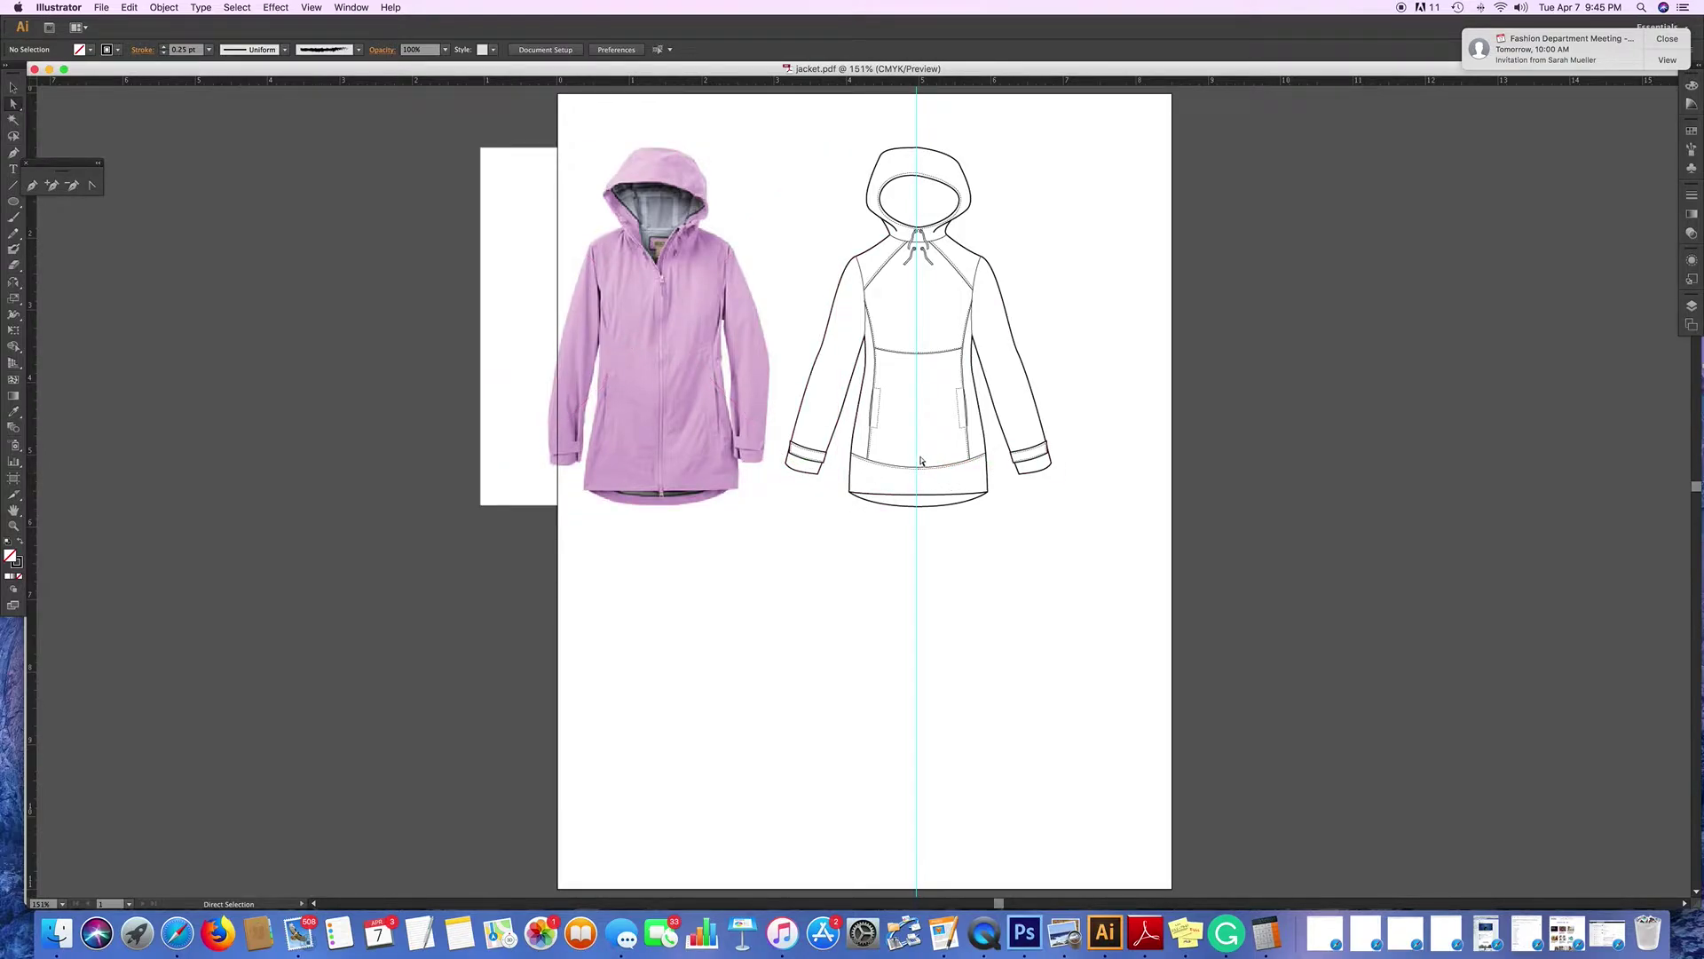
# Move the reference photo further left and pull the left sleeve cuff's bottom edge down.
pyautogui.moveTo(676, 371); pyautogui.dragTo(546, 371)
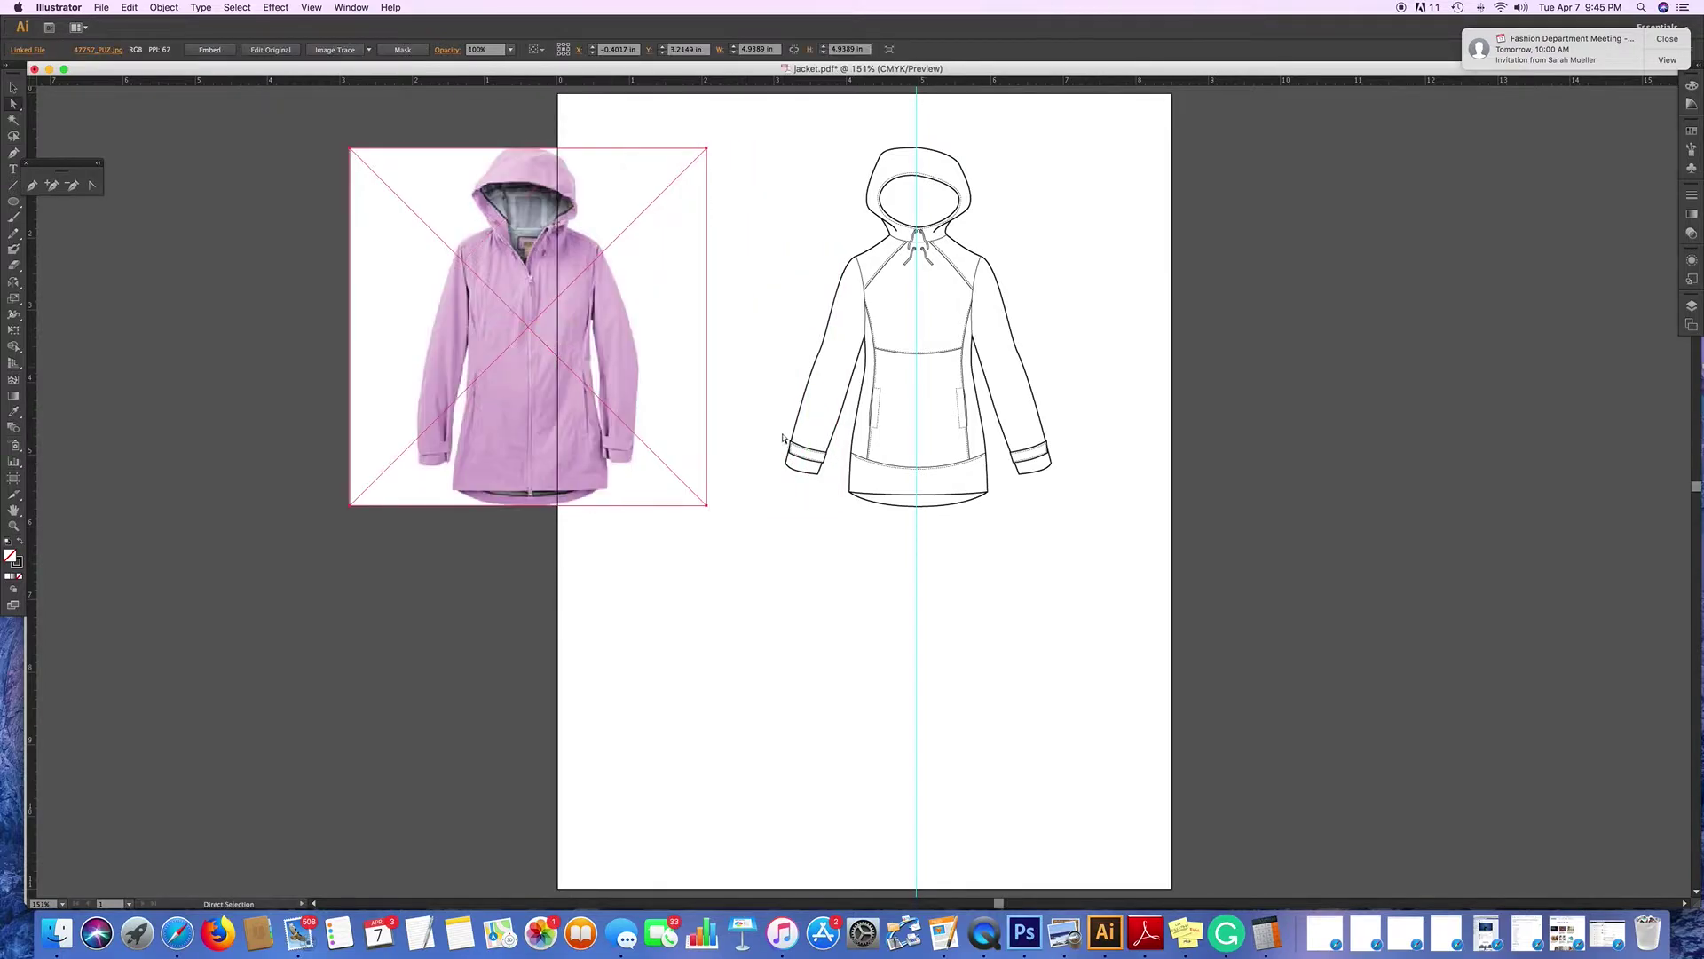
pyautogui.moveTo(774, 429); pyautogui.dragTo(830, 495)
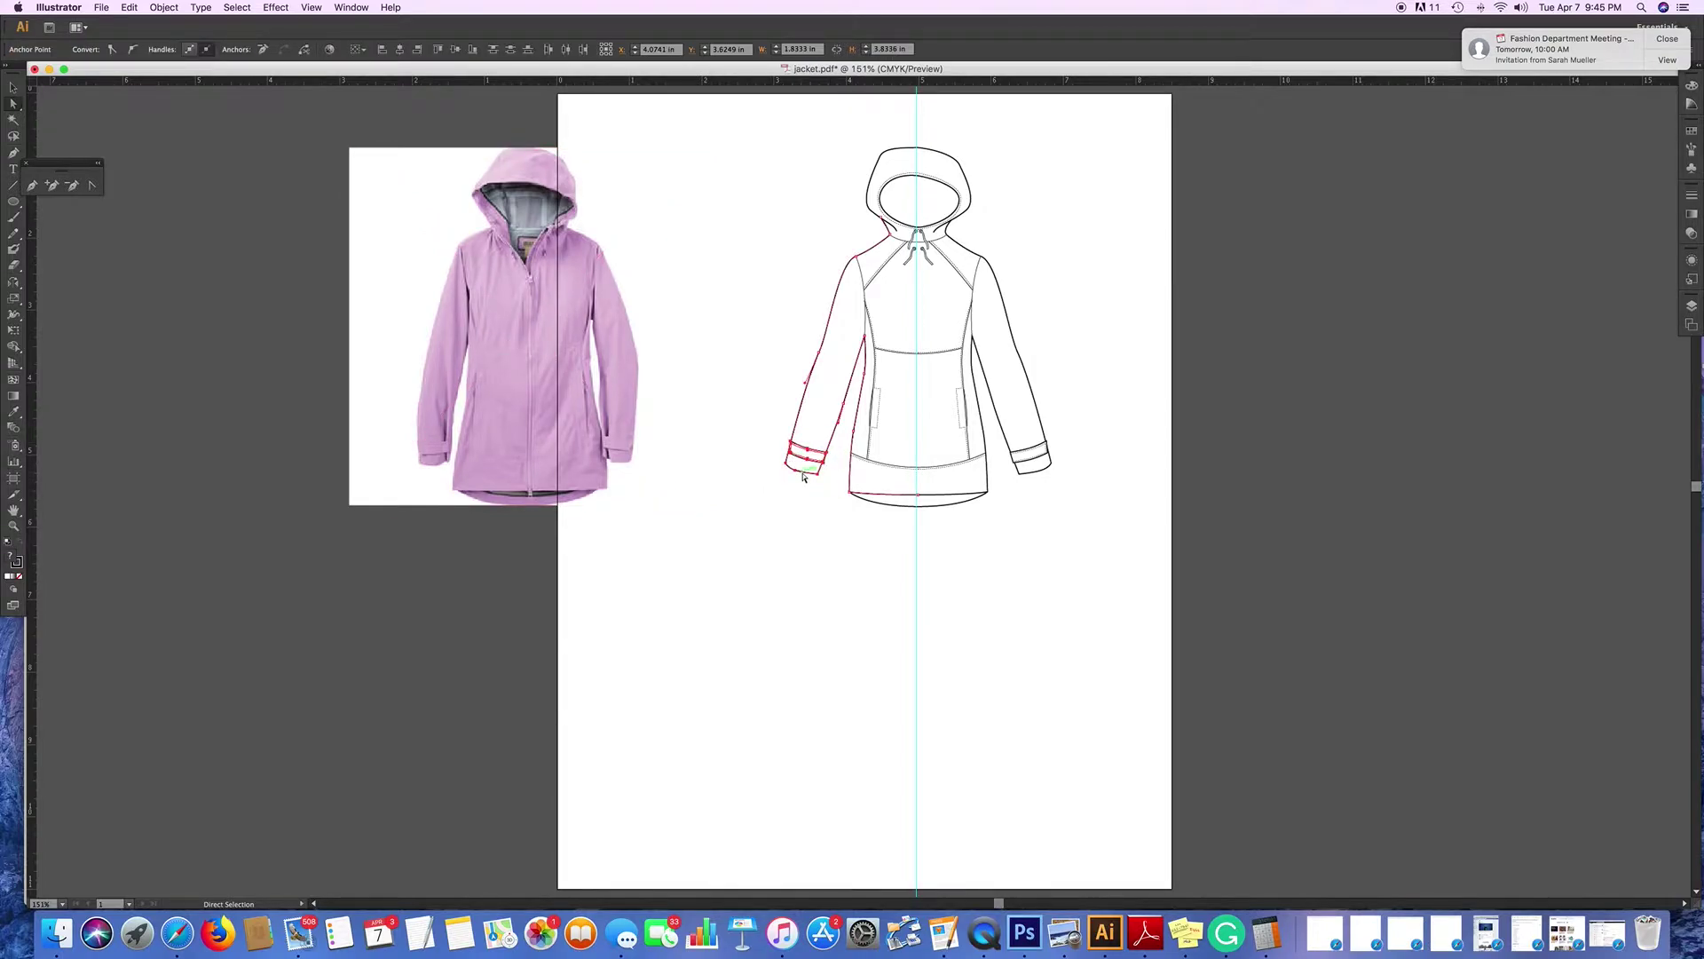
pyautogui.click(803, 477)
pyautogui.moveTo(806, 477); pyautogui.dragTo(806, 491)
# Nudge the right sleeve cuff's points upward and shift a drawstring point down and left.
pyautogui.moveTo(1079, 436); pyautogui.dragTo(1012, 493)
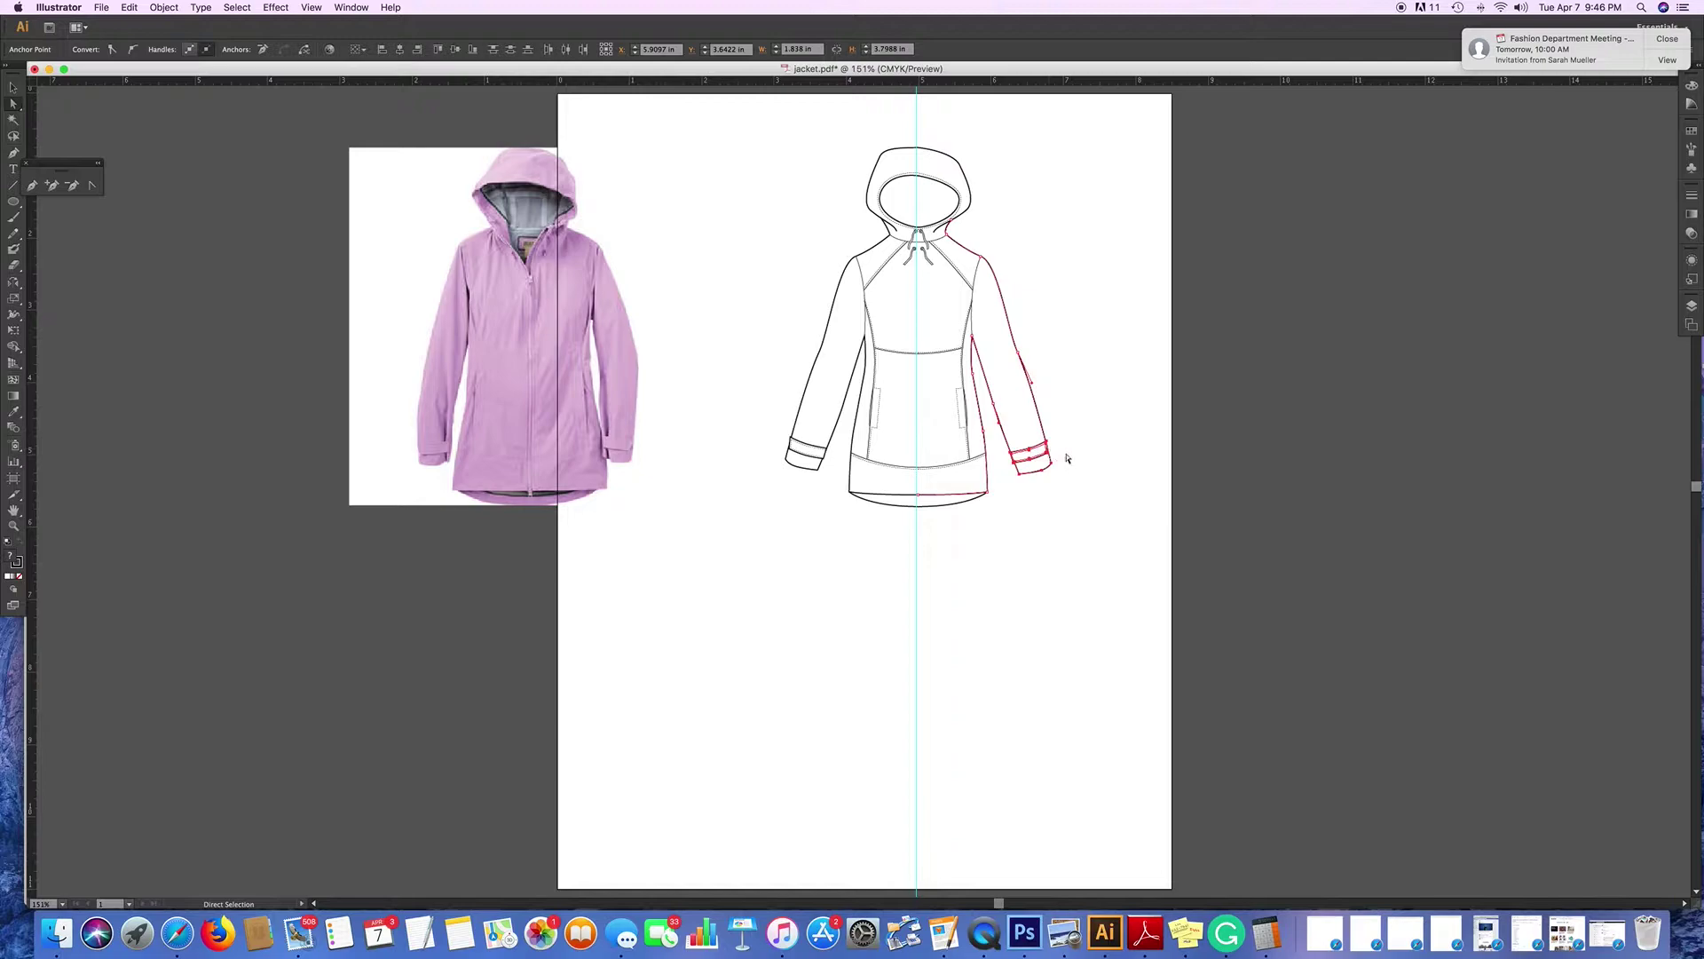
pyautogui.press('Up')
pyautogui.press('Up')
pyautogui.press('Up')
pyautogui.press('Up')
pyautogui.moveTo(930, 258)
pyautogui.mouseDown()
pyautogui.moveTo(901, 271)
pyautogui.moveTo(928, 264)
pyautogui.mouseUp()
# Zoom in to 800% on the hood's neck and select the left drawstring.
pyautogui.press('v')
pyautogui.press('super+equal')
pyautogui.press('super+equal')
pyautogui.press('super+equal')
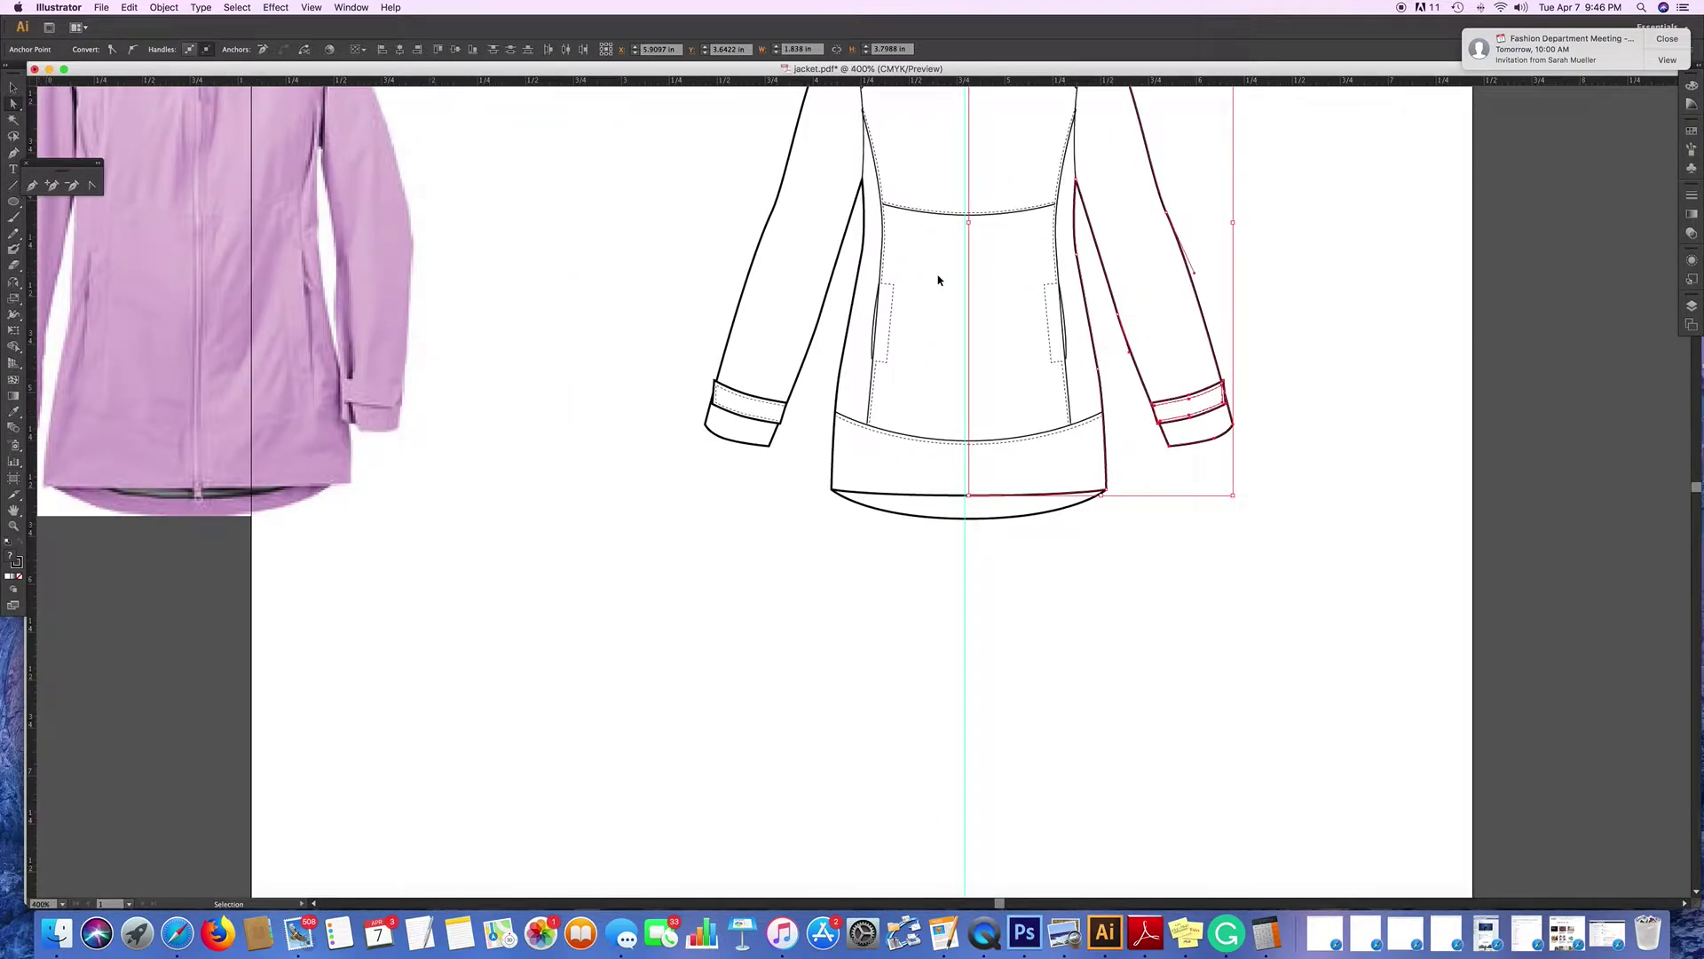
pyautogui.press('a')
pyautogui.scroll(10, 1018, 272)
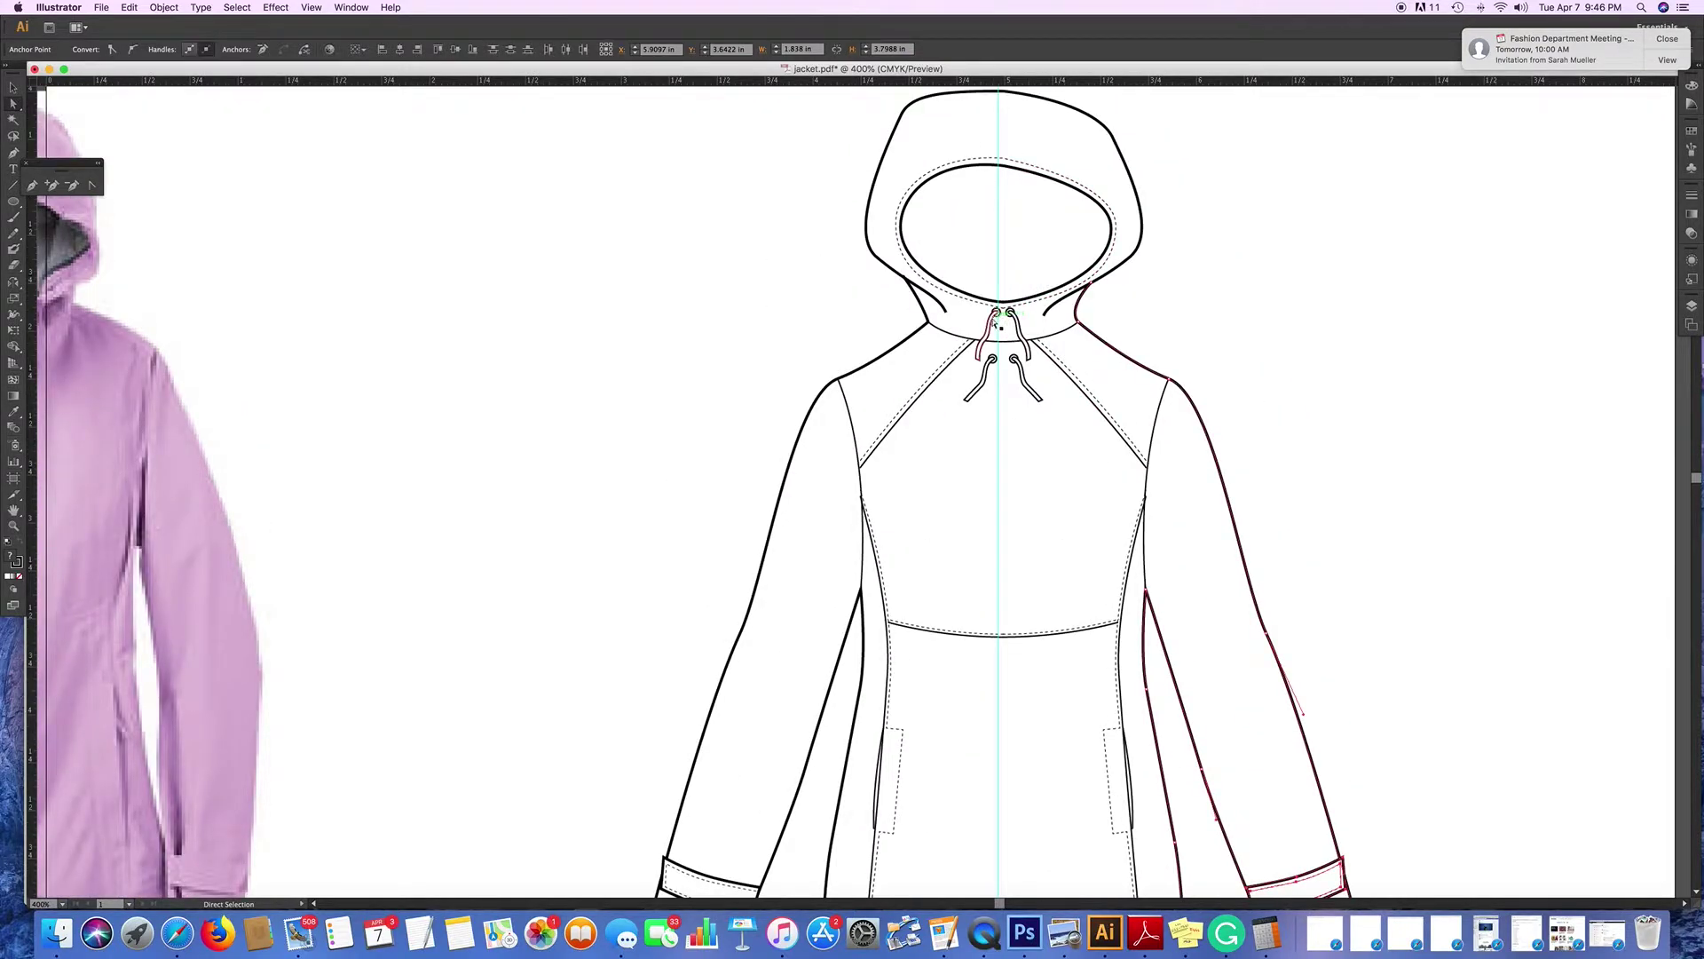
pyautogui.click(1003, 328)
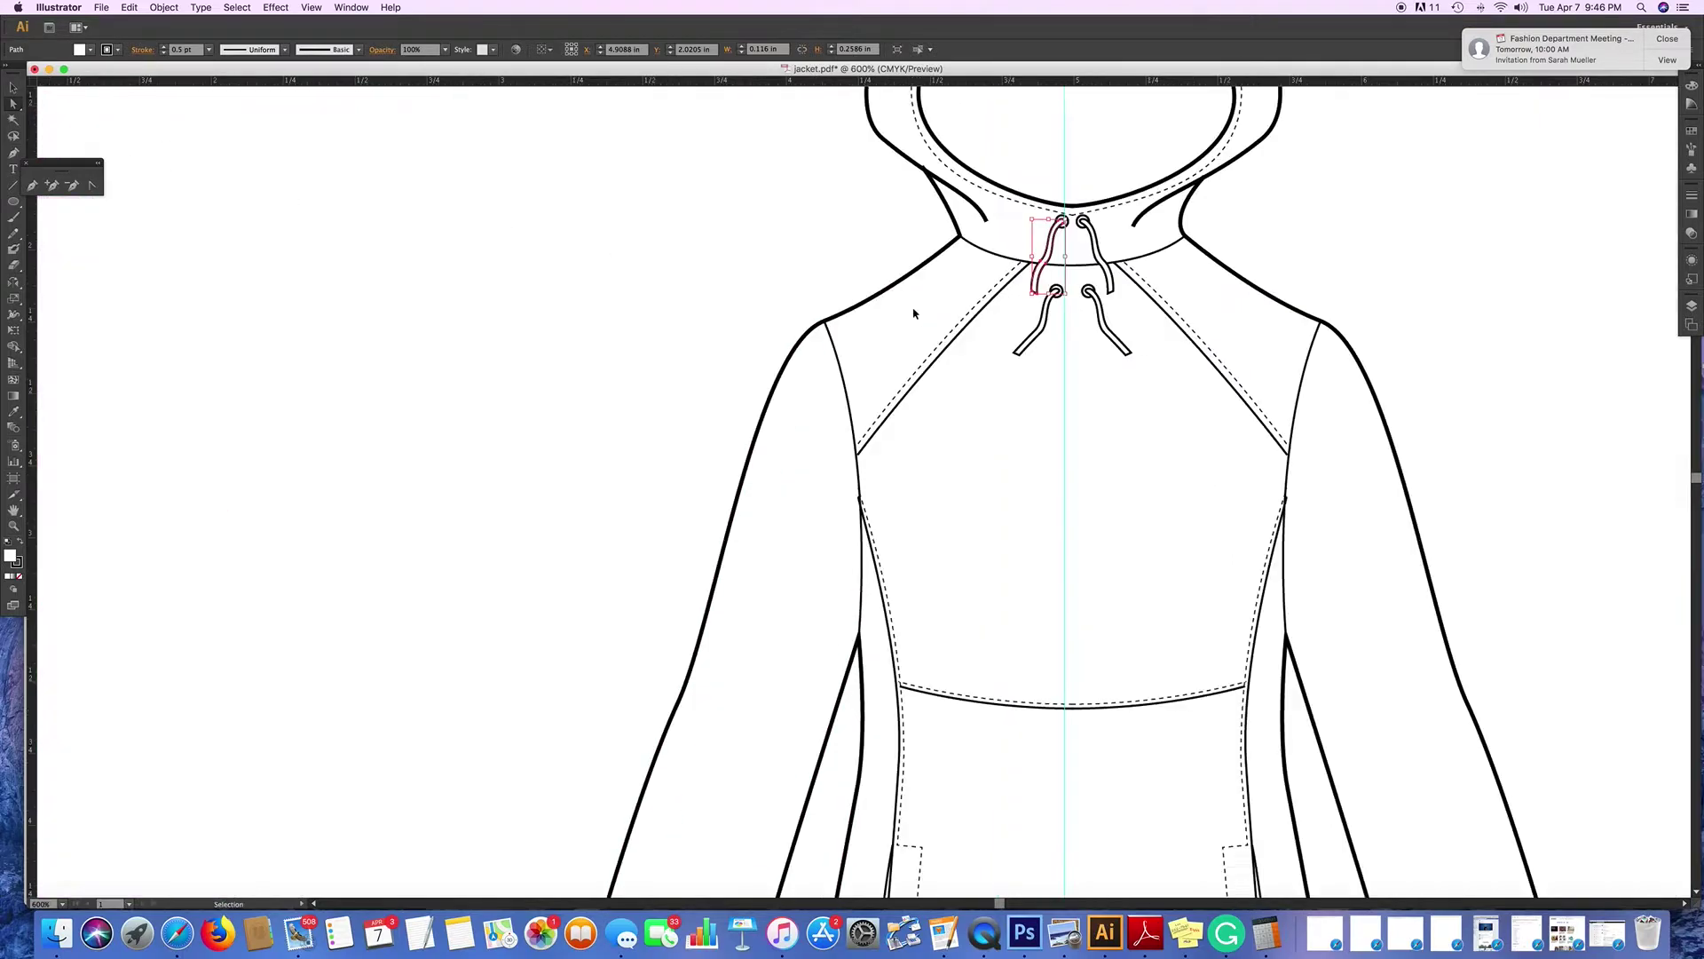
pyautogui.press('super+equal')
pyautogui.press('super+equal')
pyautogui.scroll(6, 914, 314)
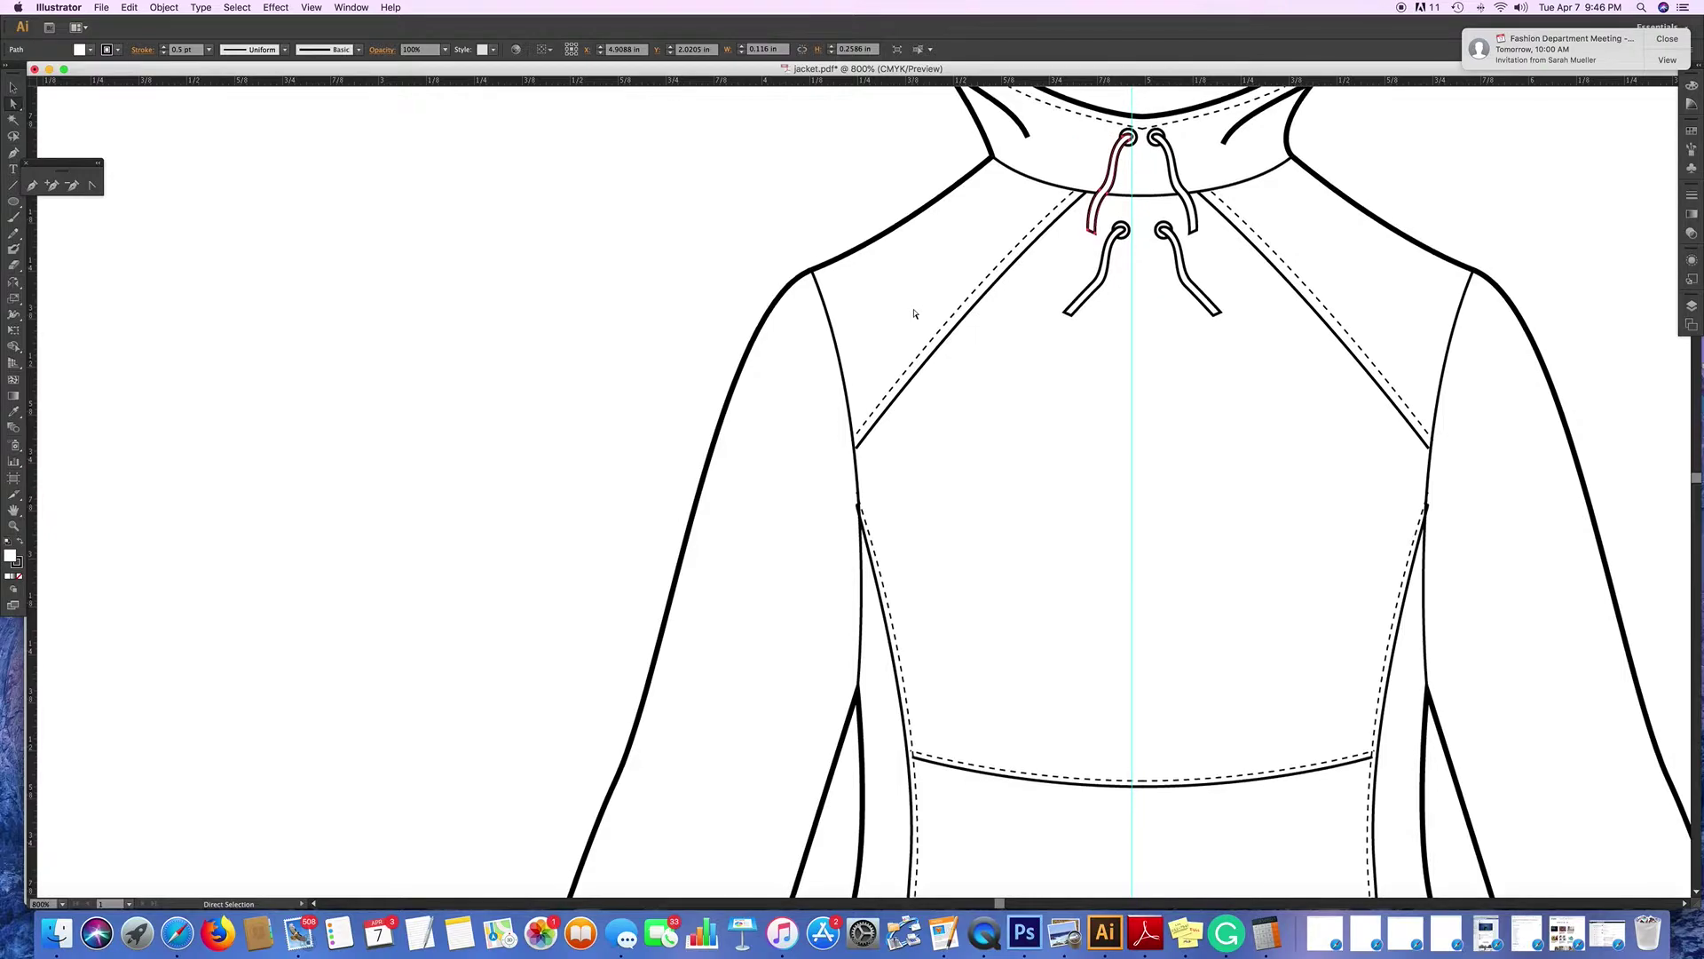
pyautogui.scroll(1, 1120, 346)
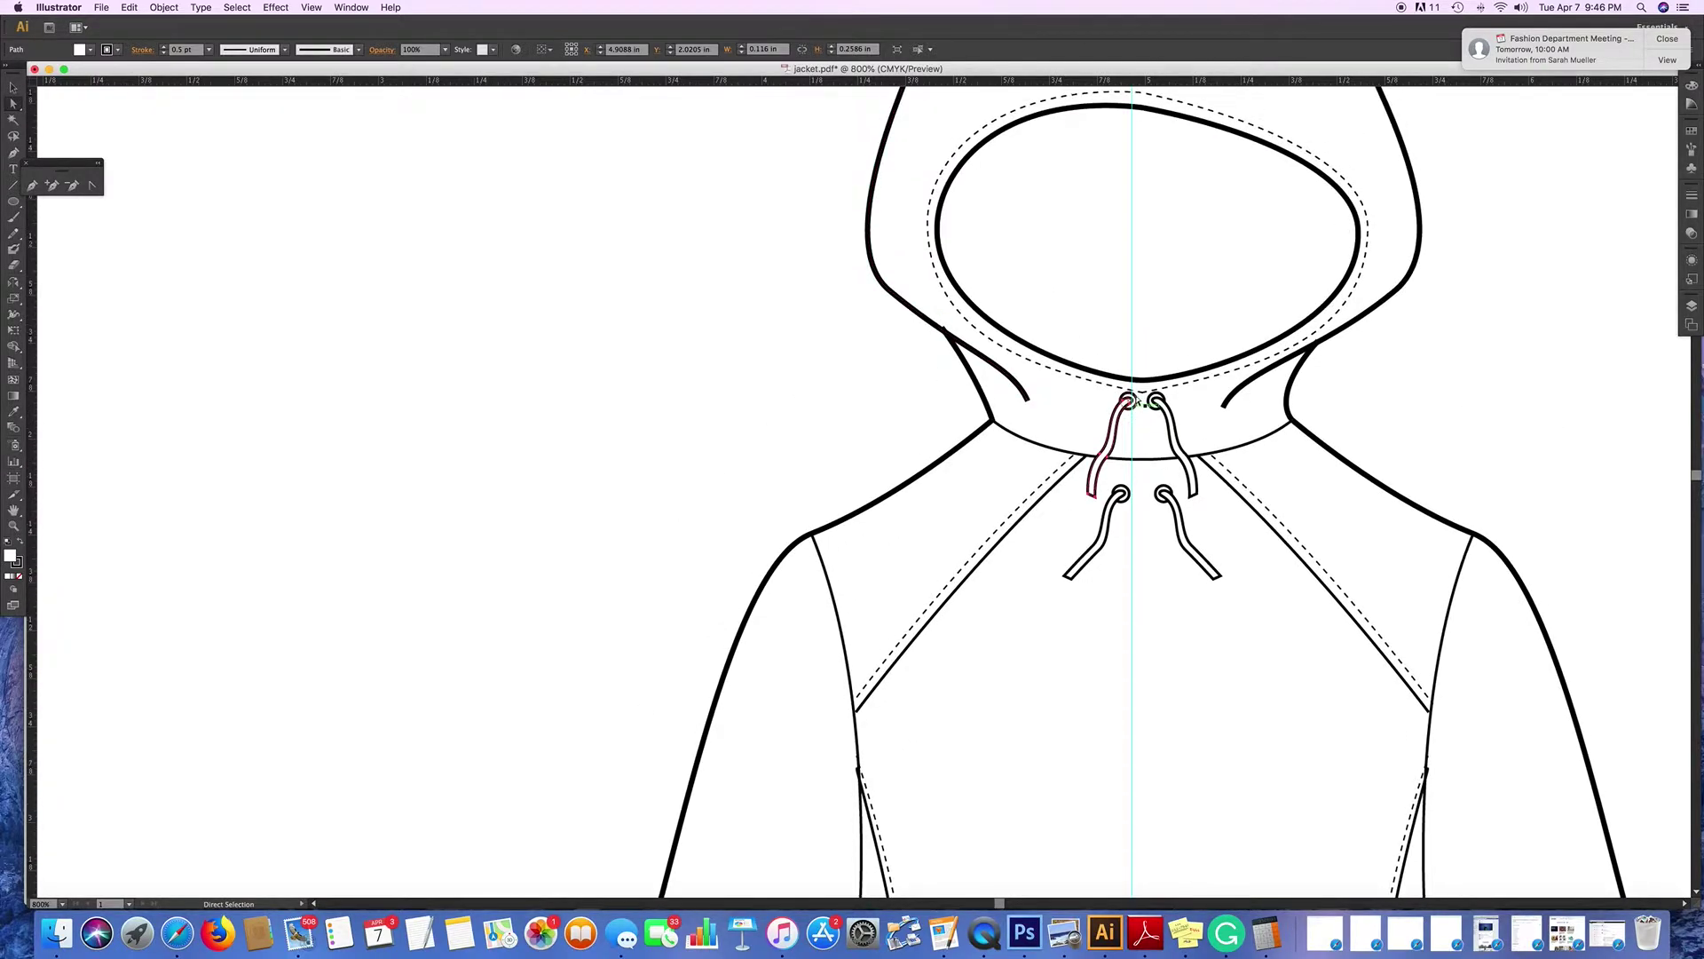
# Shift the lower-left eyelet point left and nudge the left drawstrings and eyelets left.
pyautogui.click(1127, 400)
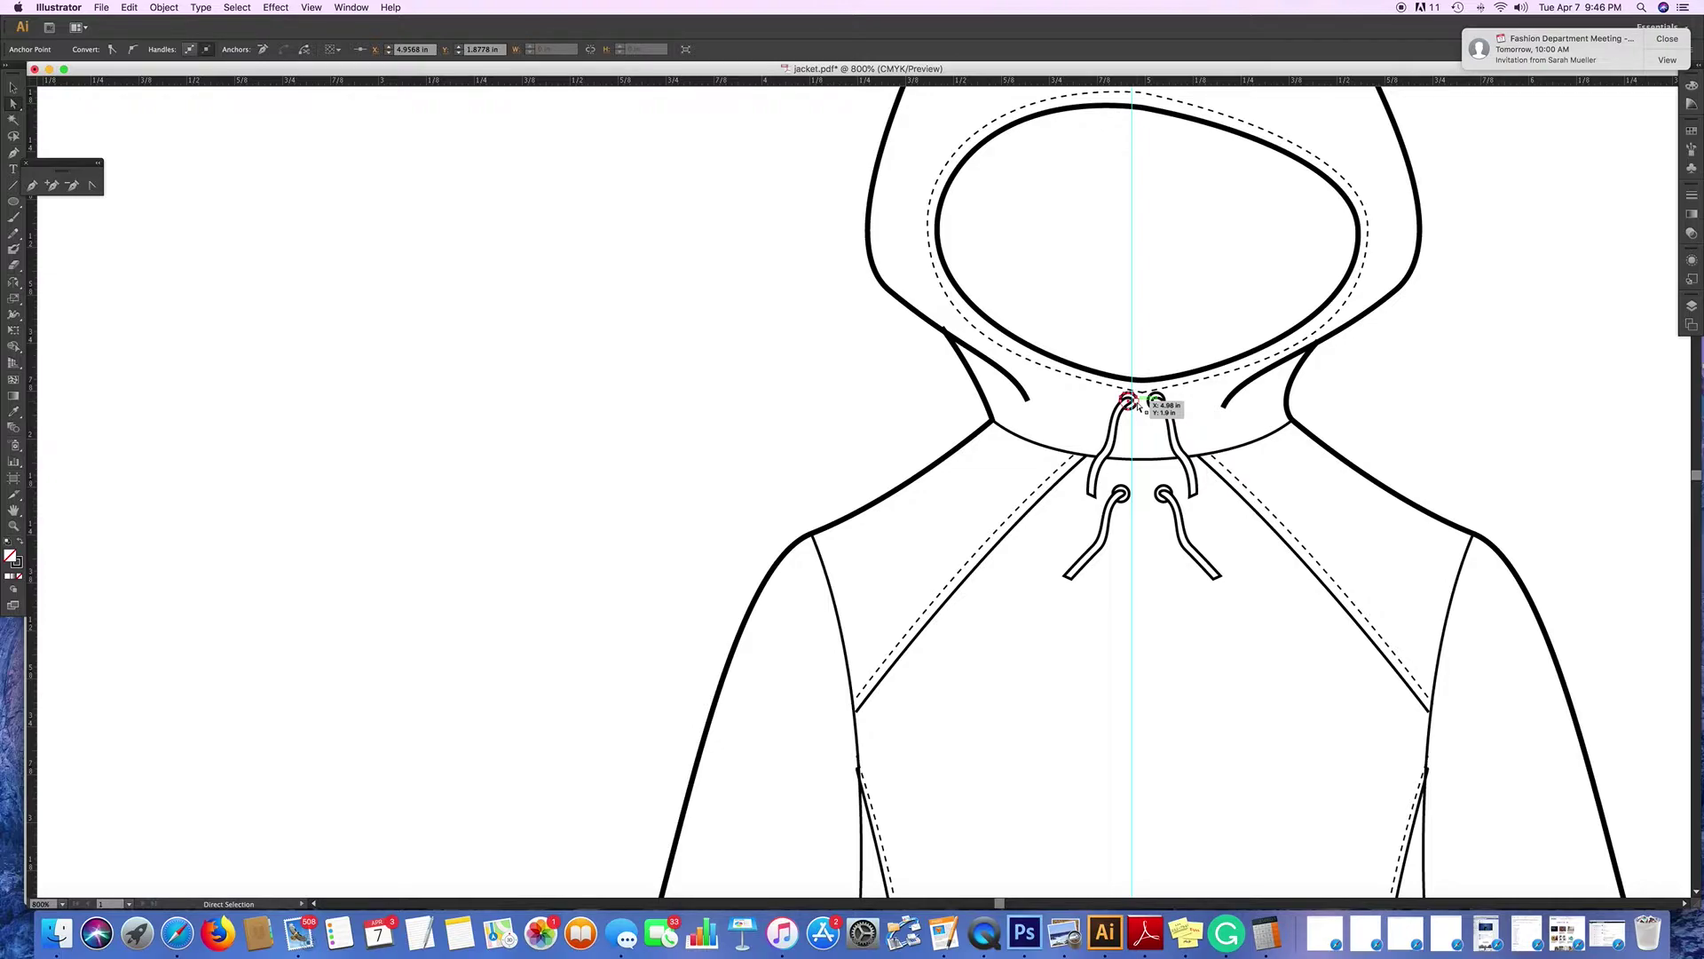
pyautogui.press('super')
pyautogui.moveTo(1139, 406); pyautogui.dragTo(1125, 402)
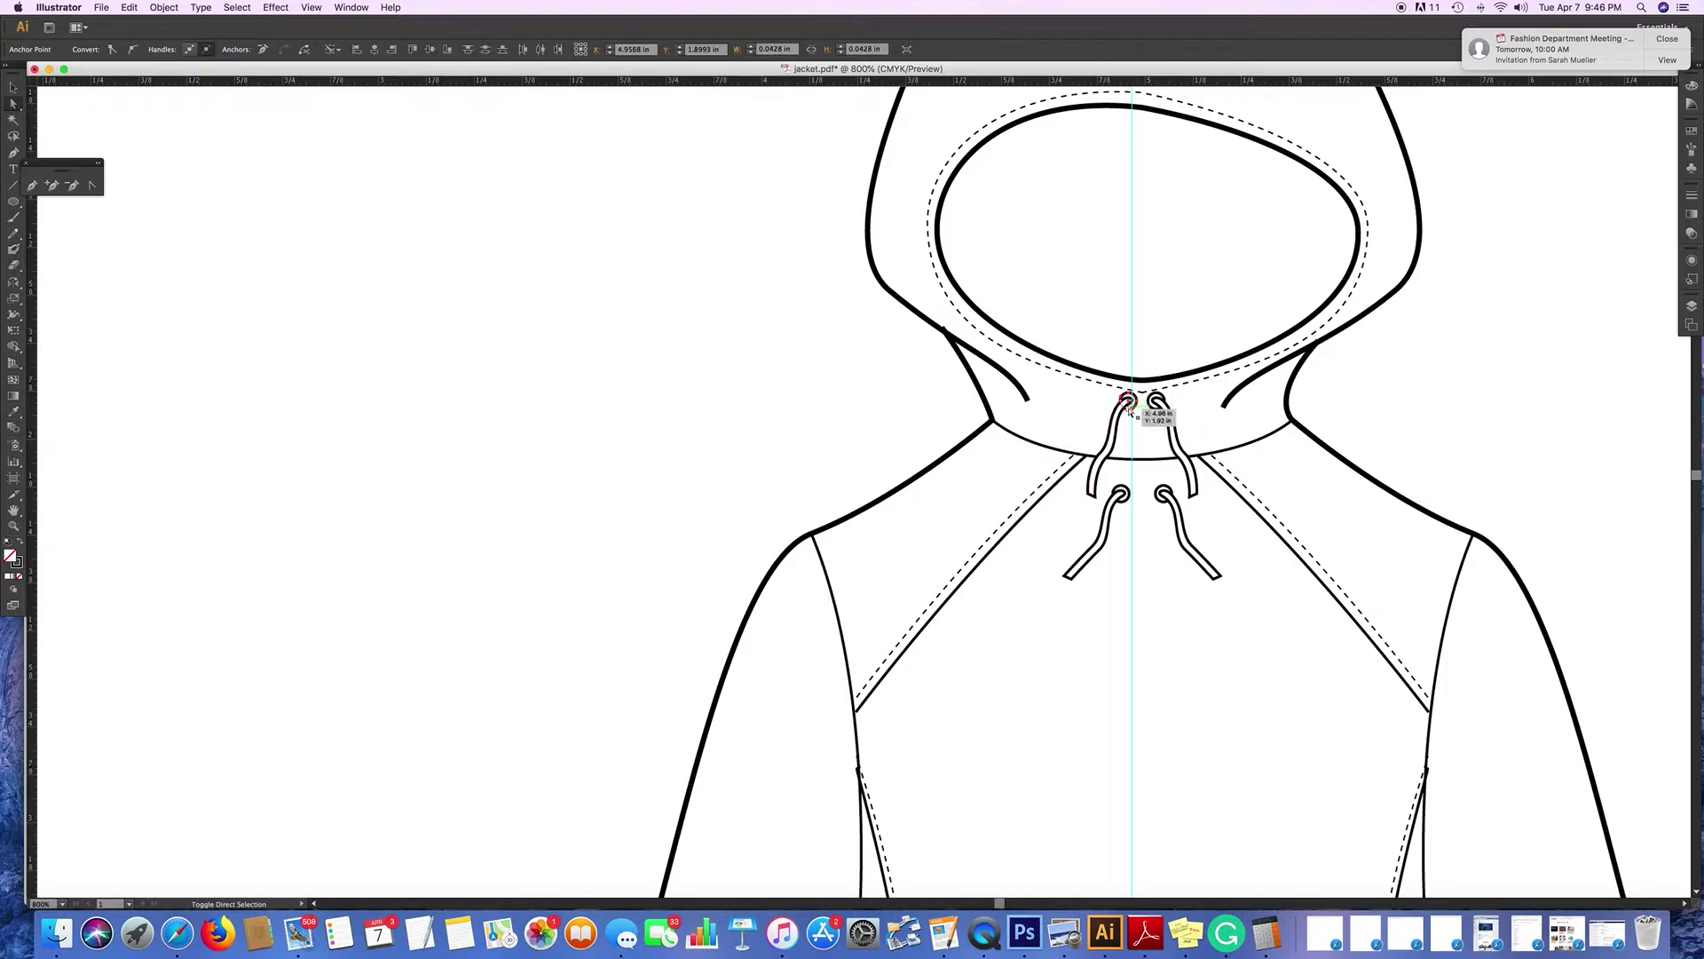
pyautogui.click(1112, 466)
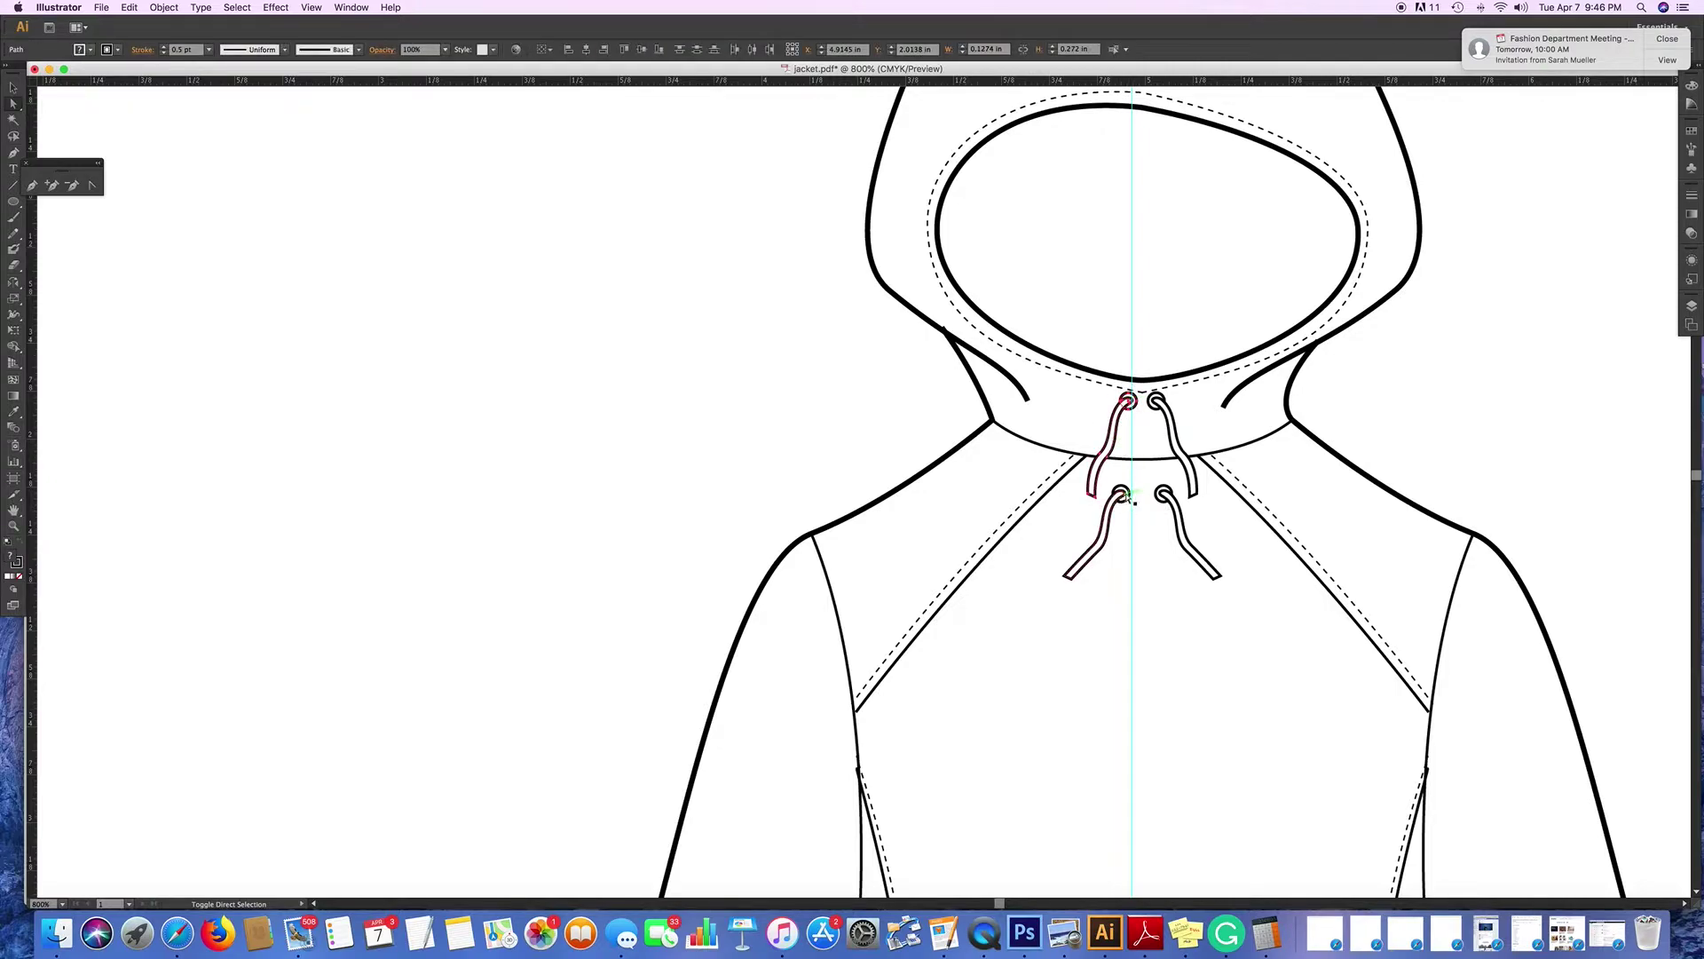
pyautogui.moveTo(1127, 494); pyautogui.dragTo(1120, 494)
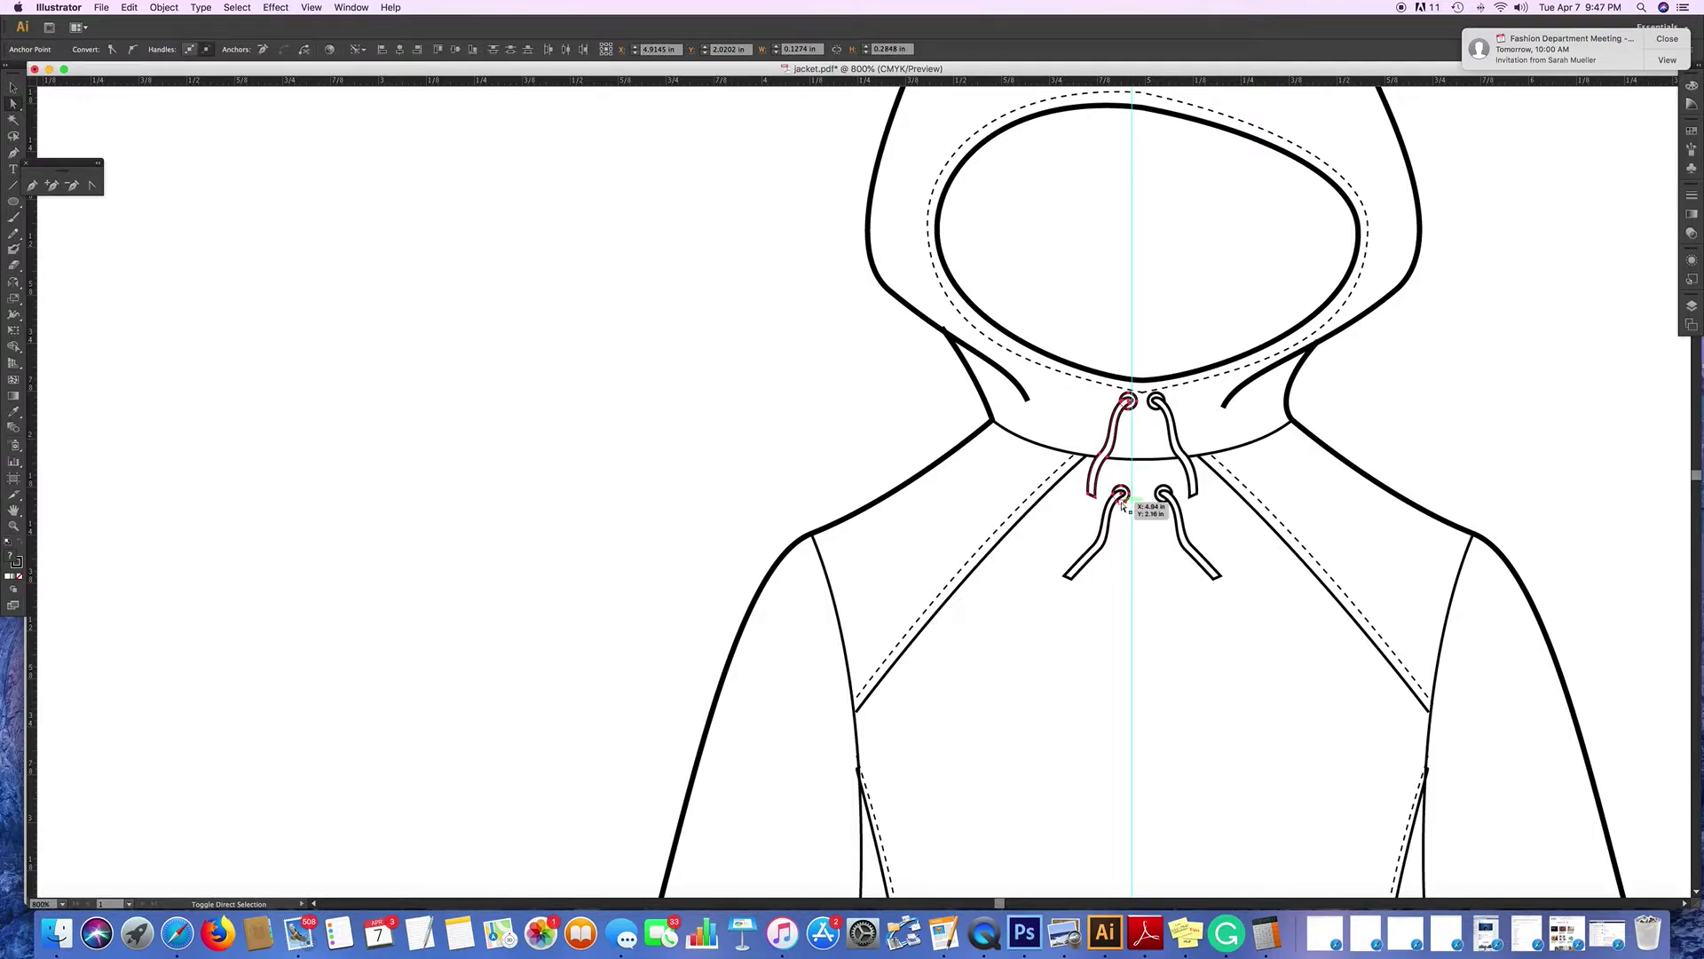
pyautogui.click(1121, 495)
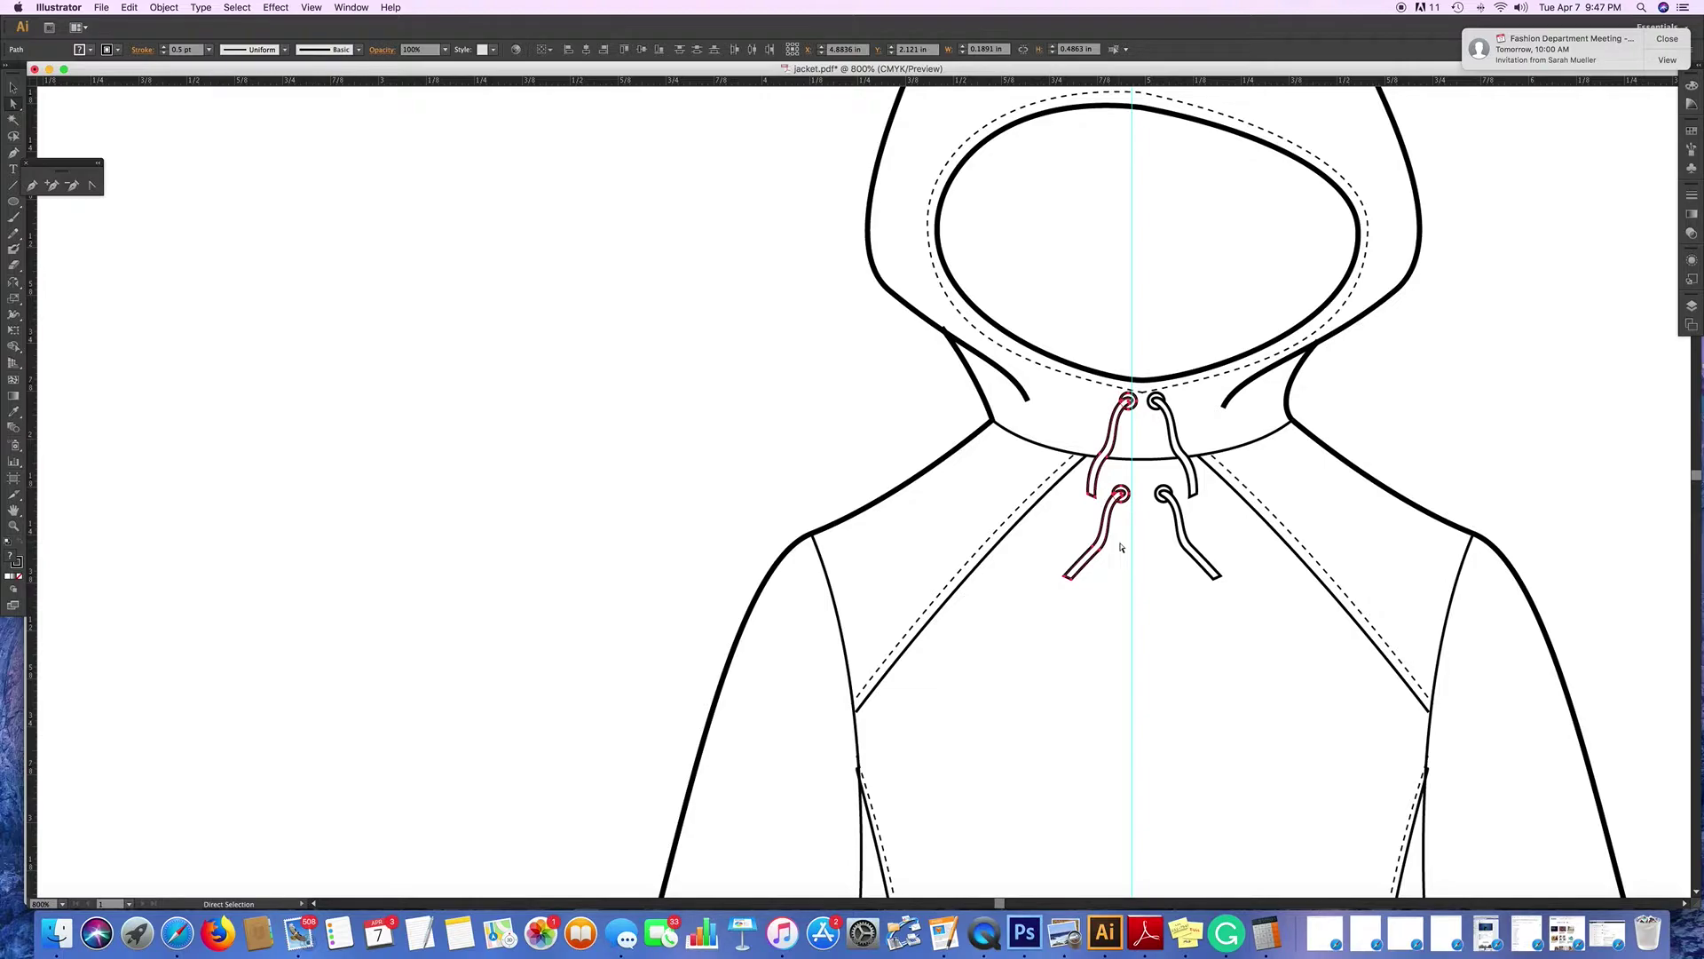
pyautogui.press('Left')
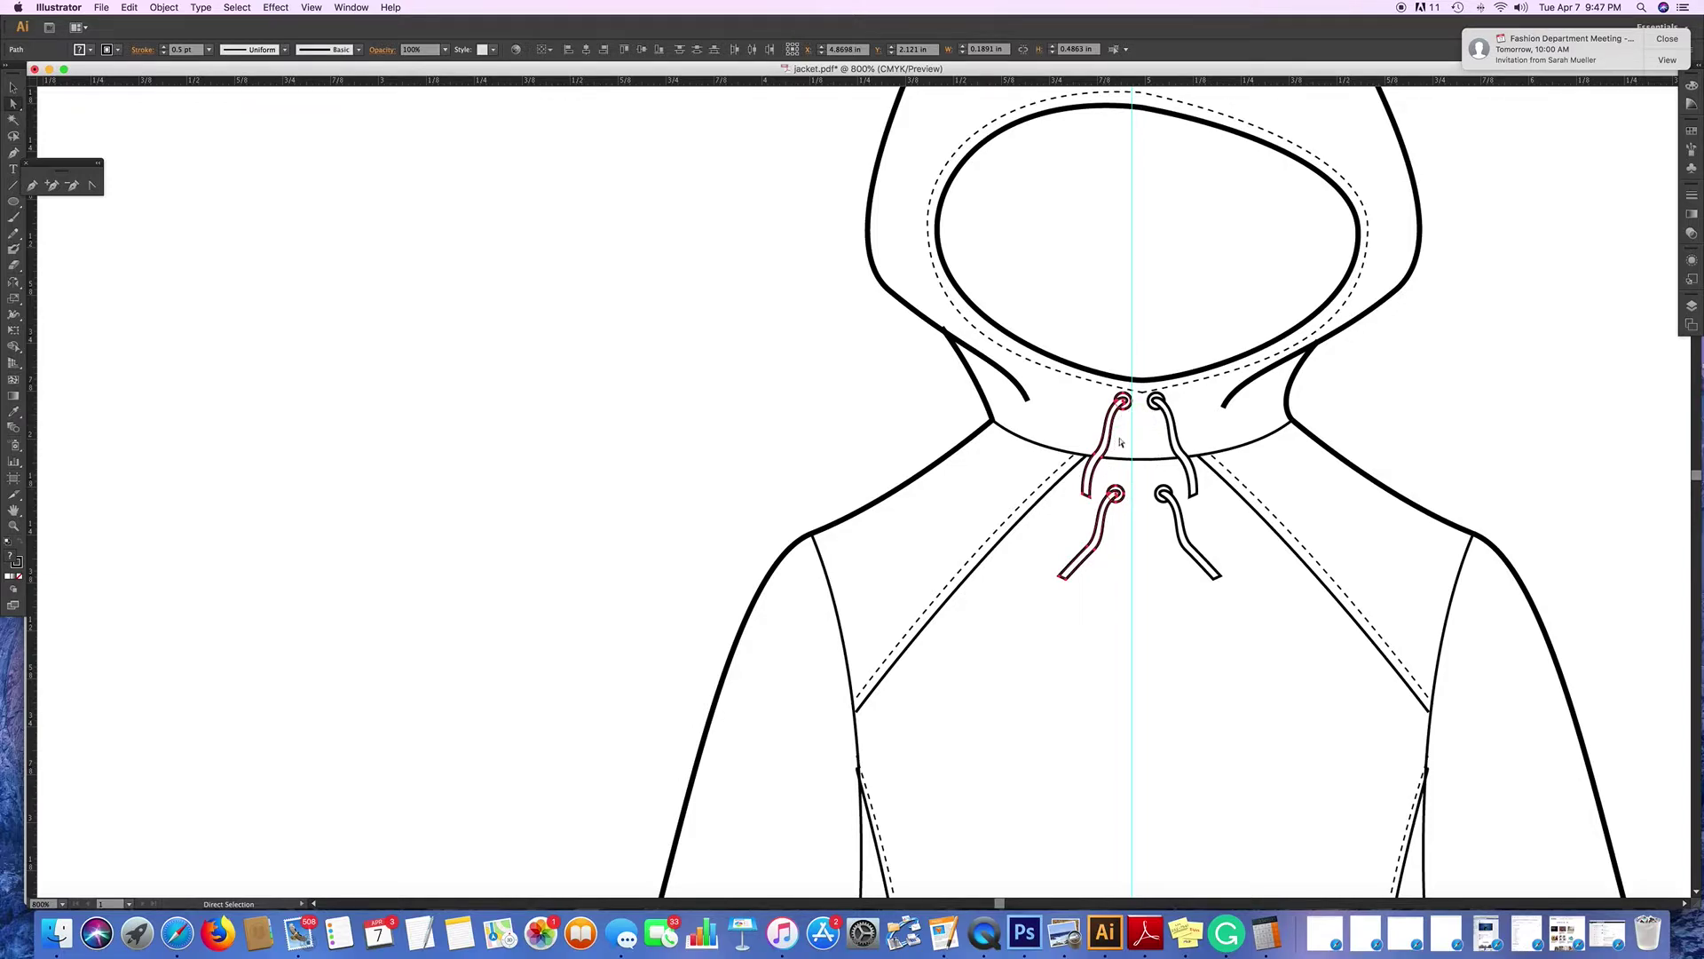
# Select the upper-left drawstring and nudge it slightly left.
pyautogui.click(1125, 433)
pyautogui.moveTo(1143, 429); pyautogui.dragTo(1102, 388)
pyautogui.click(1136, 406)
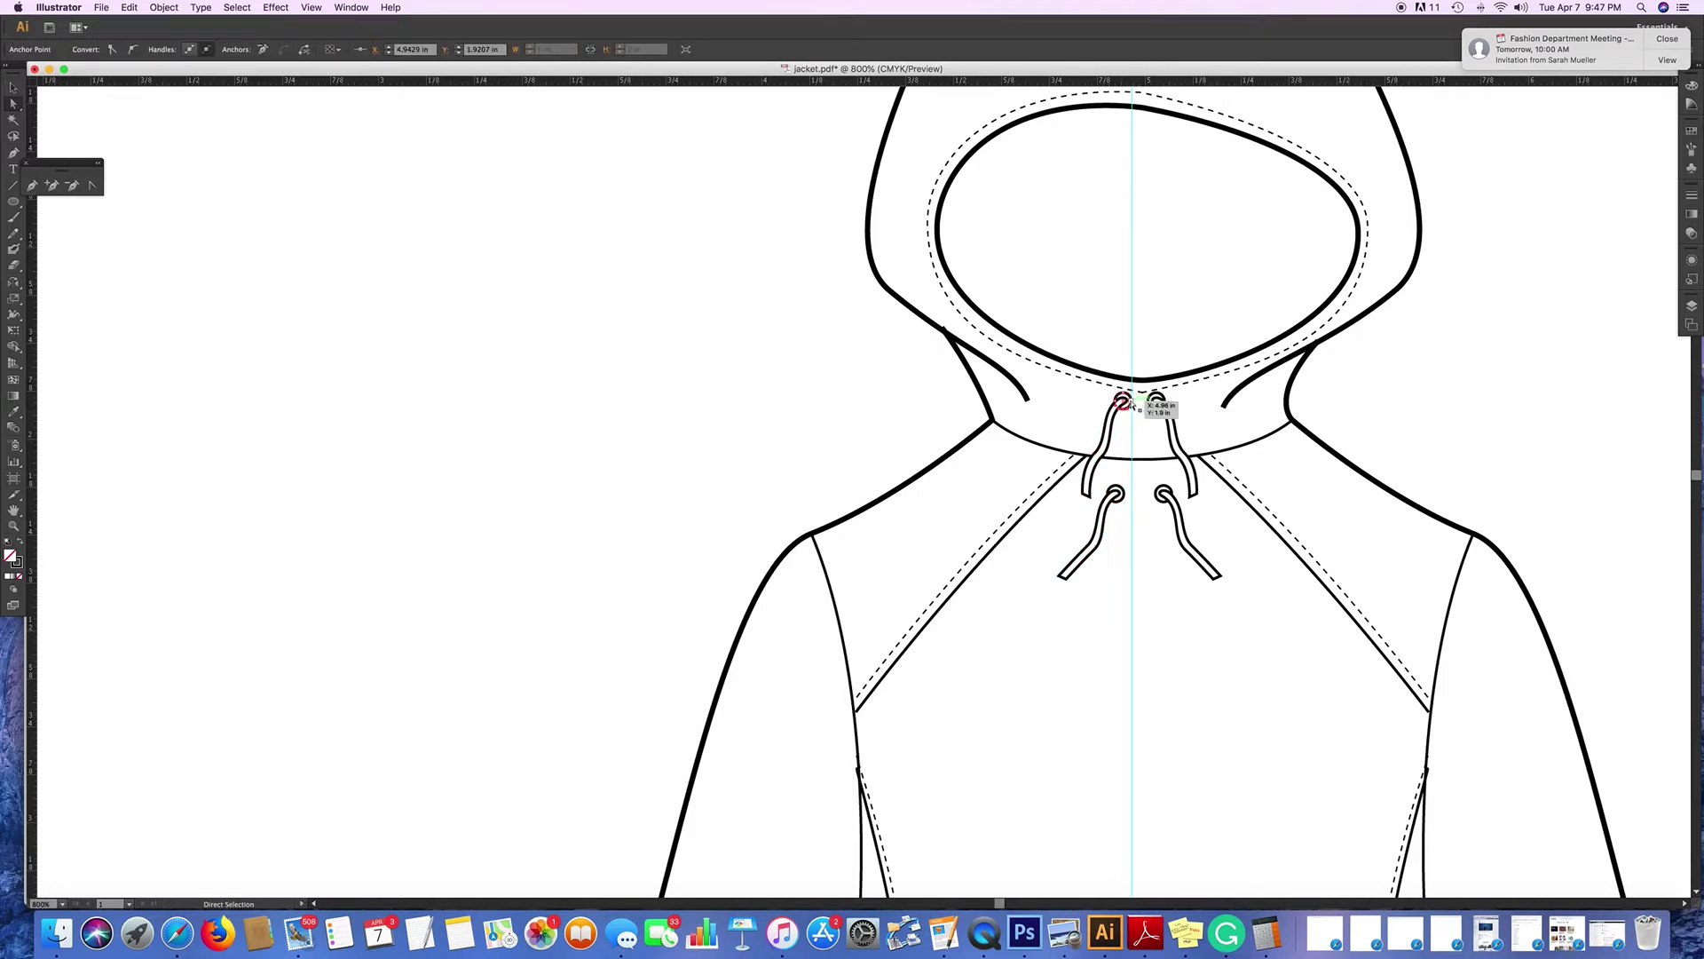
pyautogui.keyDown('shift'); pyautogui.click(1129, 398); pyautogui.keyUp('shift')
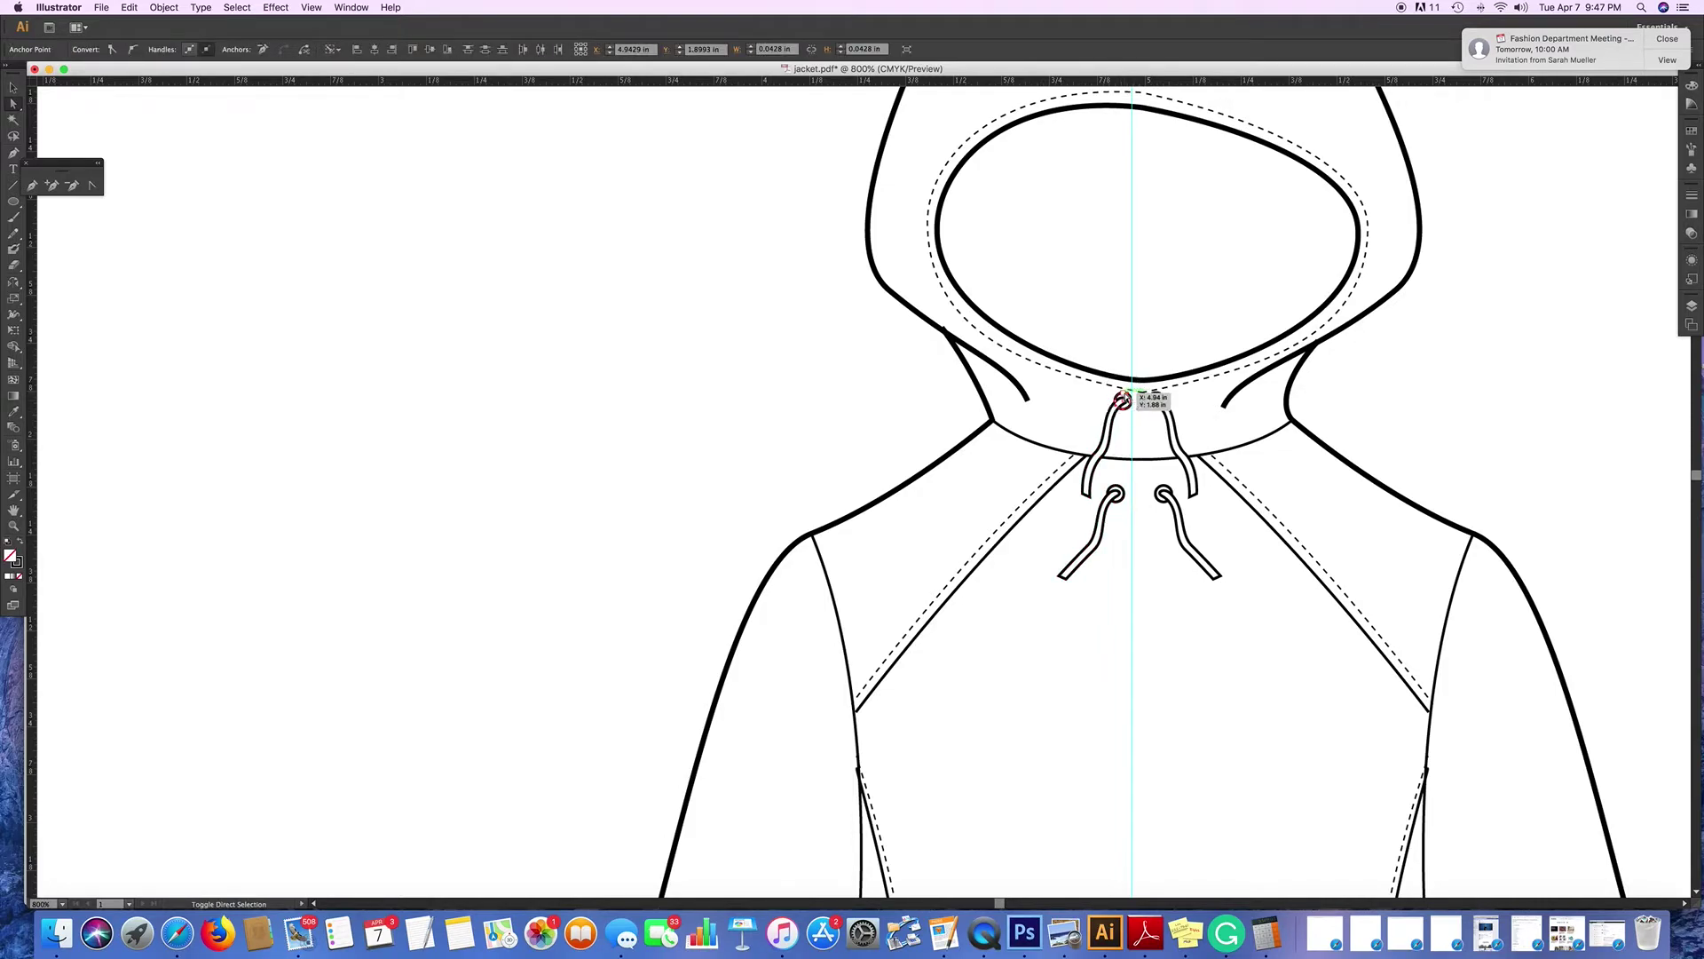
pyautogui.moveTo(1122, 401); pyautogui.dragTo(1122, 401)
pyautogui.click(1116, 444)
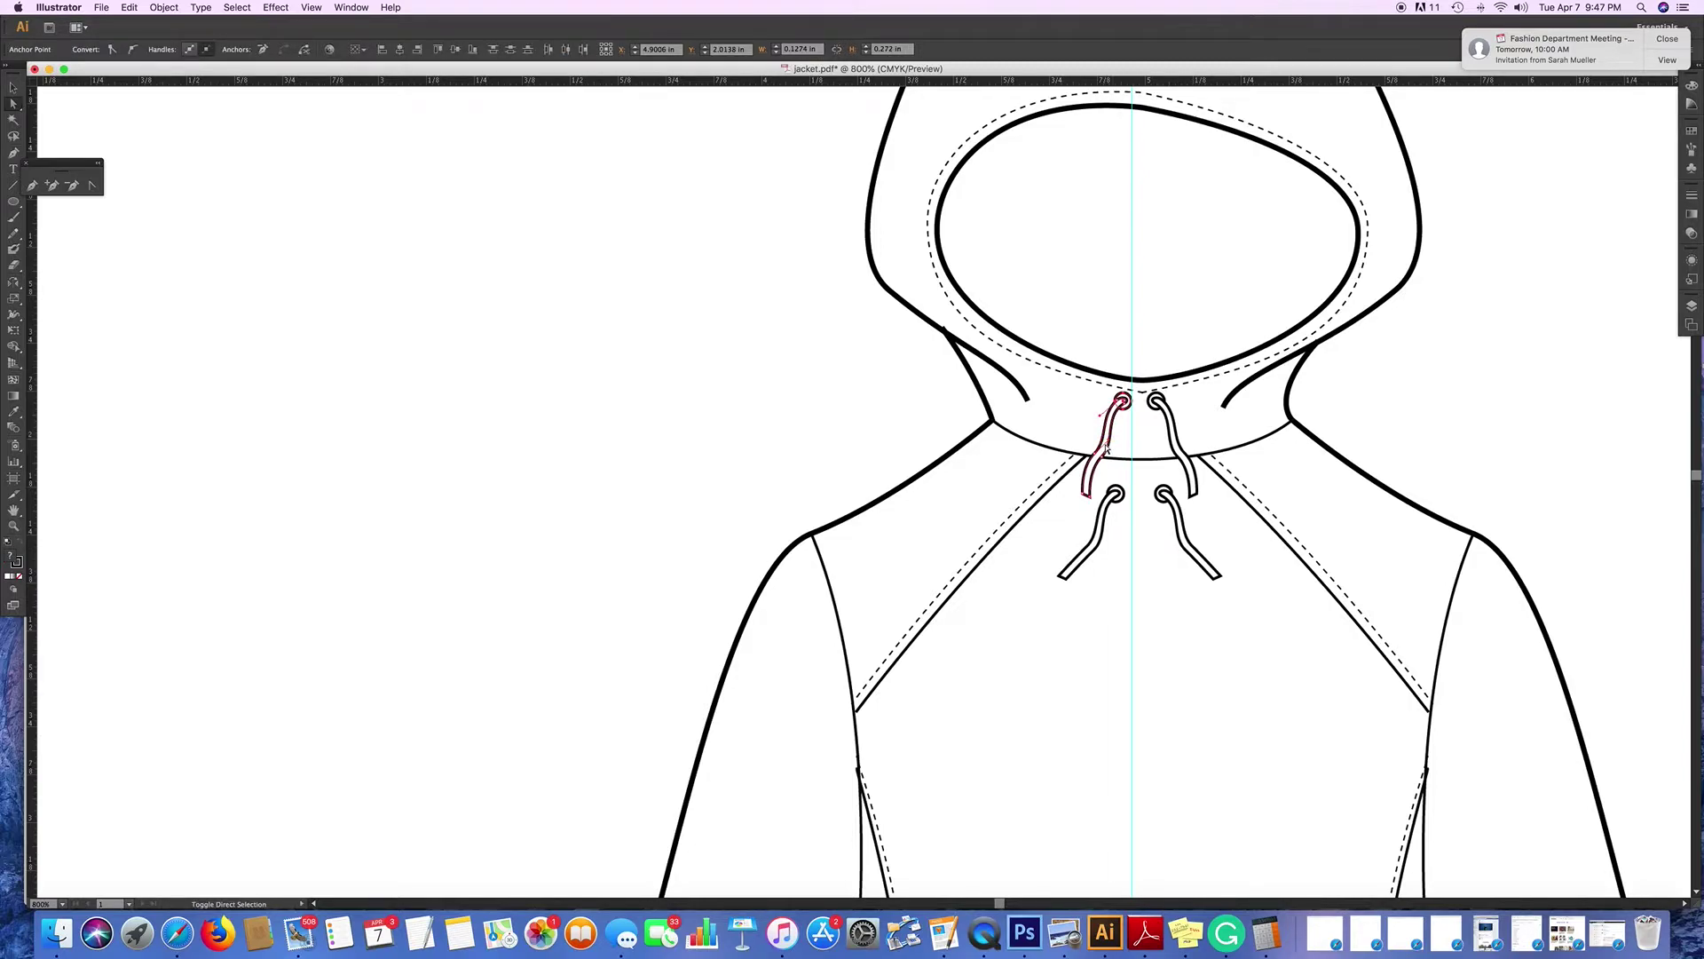
pyautogui.keyDown('super'); pyautogui.click(1105, 449); pyautogui.keyUp('super')
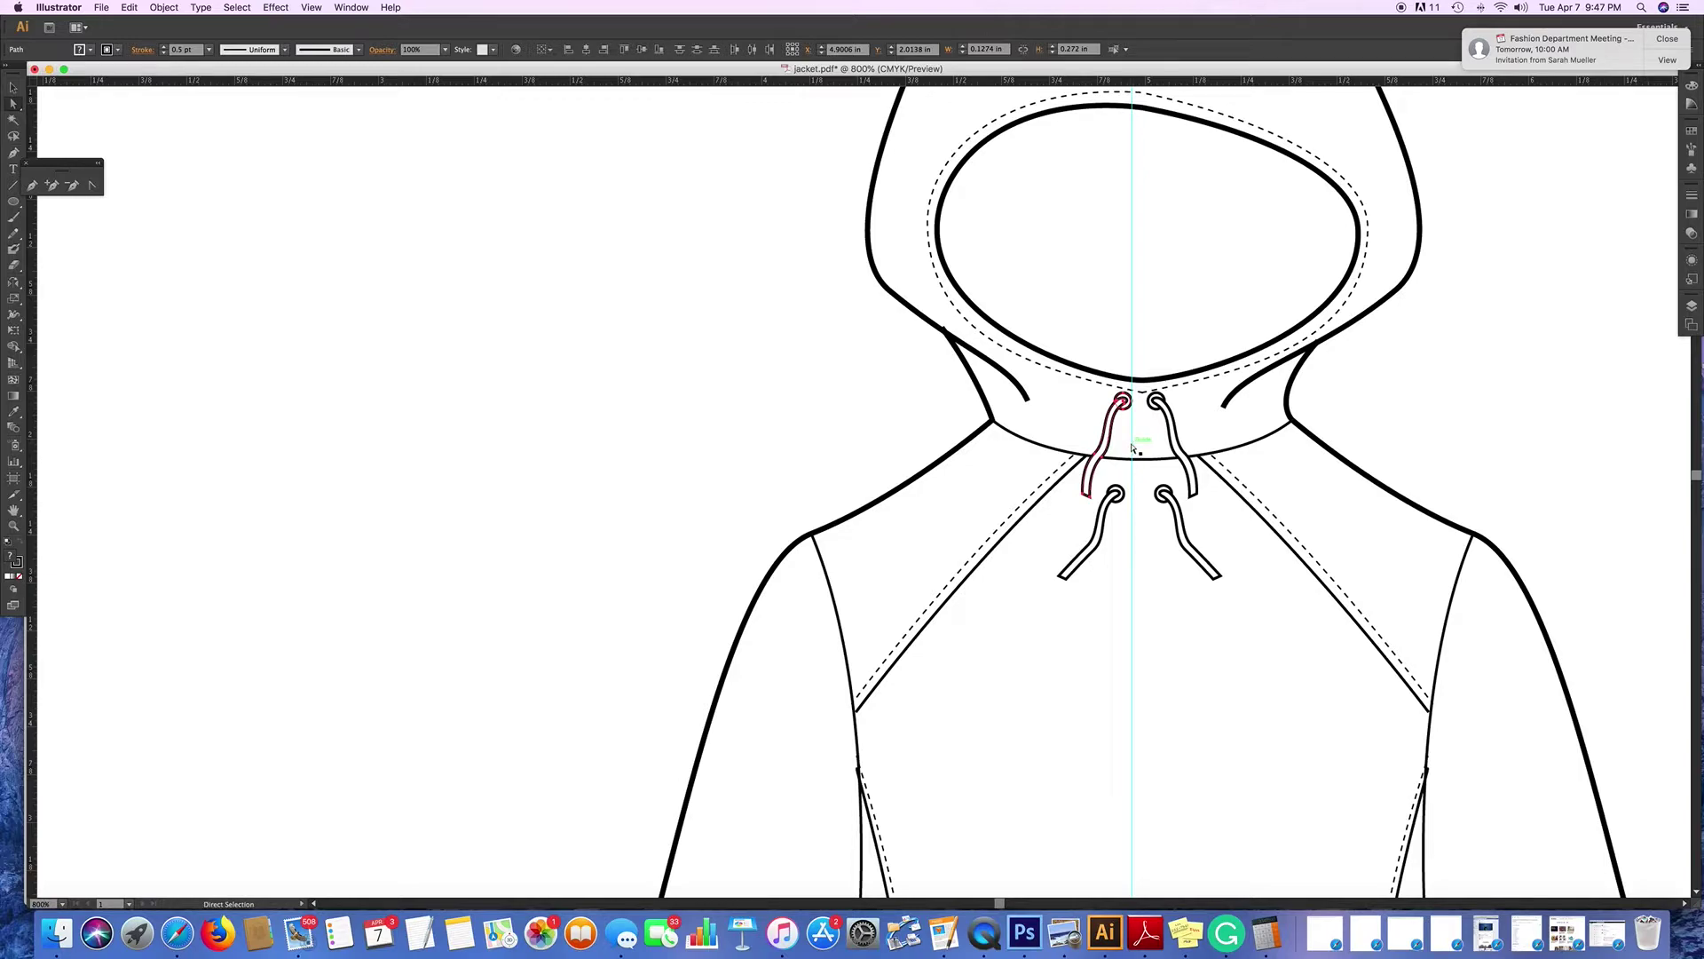
pyautogui.press('Left')
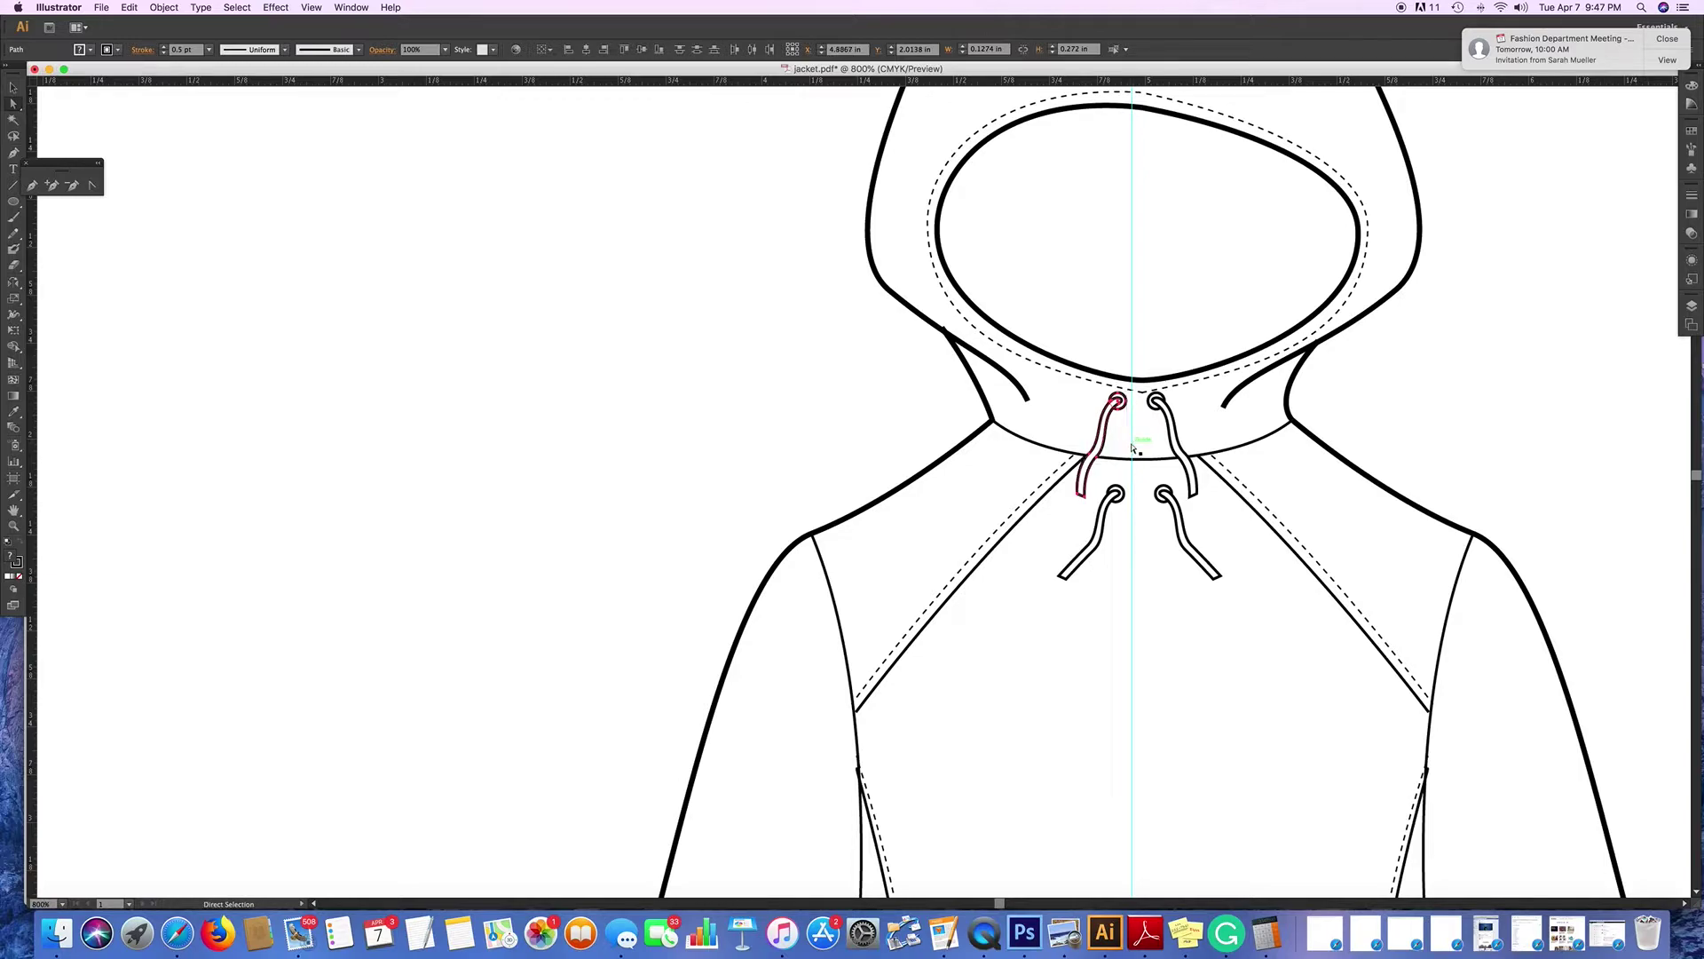
# Select the upper-right eyelet ring and drawstring together and nudge them right.
pyautogui.click(1154, 404)
pyautogui.click(1157, 404)
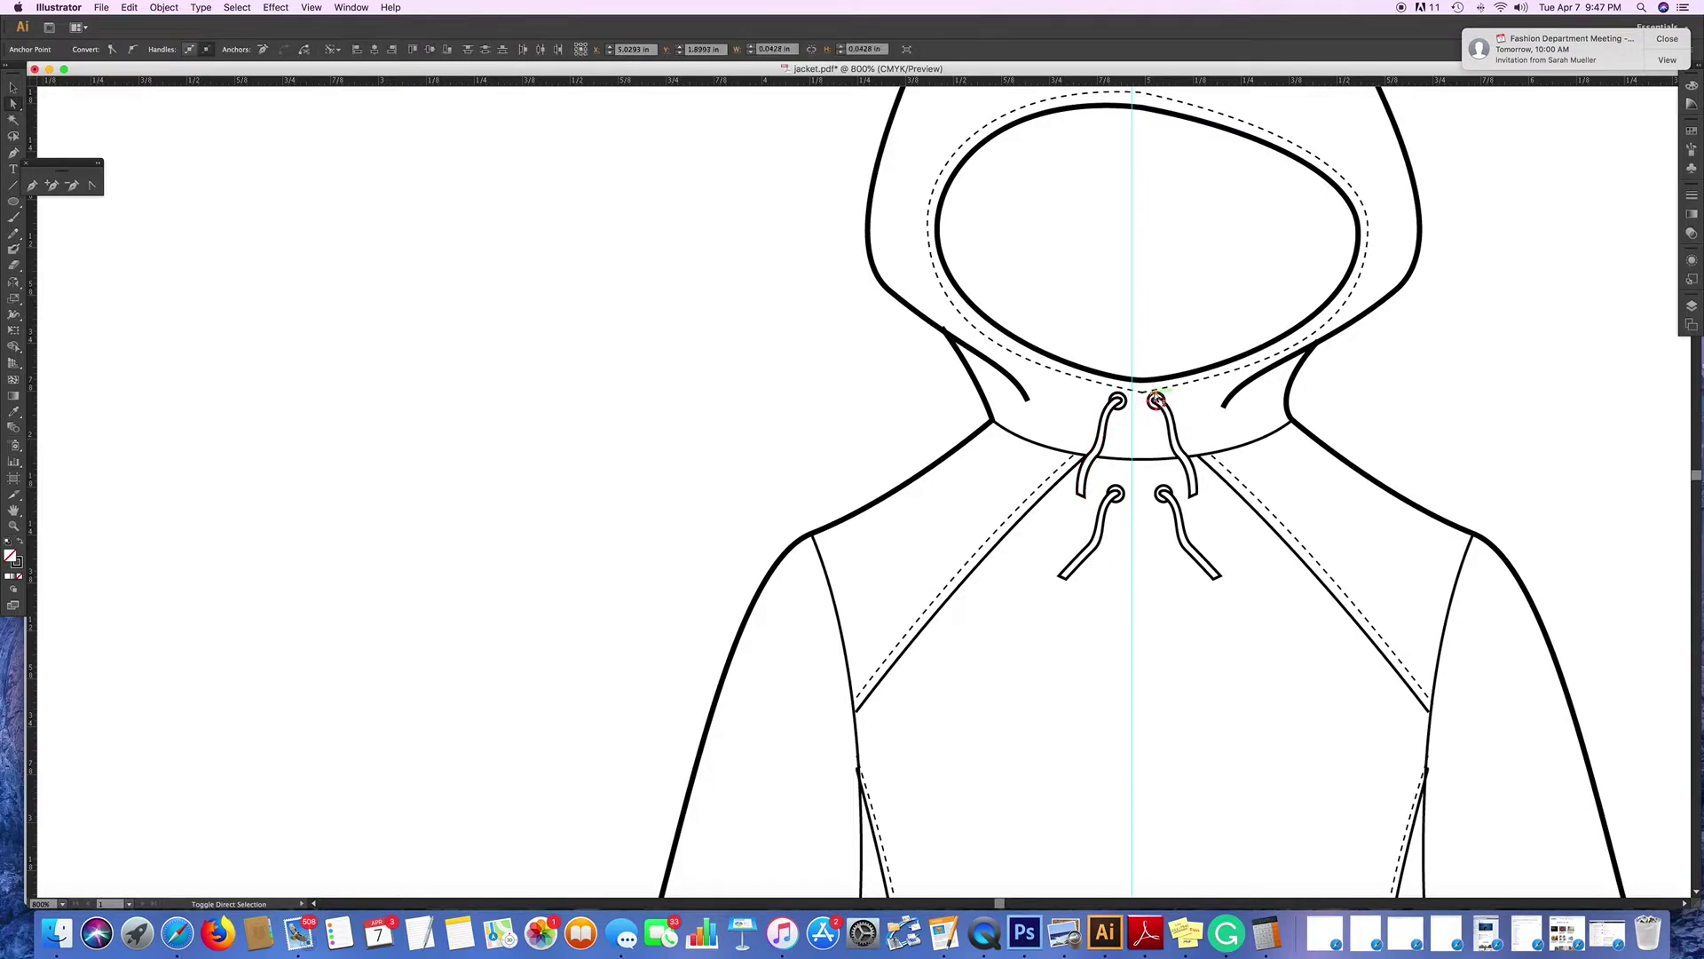
pyautogui.keyDown('shift'); pyautogui.click(1181, 439); pyautogui.keyUp('shift')
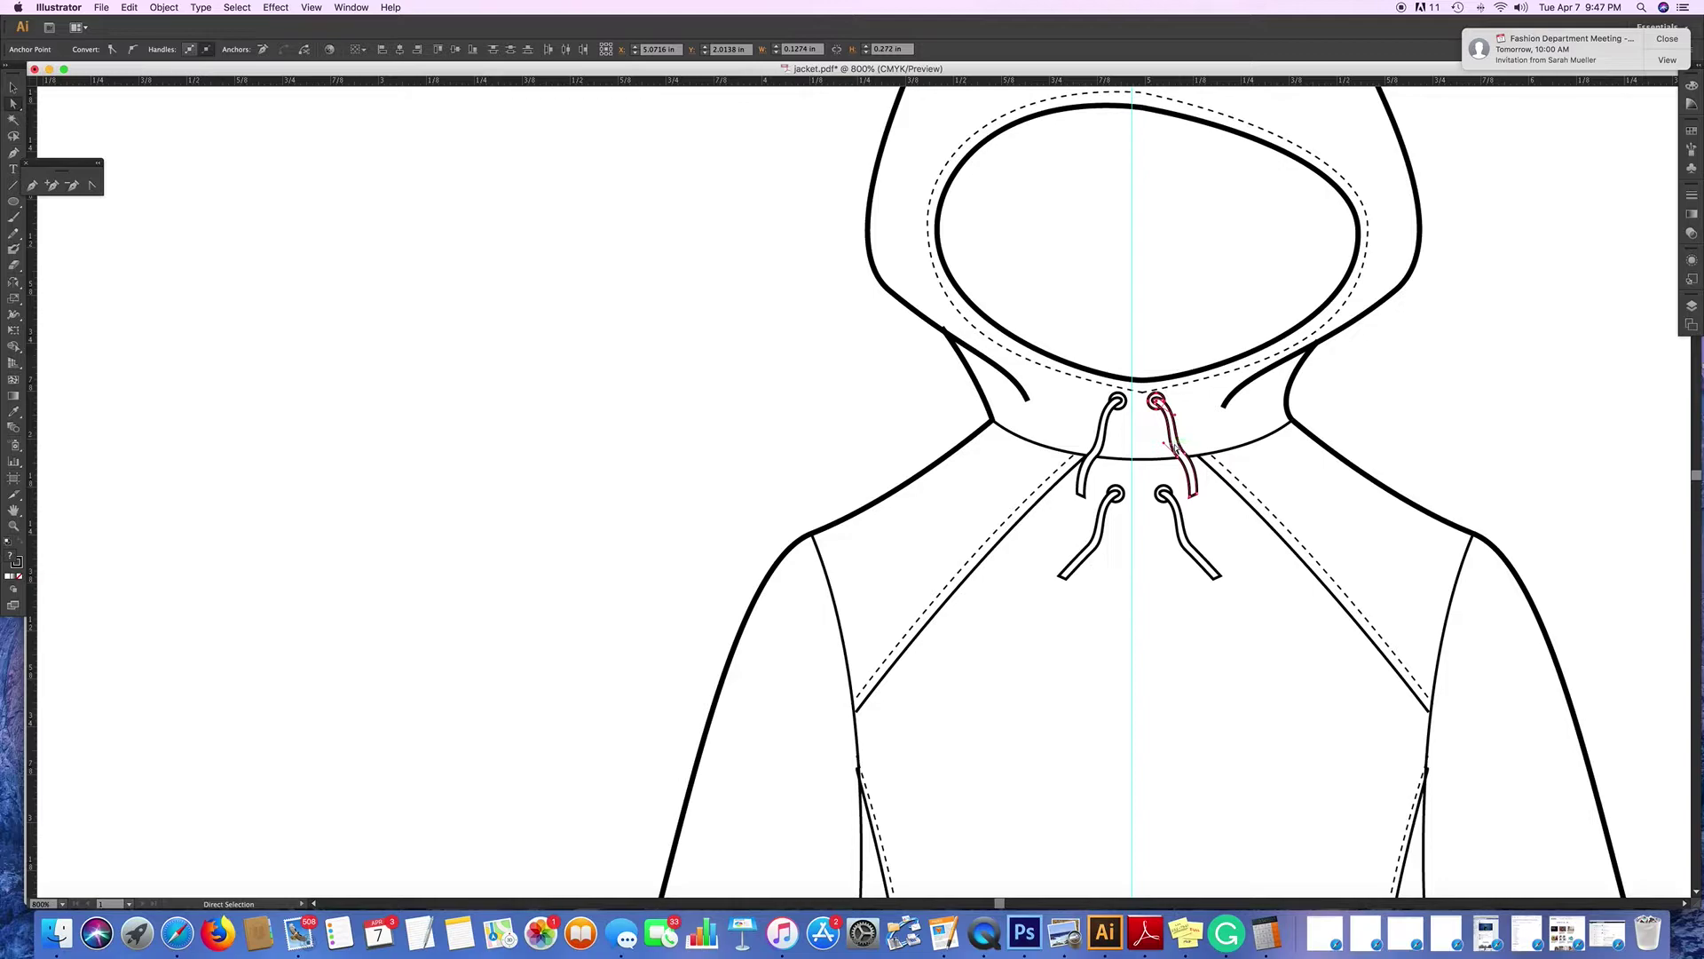
pyautogui.press('Right')
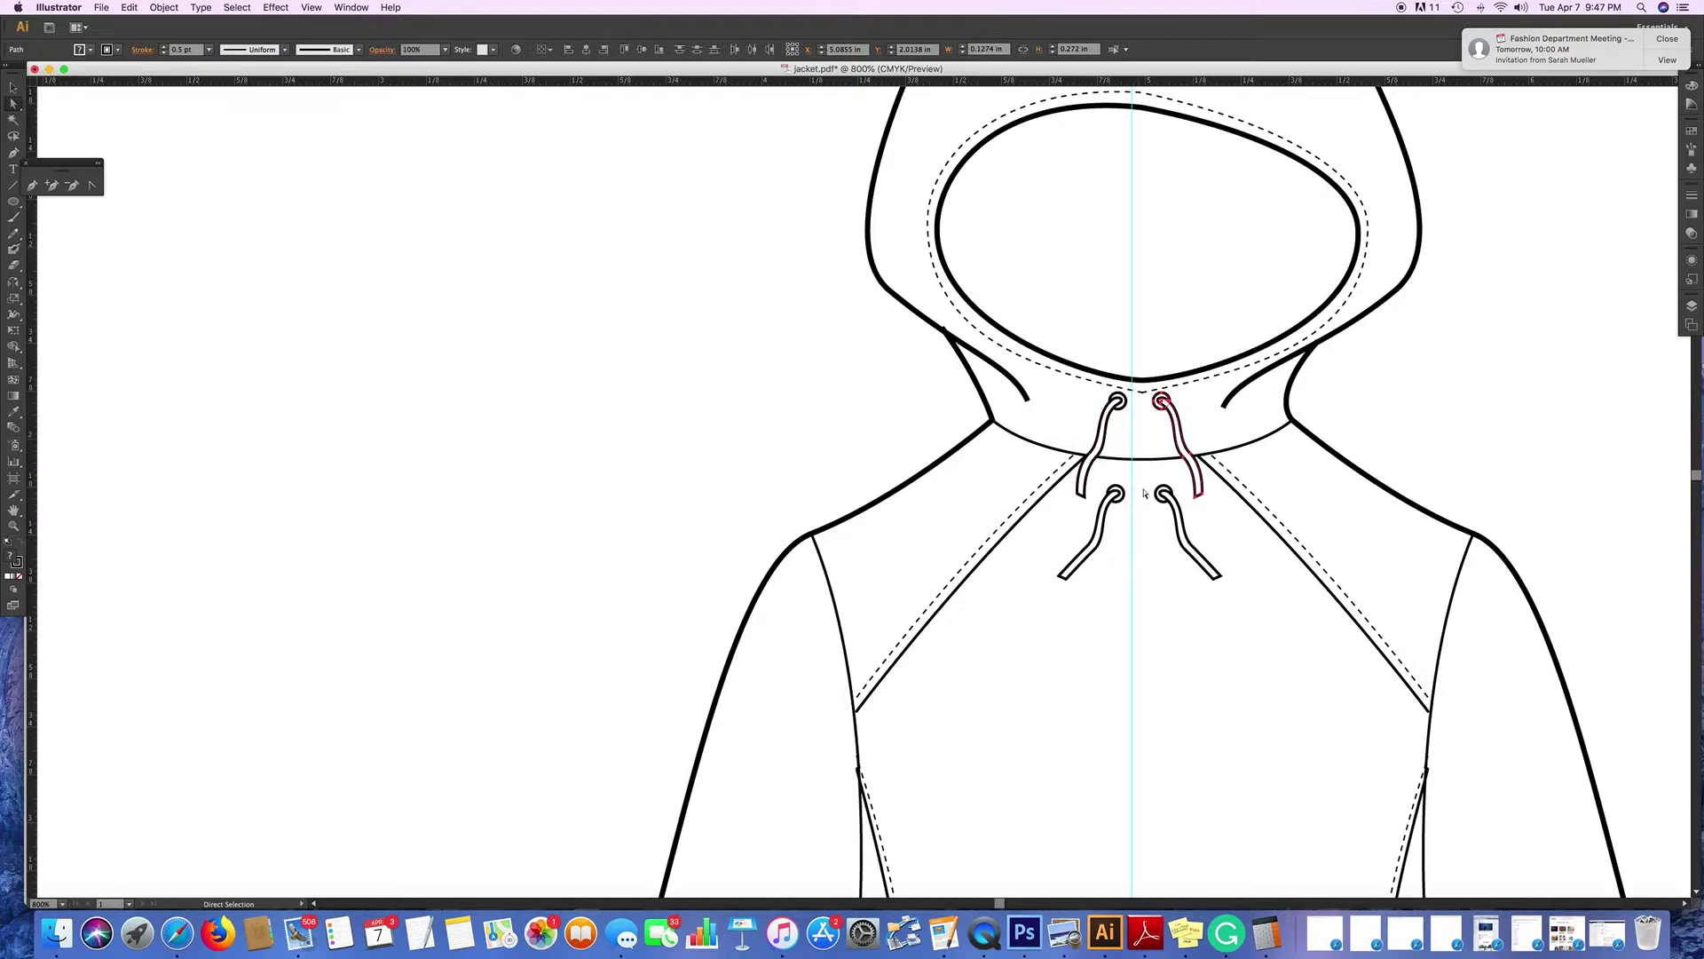
# Pull the upper-right drawstring's lower part down and reposition the left drawstring's points.
pyautogui.click(1186, 462)
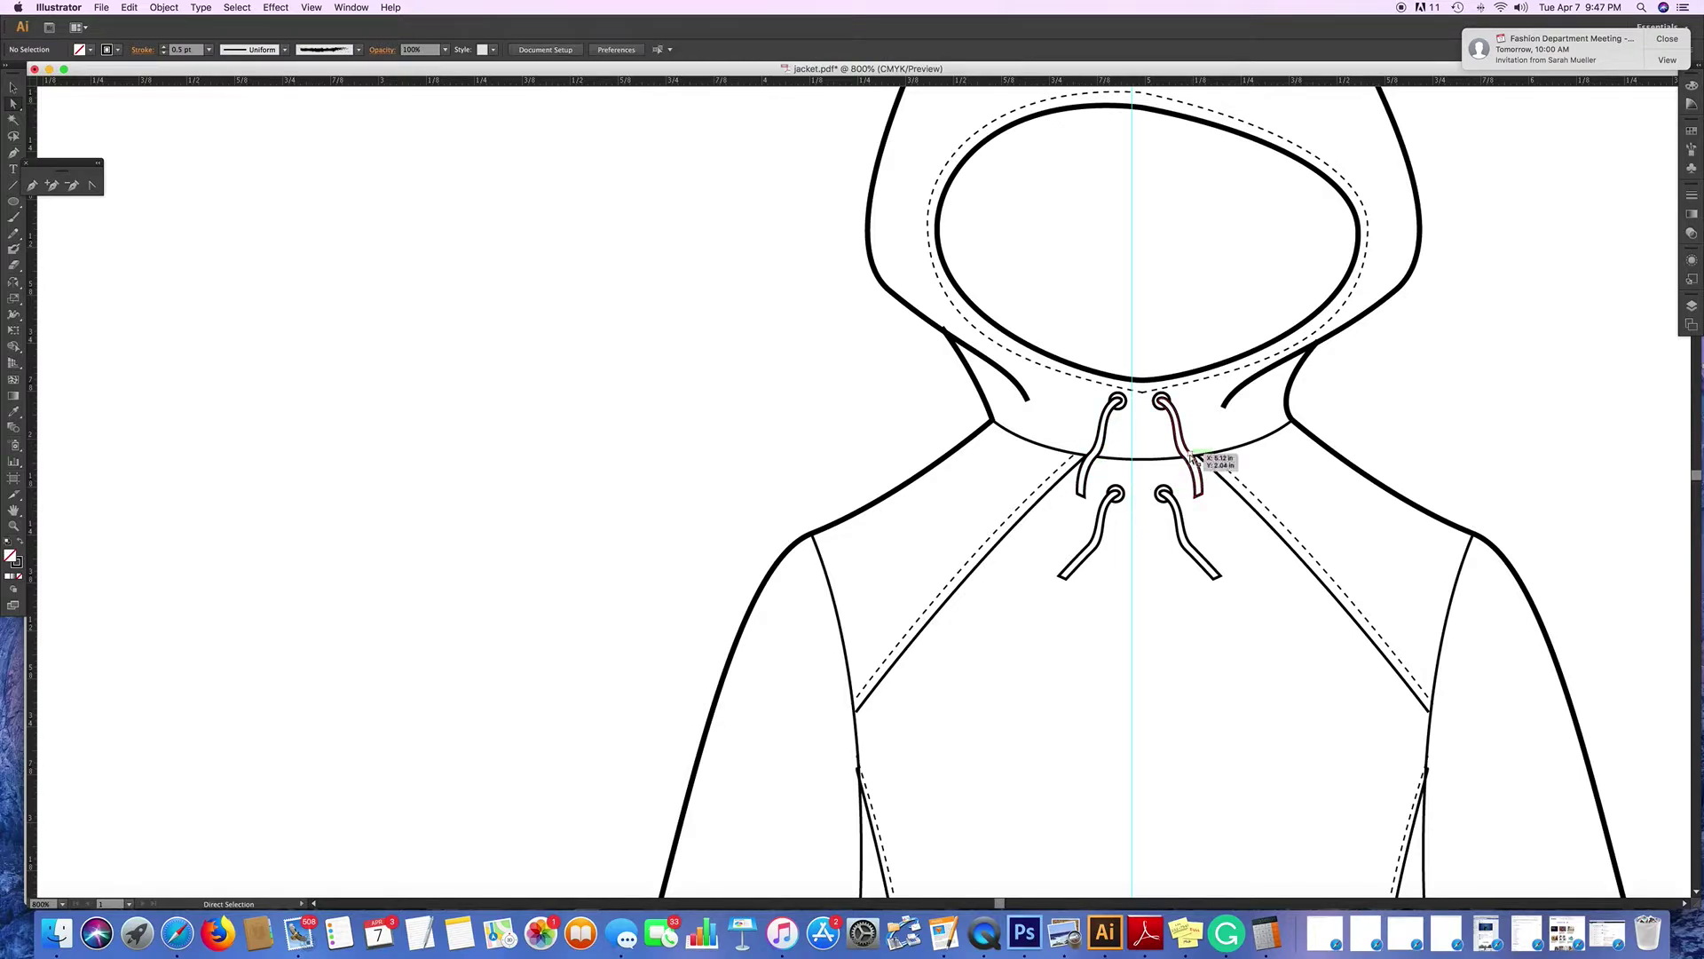
pyautogui.keyDown('shift'); pyautogui.click(1186, 463); pyautogui.keyUp('shift')
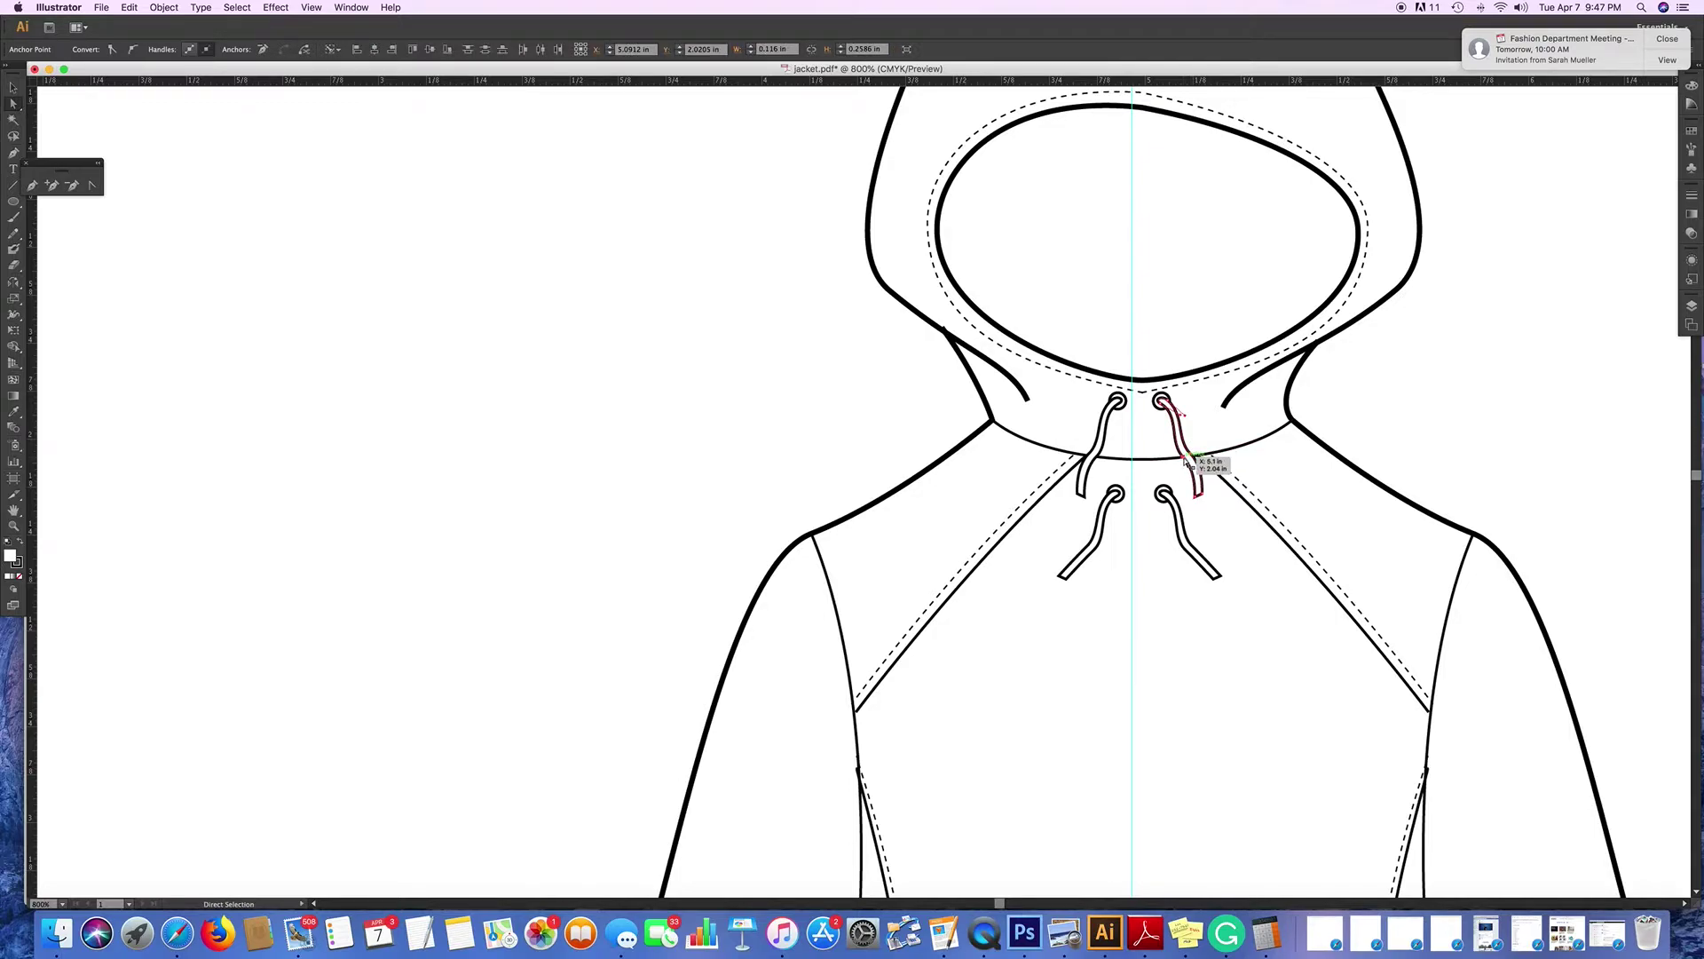
pyautogui.moveTo(1186, 462); pyautogui.dragTo(1188, 504)
pyautogui.click(1154, 480)
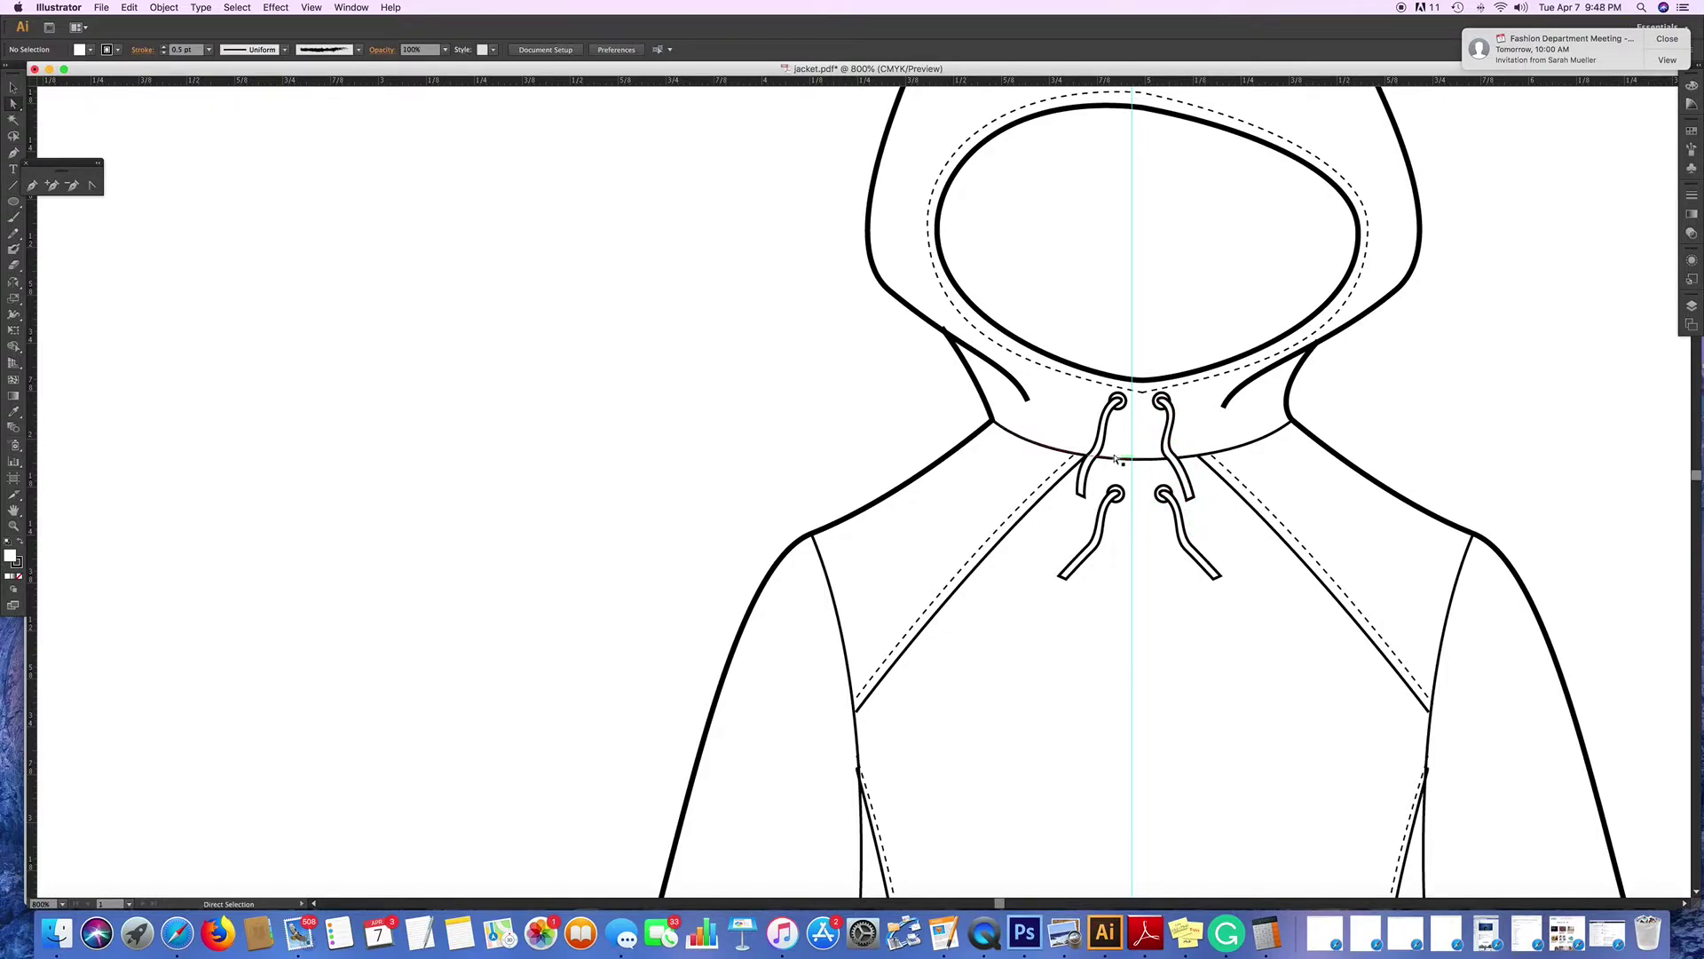
pyautogui.moveTo(1124, 428)
pyautogui.mouseDown()
pyautogui.moveTo(1083, 469)
pyautogui.moveTo(1104, 451)
pyautogui.mouseUp()
pyautogui.click(1118, 526)
# Reshape the lower-left drawstring's tip into a wavy bend.
pyautogui.click(1063, 578)
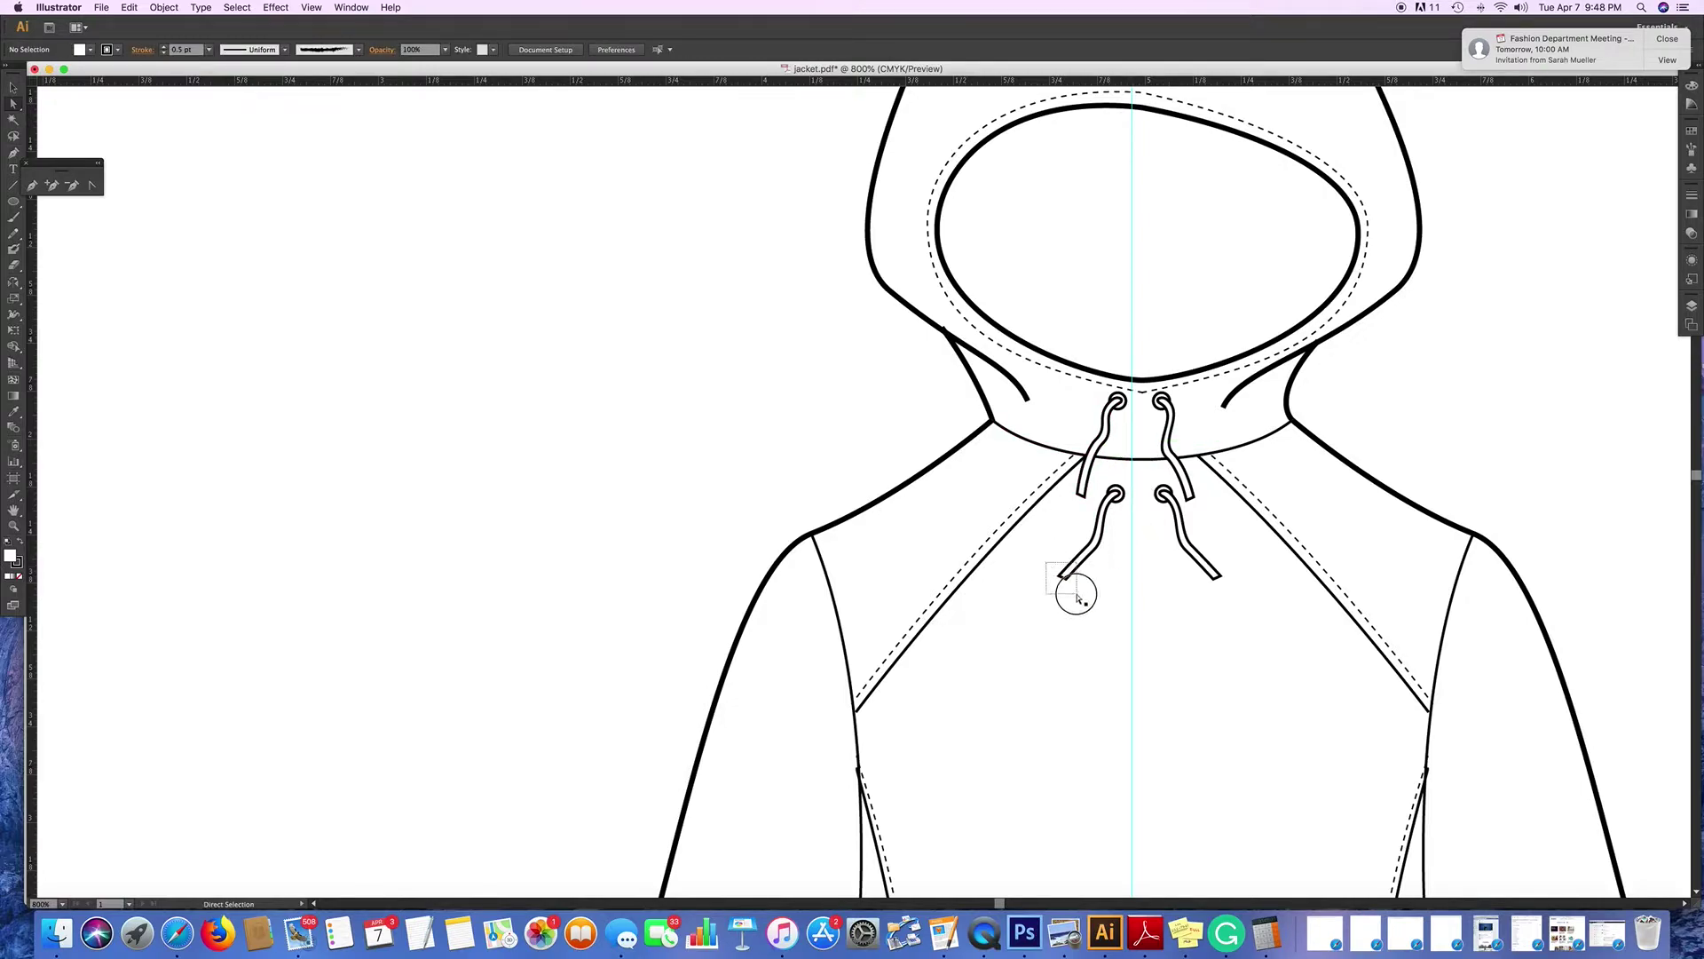
pyautogui.moveTo(1062, 577); pyautogui.dragTo(1095, 592)
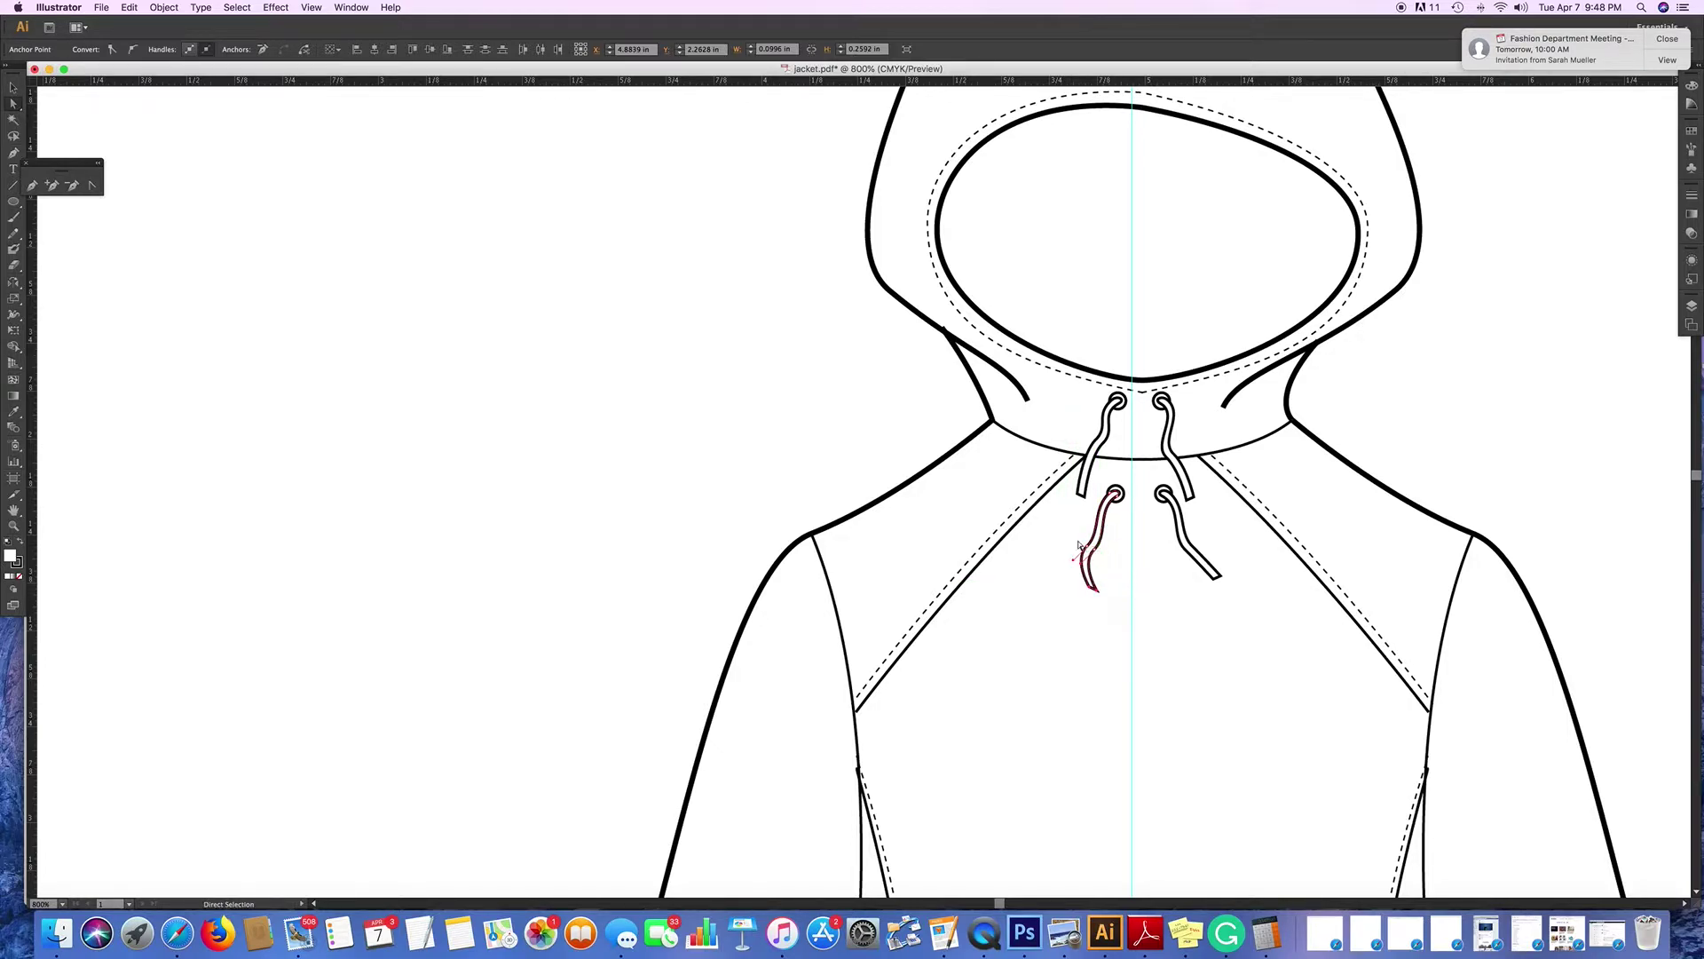
pyautogui.moveTo(1092, 557); pyautogui.dragTo(1107, 547)
pyautogui.click(1195, 602)
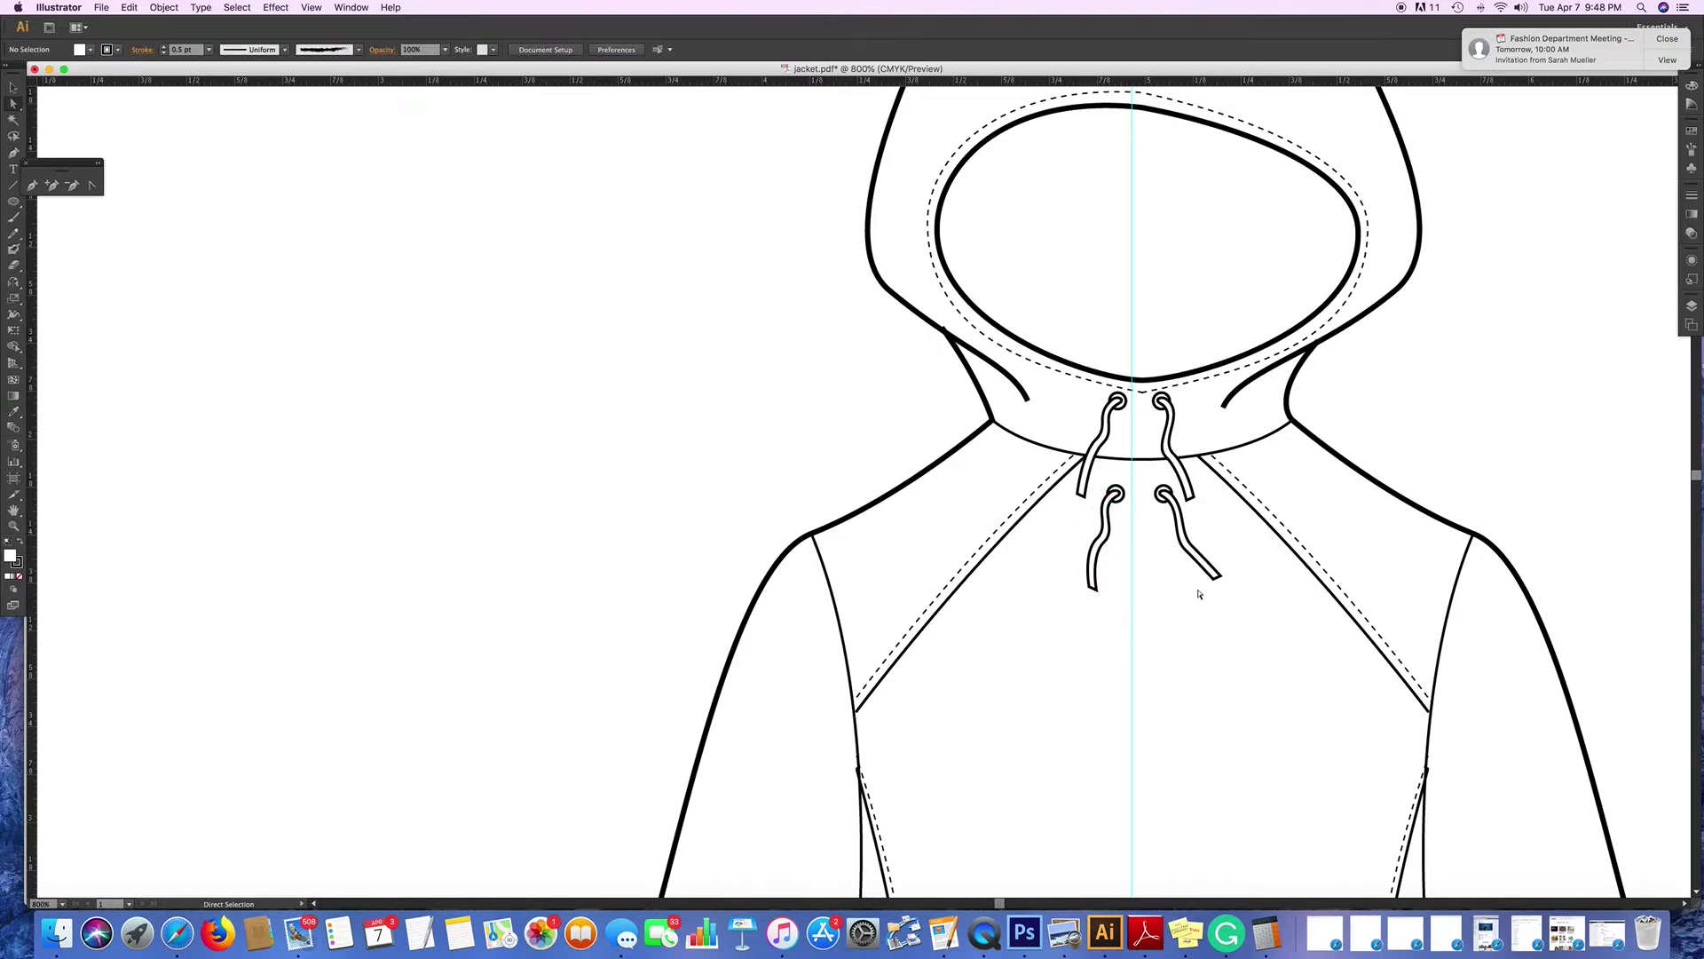
# Drag the lower-right drawstring's tip down and to the right so it angles outward.
pyautogui.click(1195, 537)
pyautogui.moveTo(1195, 538); pyautogui.dragTo(1214, 582)
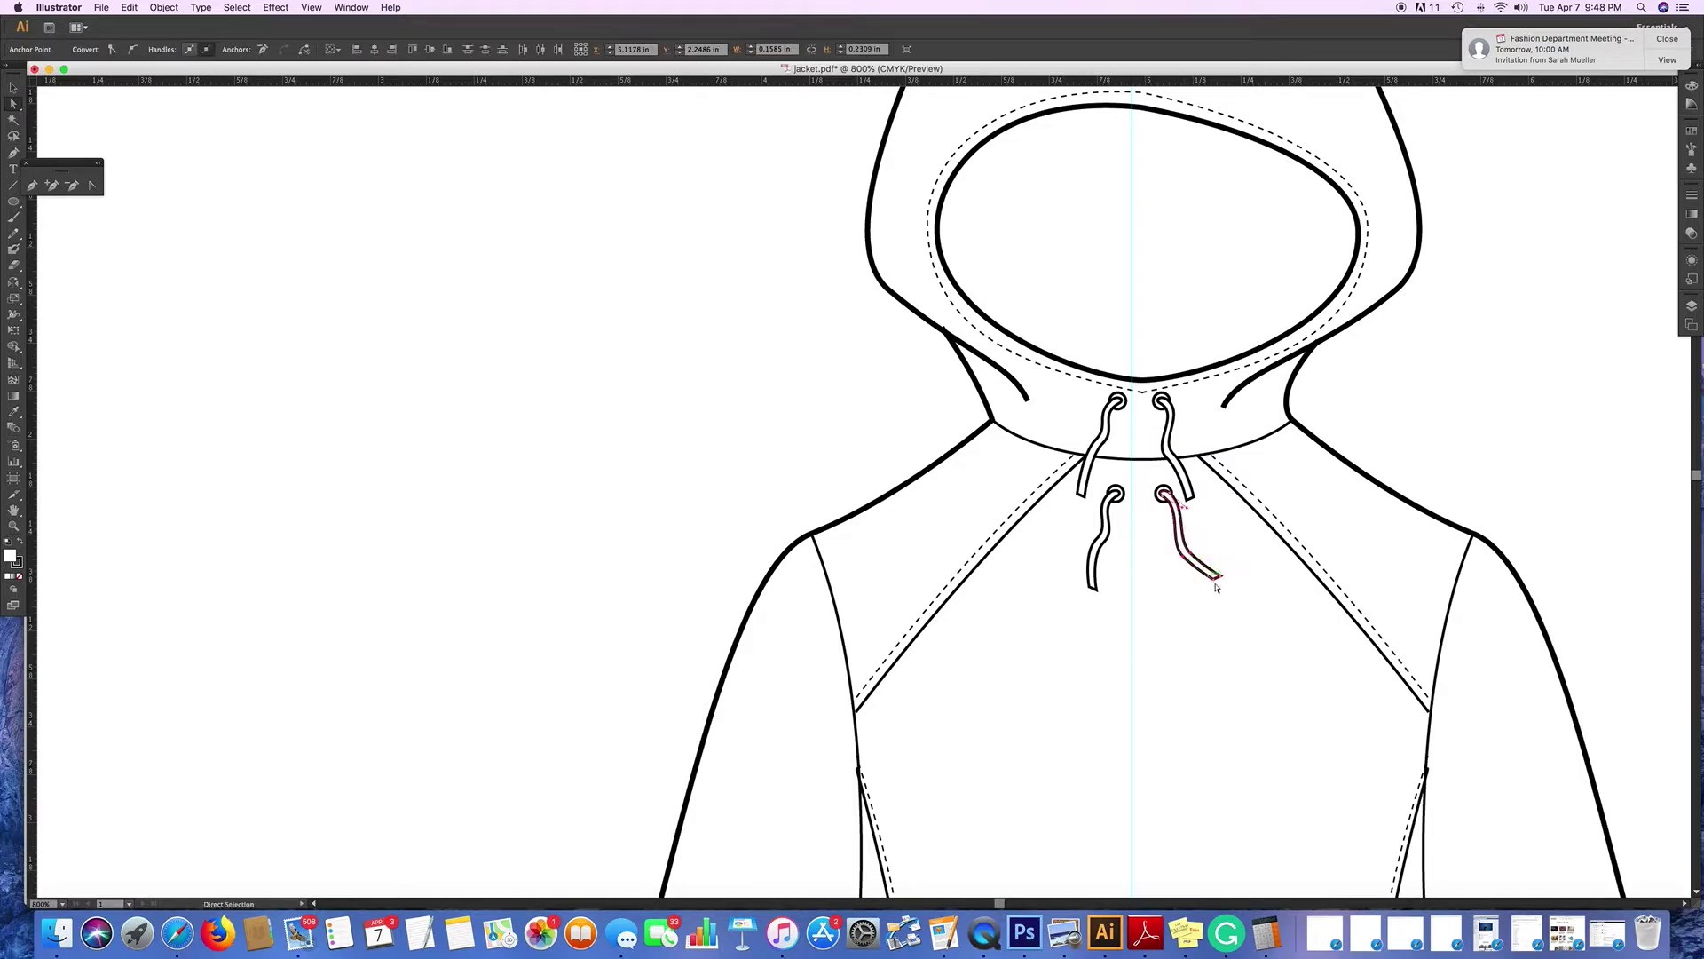
pyautogui.click(1234, 597)
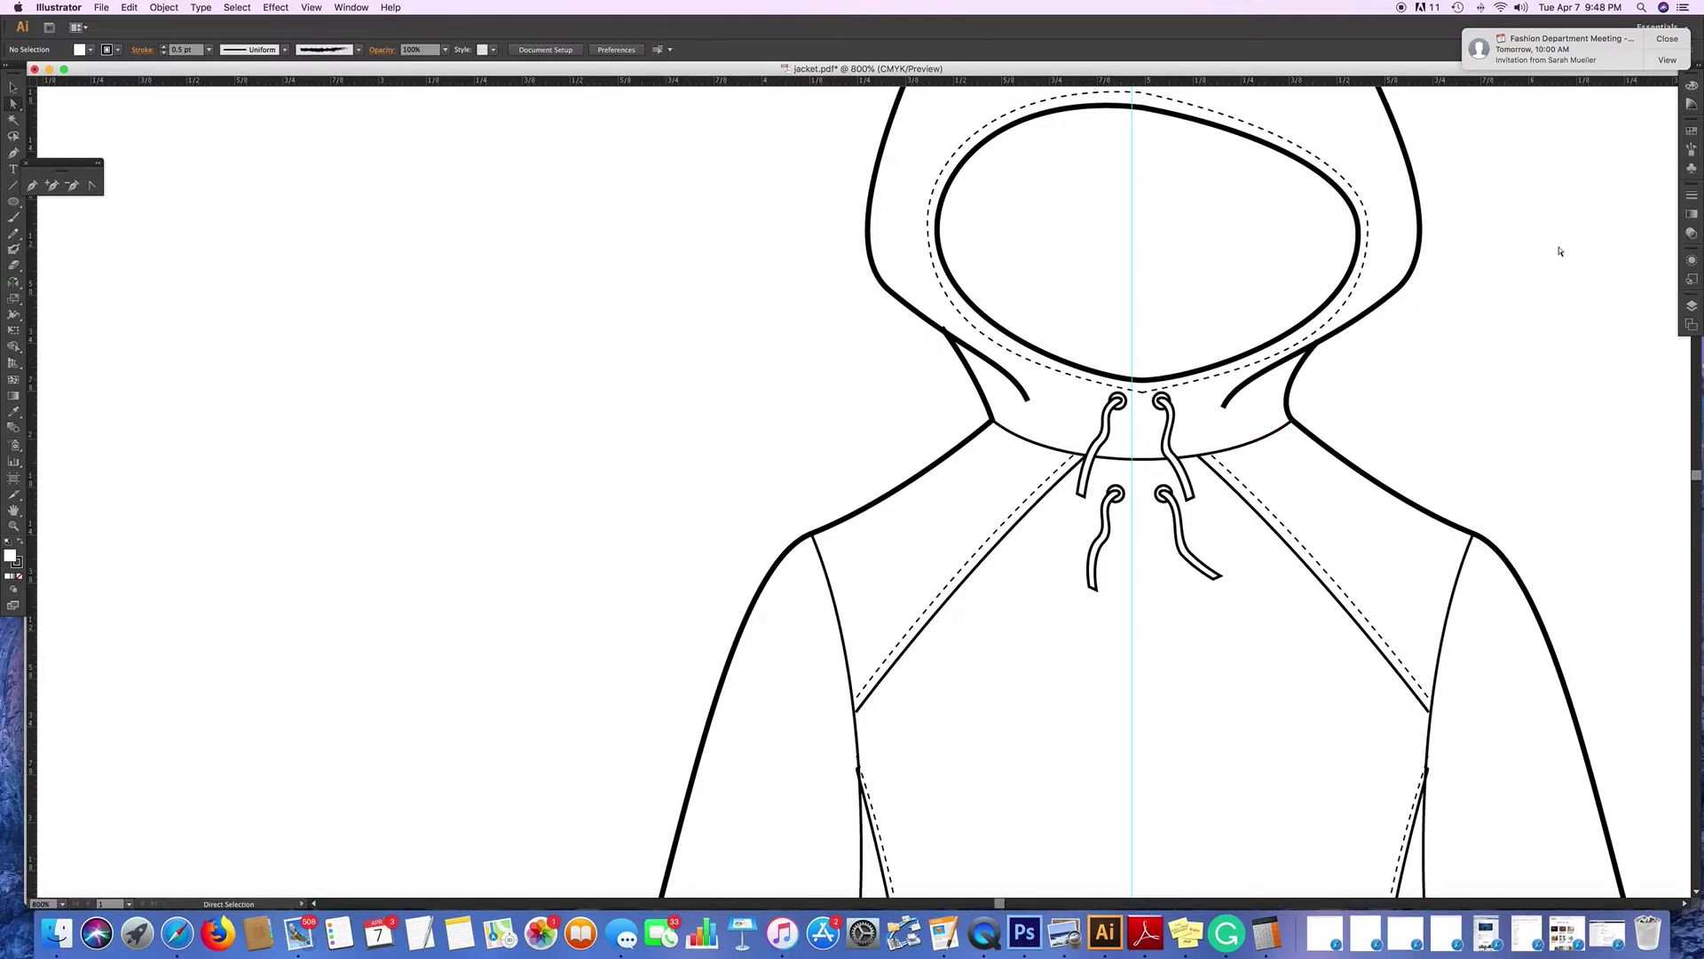
# Show the Brushes panel and draw a straight test line left of the jacket.
pyautogui.click(1691, 149)
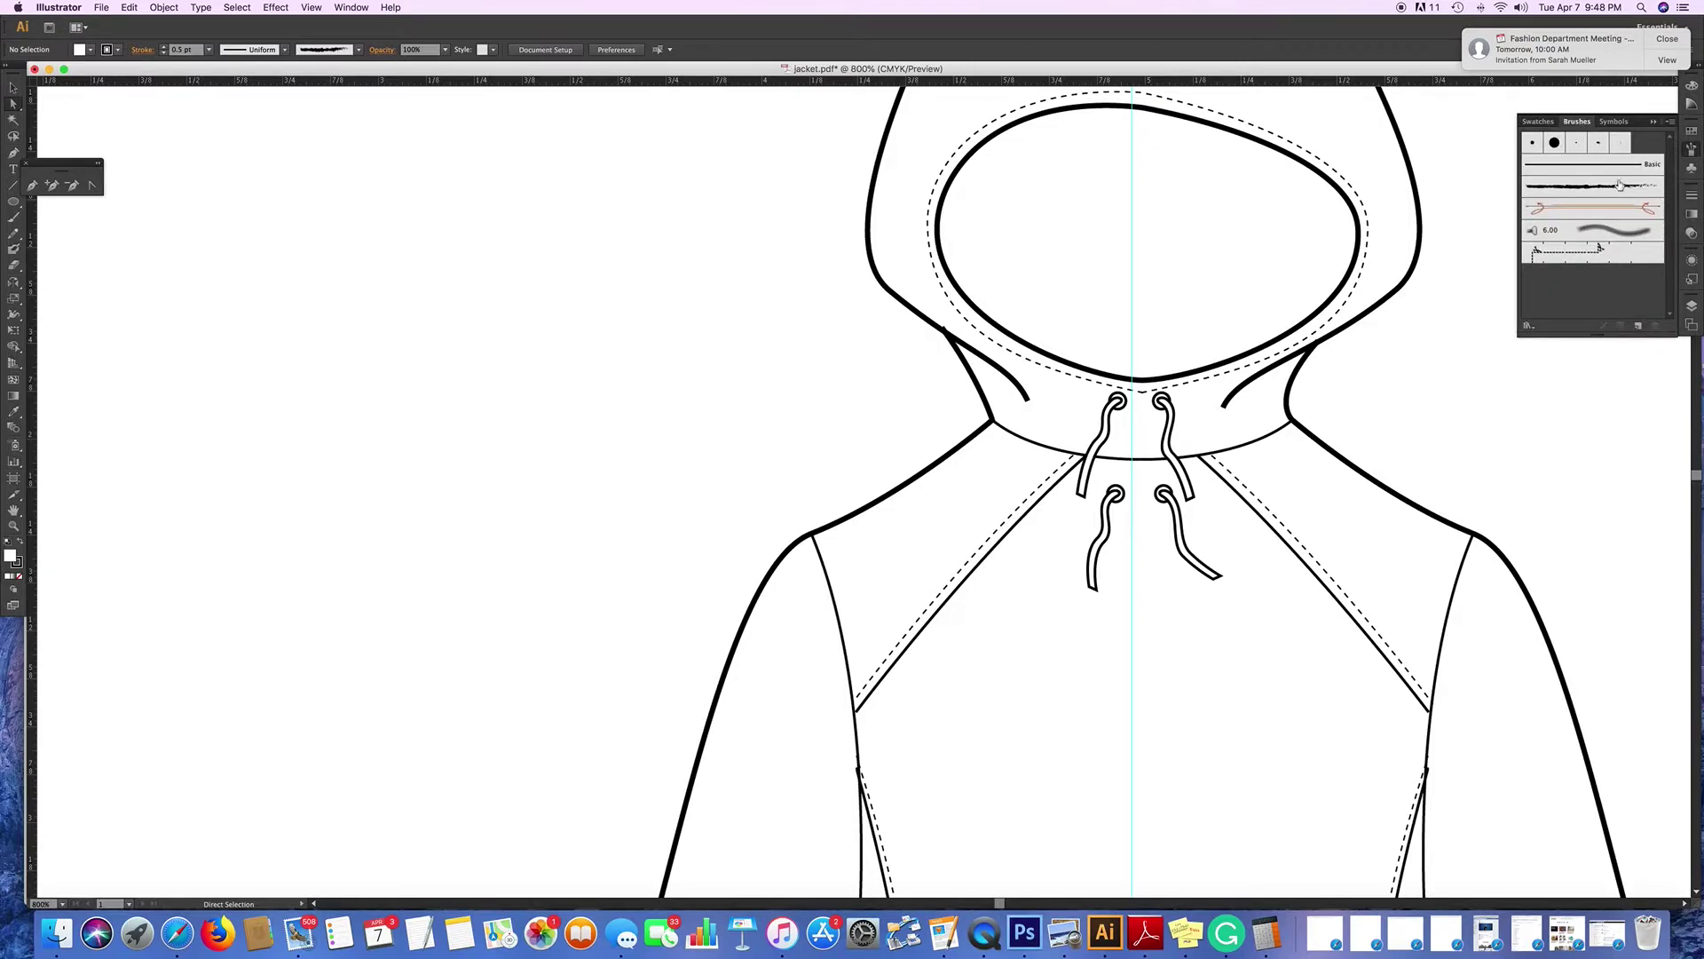
pyautogui.click(14, 153)
pyautogui.click(391, 267)
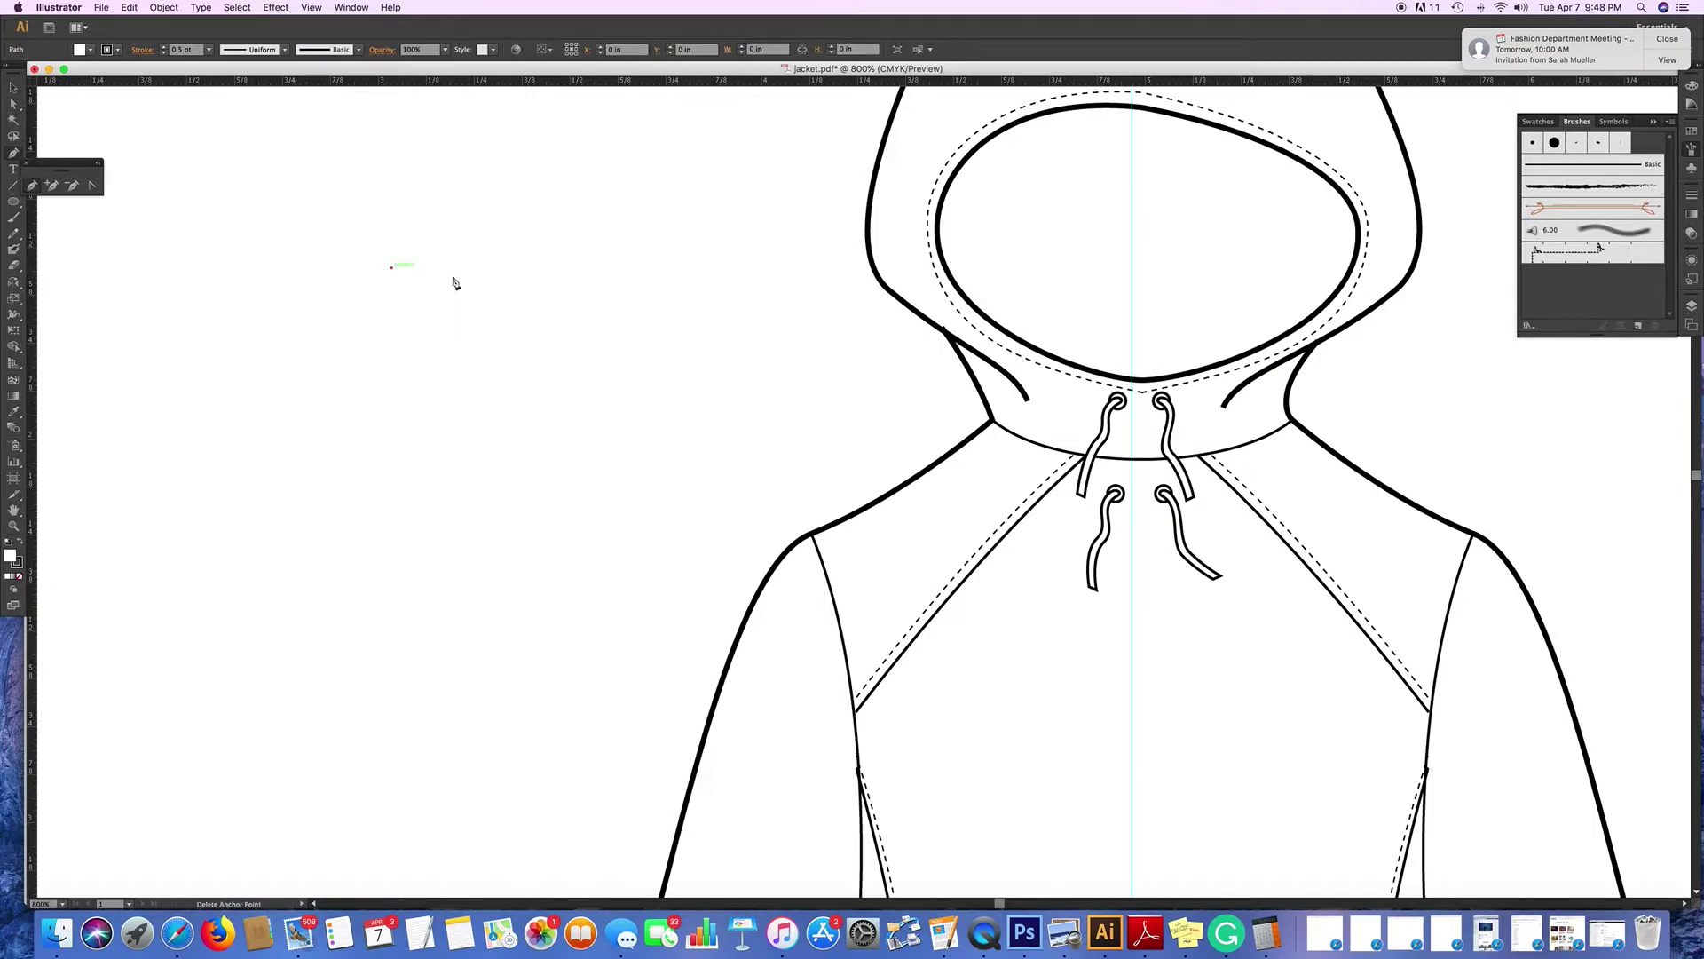
pyautogui.click(707, 288)
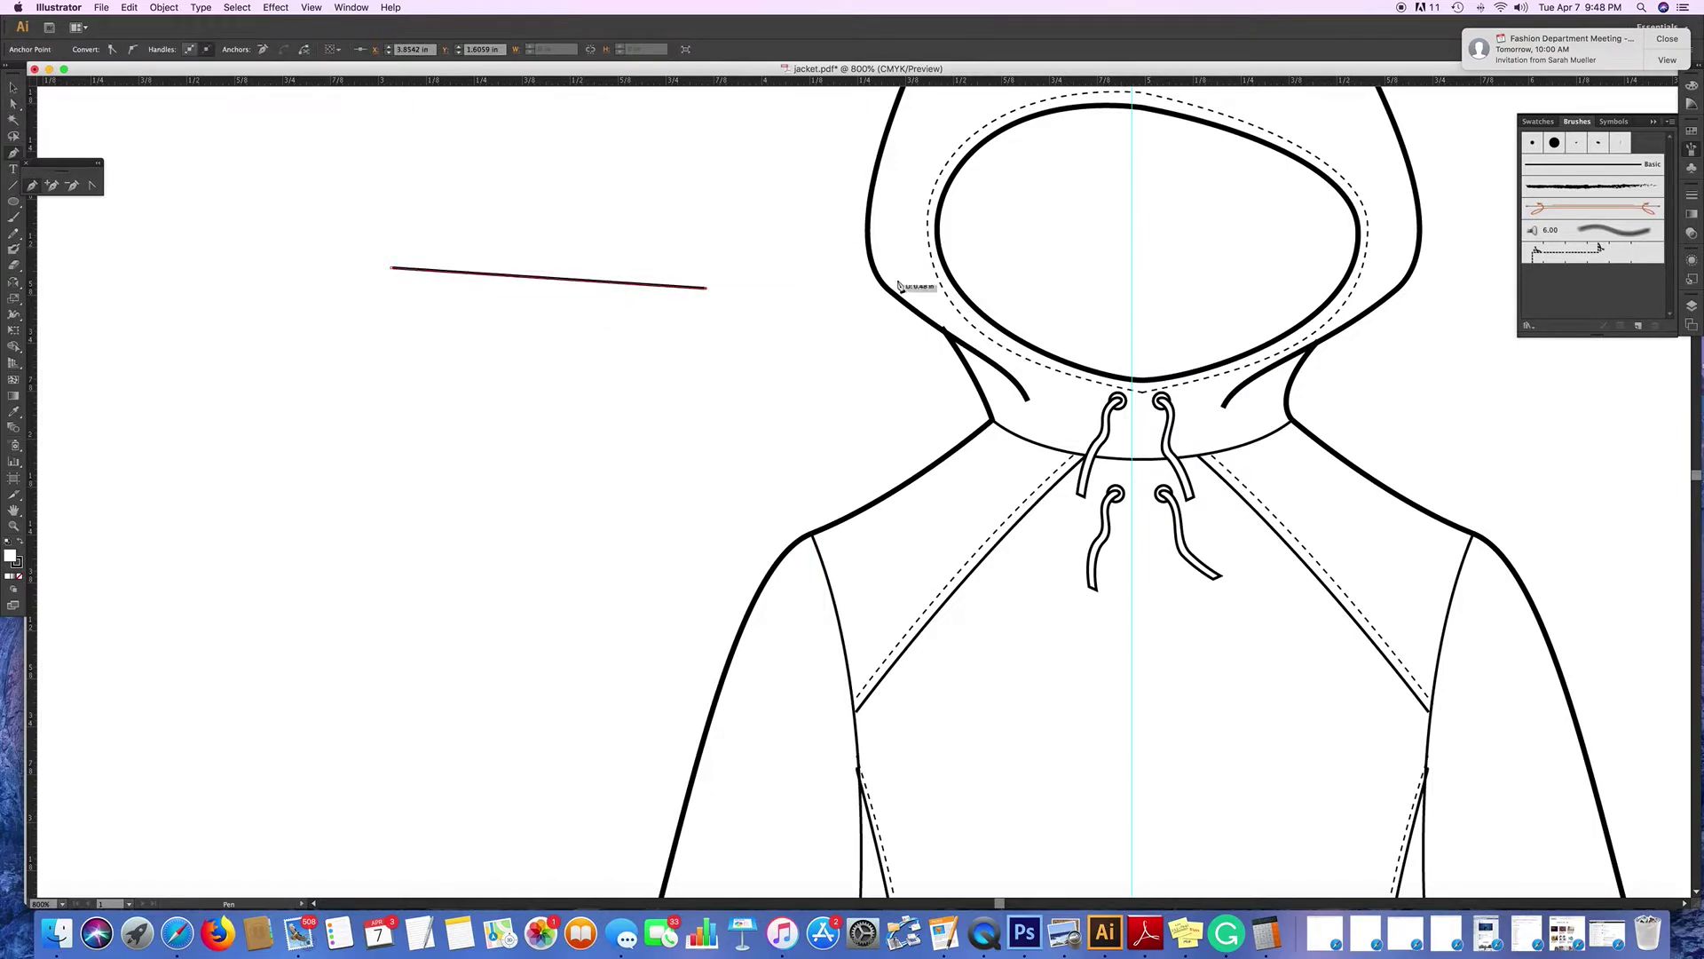
# Try the arrow, charcoal and Mop brushes on the test line, ending with the dashed brush.
pyautogui.click(1618, 210)
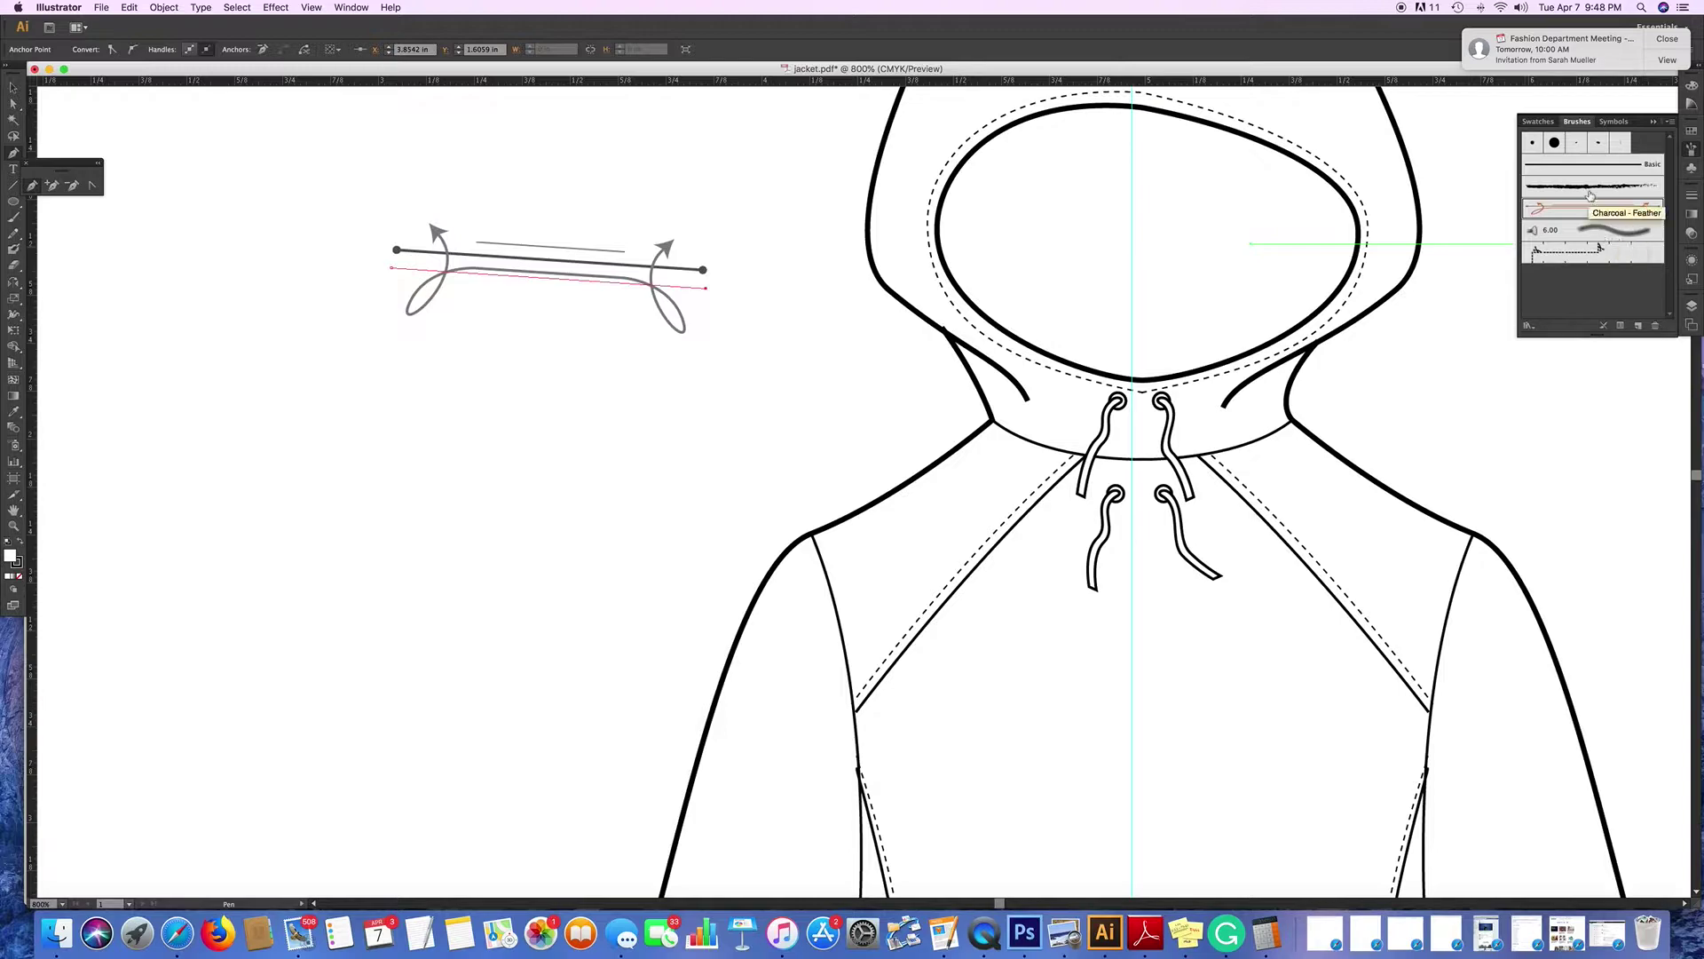
pyautogui.click(1591, 187)
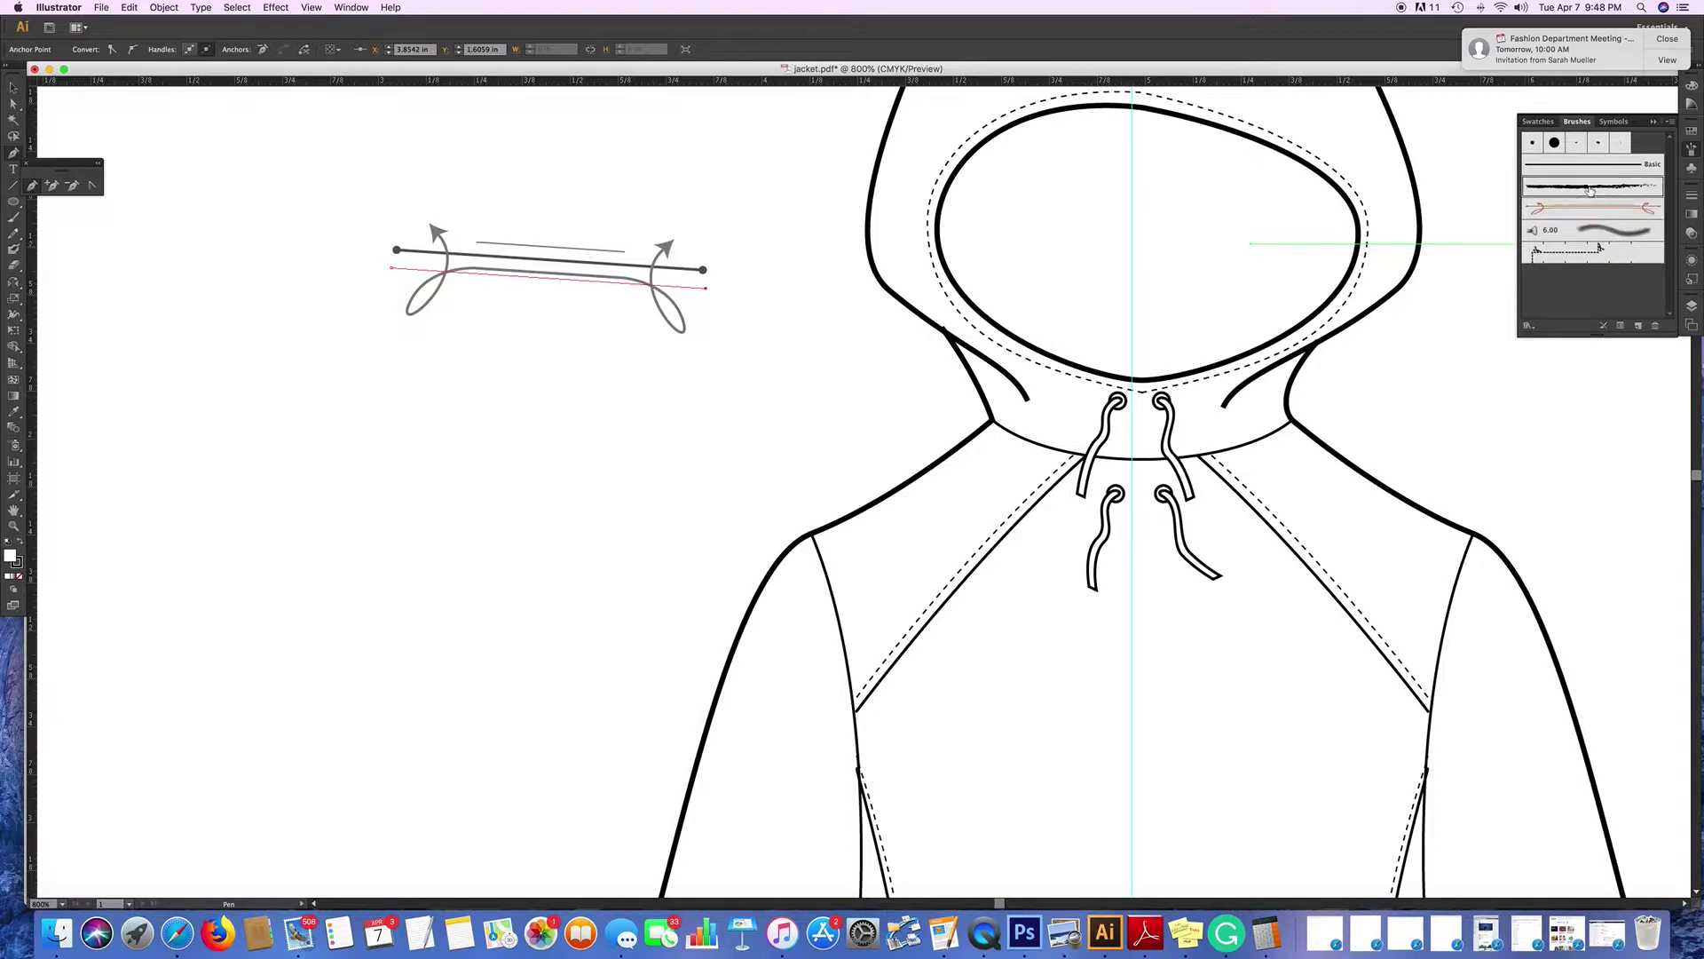
pyautogui.click(1613, 233)
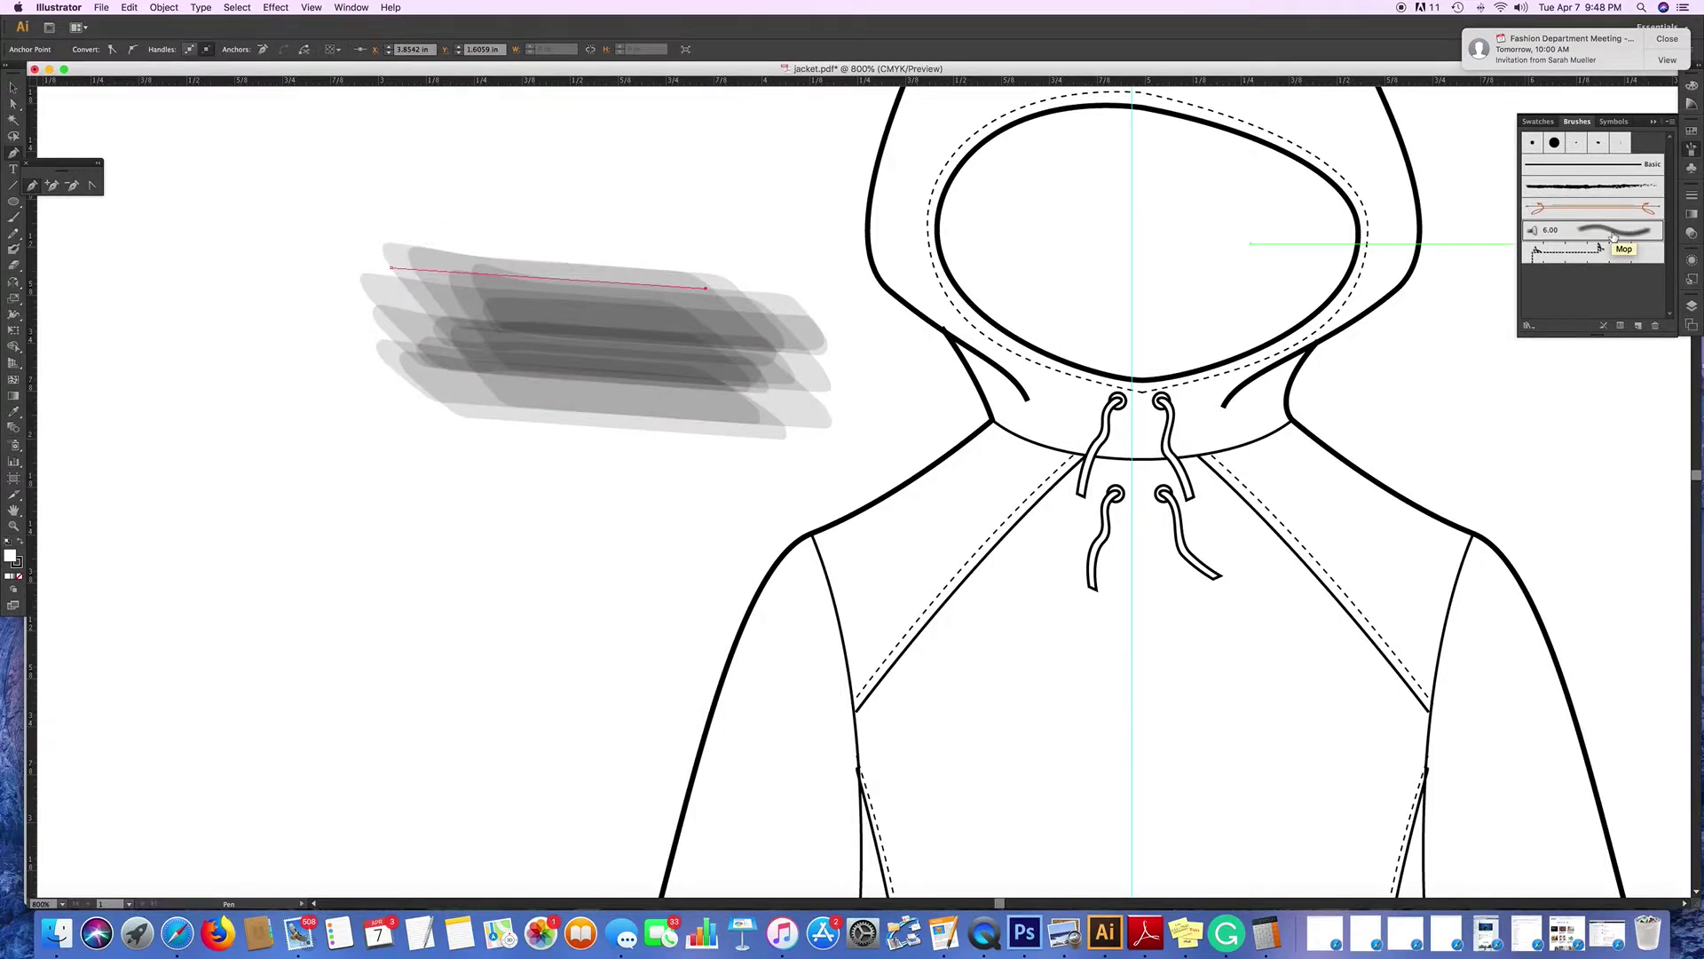
pyautogui.click(1601, 255)
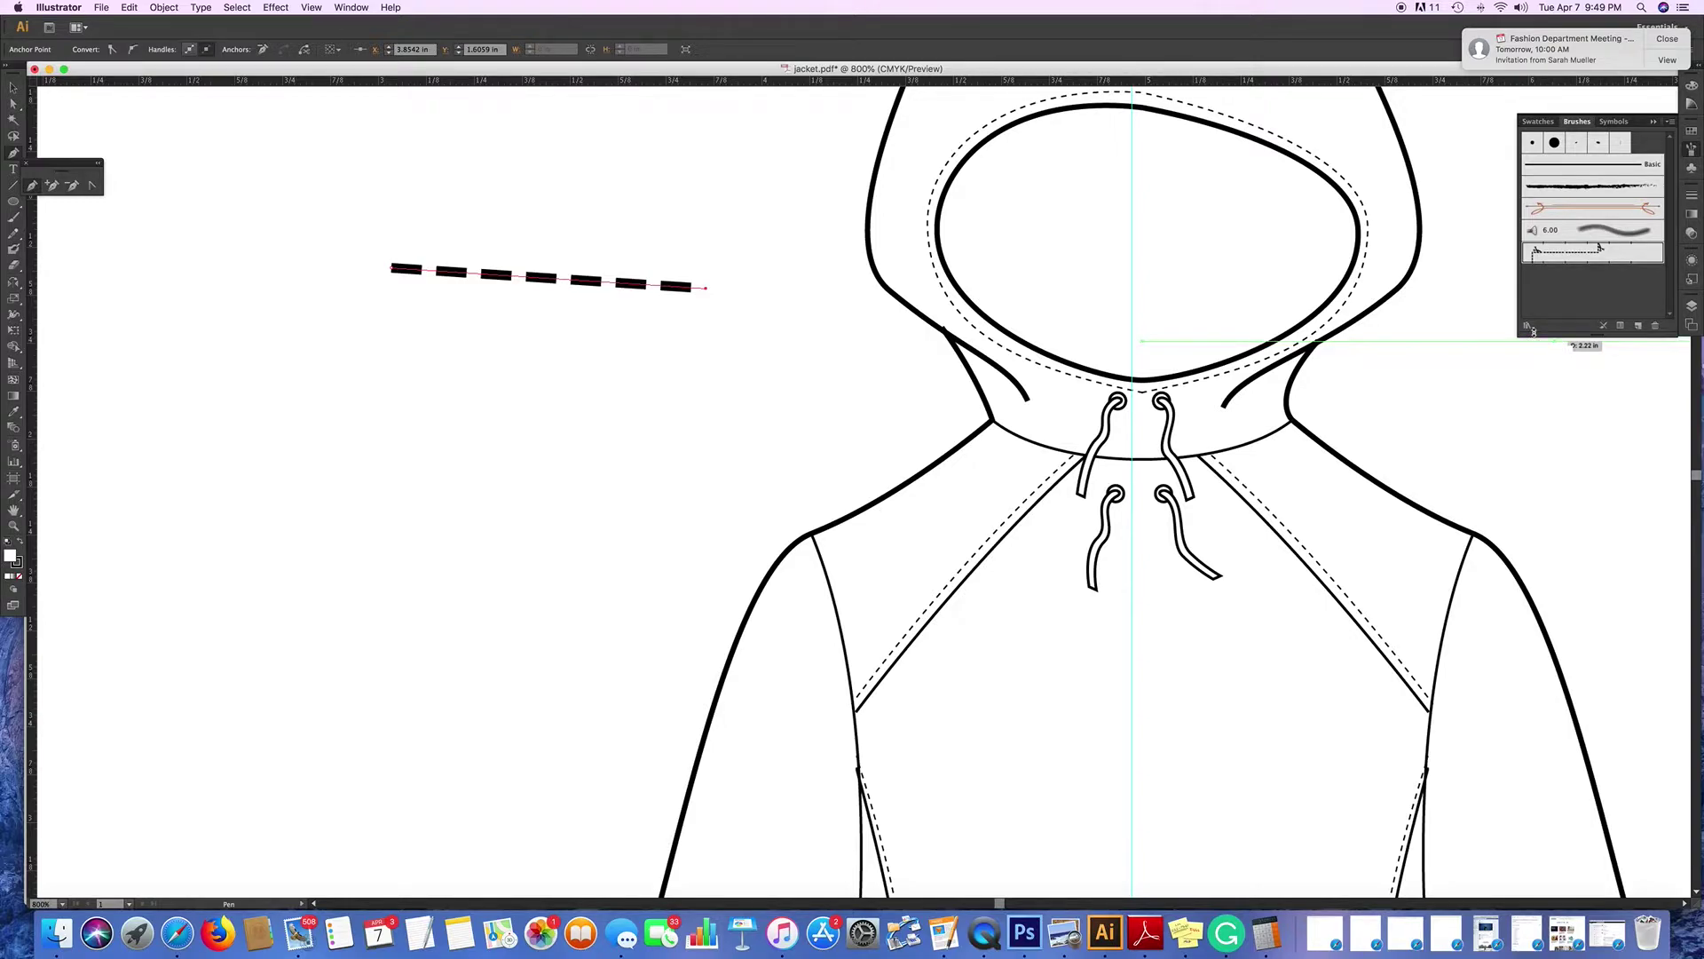
# Open the Bristle Brush Library and enlarge its panel to show more brushes.
pyautogui.click(1530, 328)
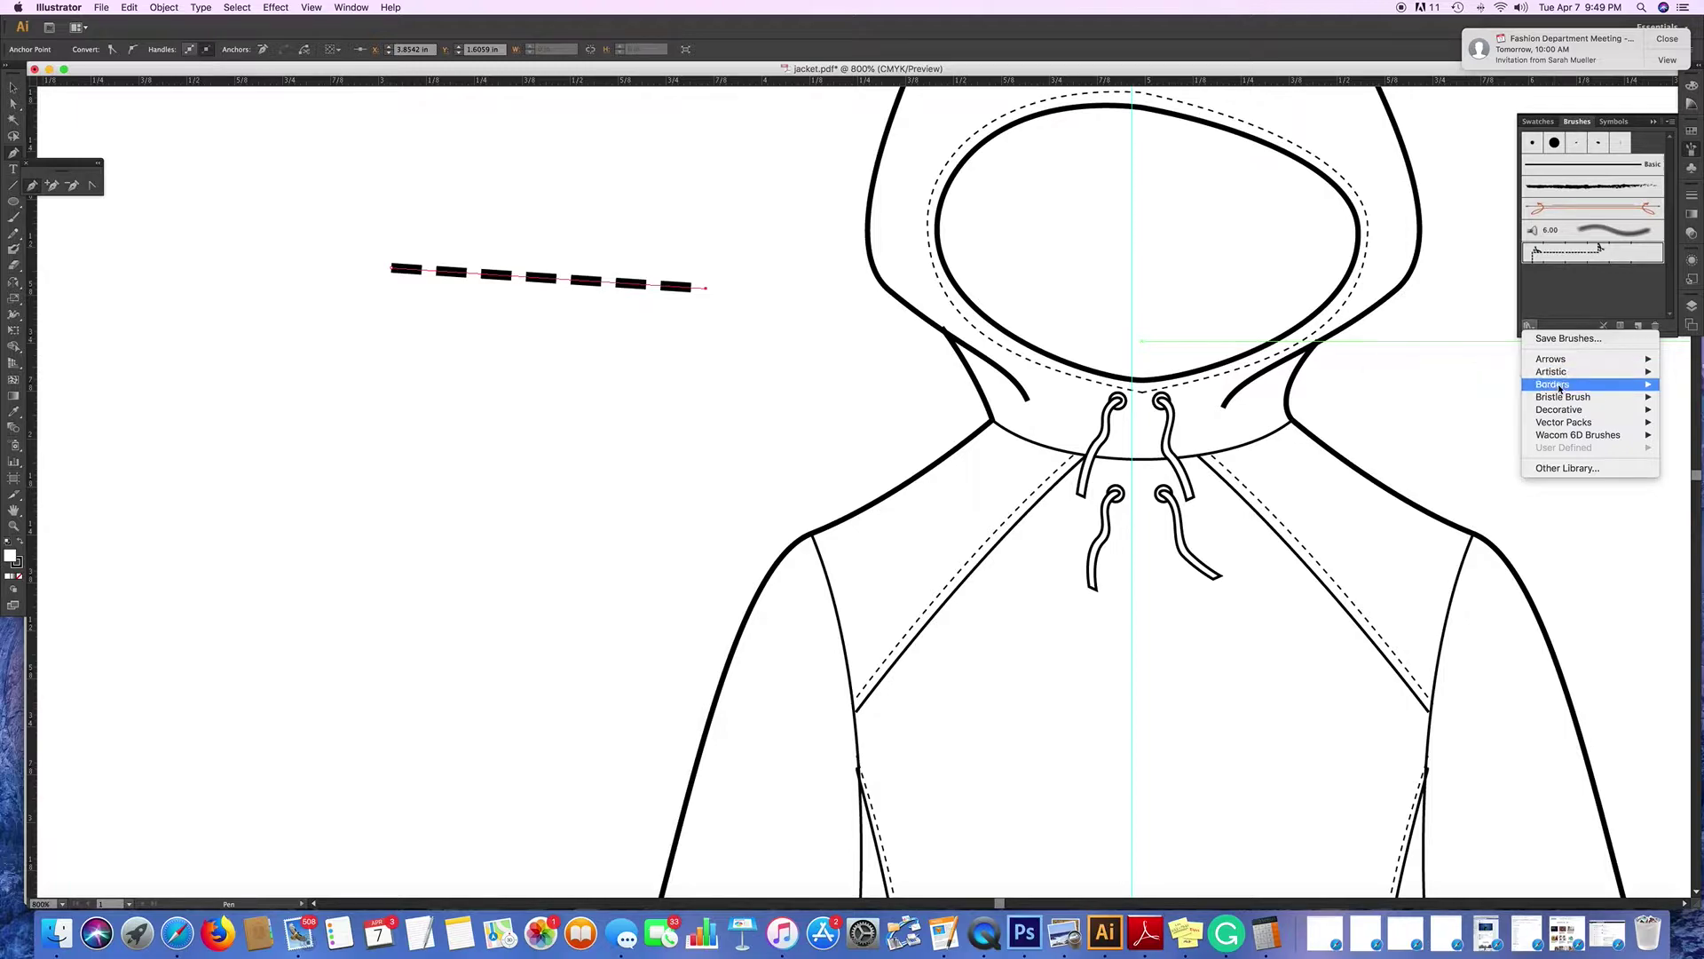
pyautogui.moveTo(1559, 386)
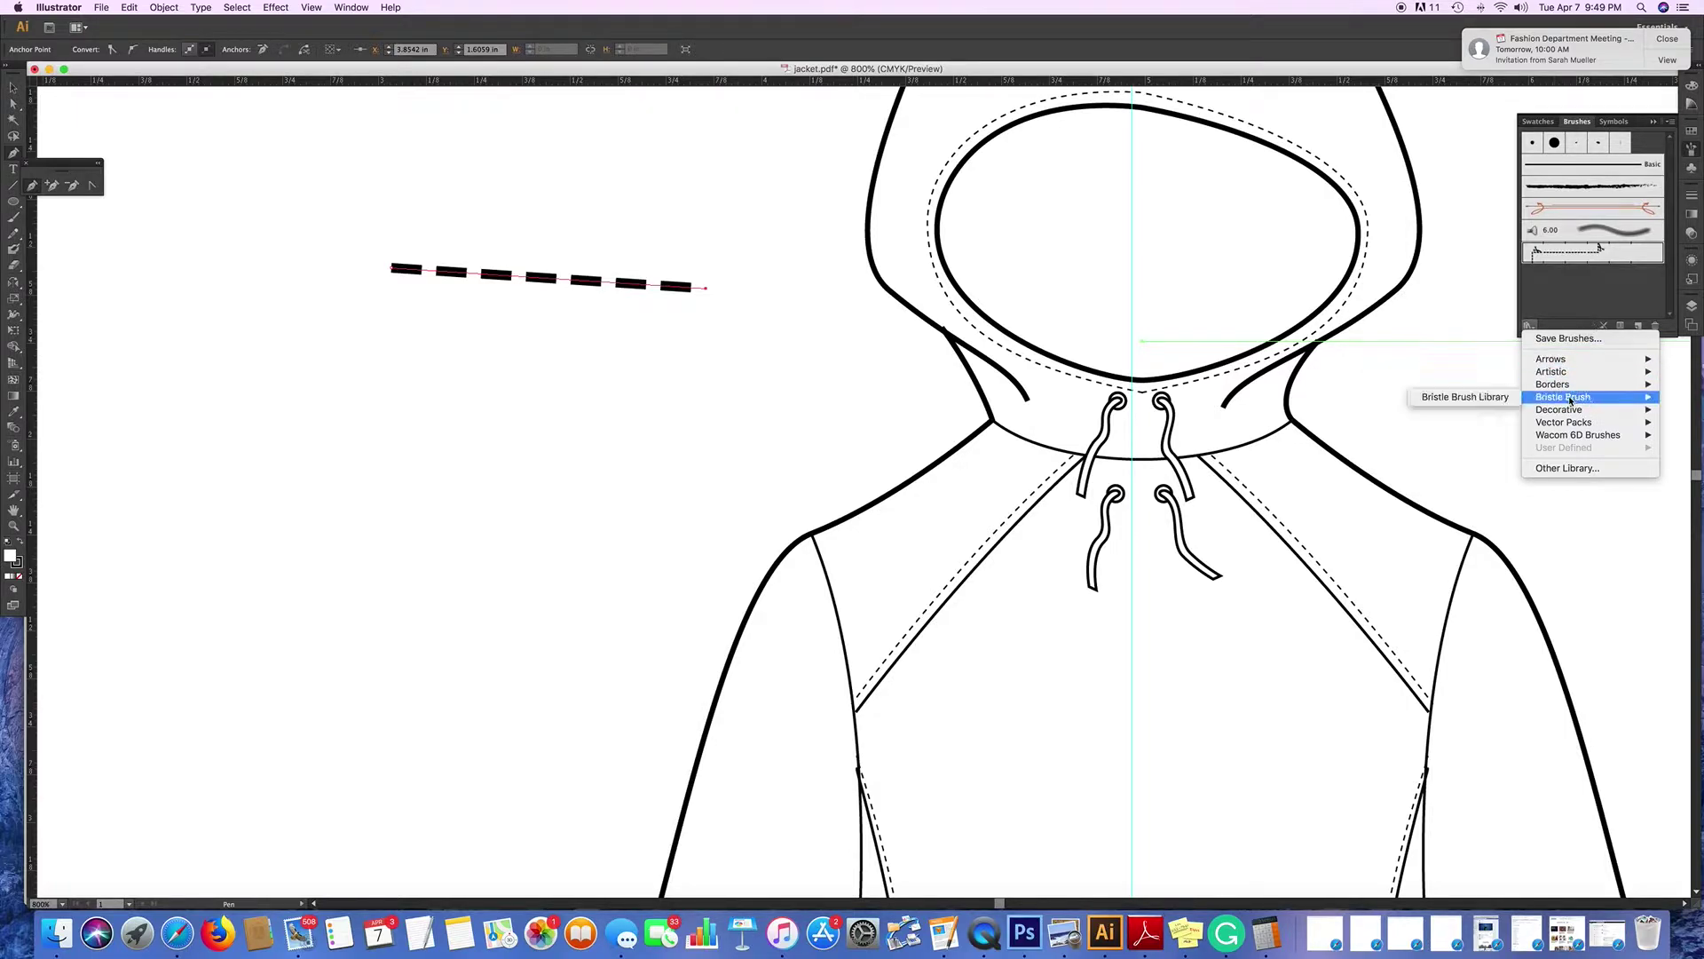
pyautogui.click(1483, 399)
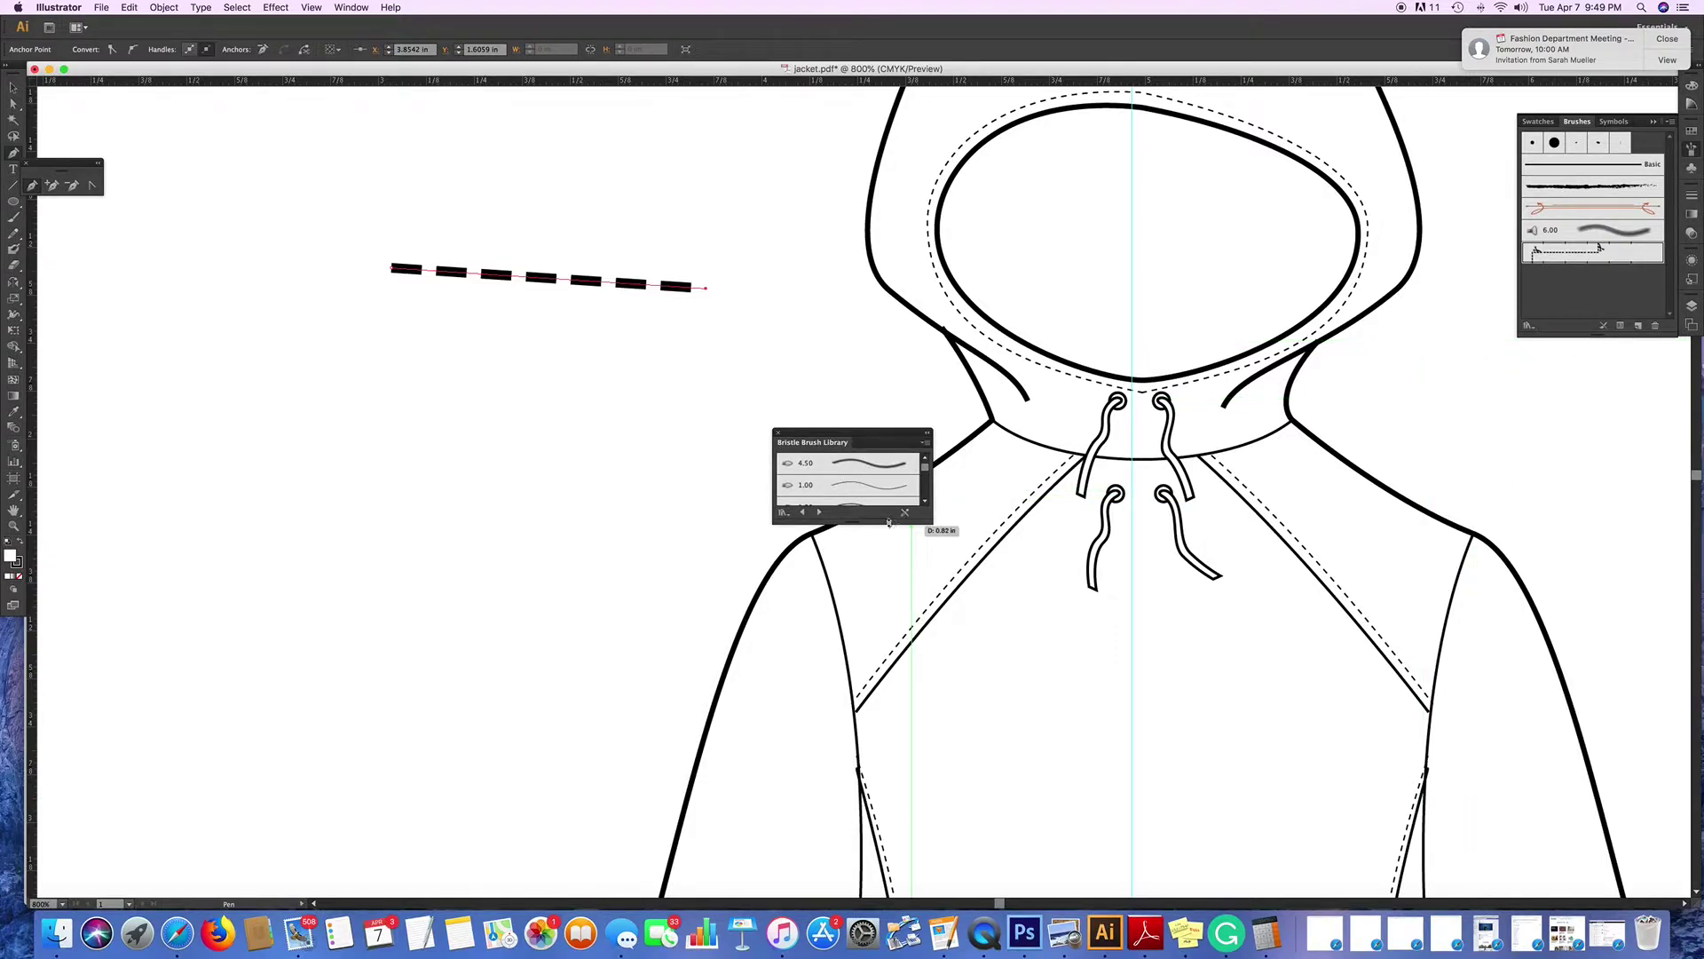
pyautogui.moveTo(889, 522); pyautogui.dragTo(883, 713)
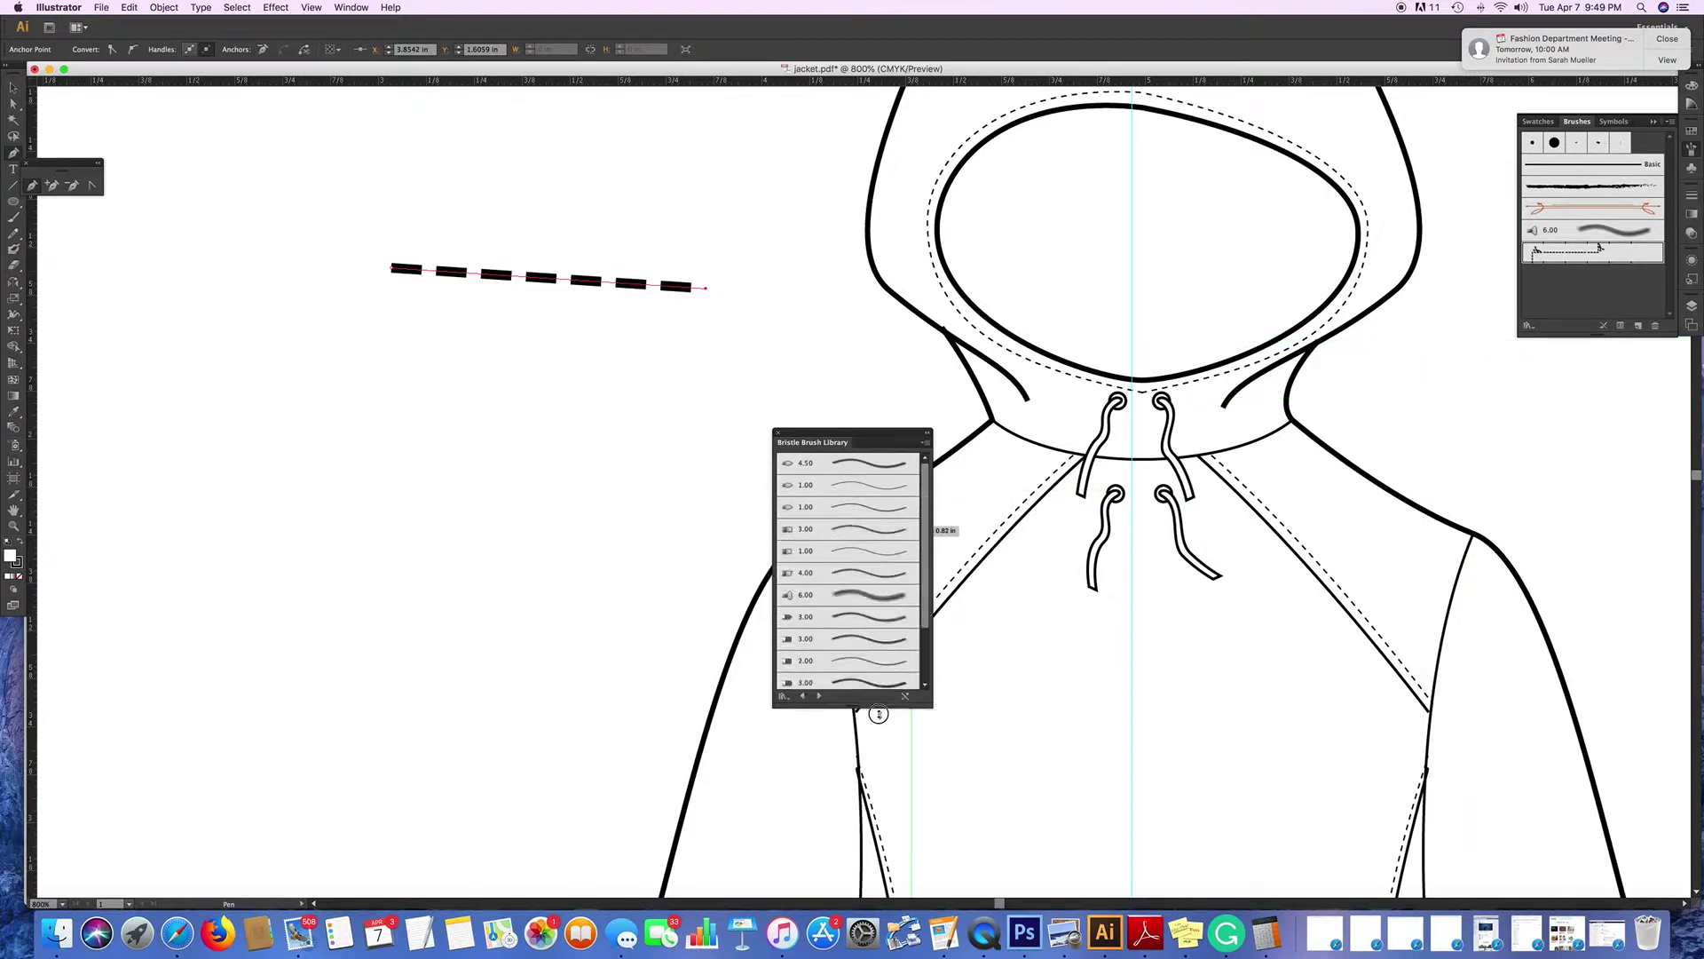
# Apply the 1.00 and 3.00 bristle brushes, then remove the brush stroke and close the library.
pyautogui.click(862, 600)
pyautogui.click(871, 557)
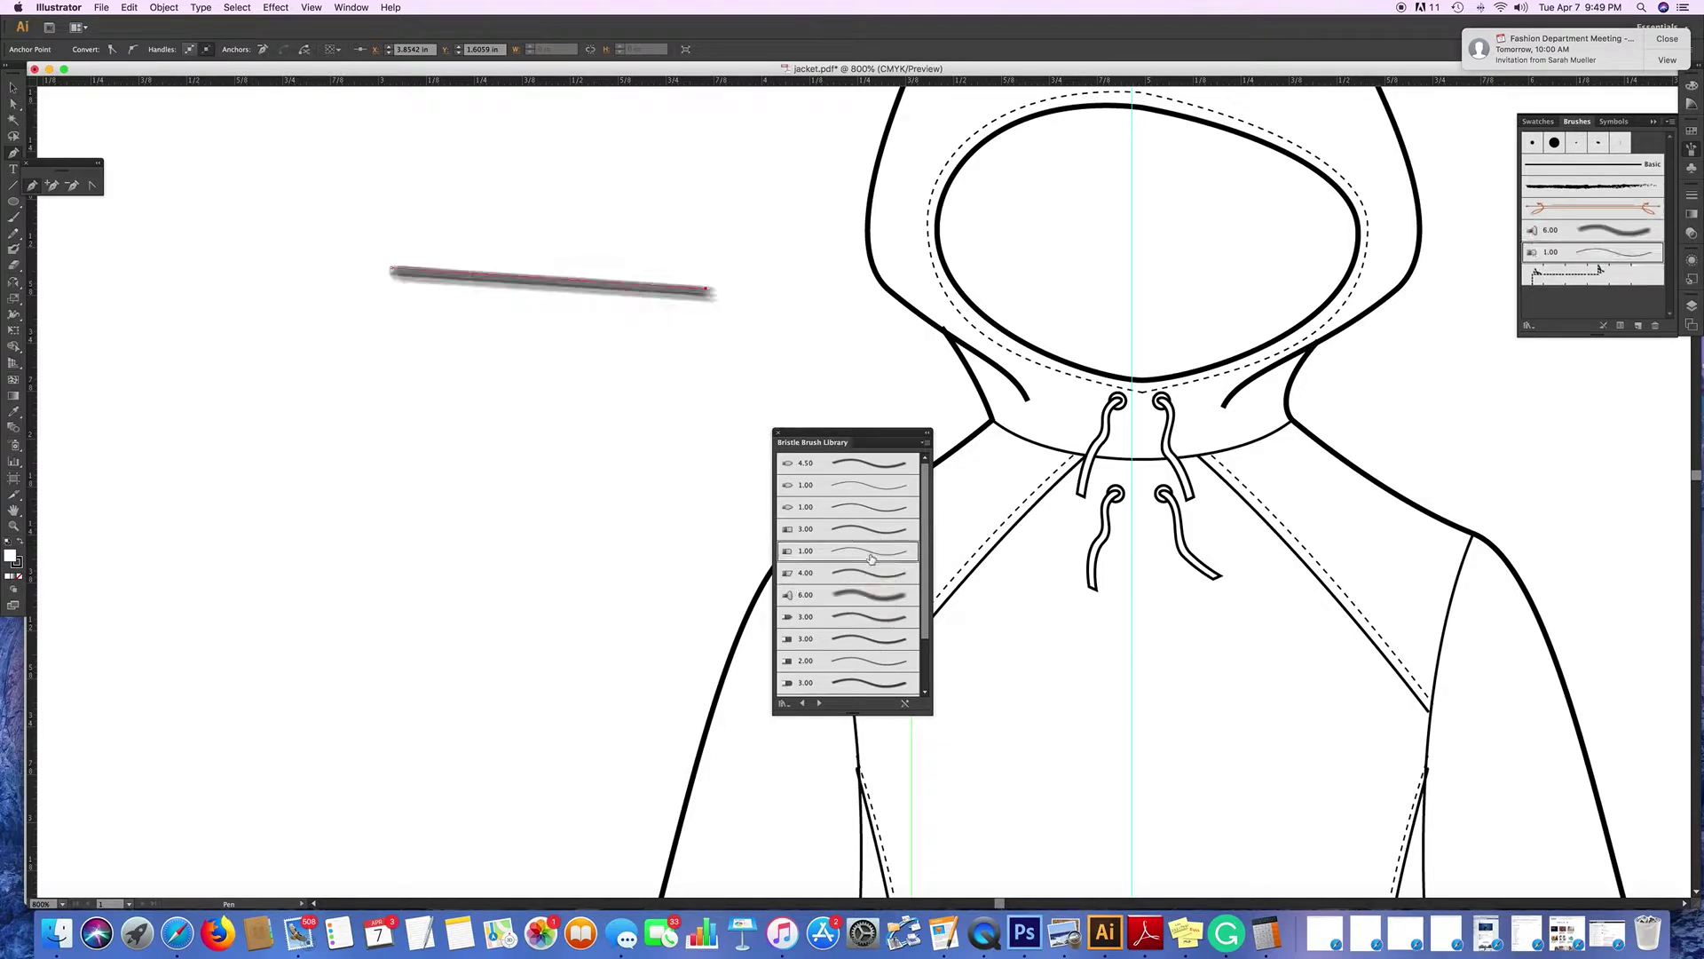
pyautogui.click(868, 684)
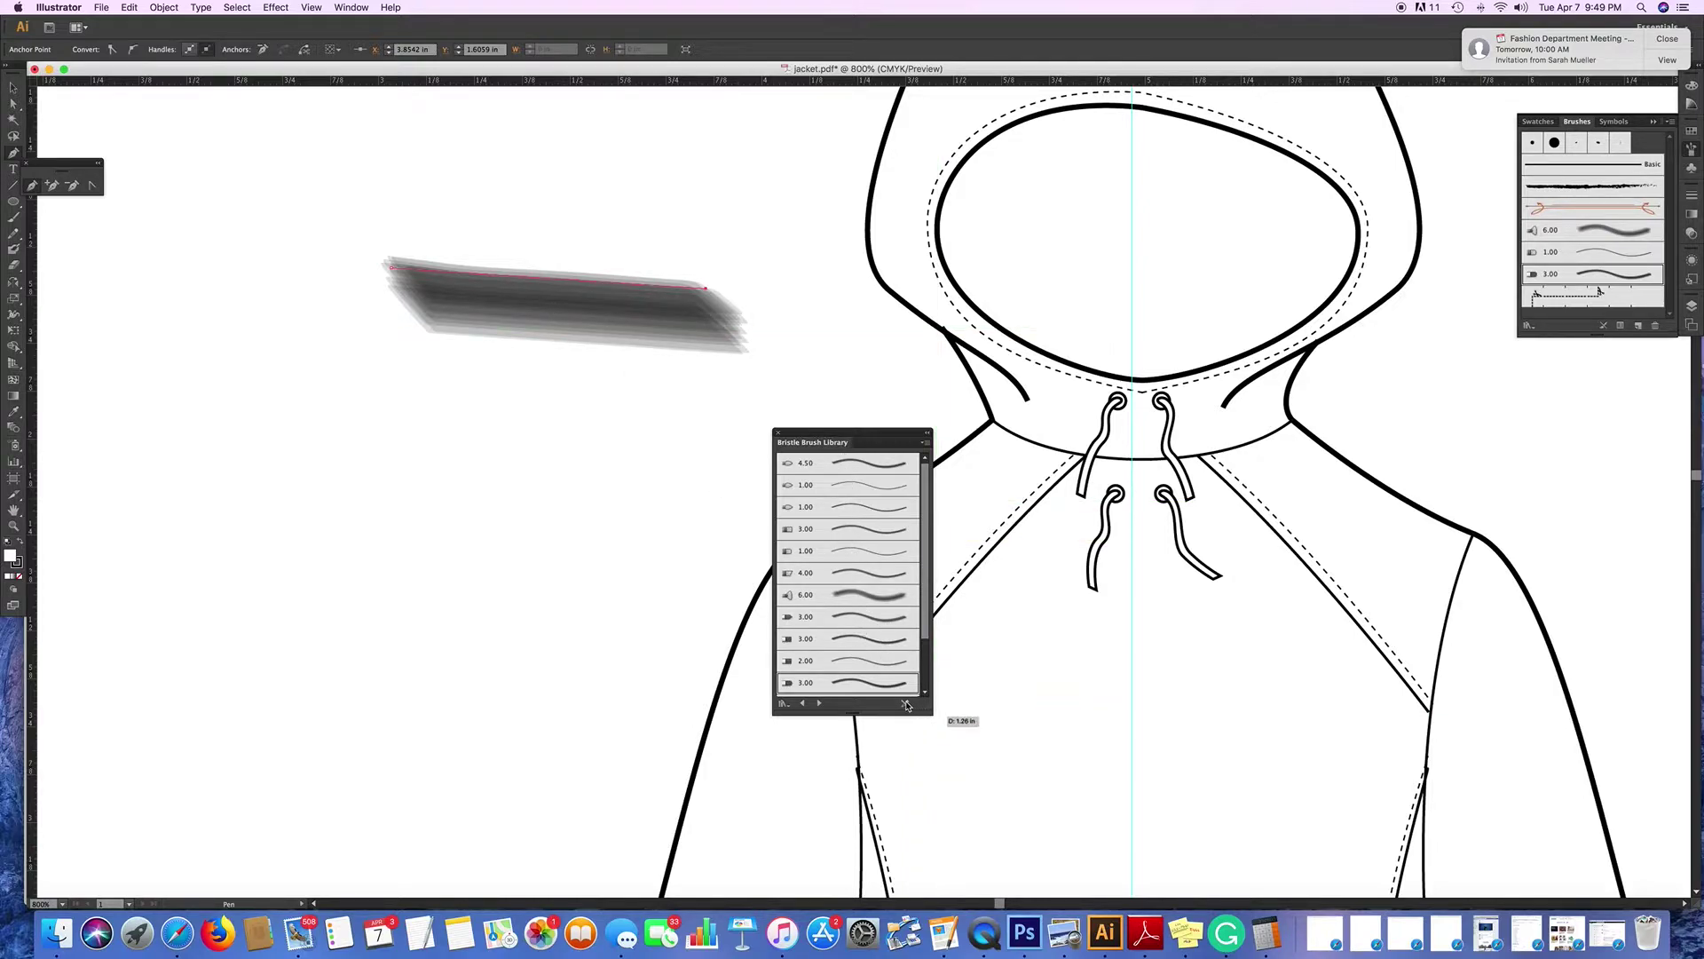
pyautogui.click(1606, 332)
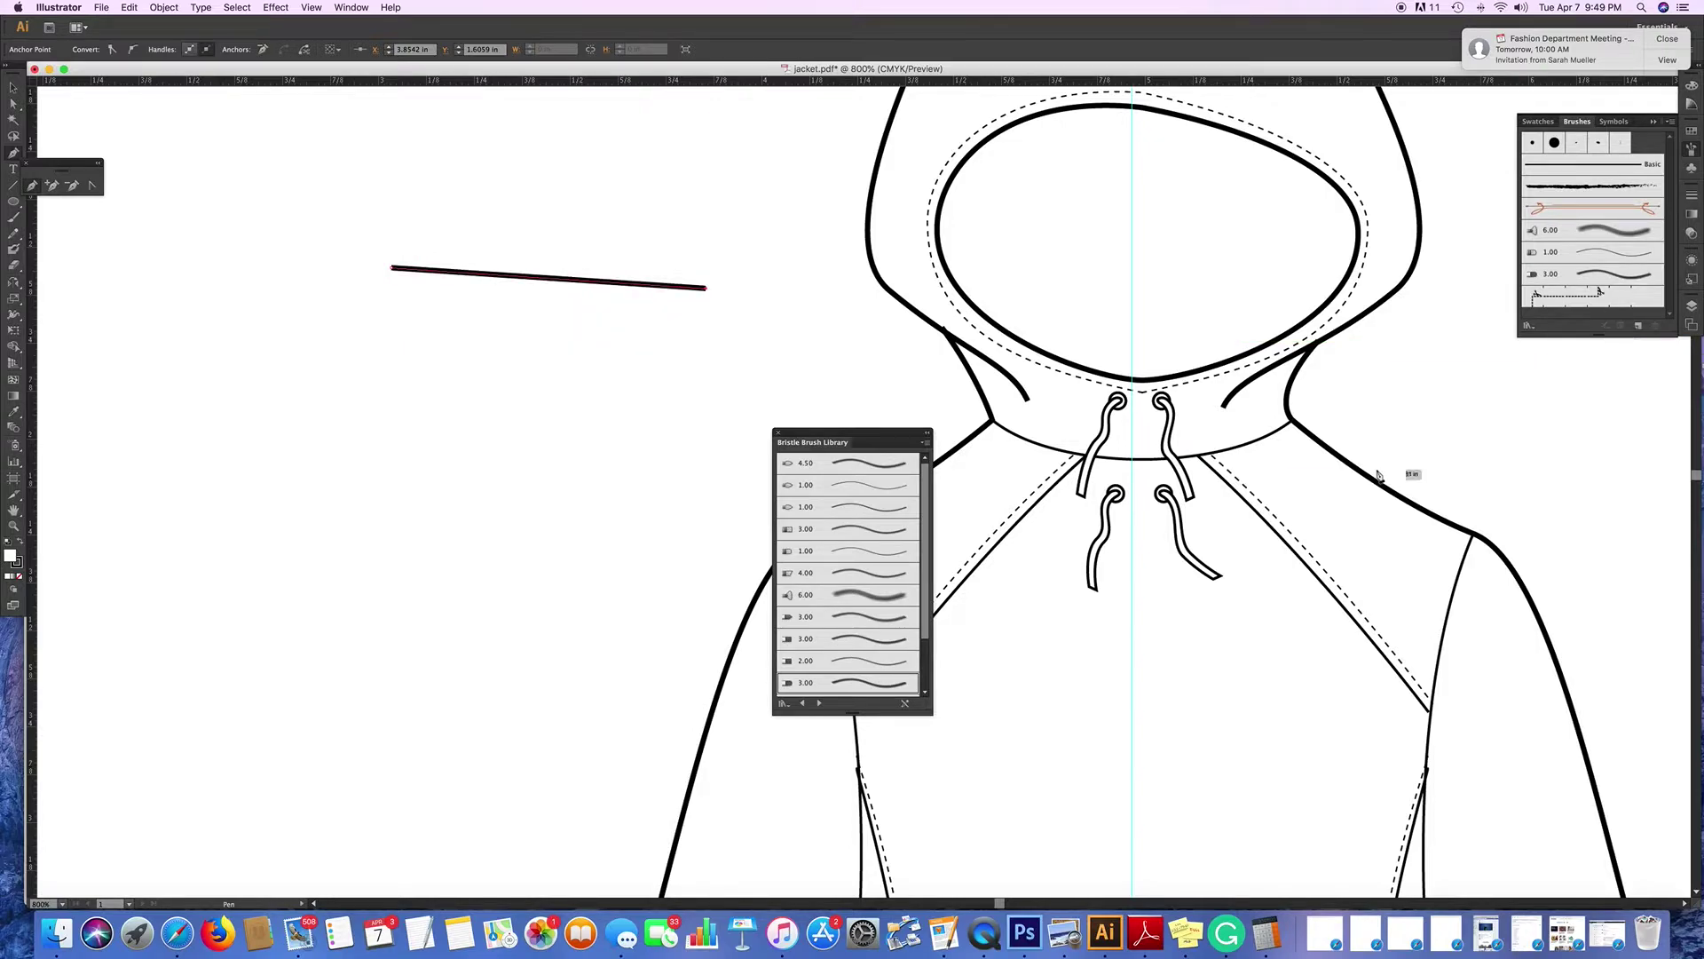
pyautogui.click(778, 432)
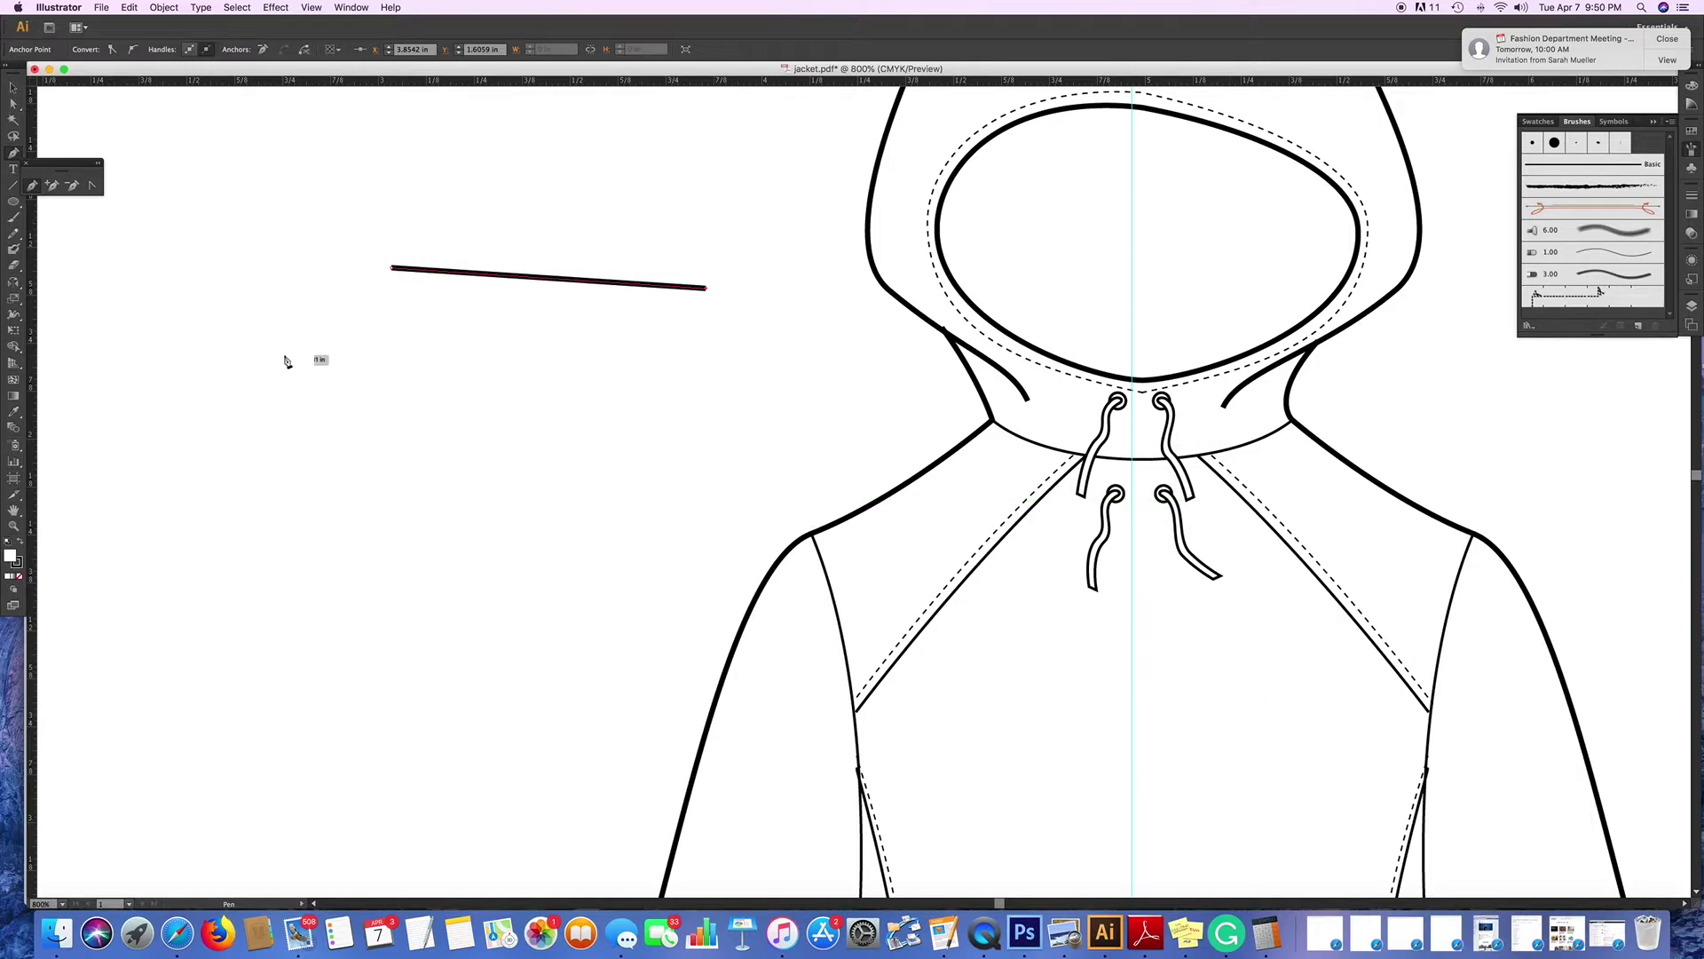
# Open BrushStitches.pdf from the BrushLibrary-PDFs folder, dismissing the legacy text warning without updating.
pyautogui.press('a')
pyautogui.click(101, 7)
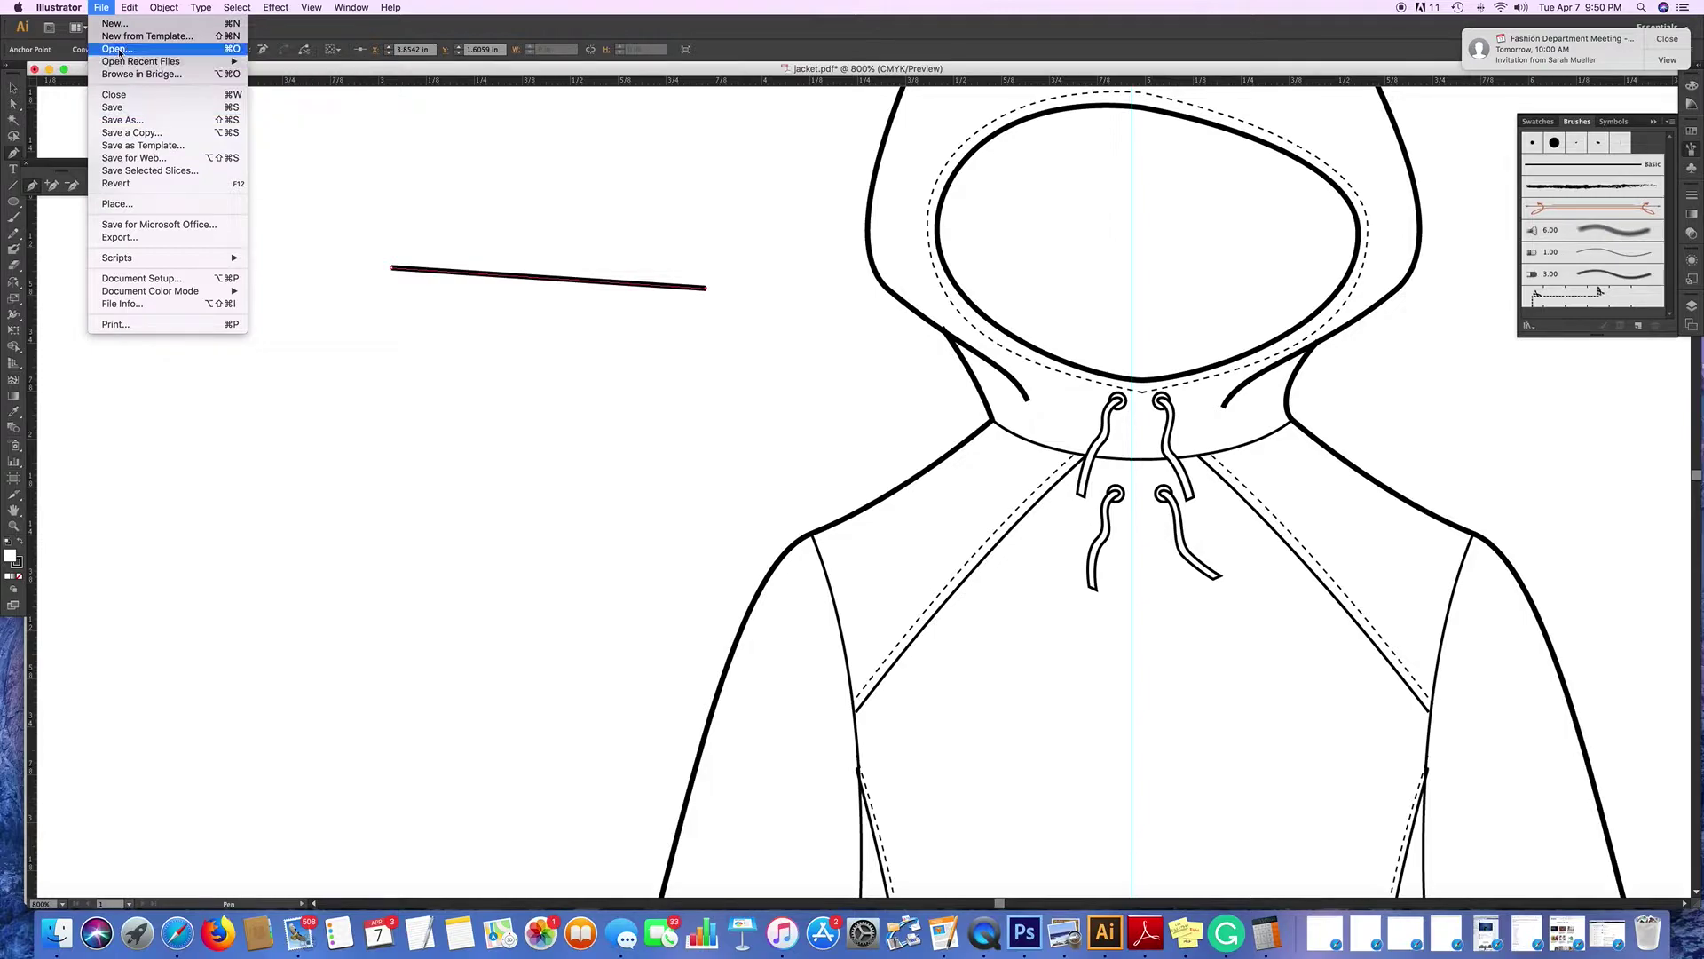
pyautogui.click(710, 410)
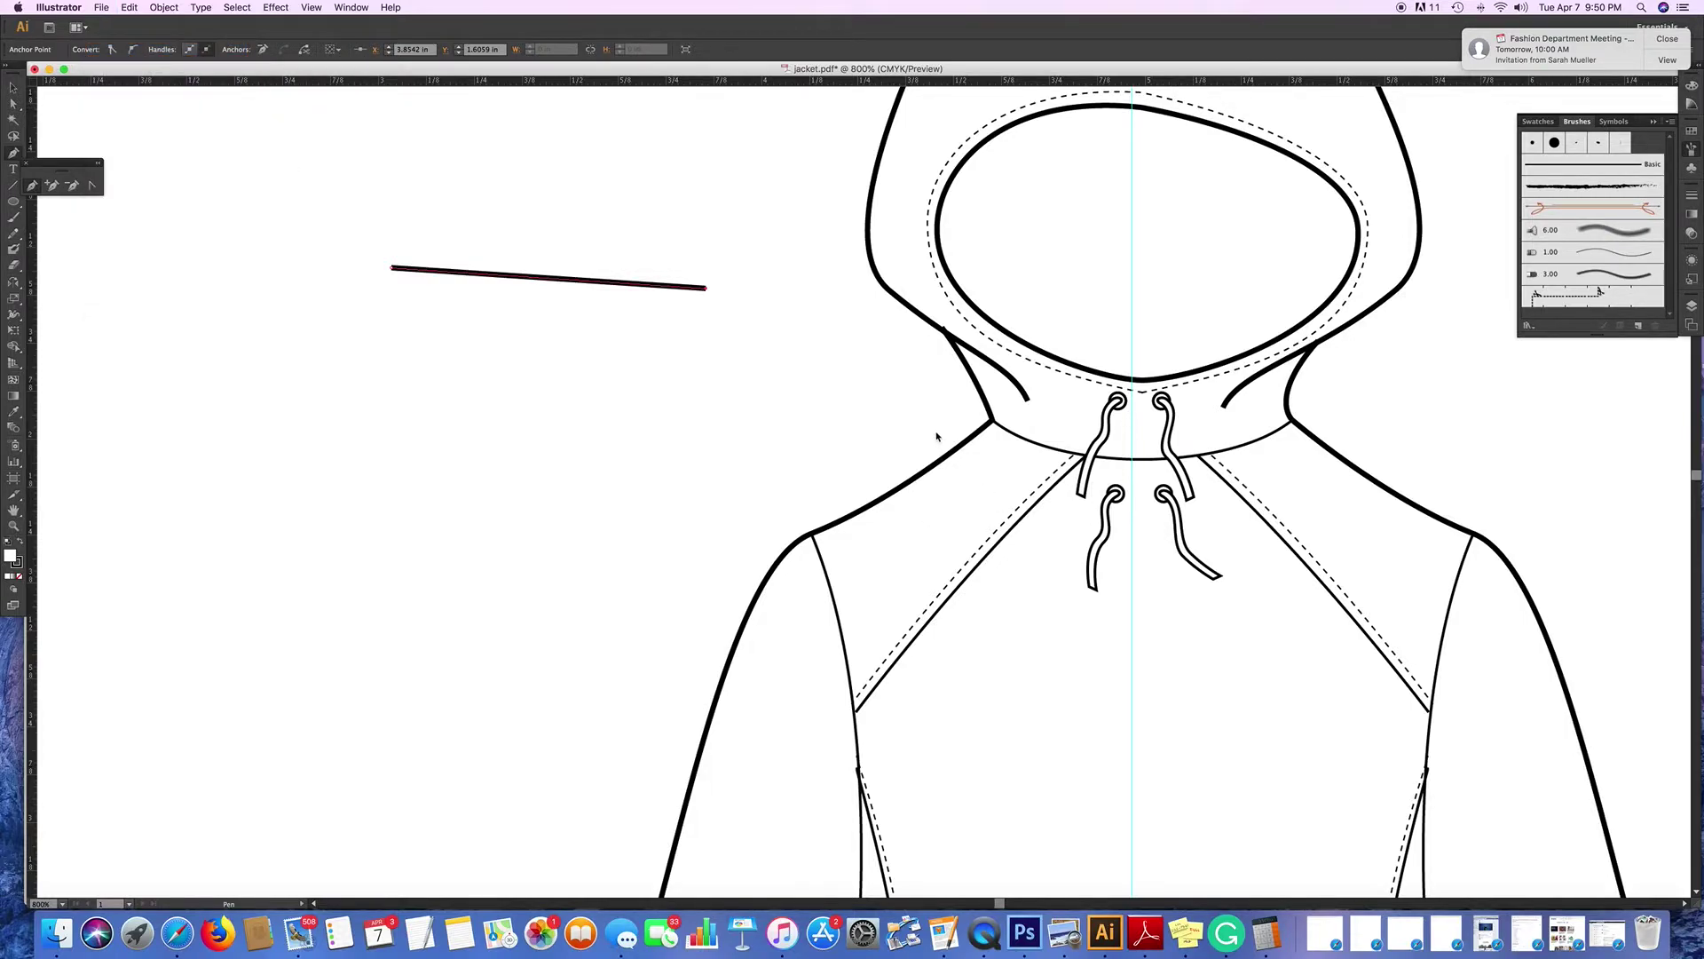
pyautogui.press('super+o')
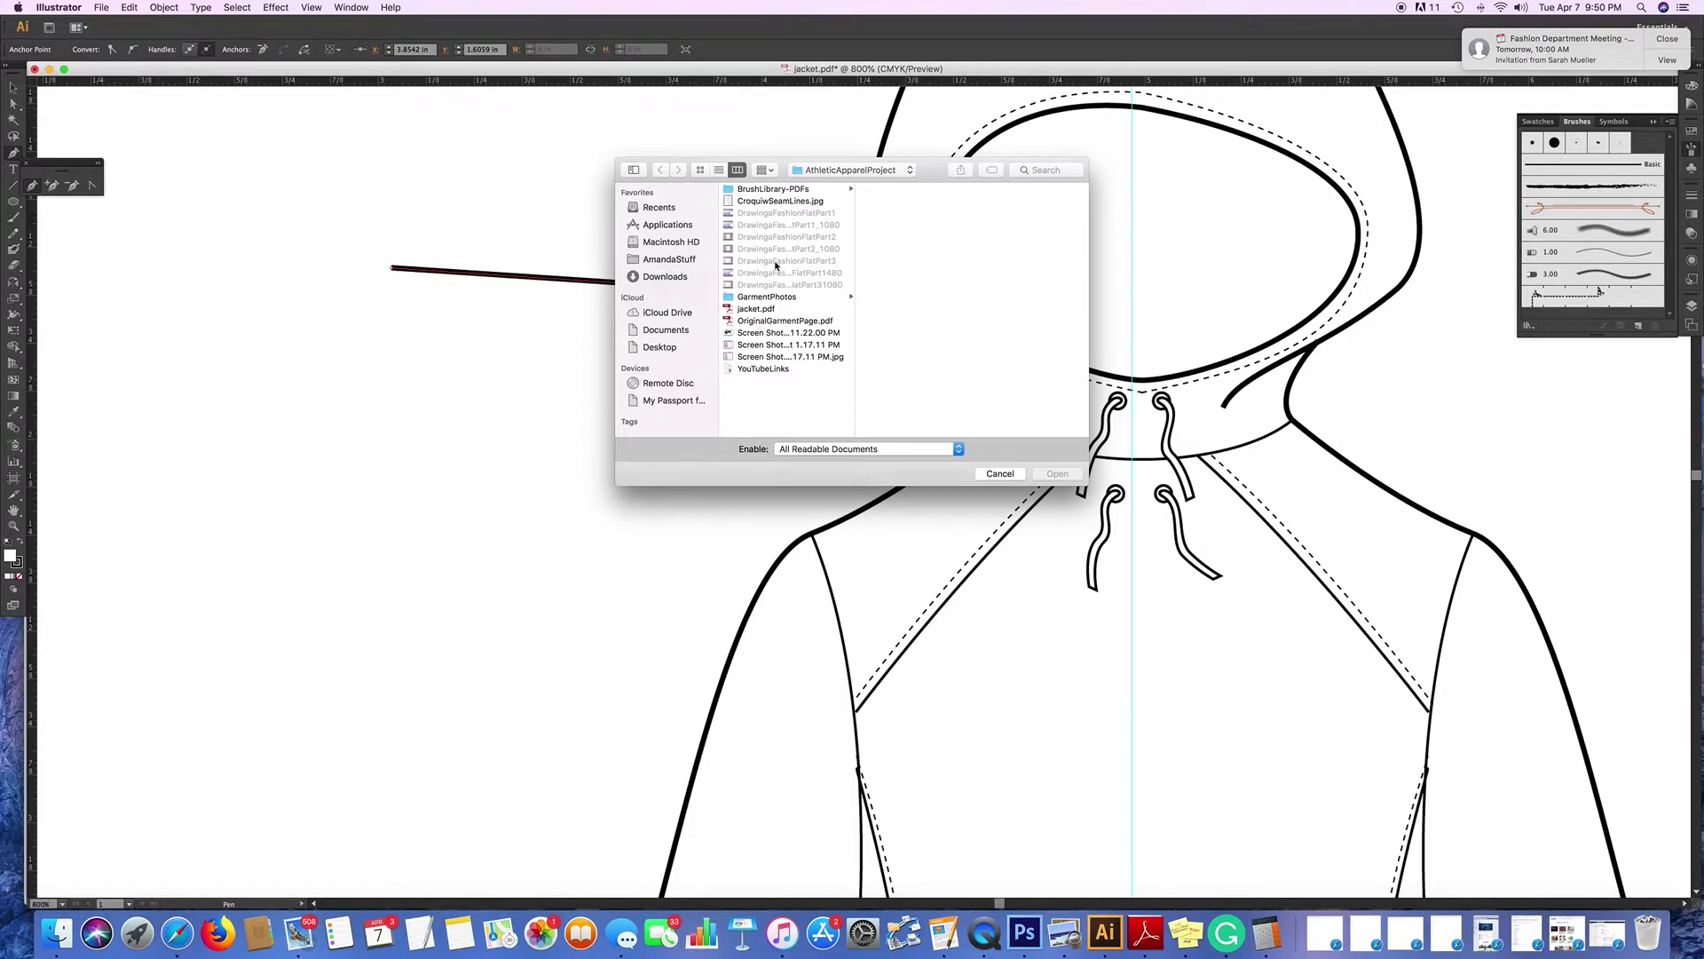
pyautogui.click(778, 189)
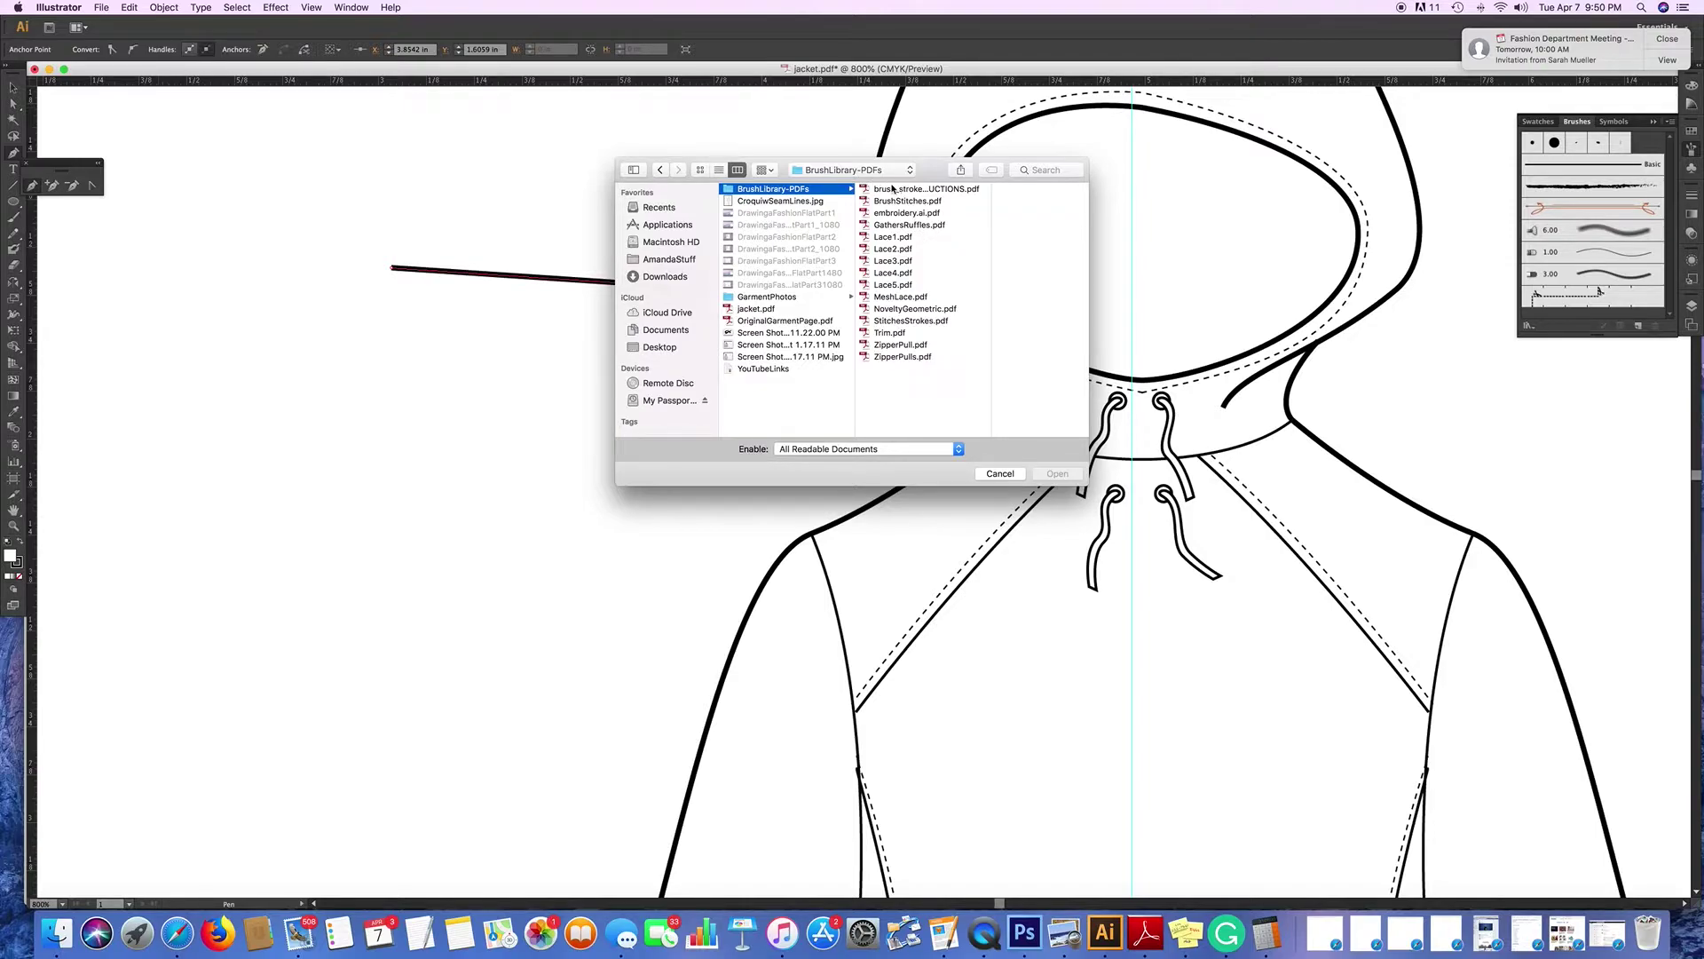
pyautogui.click(893, 189)
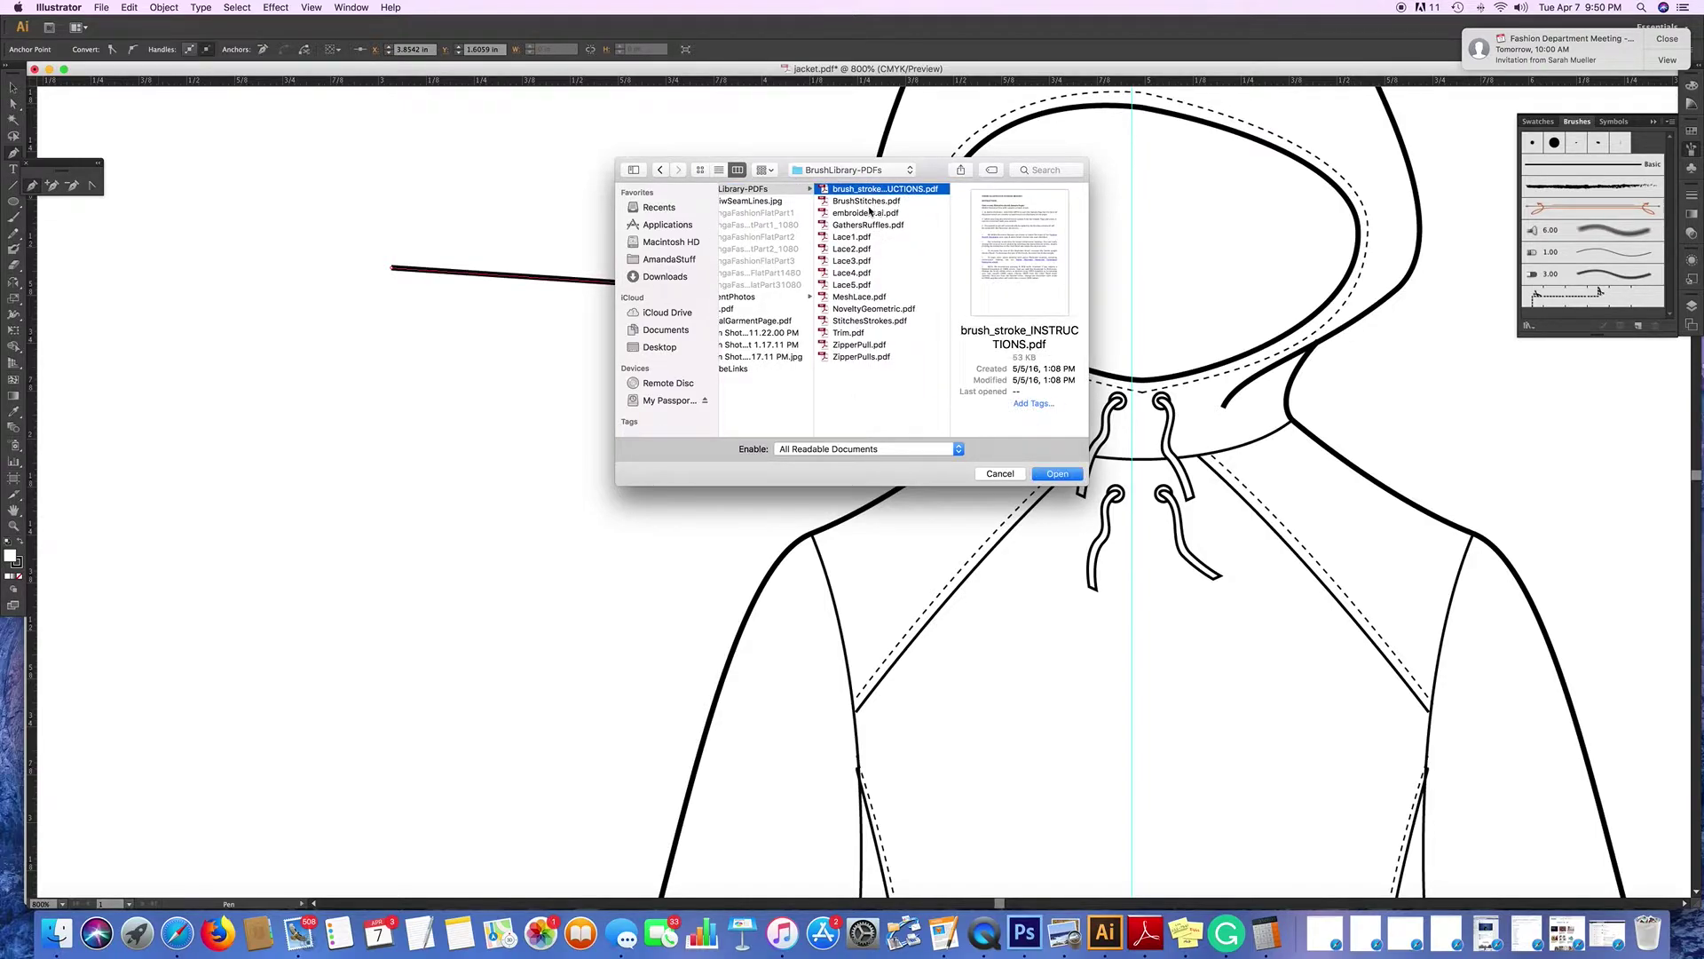
pyautogui.click(867, 201)
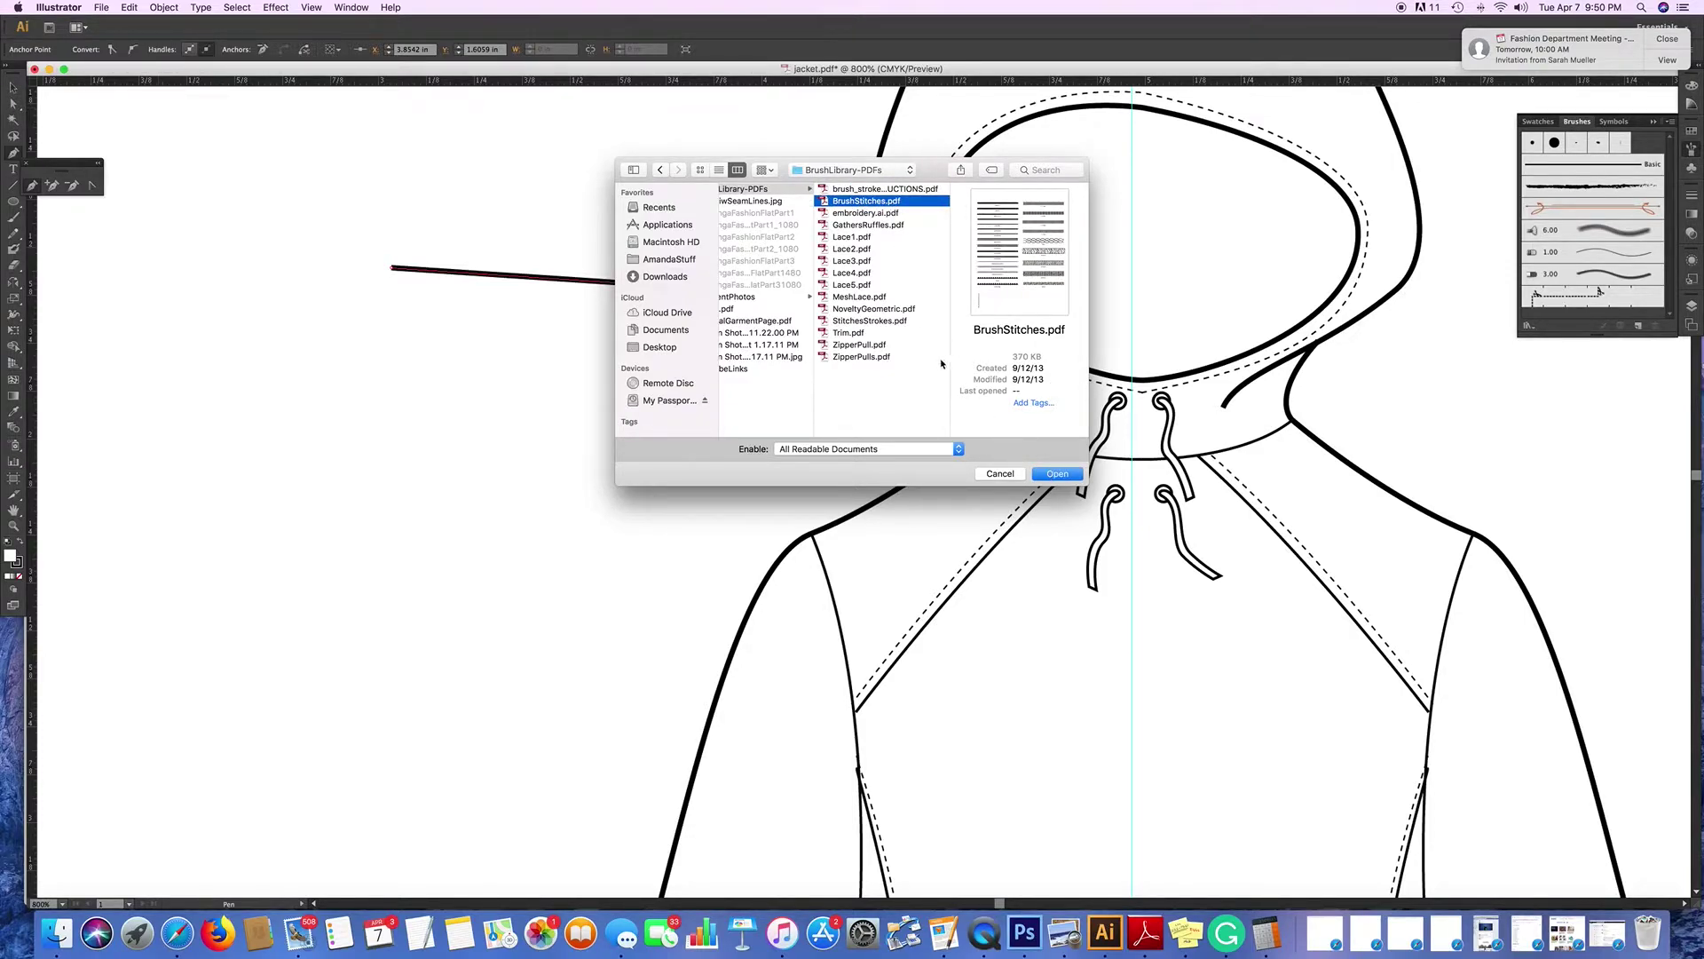
pyautogui.click(1057, 474)
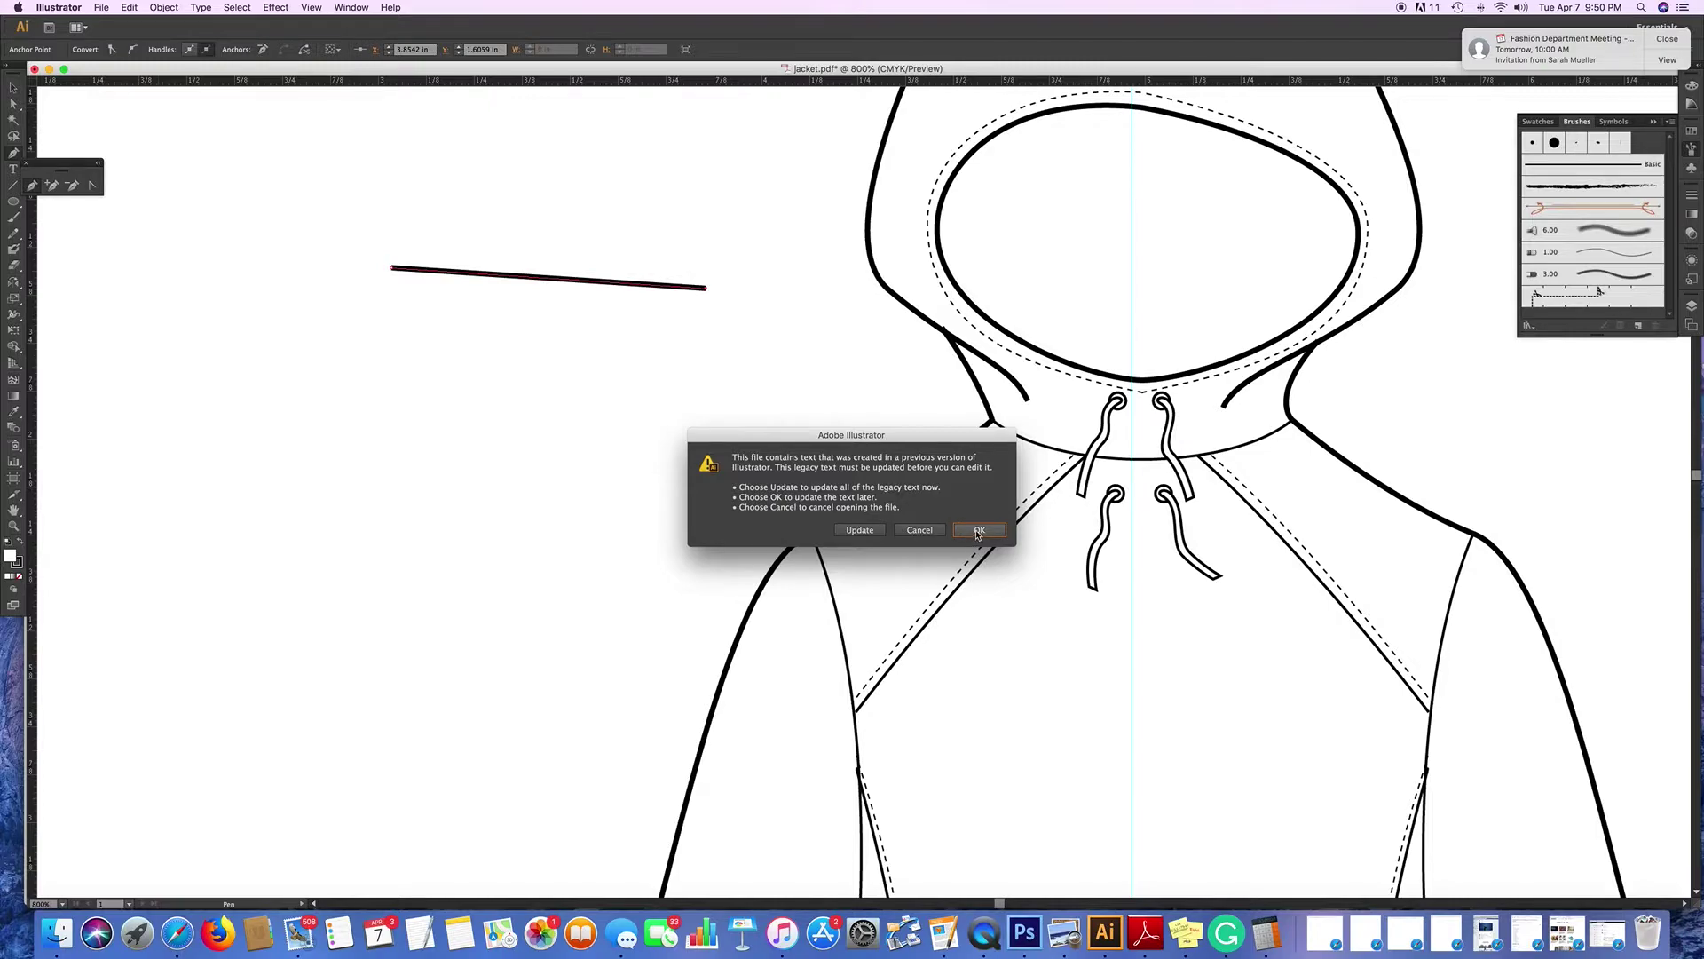
pyautogui.click(978, 530)
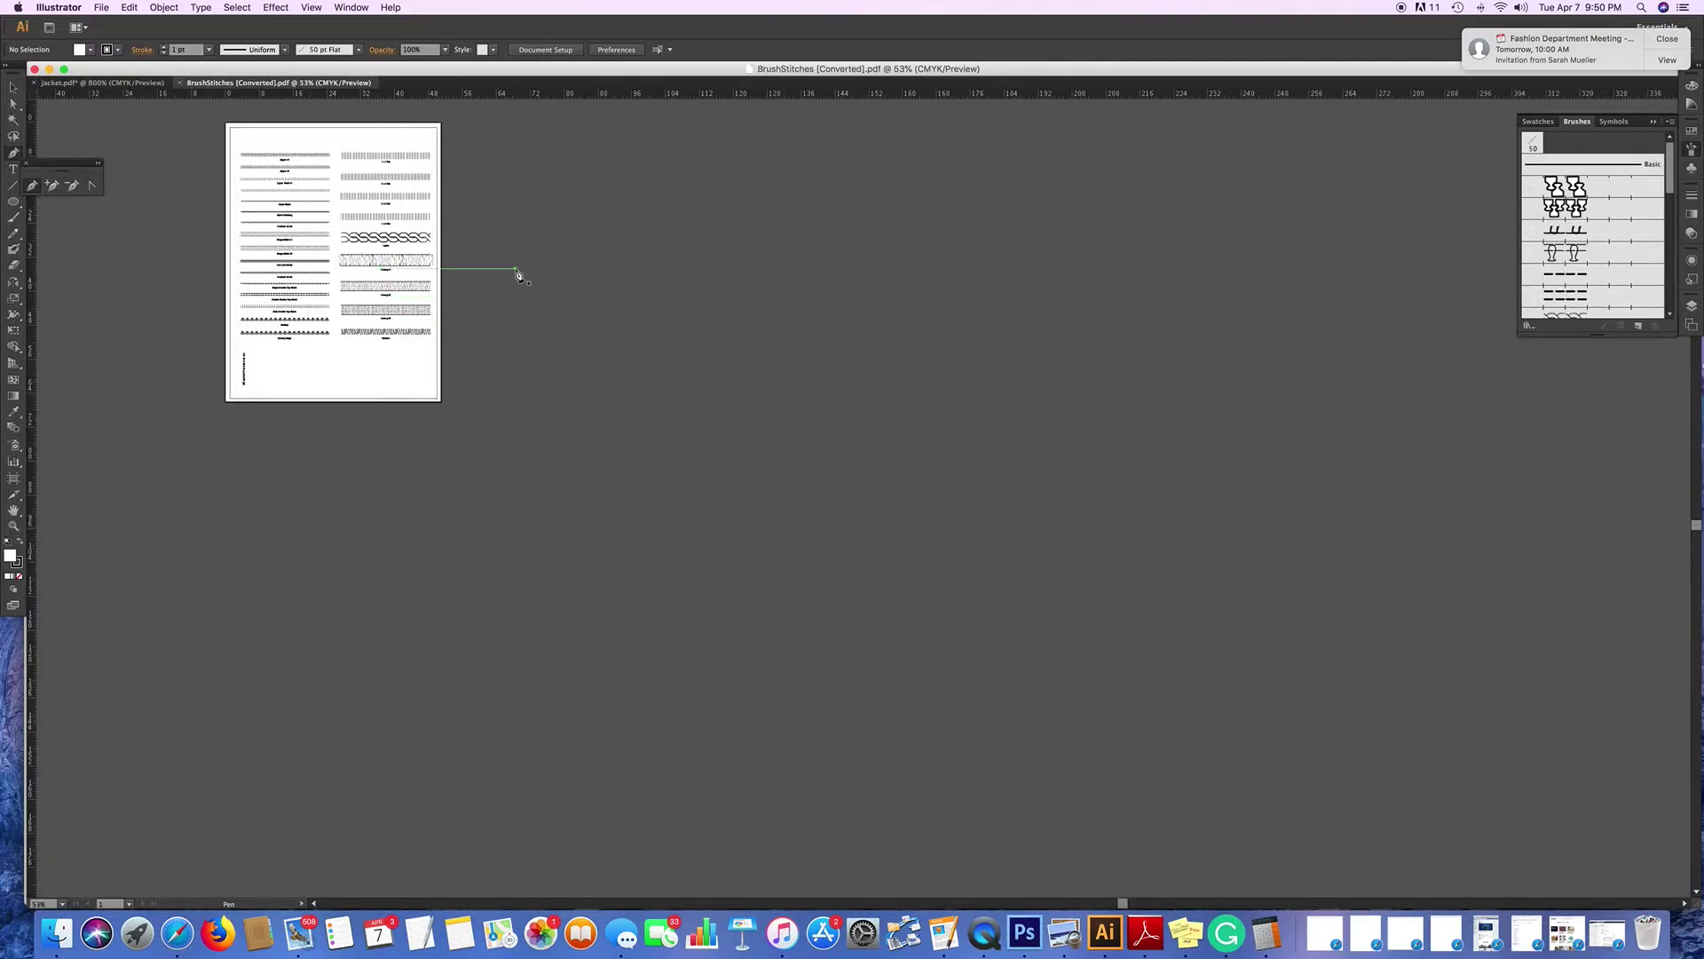
# Zoom in on the BrushStitches sample page.
pyautogui.press('a')
pyautogui.press('super+equal')
pyautogui.scroll(3, 494, 240)
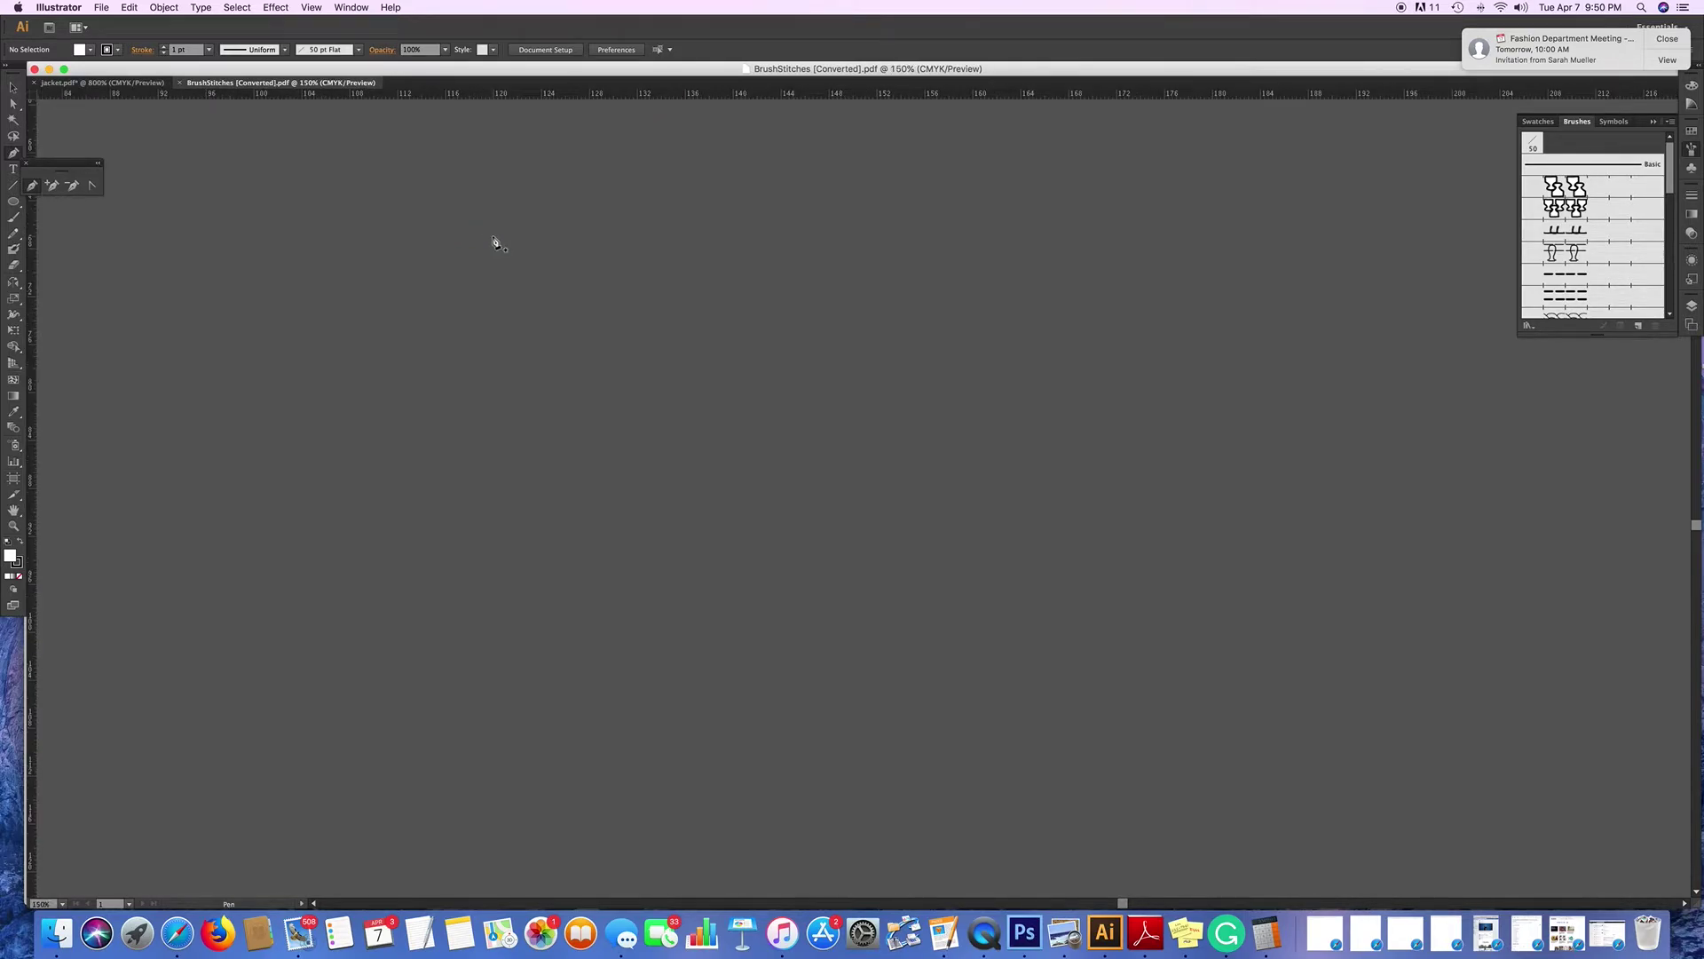
pyautogui.press('p')
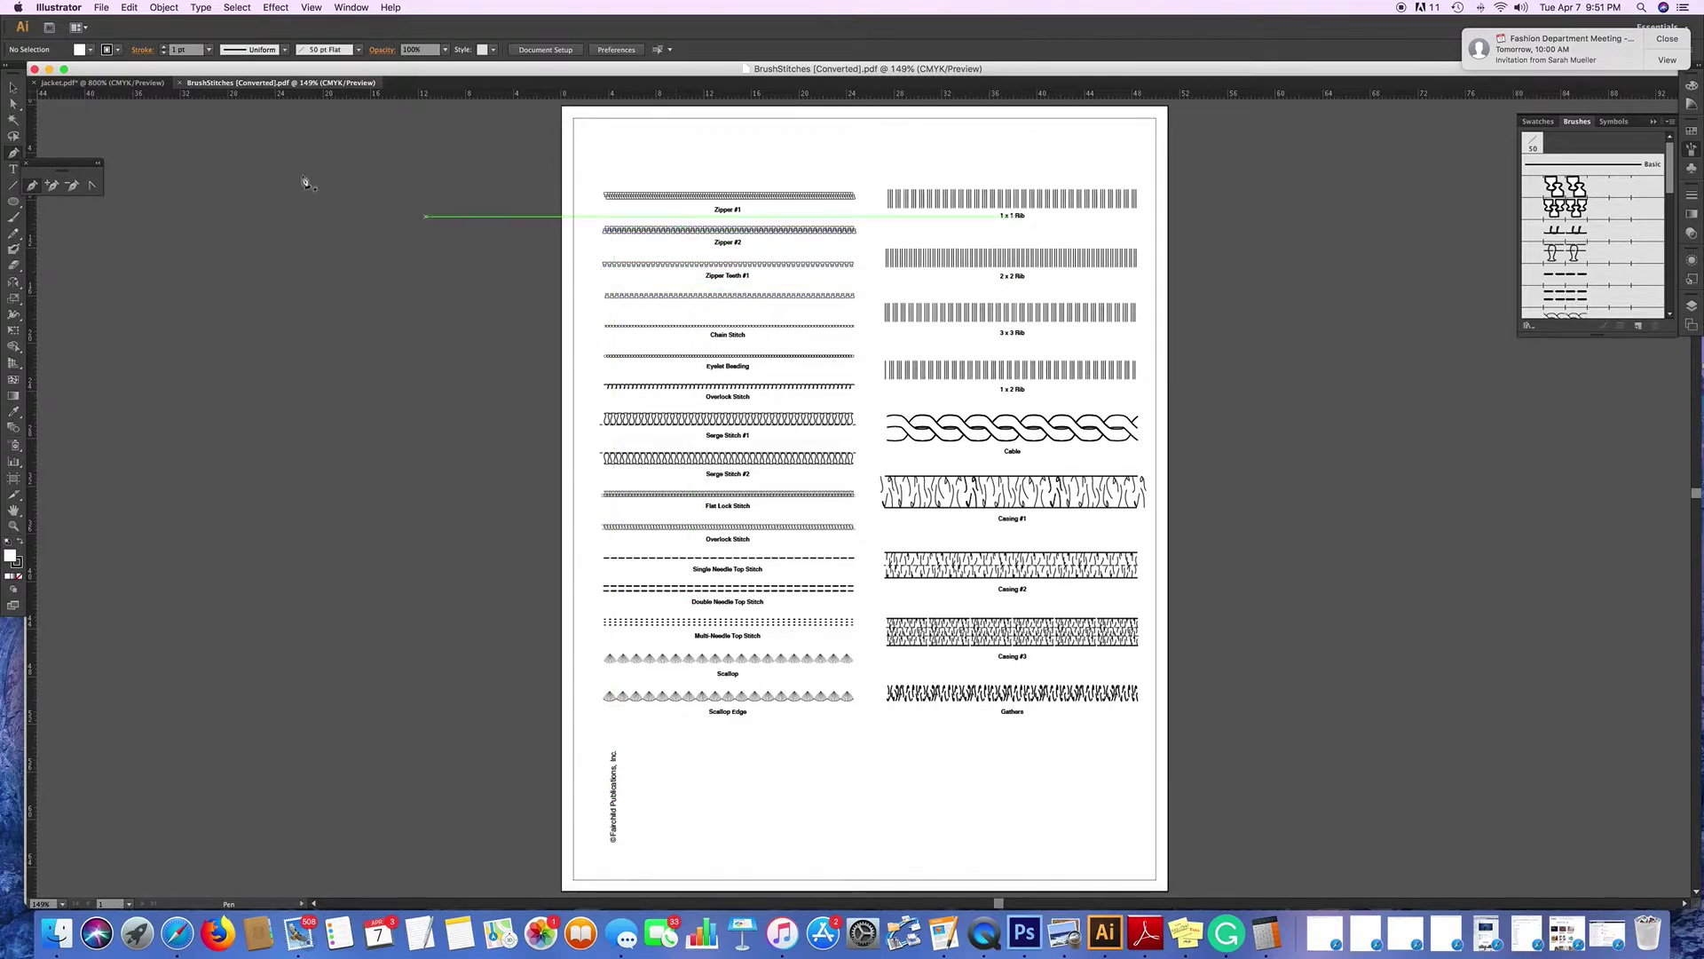
# Select and copy the Zipper #2 stitch sample stroke.
pyautogui.click(11, 104)
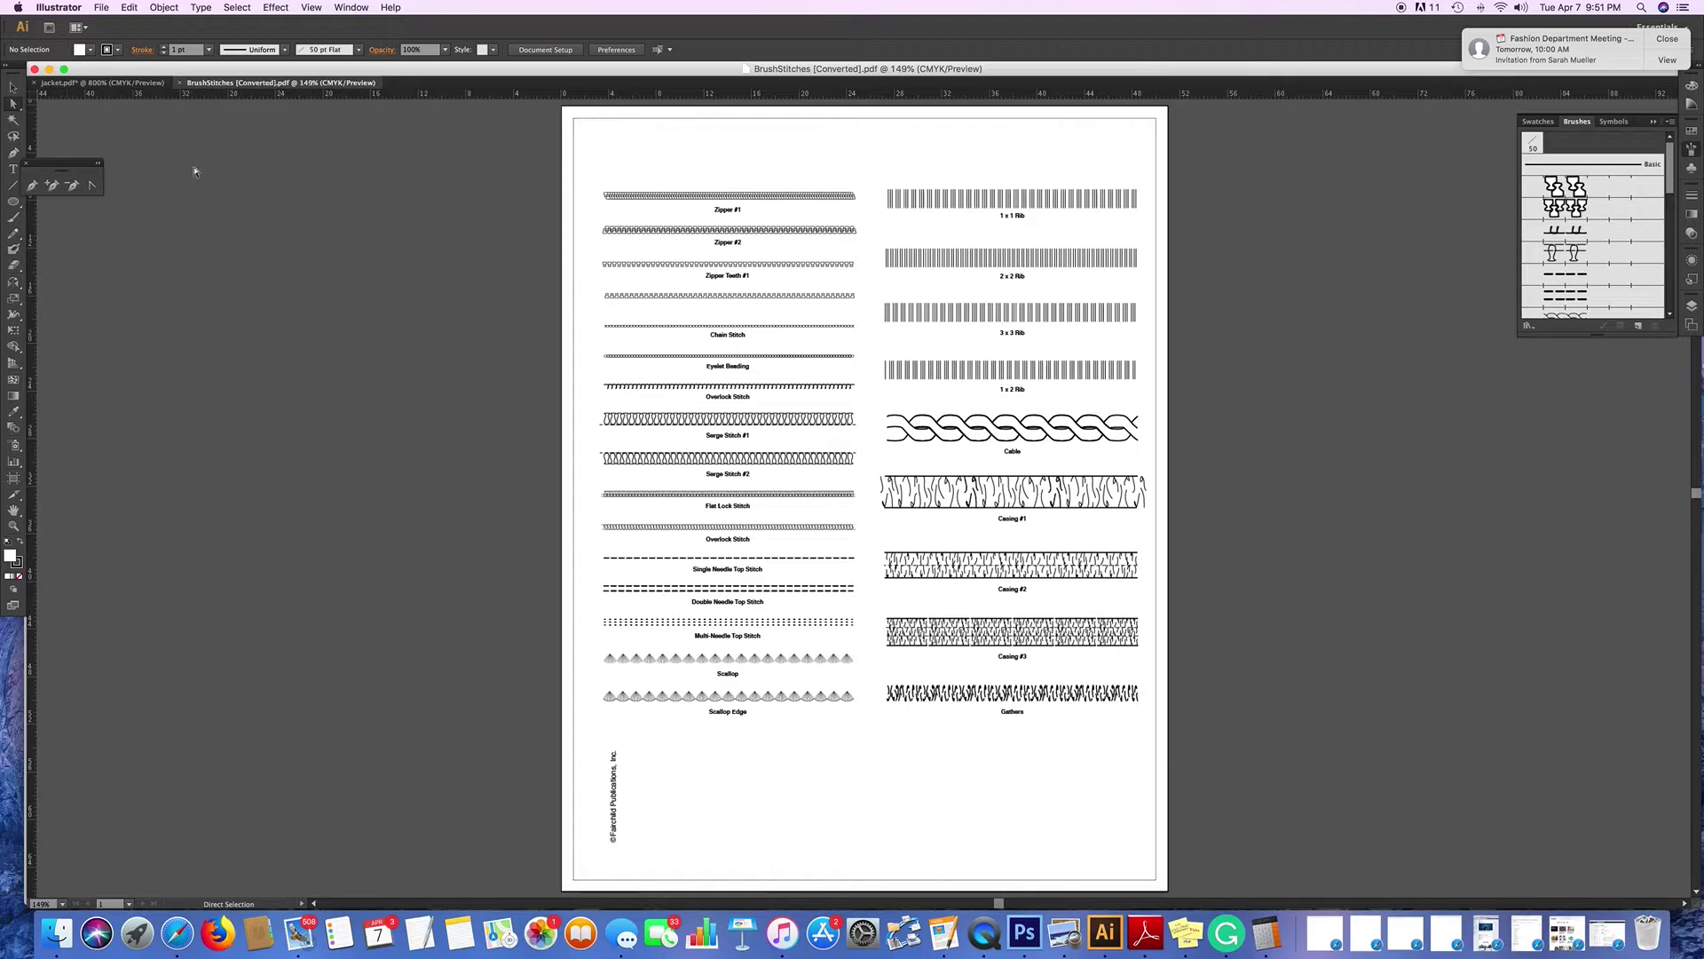
pyautogui.click(672, 235)
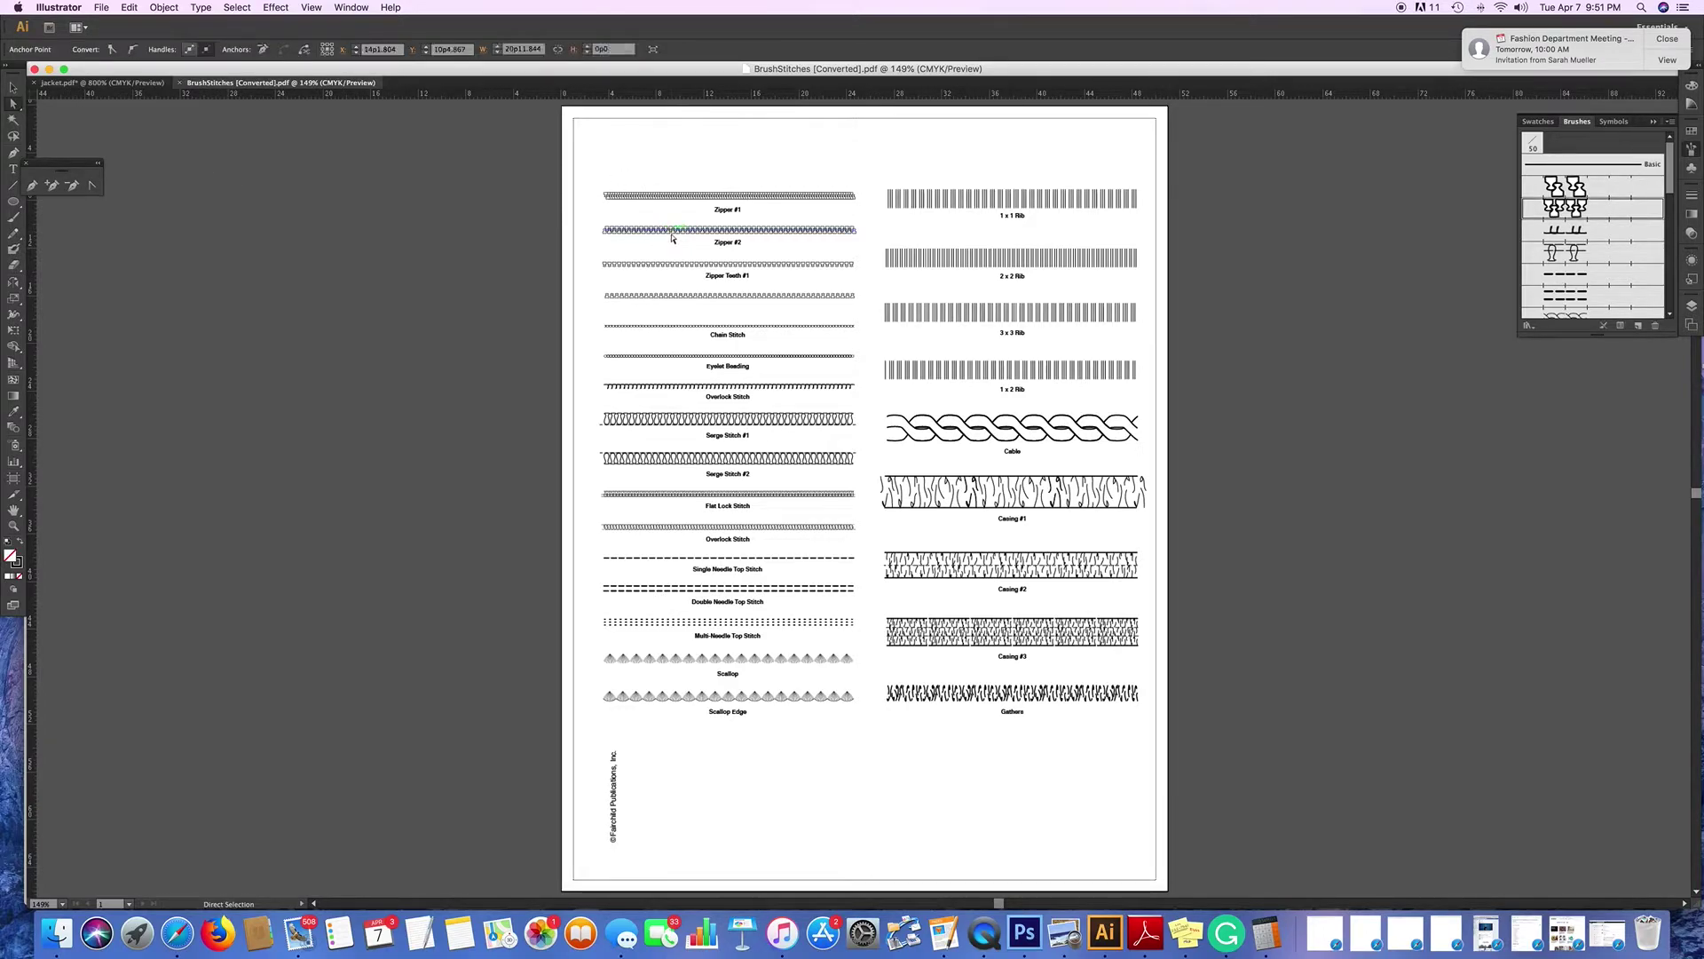
pyautogui.press('v')
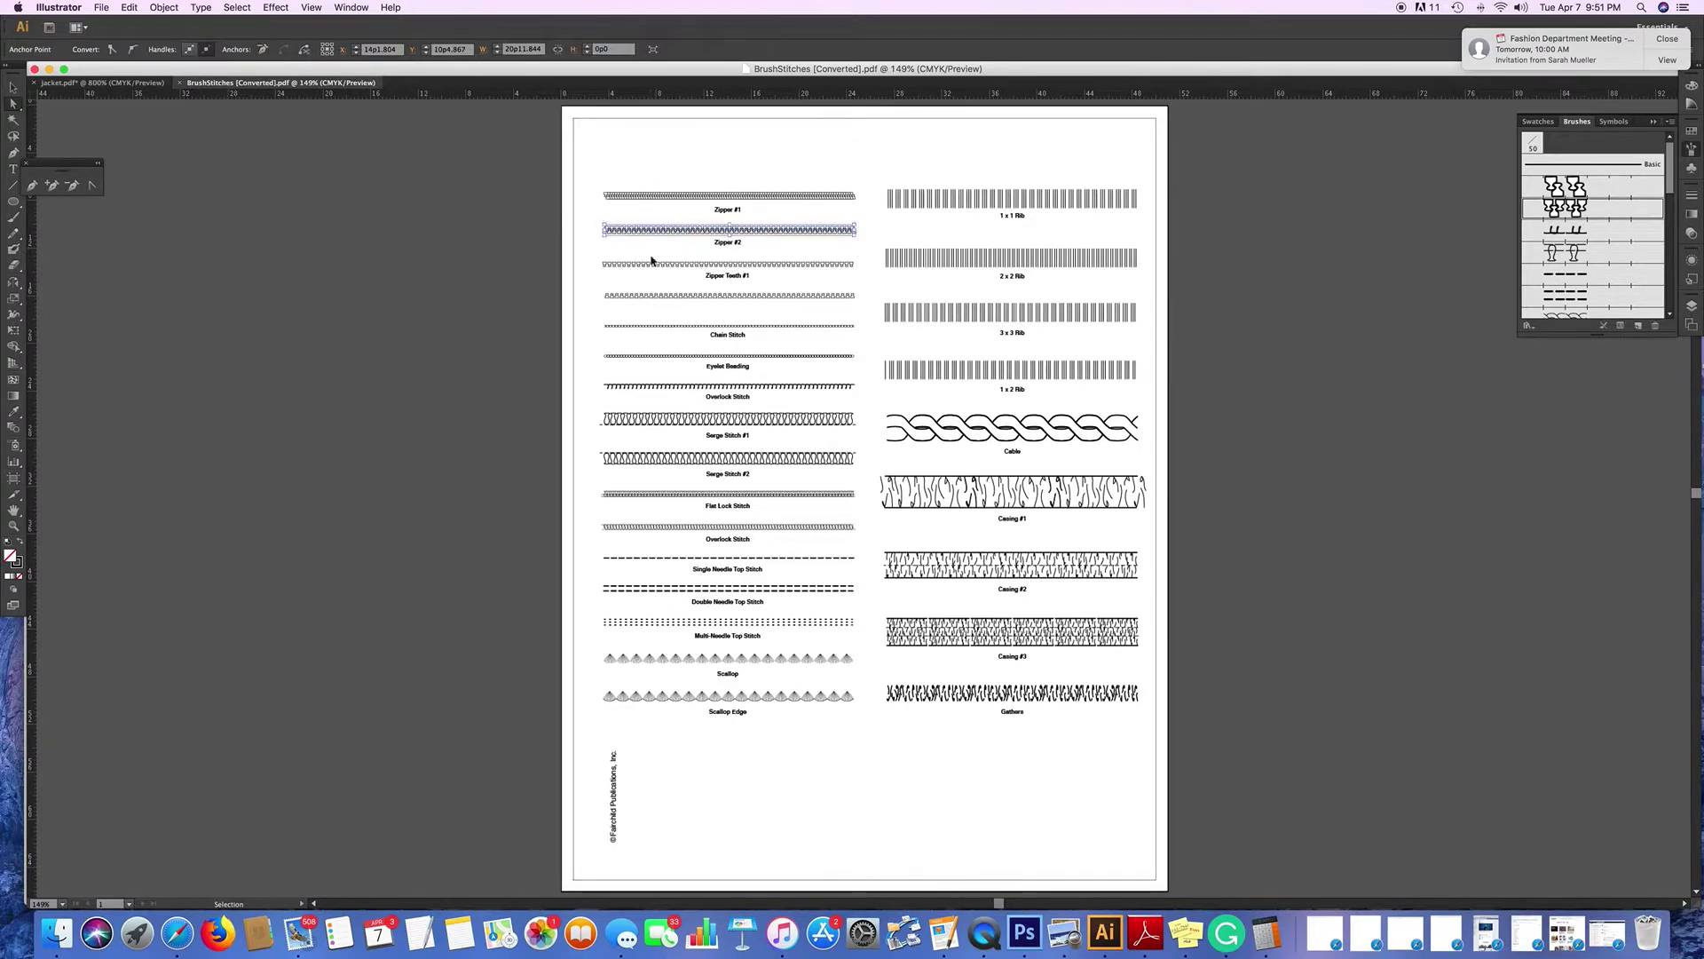
pyautogui.press('a')
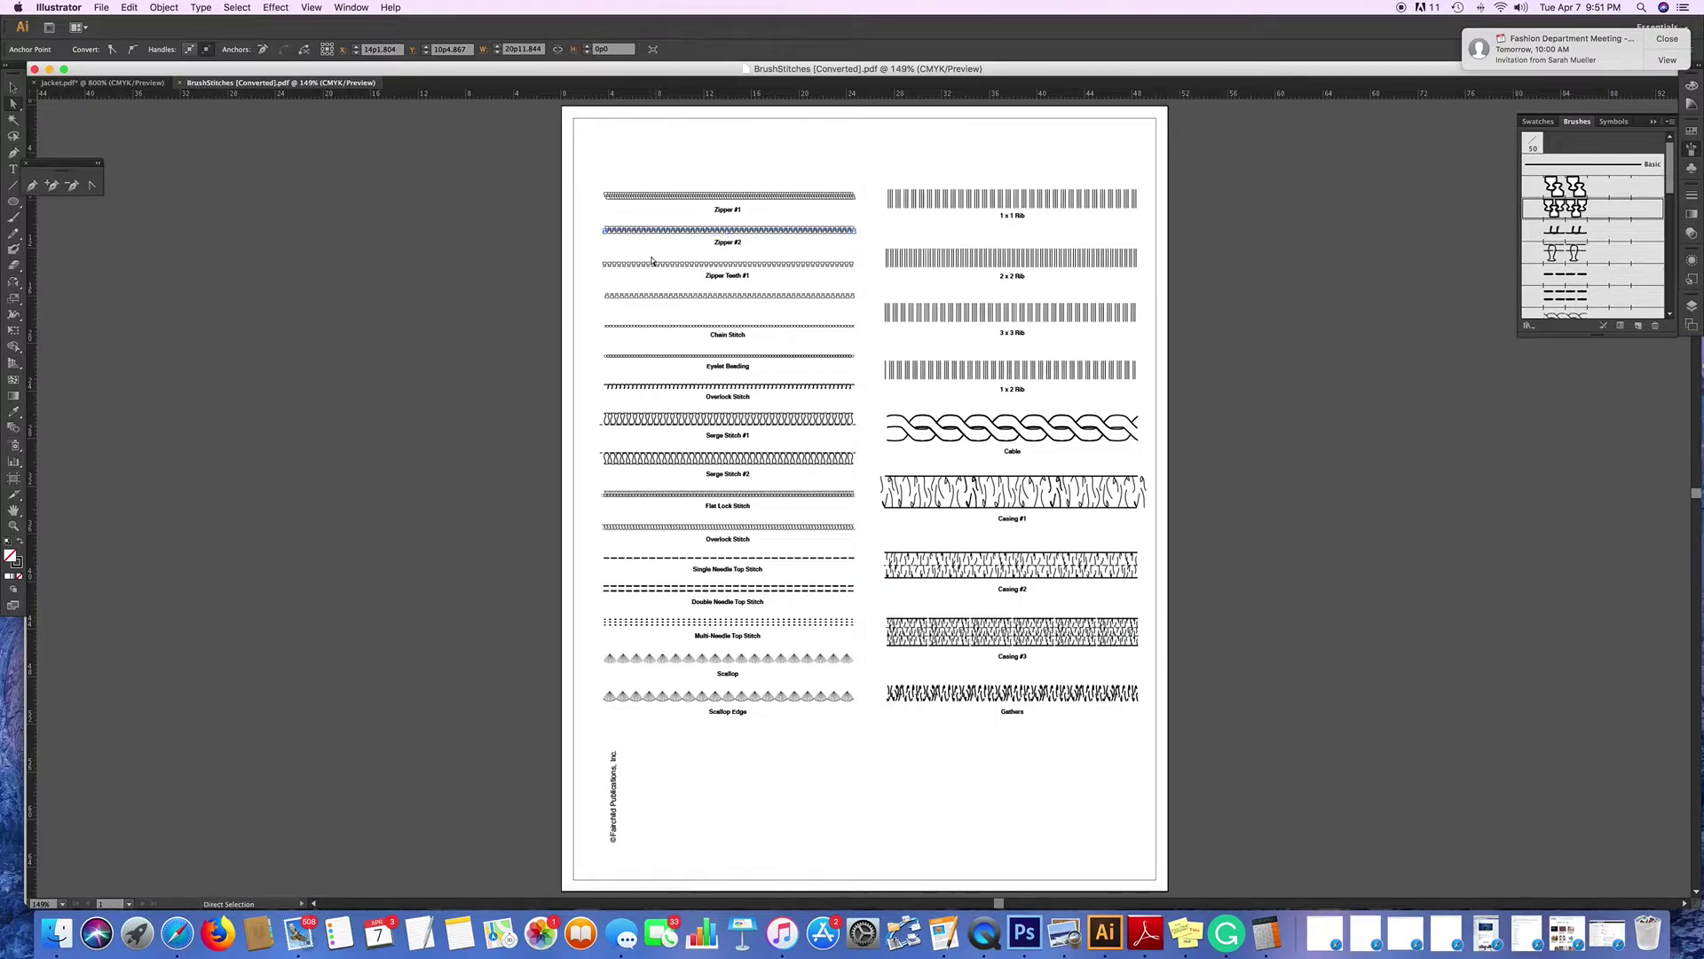
pyautogui.click(111, 83)
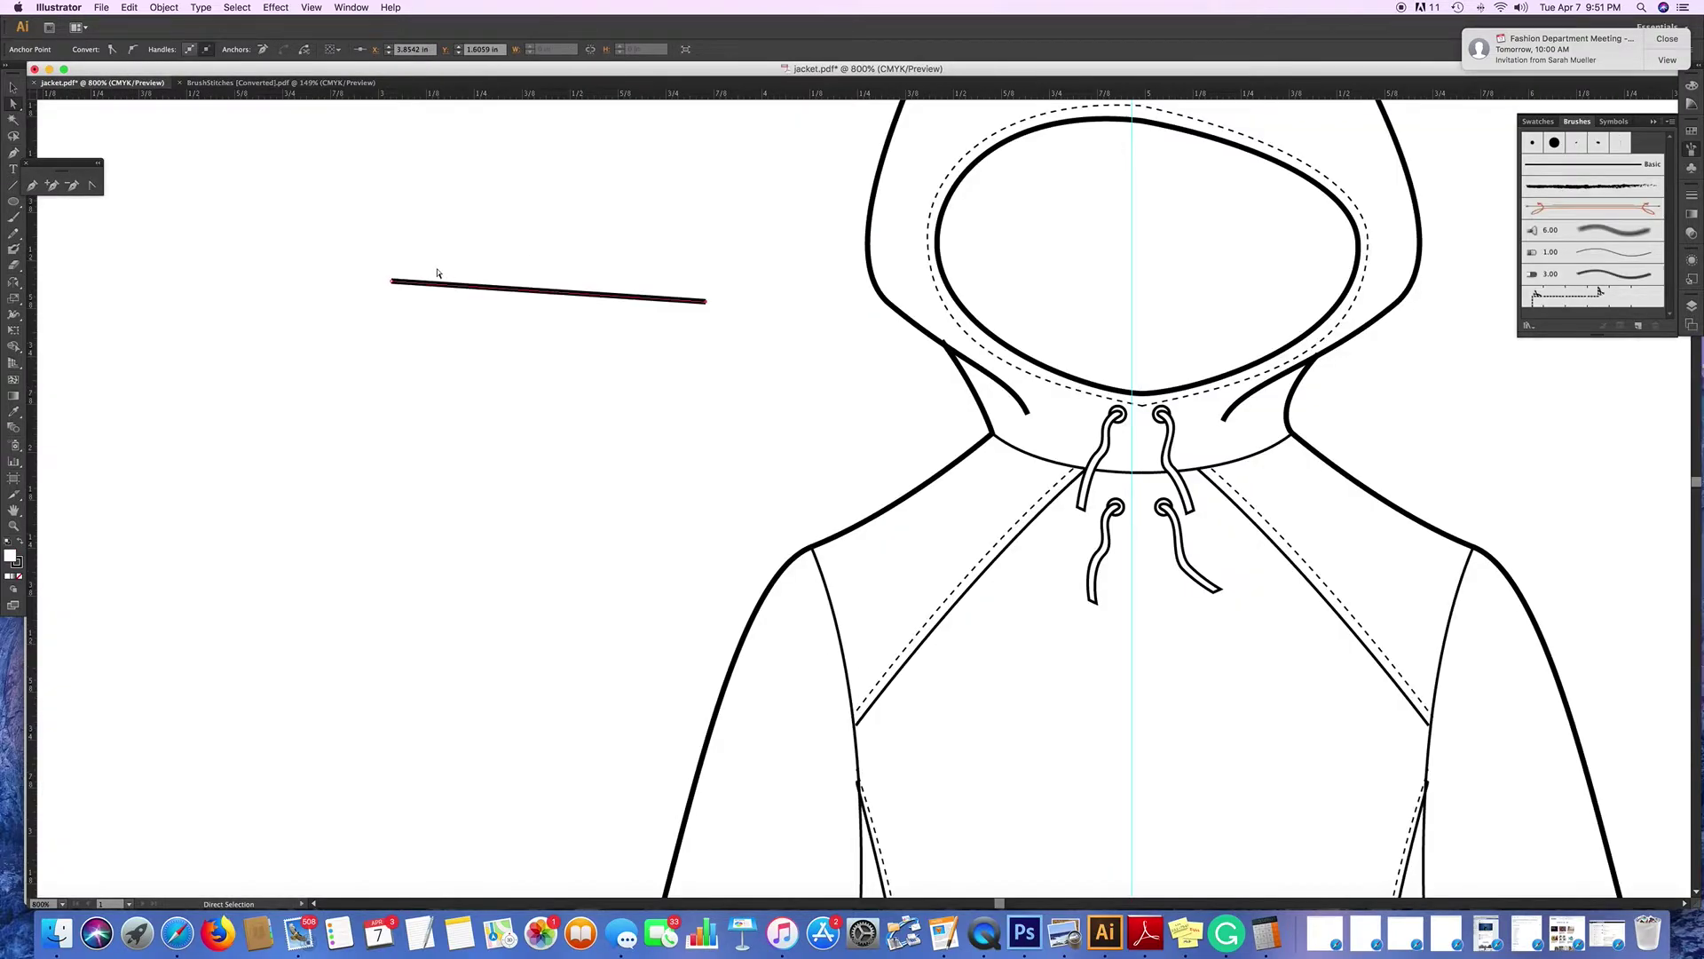
# Paste the Zipper #2 stroke into jacket.pdf, place it left of the hood, and zoom out to 300%.
pyautogui.press('v')
pyautogui.press('a')
pyautogui.press('super+v')
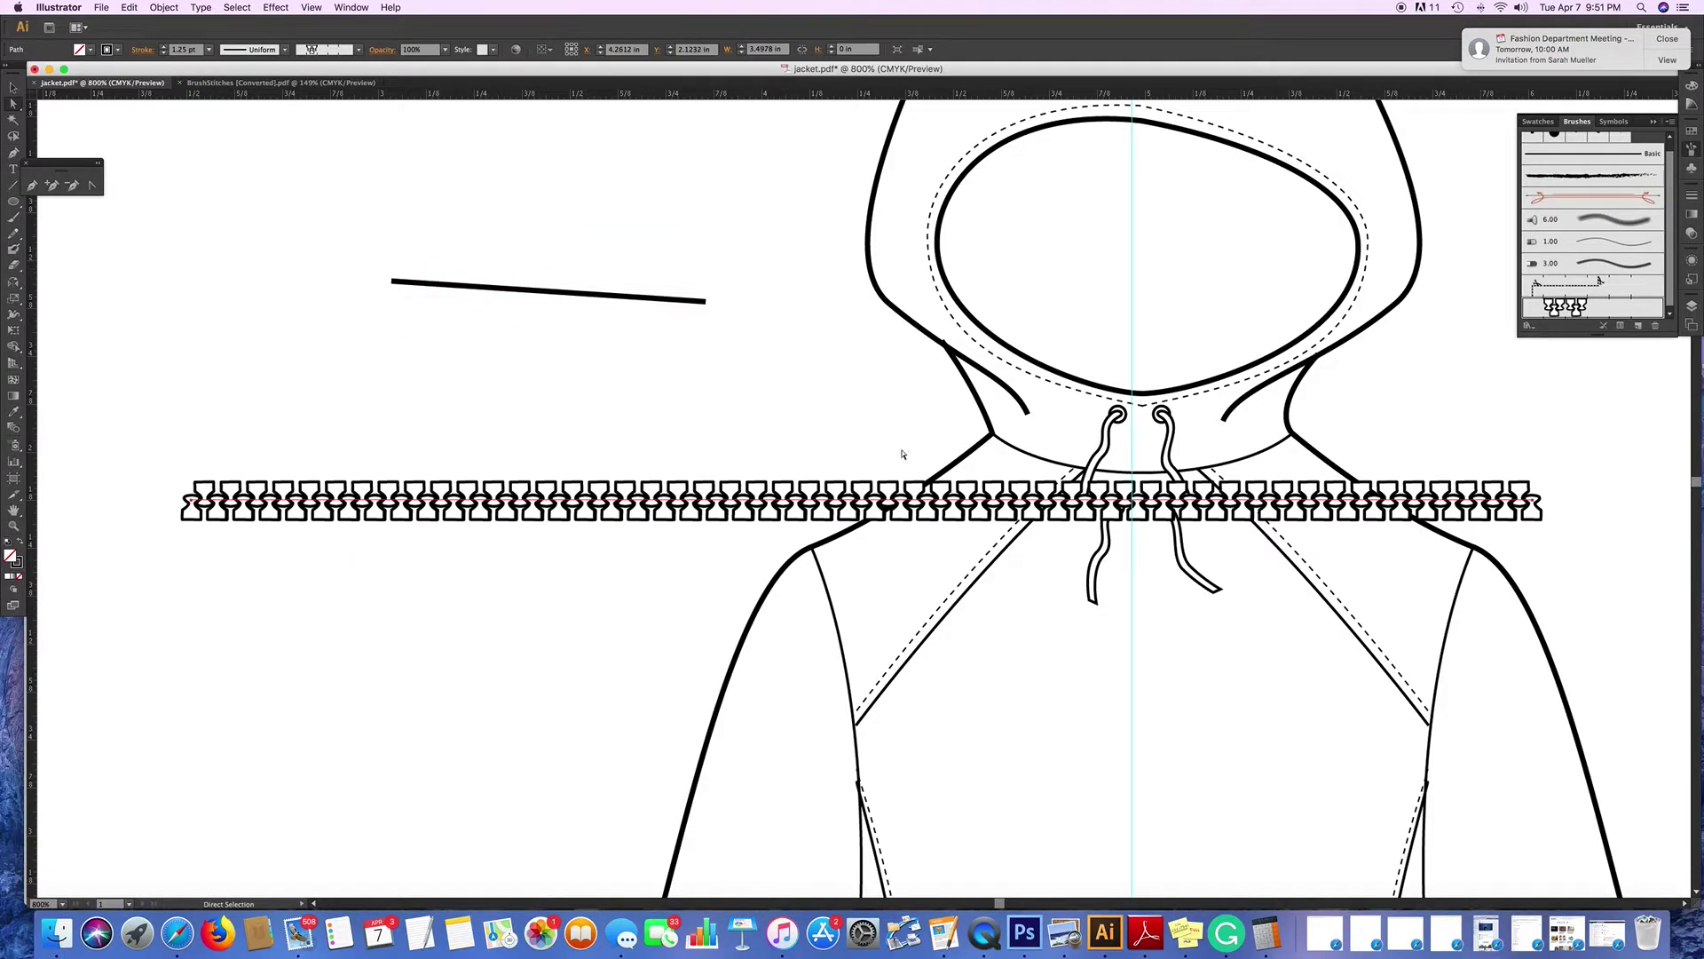
pyautogui.moveTo(1063, 501); pyautogui.dragTo(885, 541)
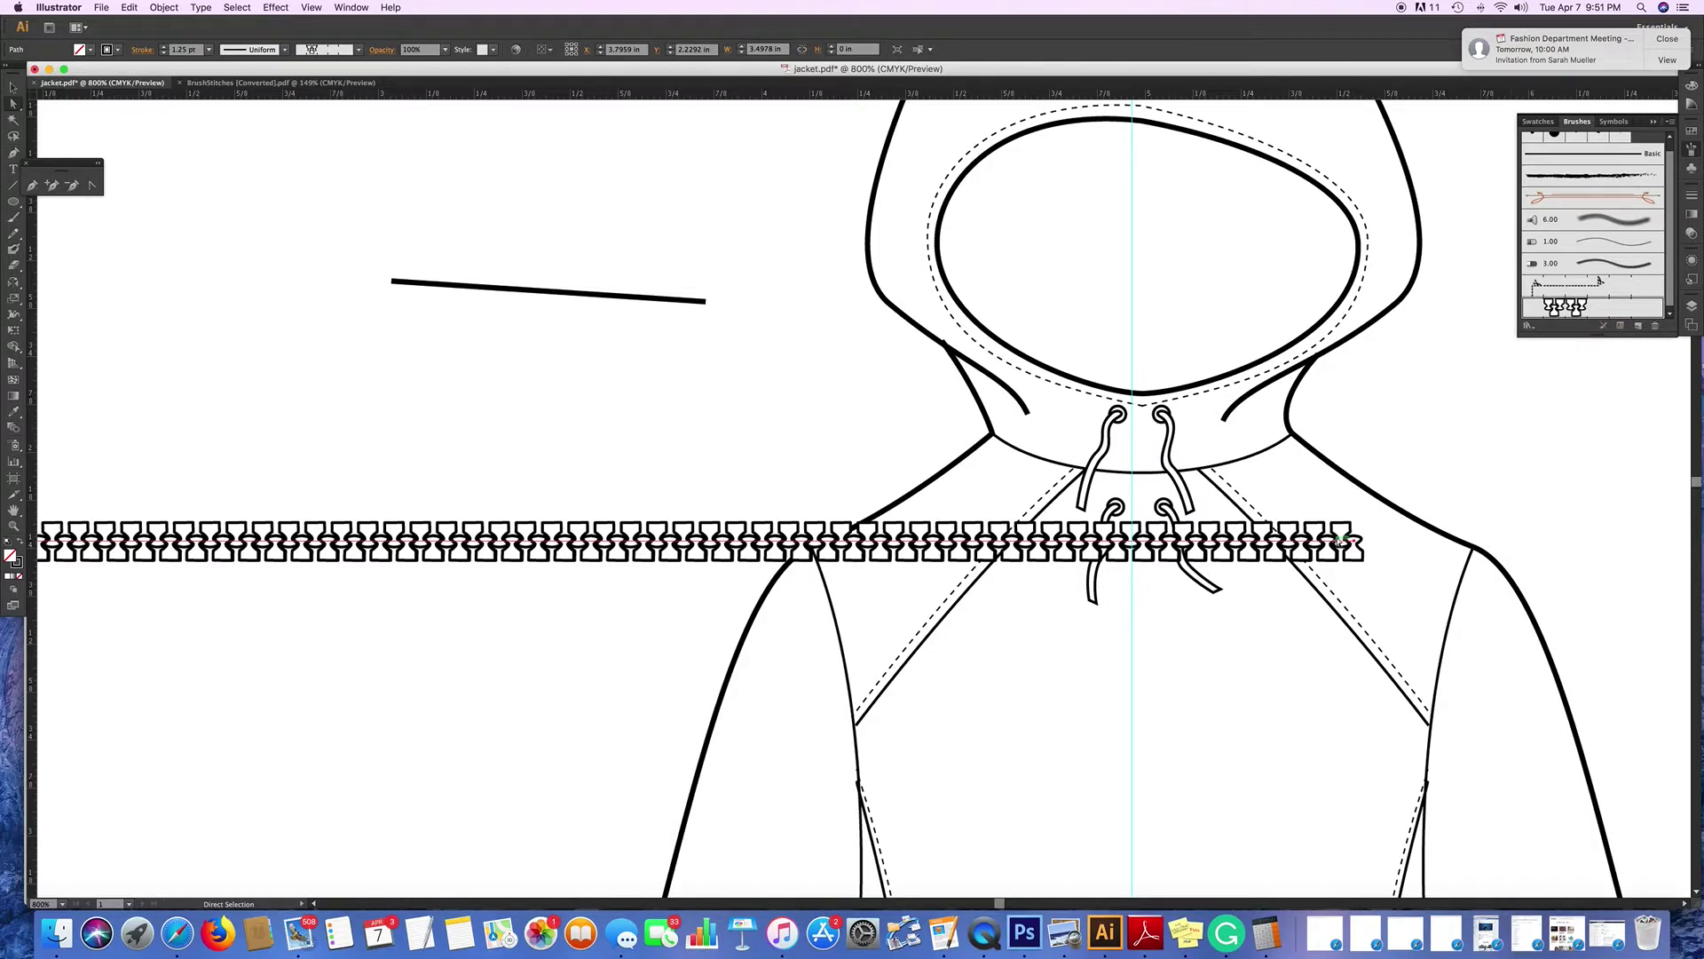
pyautogui.moveTo(1336, 541); pyautogui.dragTo(813, 477)
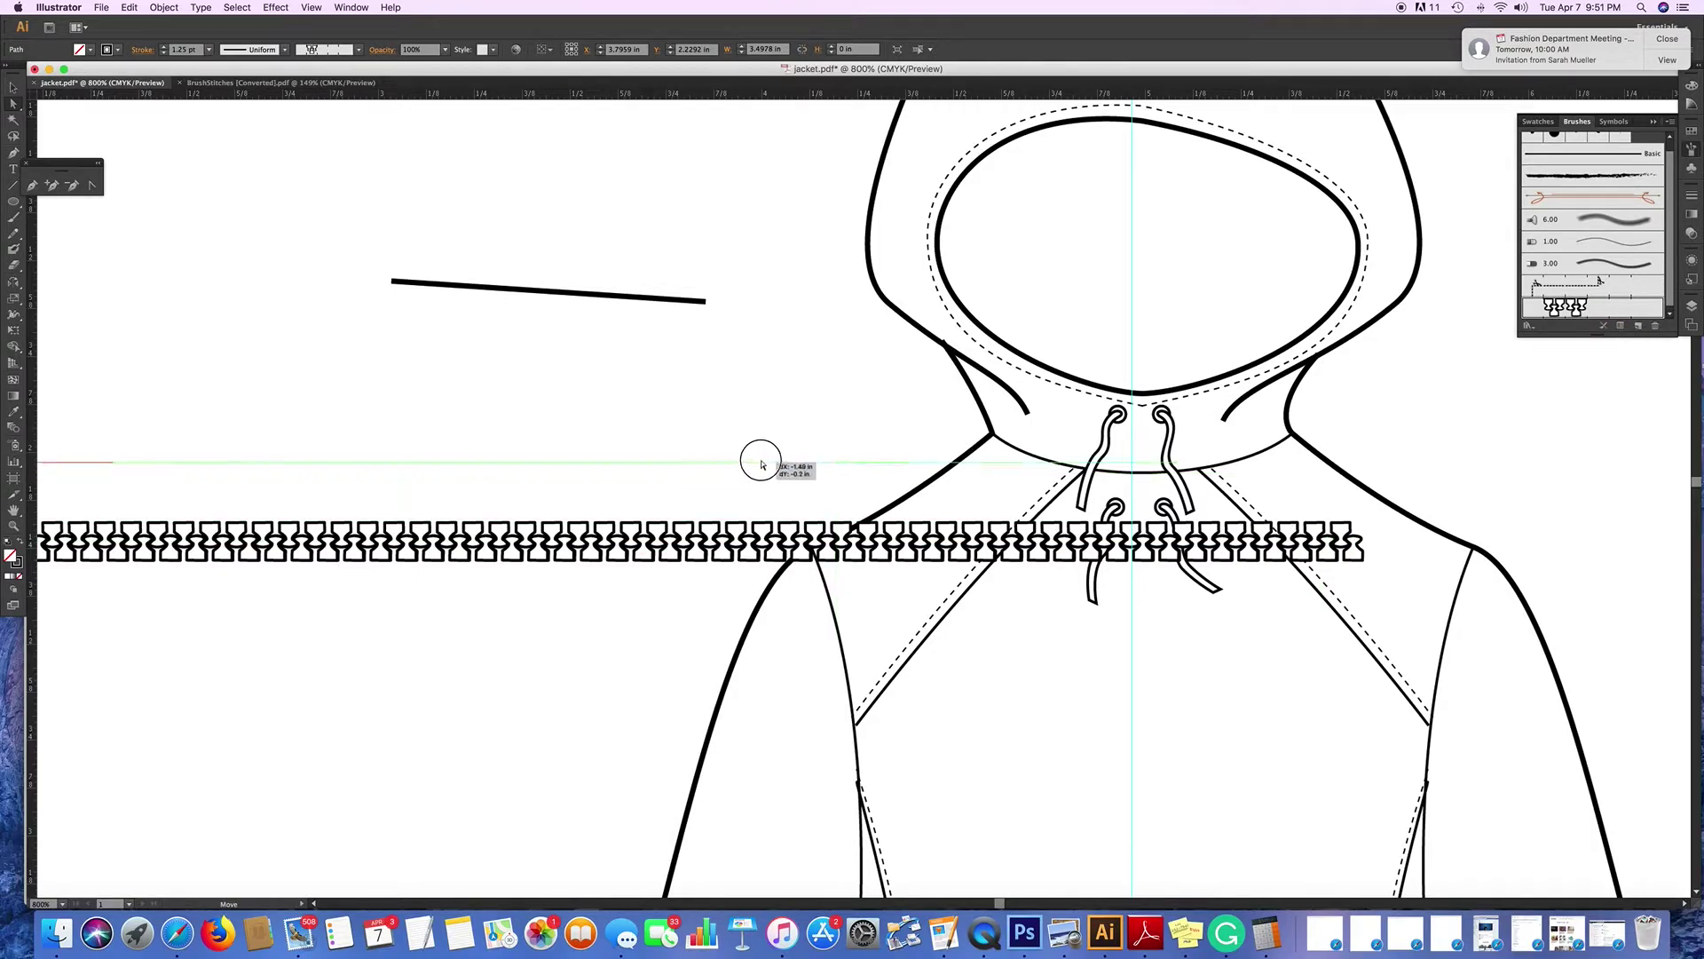
pyautogui.moveTo(761, 463); pyautogui.dragTo(781, 457)
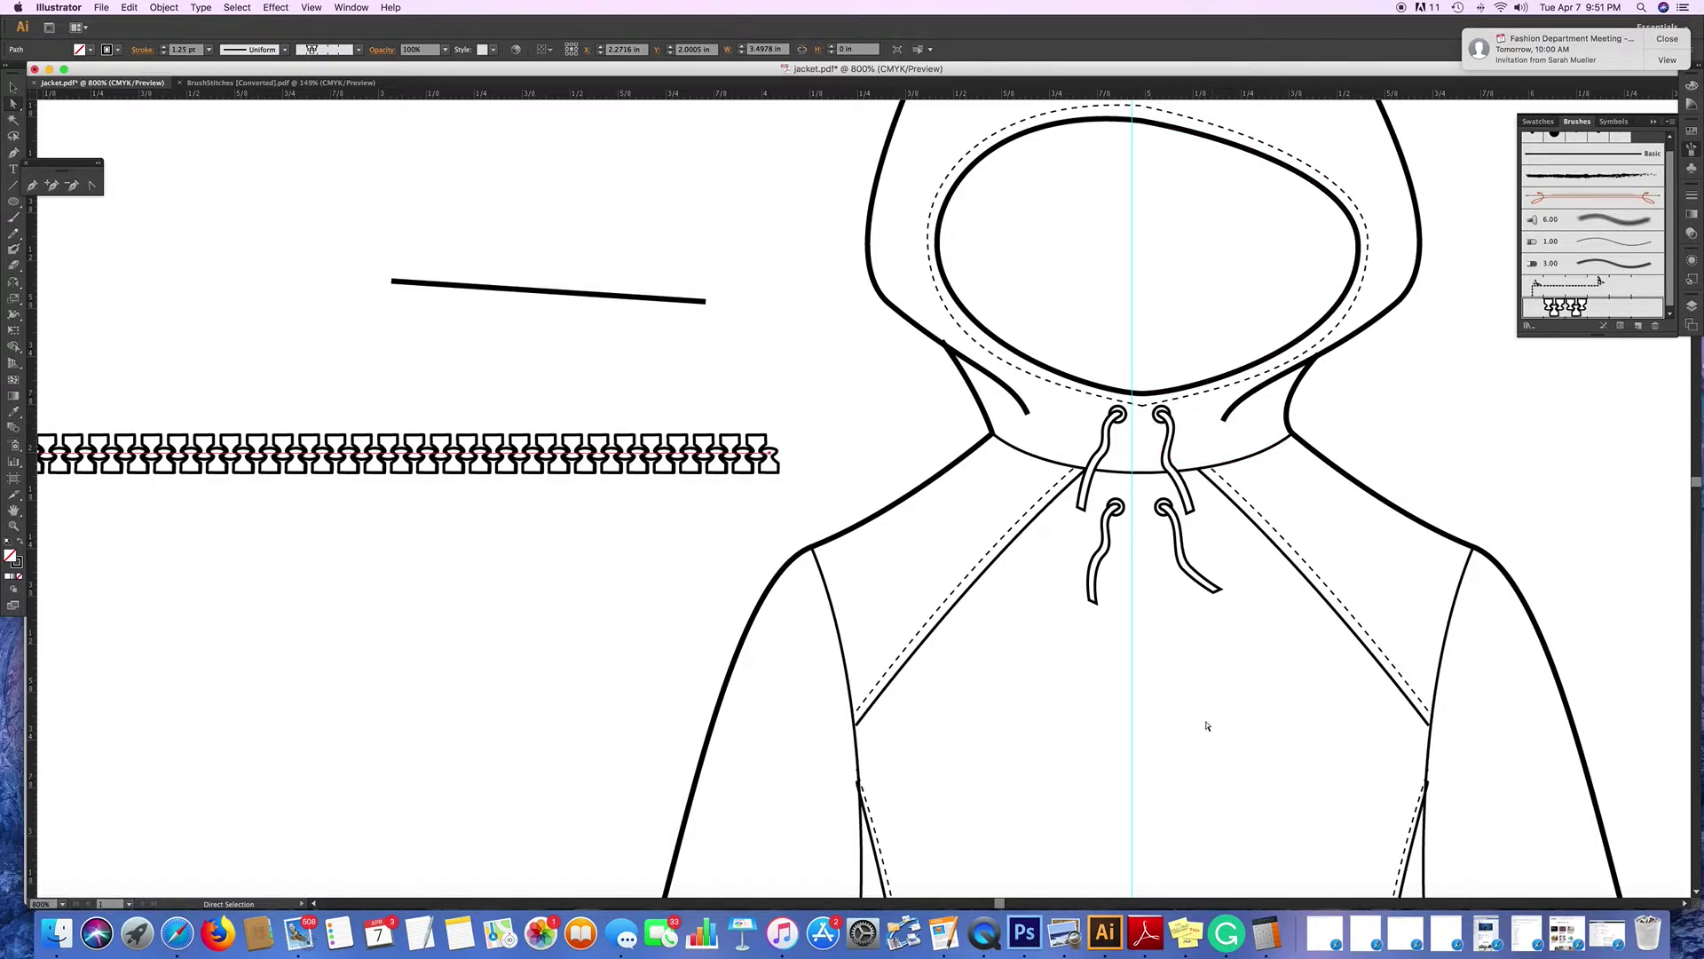
pyautogui.press('v')
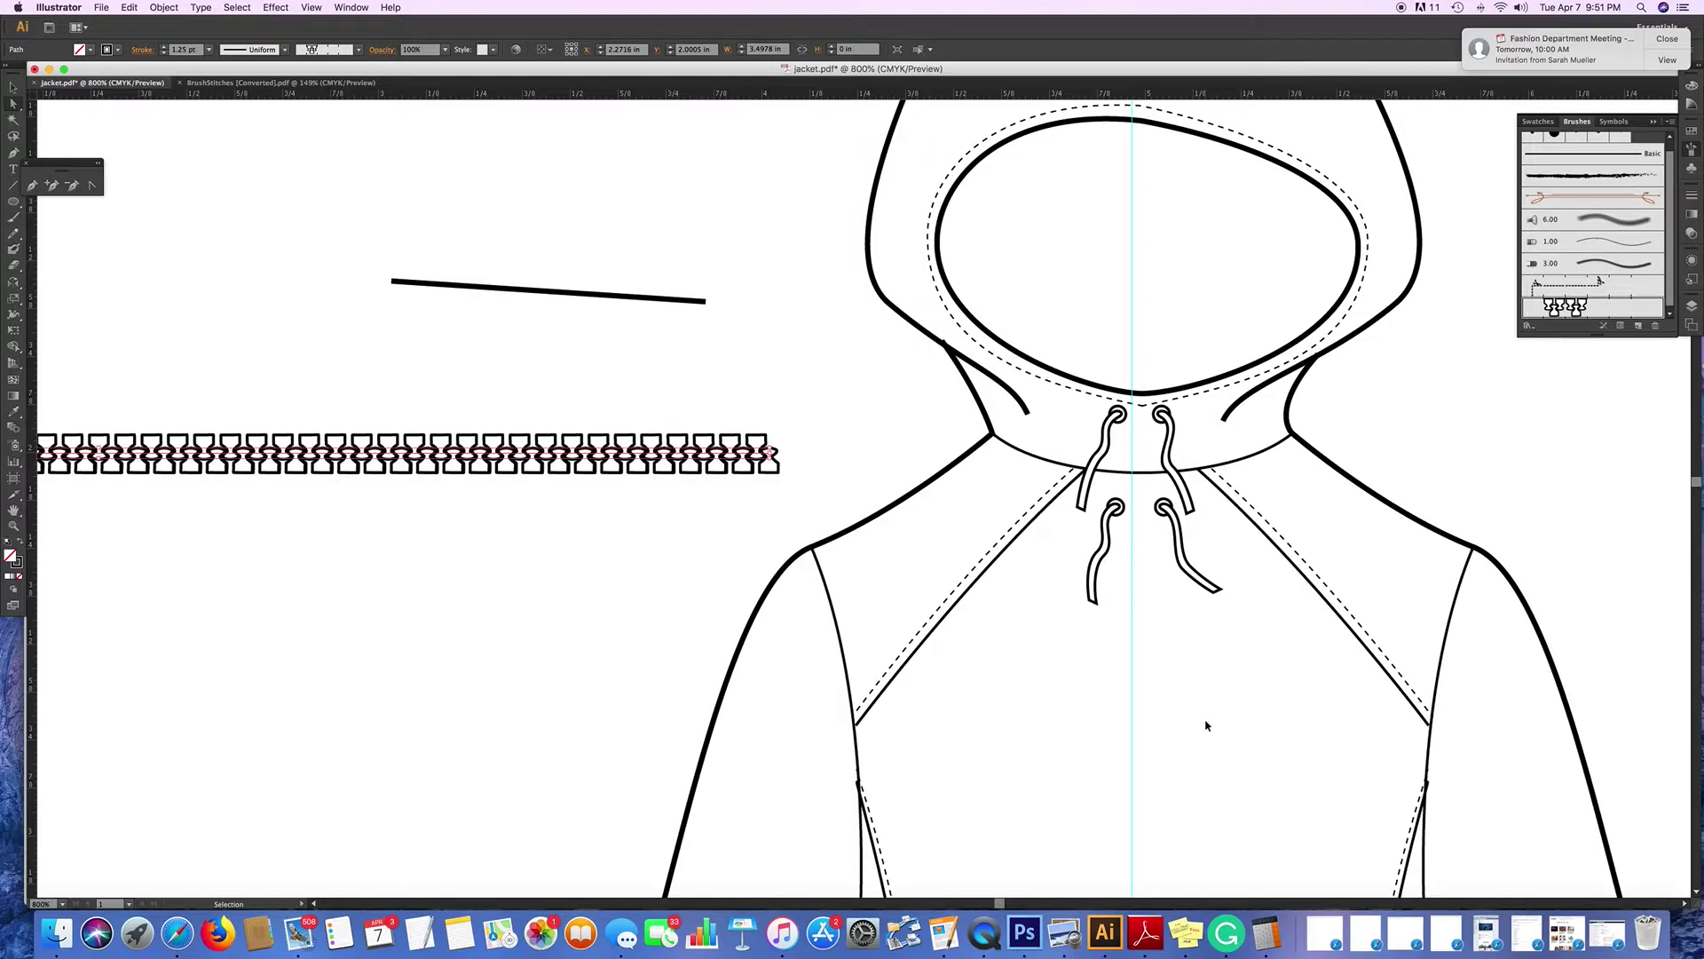
pyautogui.press('super+minus')
pyautogui.press('super+minus')
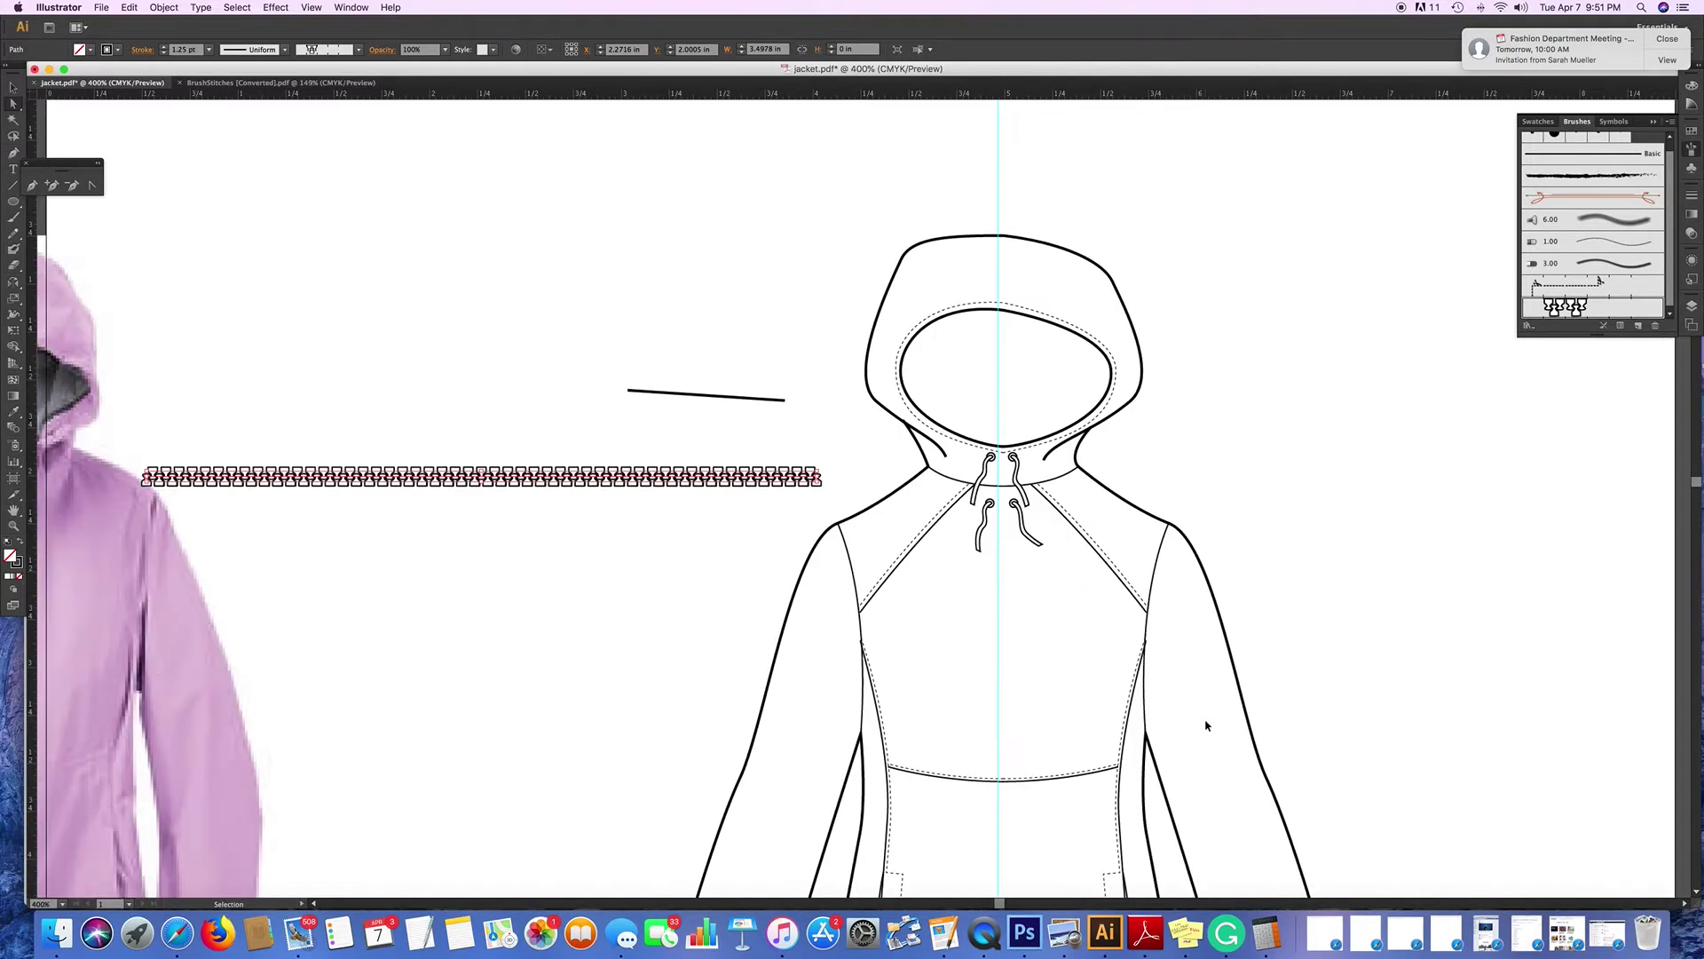
pyautogui.press('super+minus')
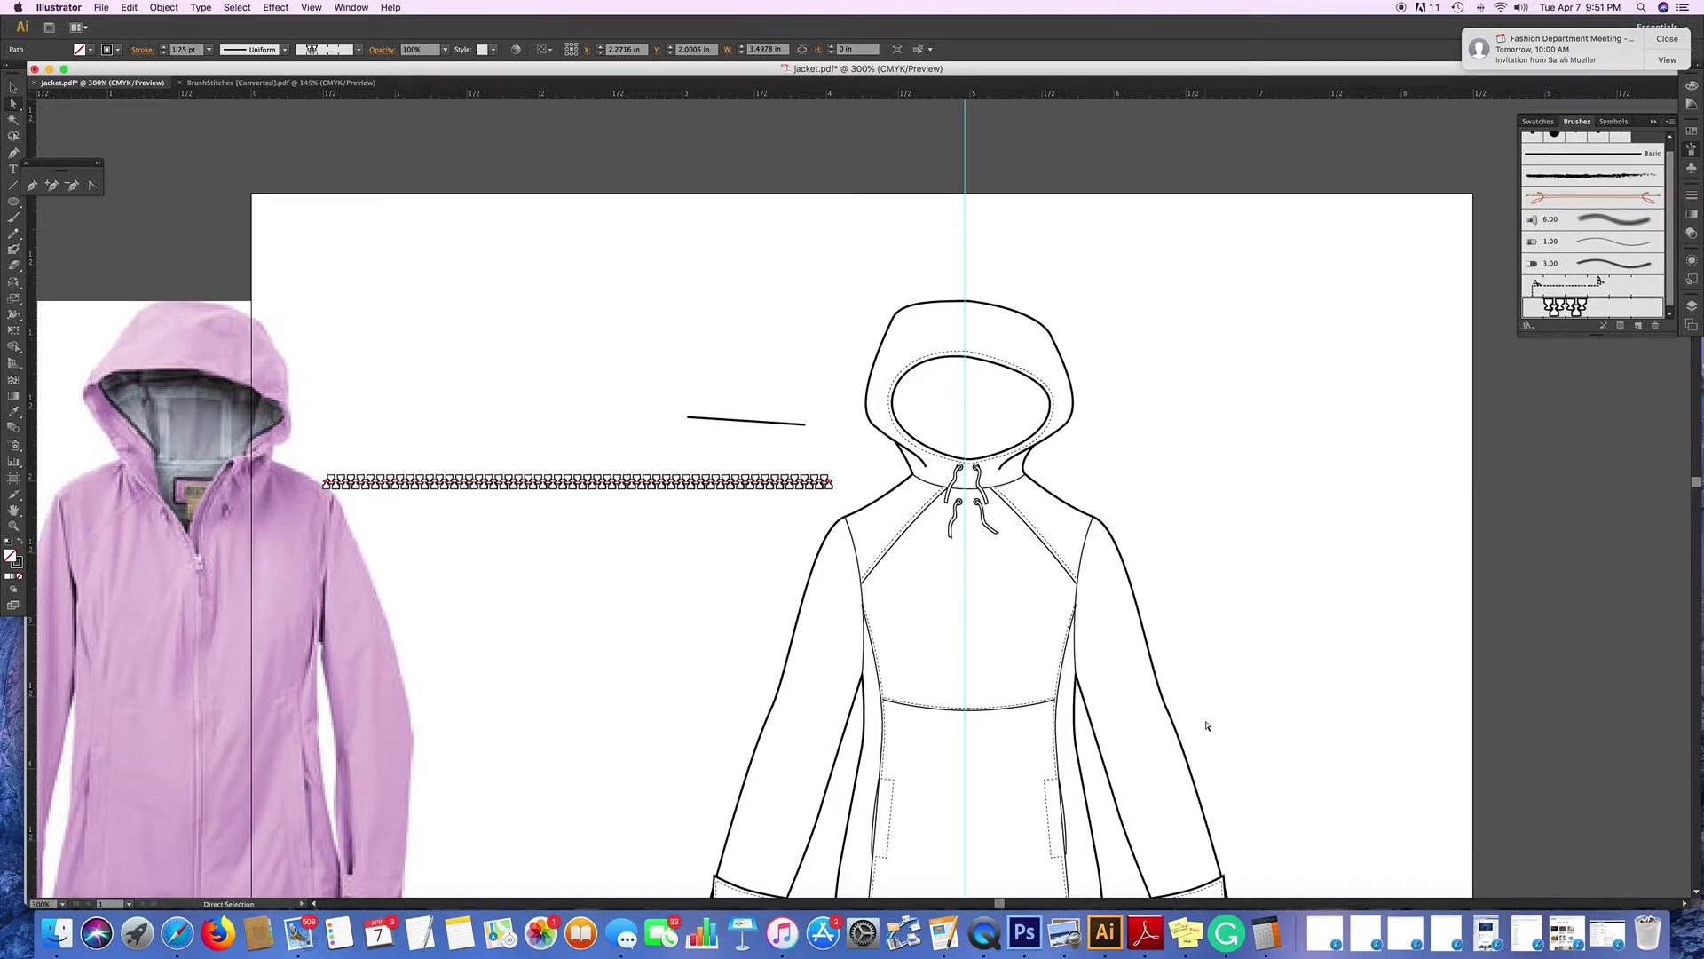
# Draw a vertical centre-front line from the drawstring top down to the hem.
pyautogui.scroll(-5, 1207, 726)
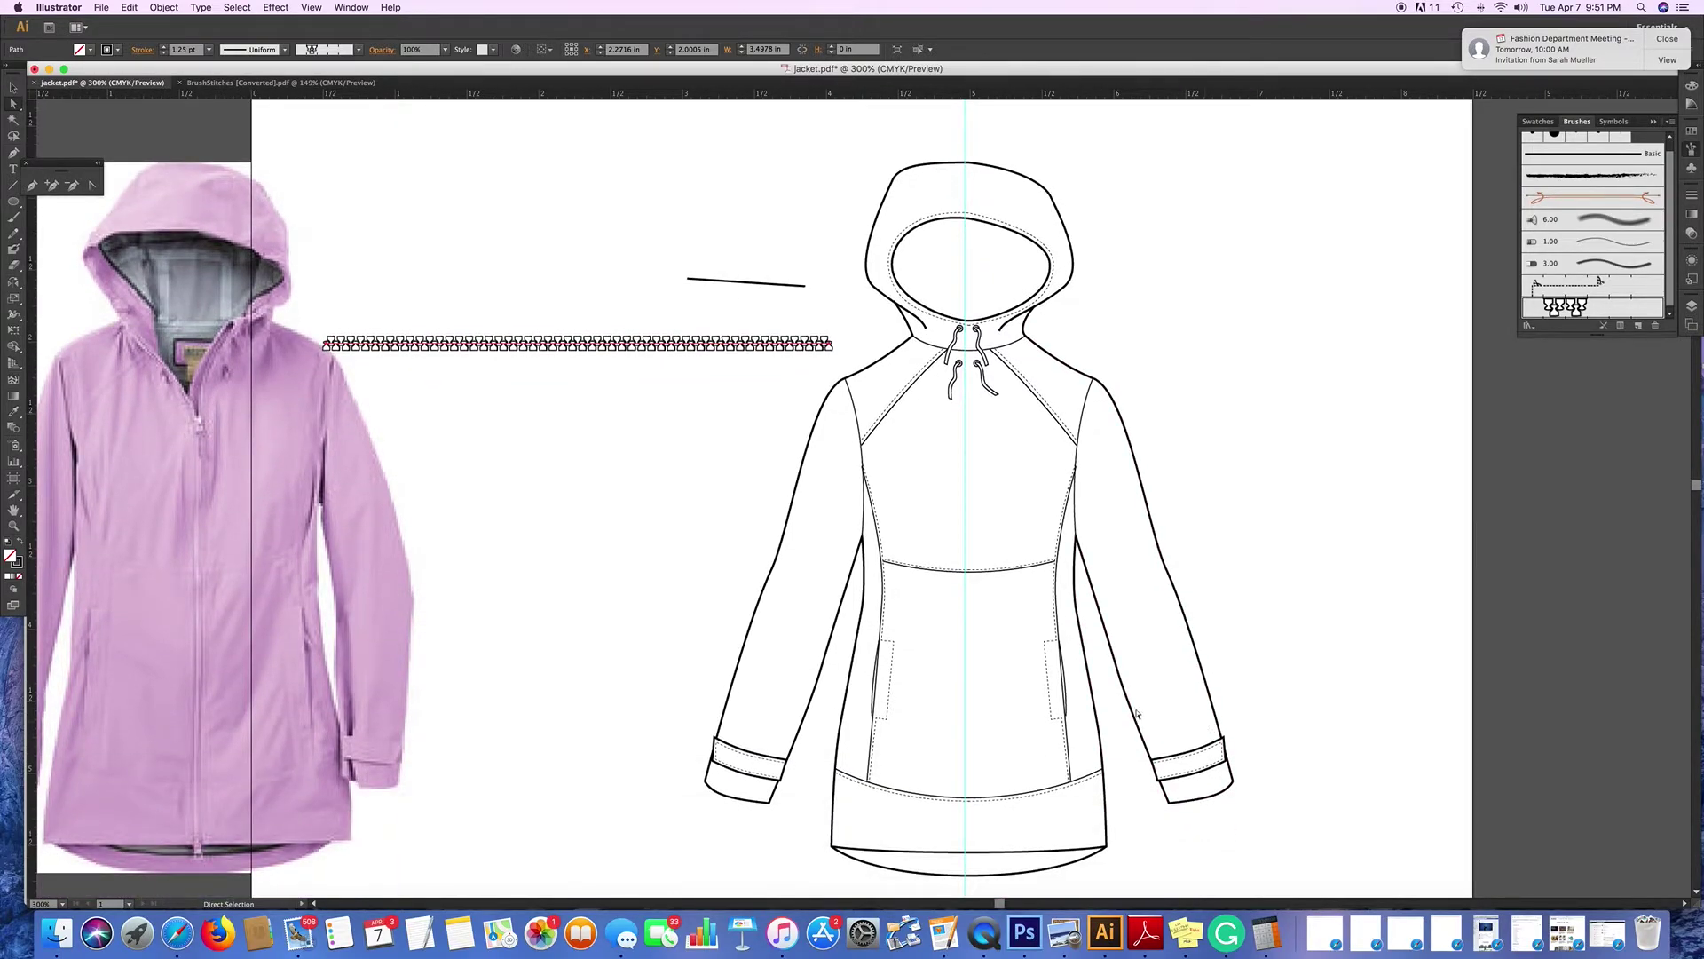
pyautogui.click(13, 152)
pyautogui.click(966, 316)
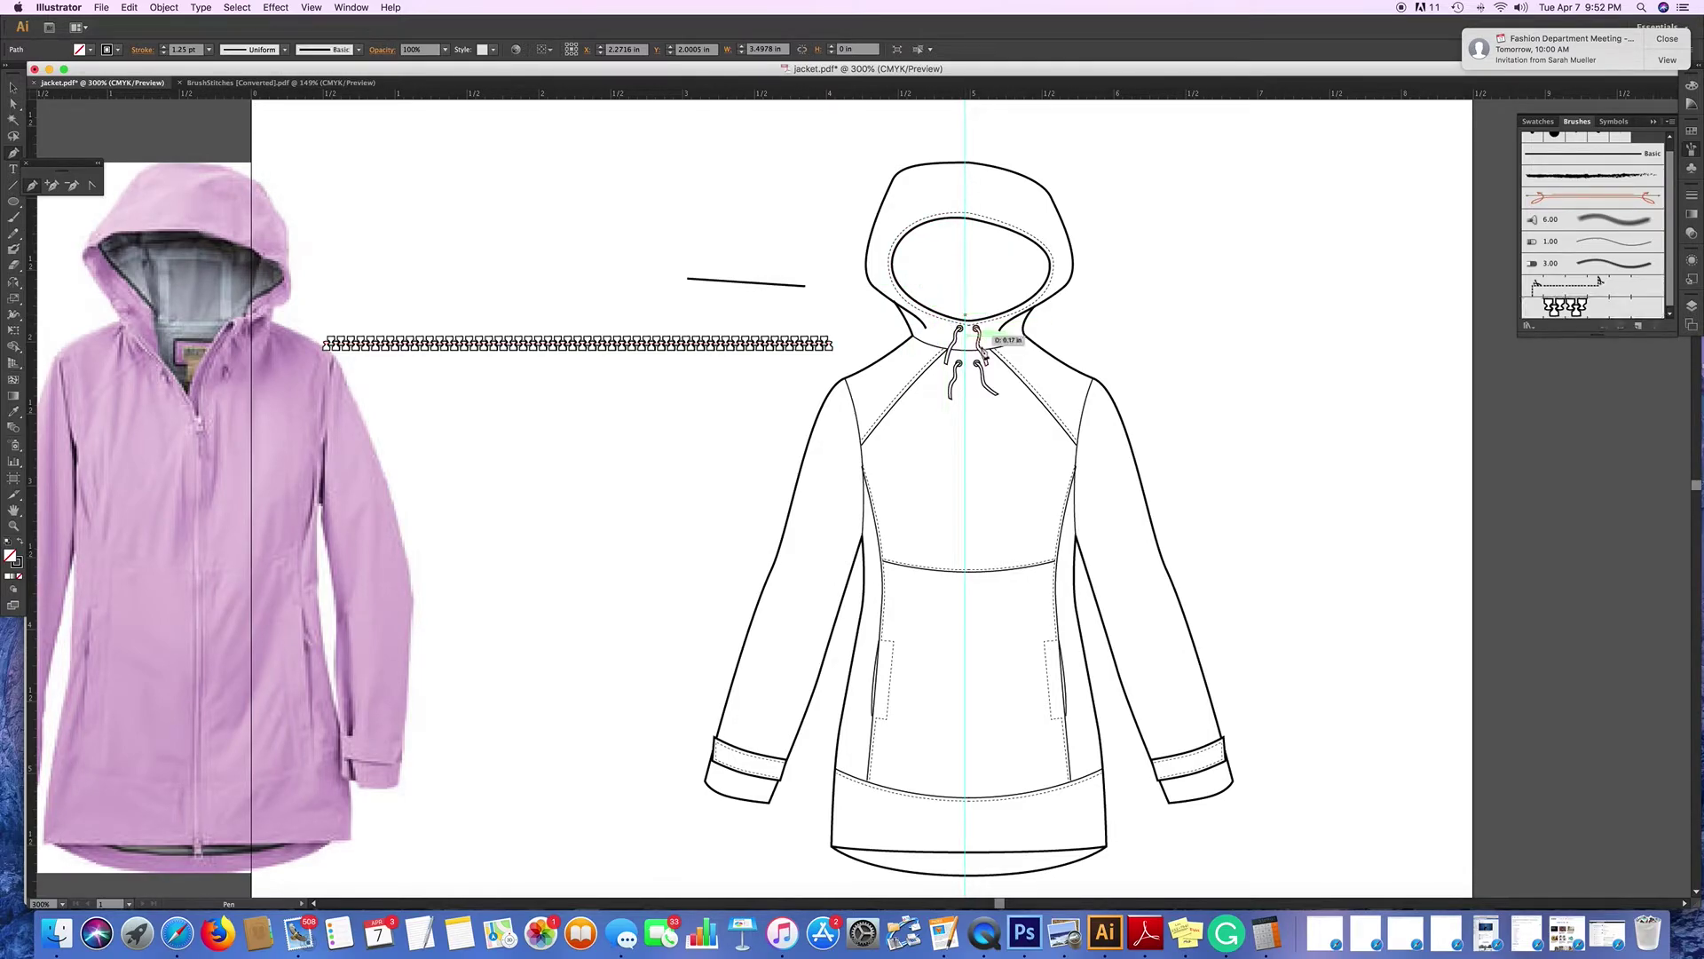
pyautogui.click(967, 851)
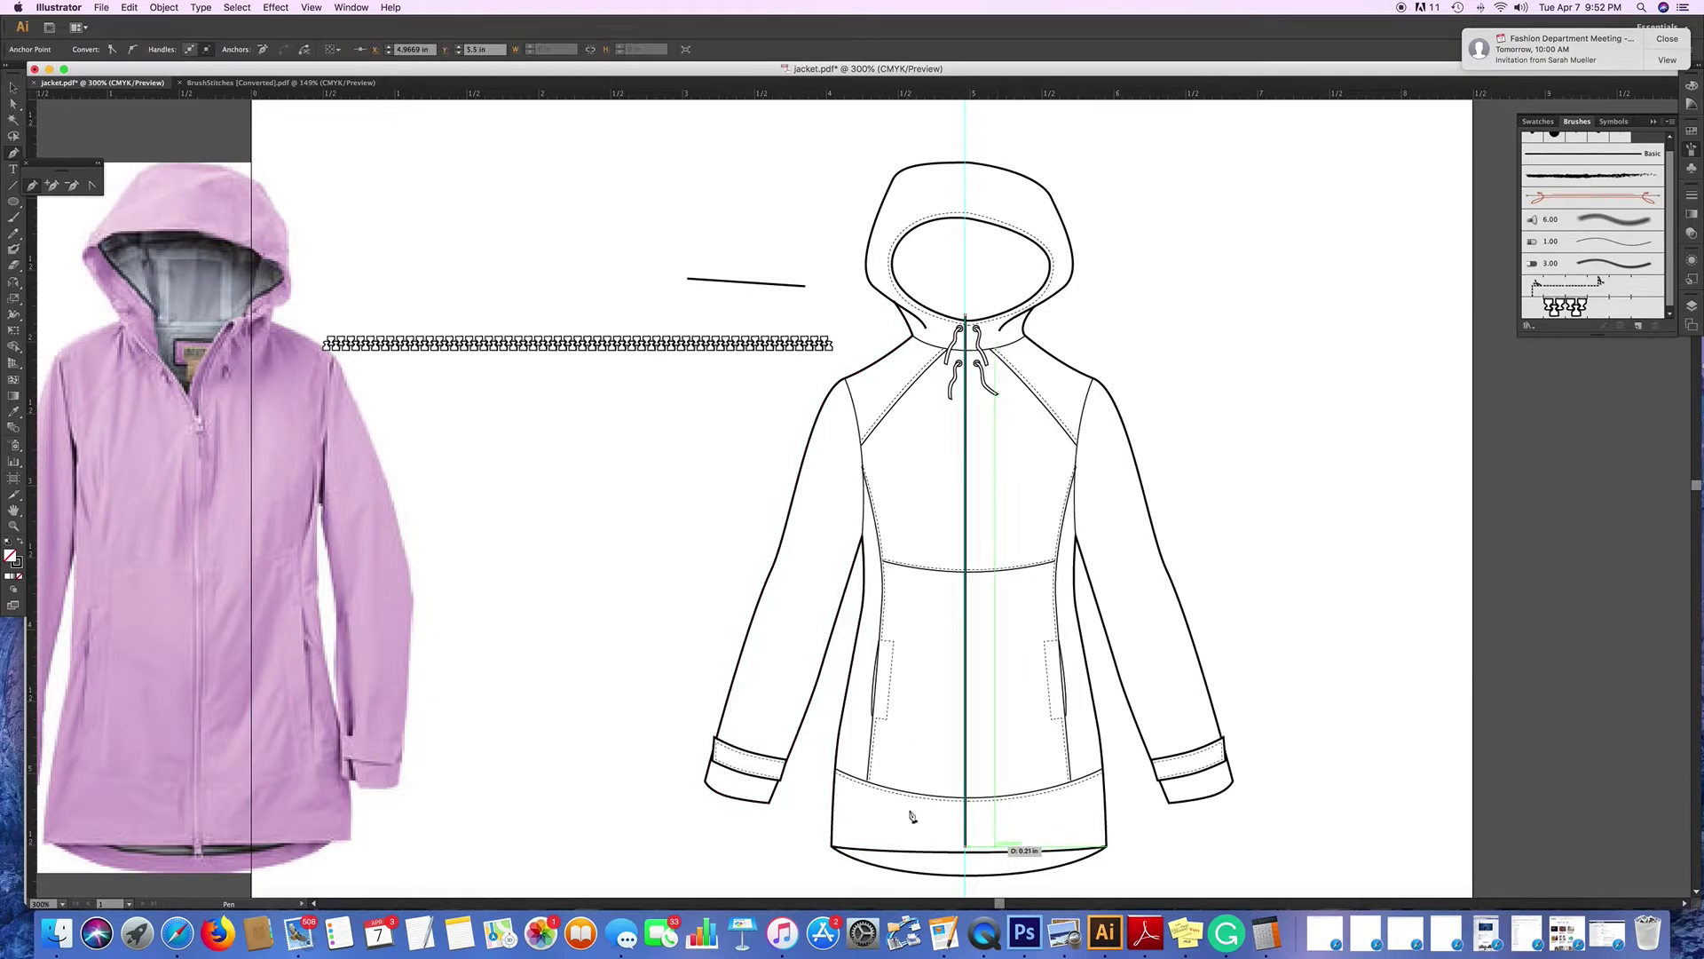
# Apply the zipper brush to the centre-front line.
pyautogui.click(13, 104)
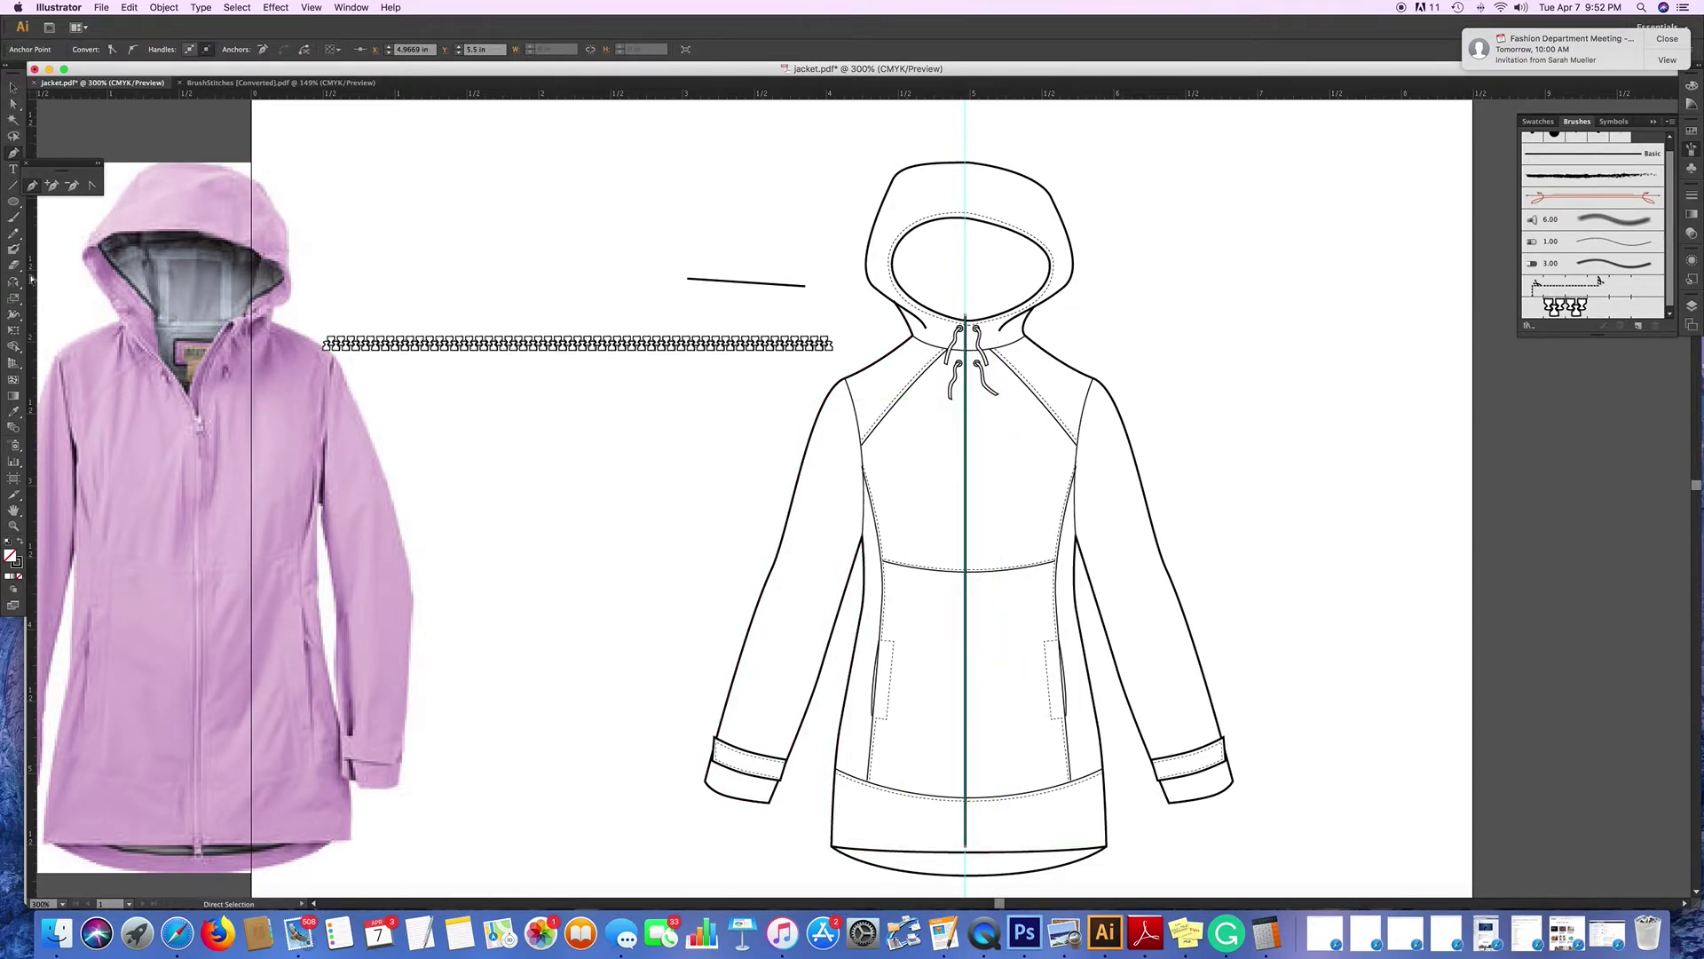
pyautogui.click(15, 414)
pyautogui.click(562, 340)
pyautogui.click(1571, 306)
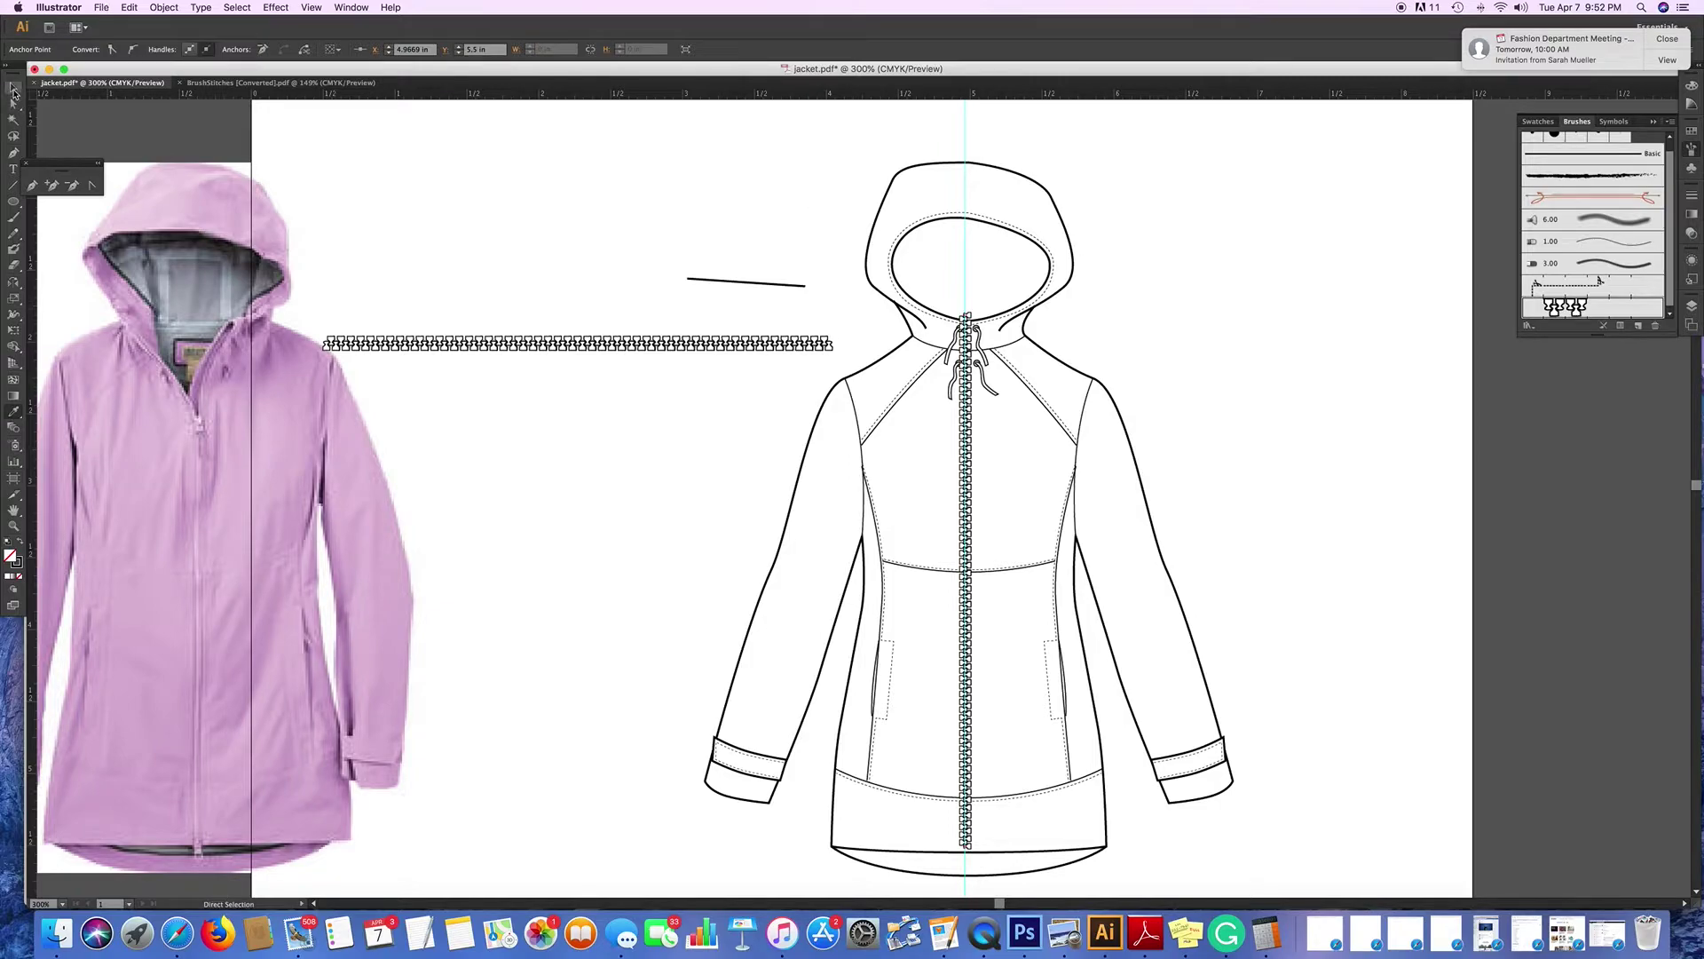
# Delete the short test line and the horizontal zipper sample stroke.
pyautogui.click(14, 89)
pyautogui.click(763, 284)
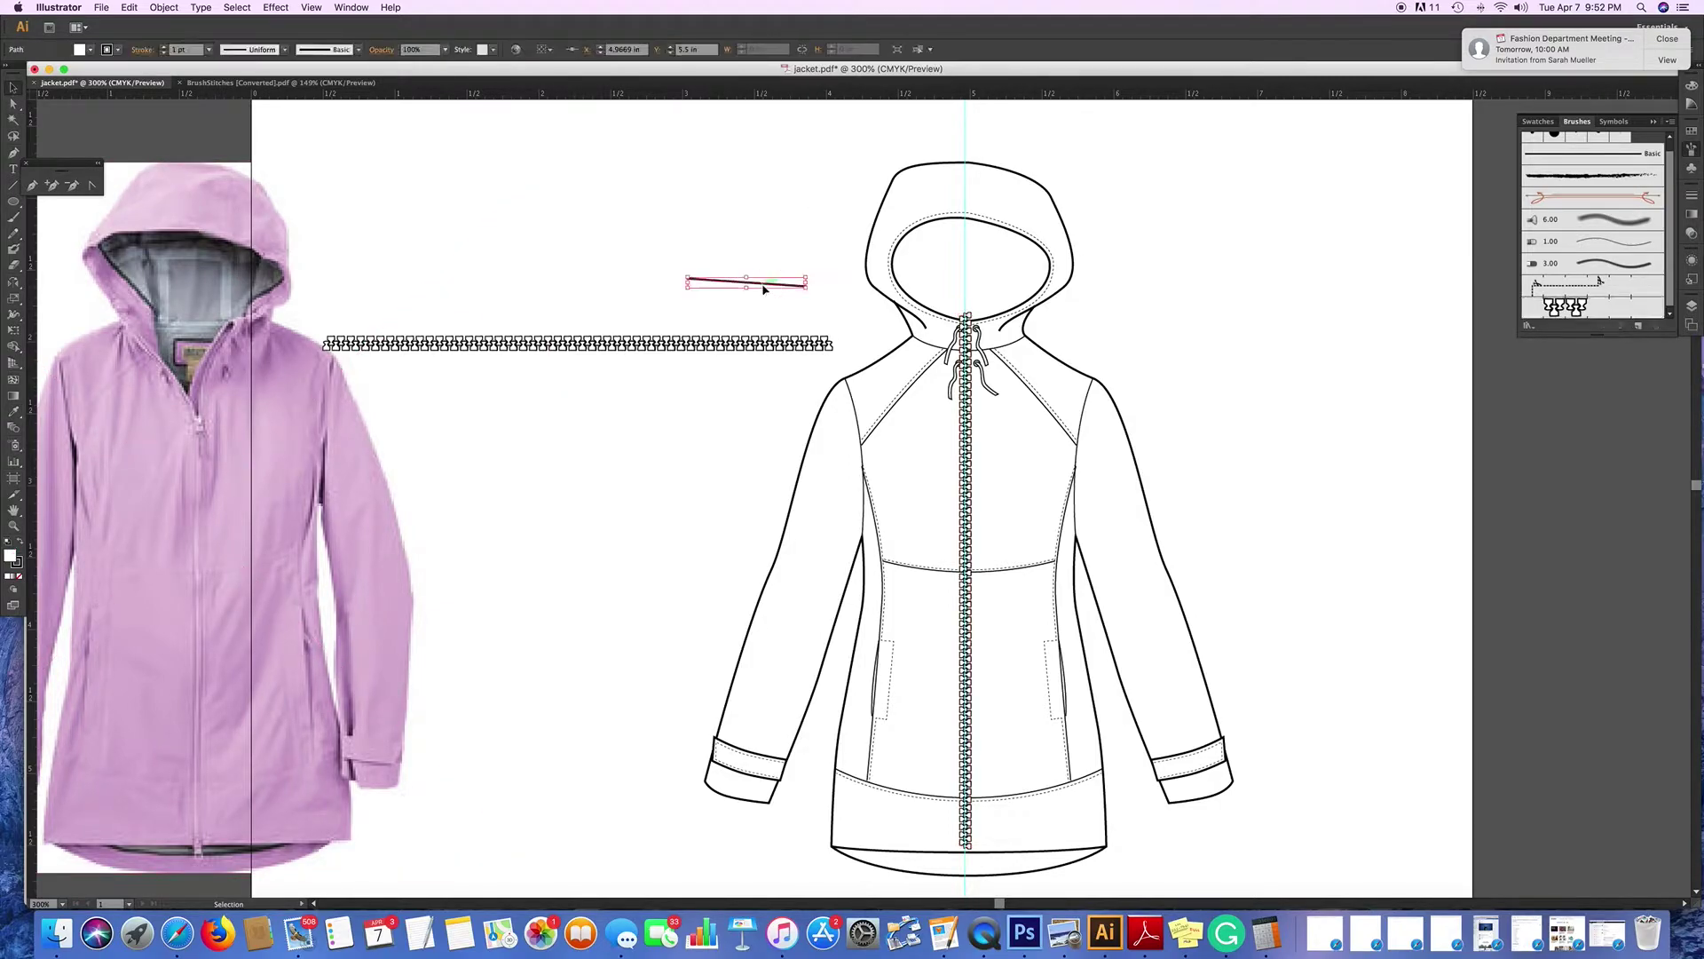
pyautogui.press('Delete')
pyautogui.click(730, 346)
pyautogui.press('Delete')
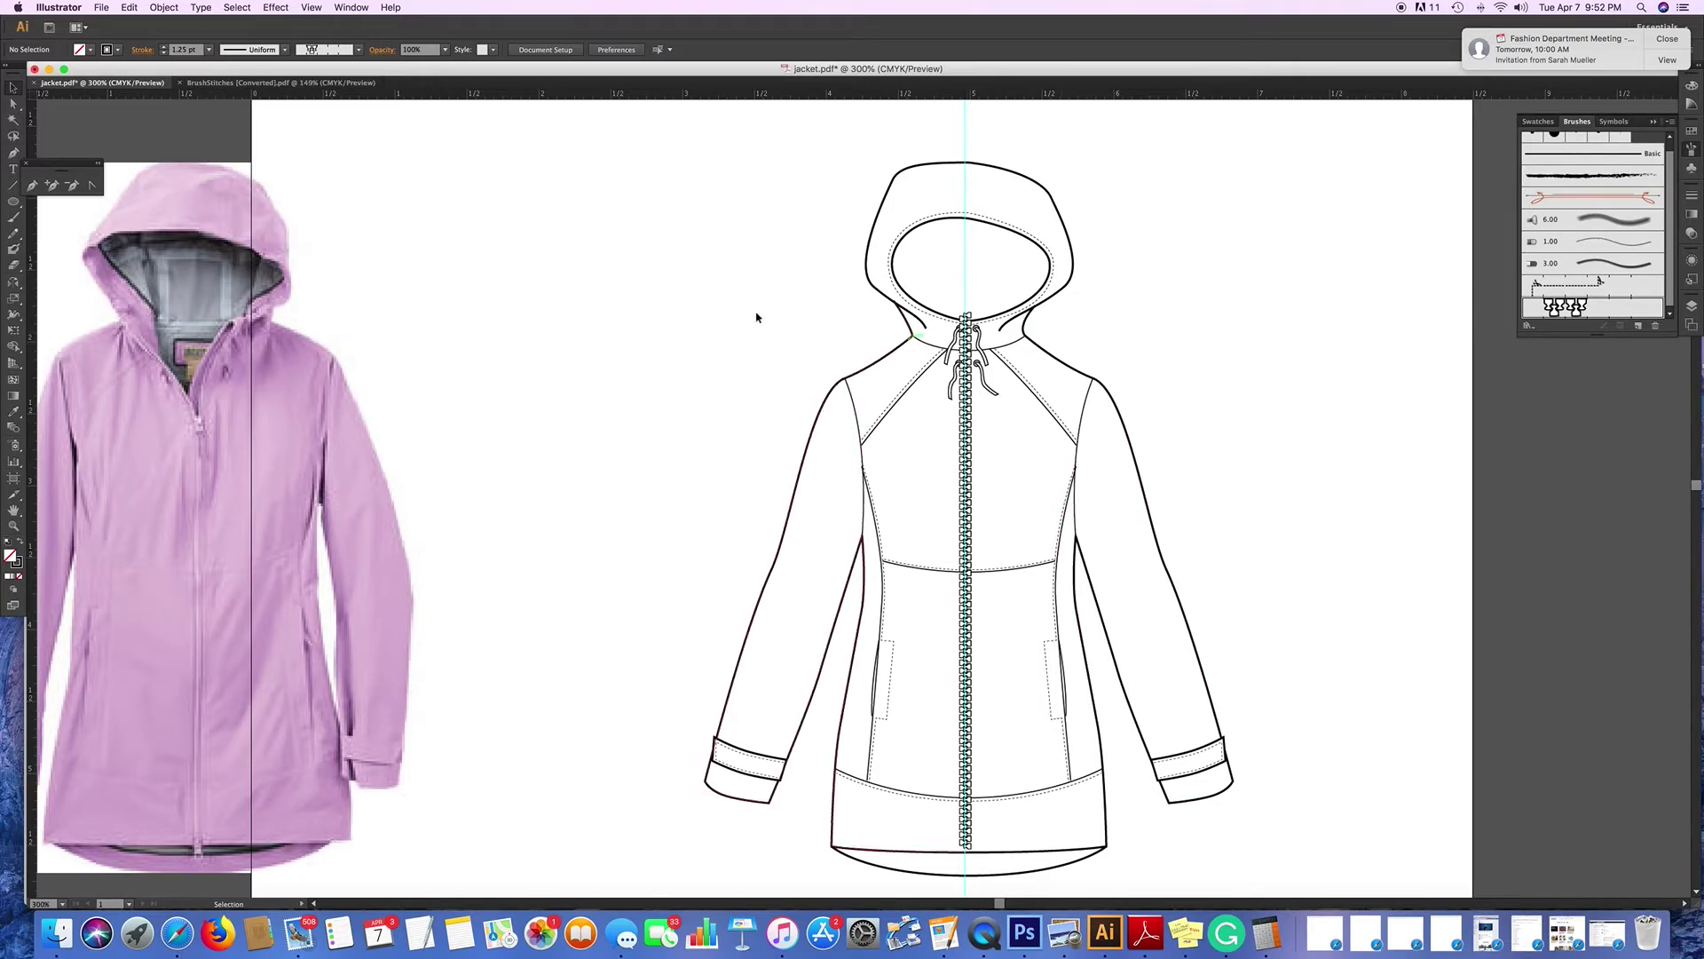
# Drag the zipper's top anchor slightly down so the zipper starts lower.
pyautogui.press('a')
pyautogui.click(967, 316)
pyautogui.moveTo(967, 318); pyautogui.dragTo(969, 325)
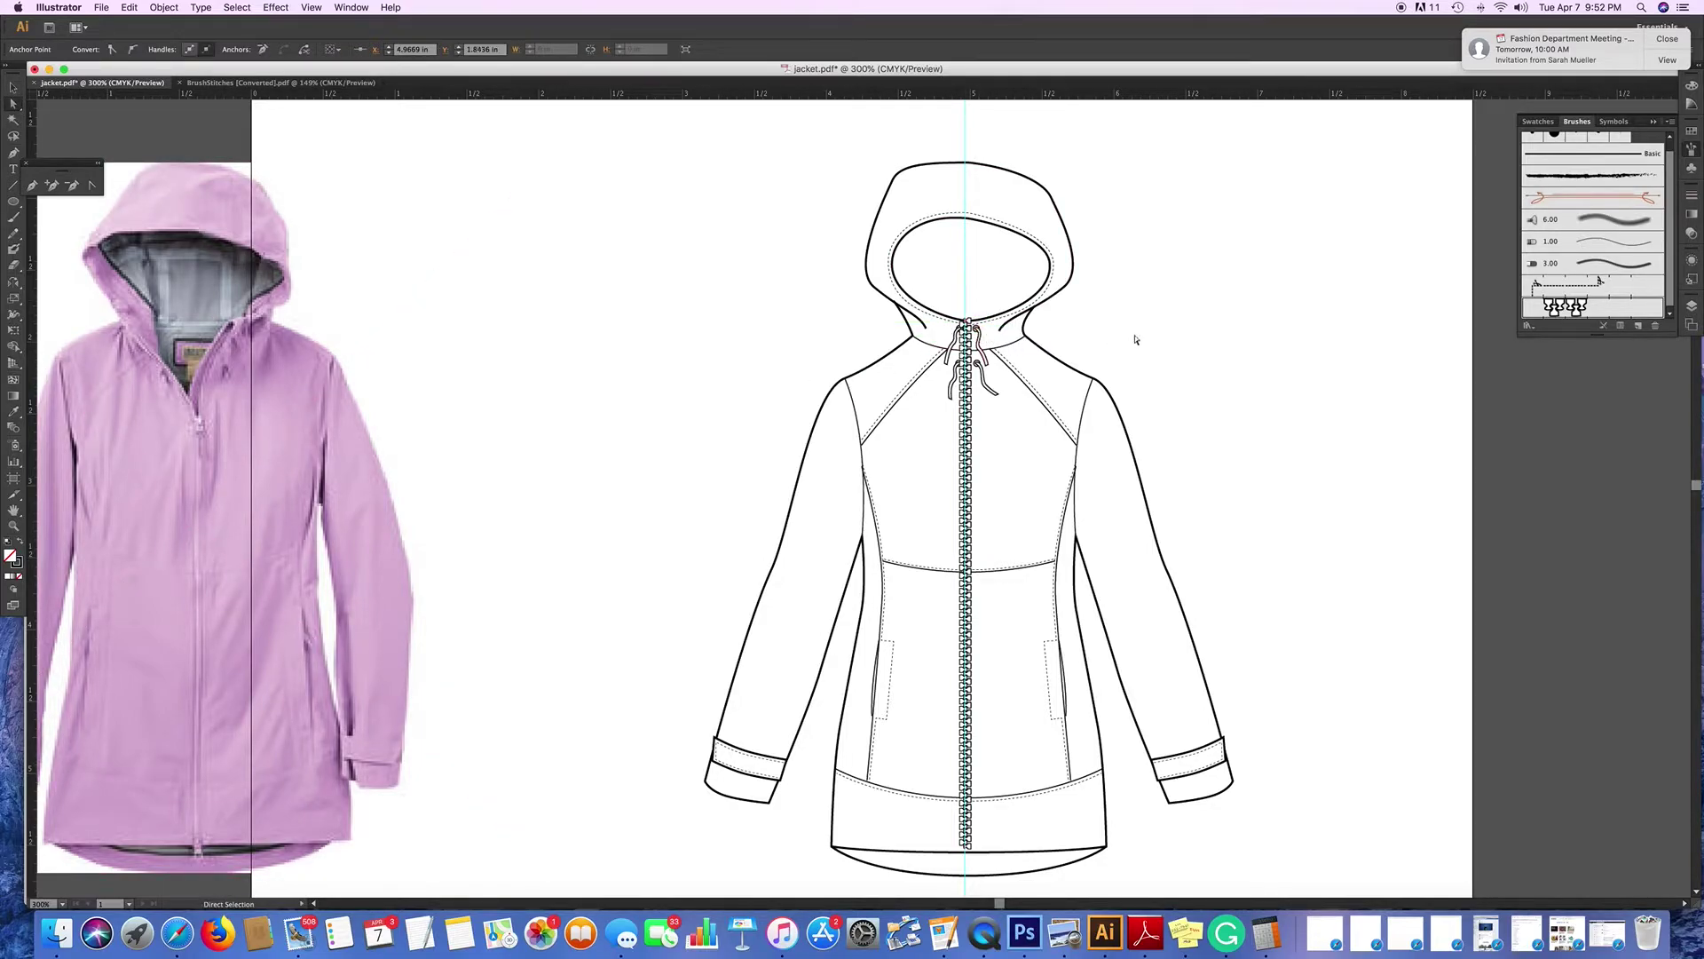
# Set the zipper's stroke weight to 0.5 pt in the Stroke panel.
pyautogui.click(1692, 195)
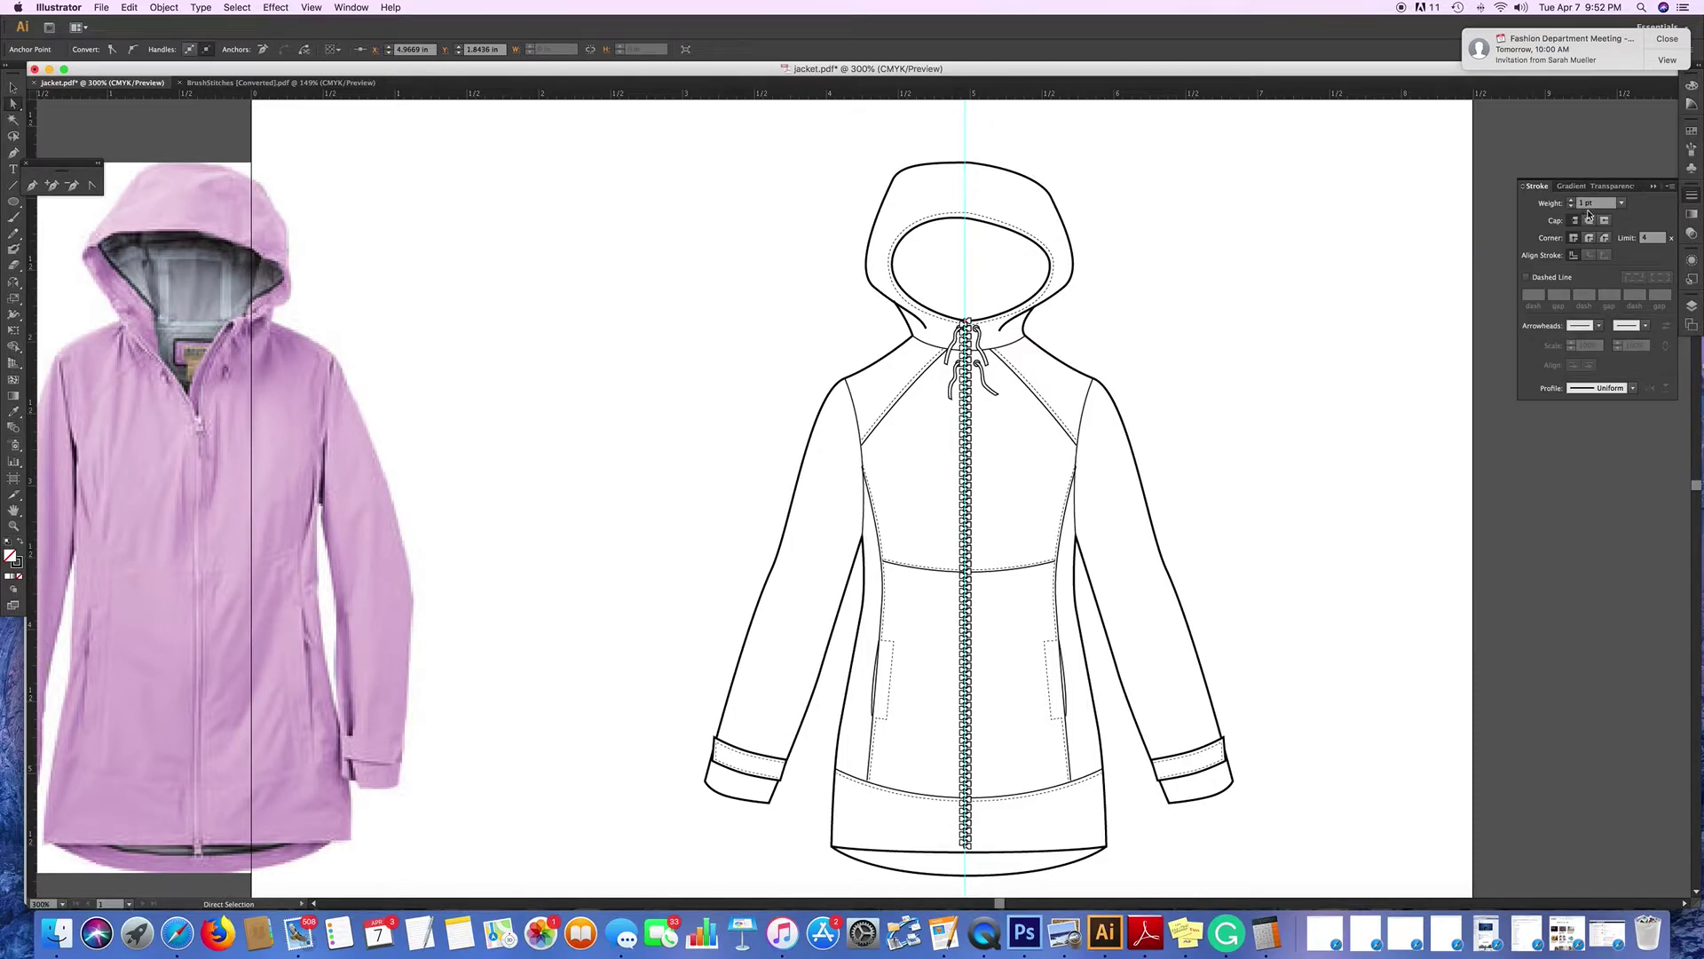
pyautogui.click(1621, 203)
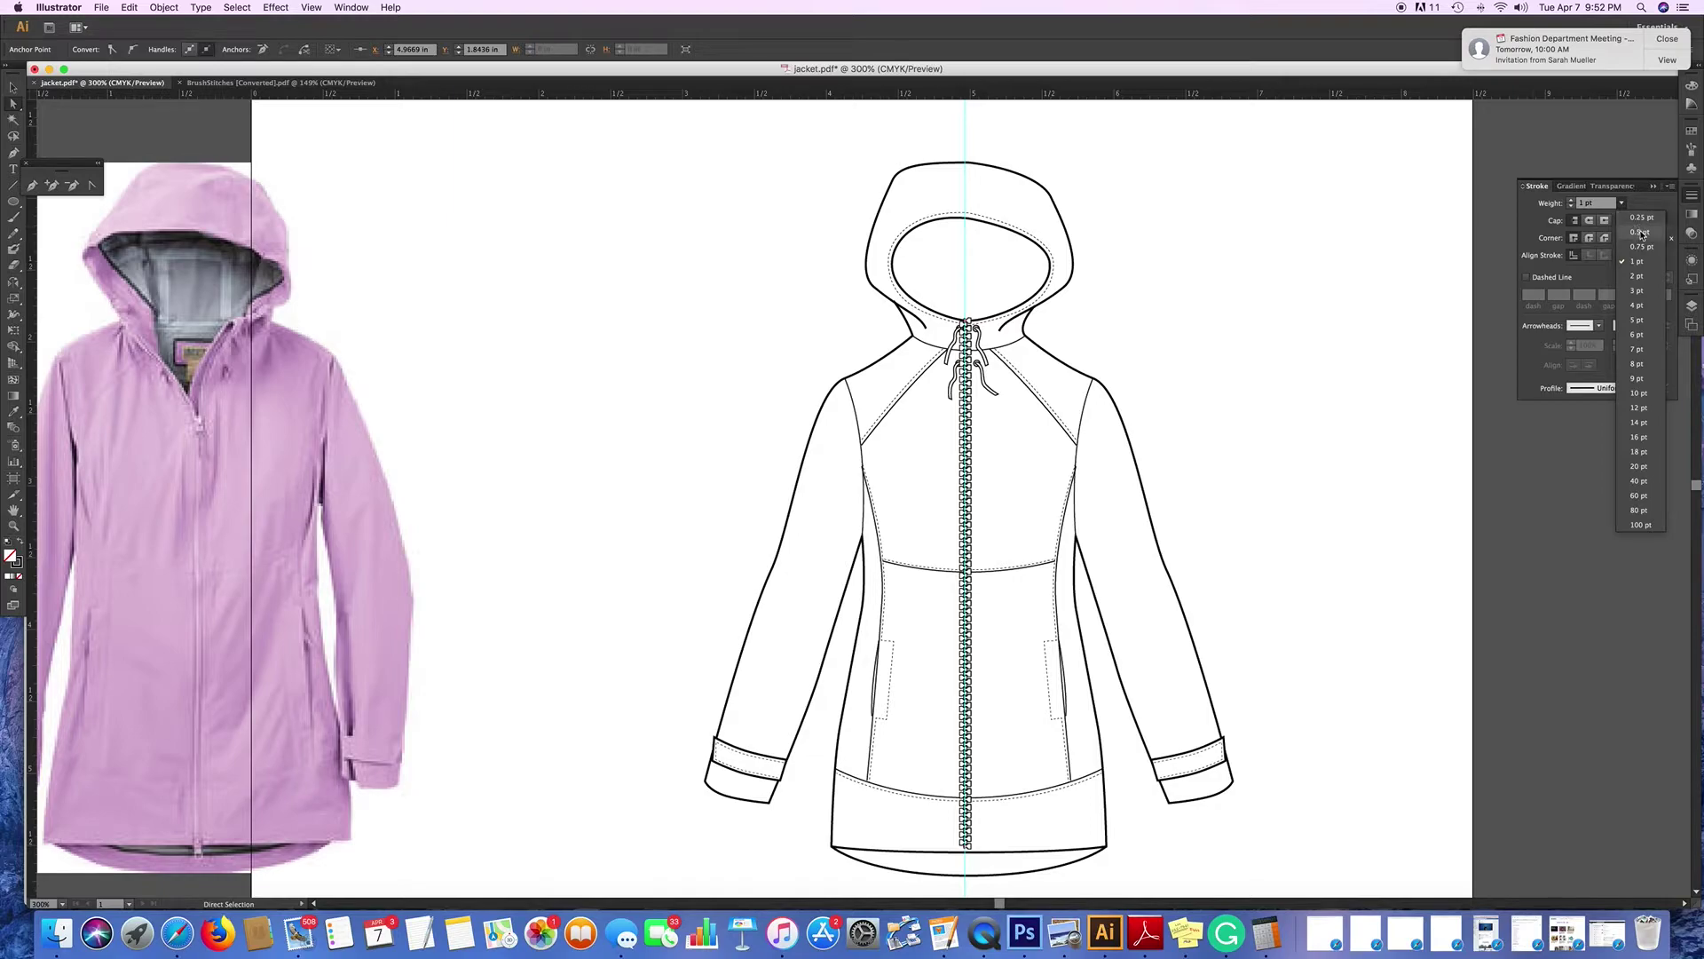
pyautogui.click(1641, 234)
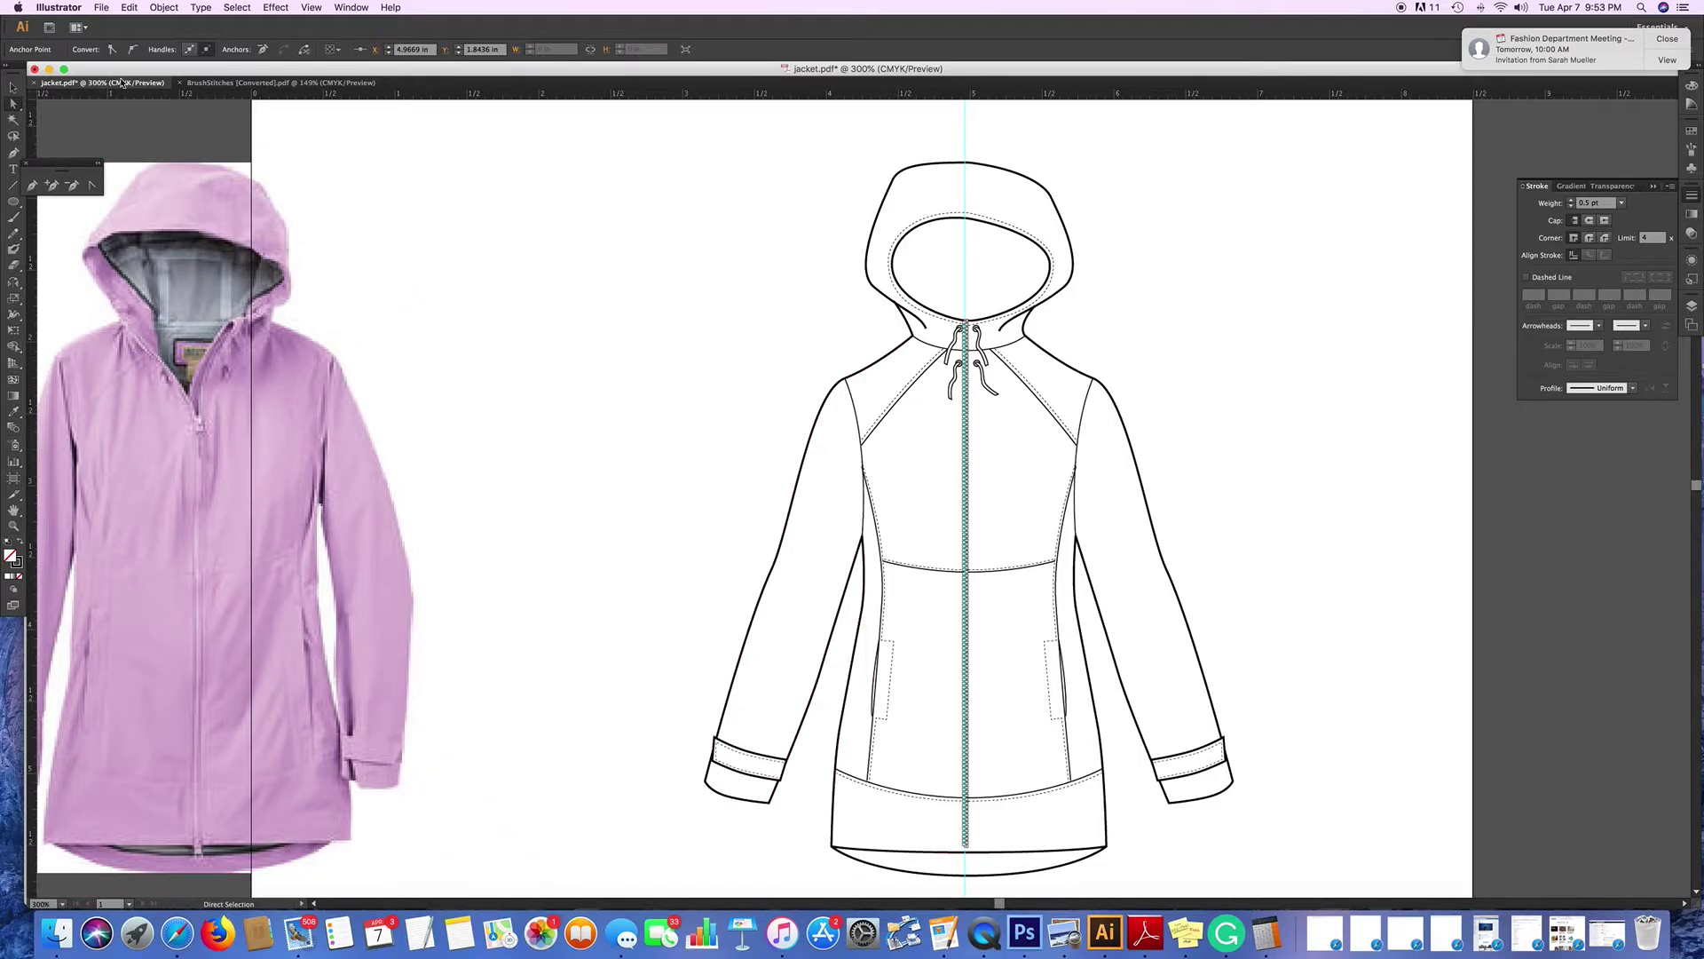
# Open ZipperPull.pdf from BrushLibrary-PDFs, accepting the newer-version warning.
pyautogui.click(102, 8)
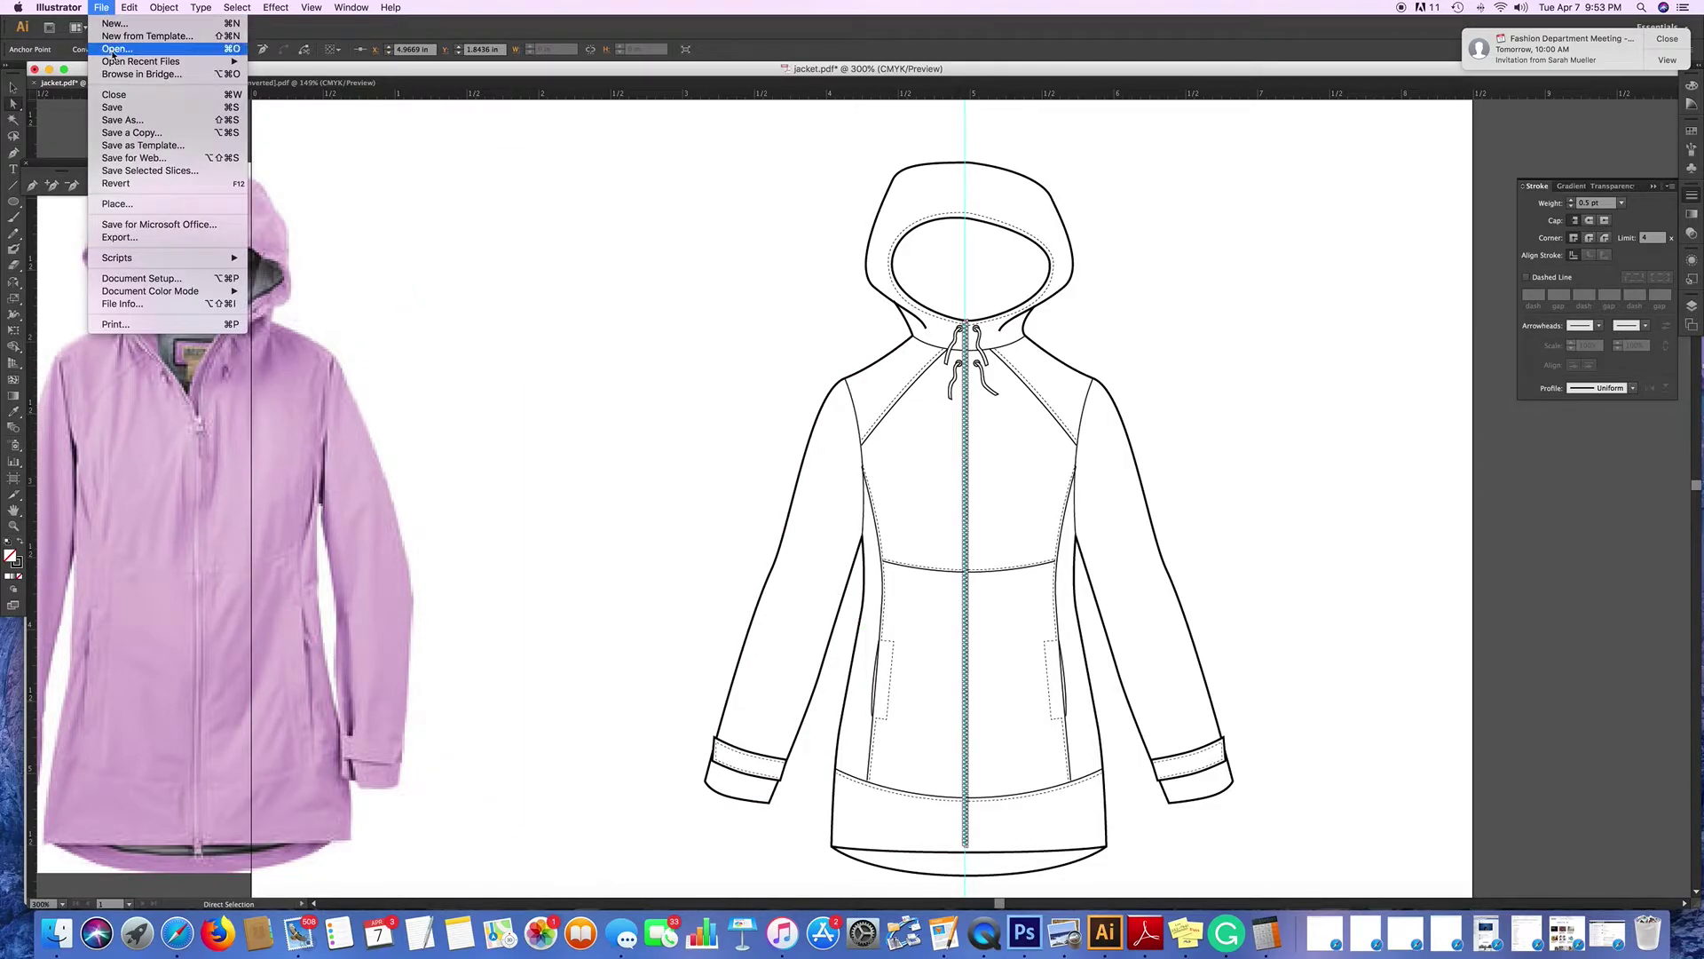
pyautogui.click(116, 51)
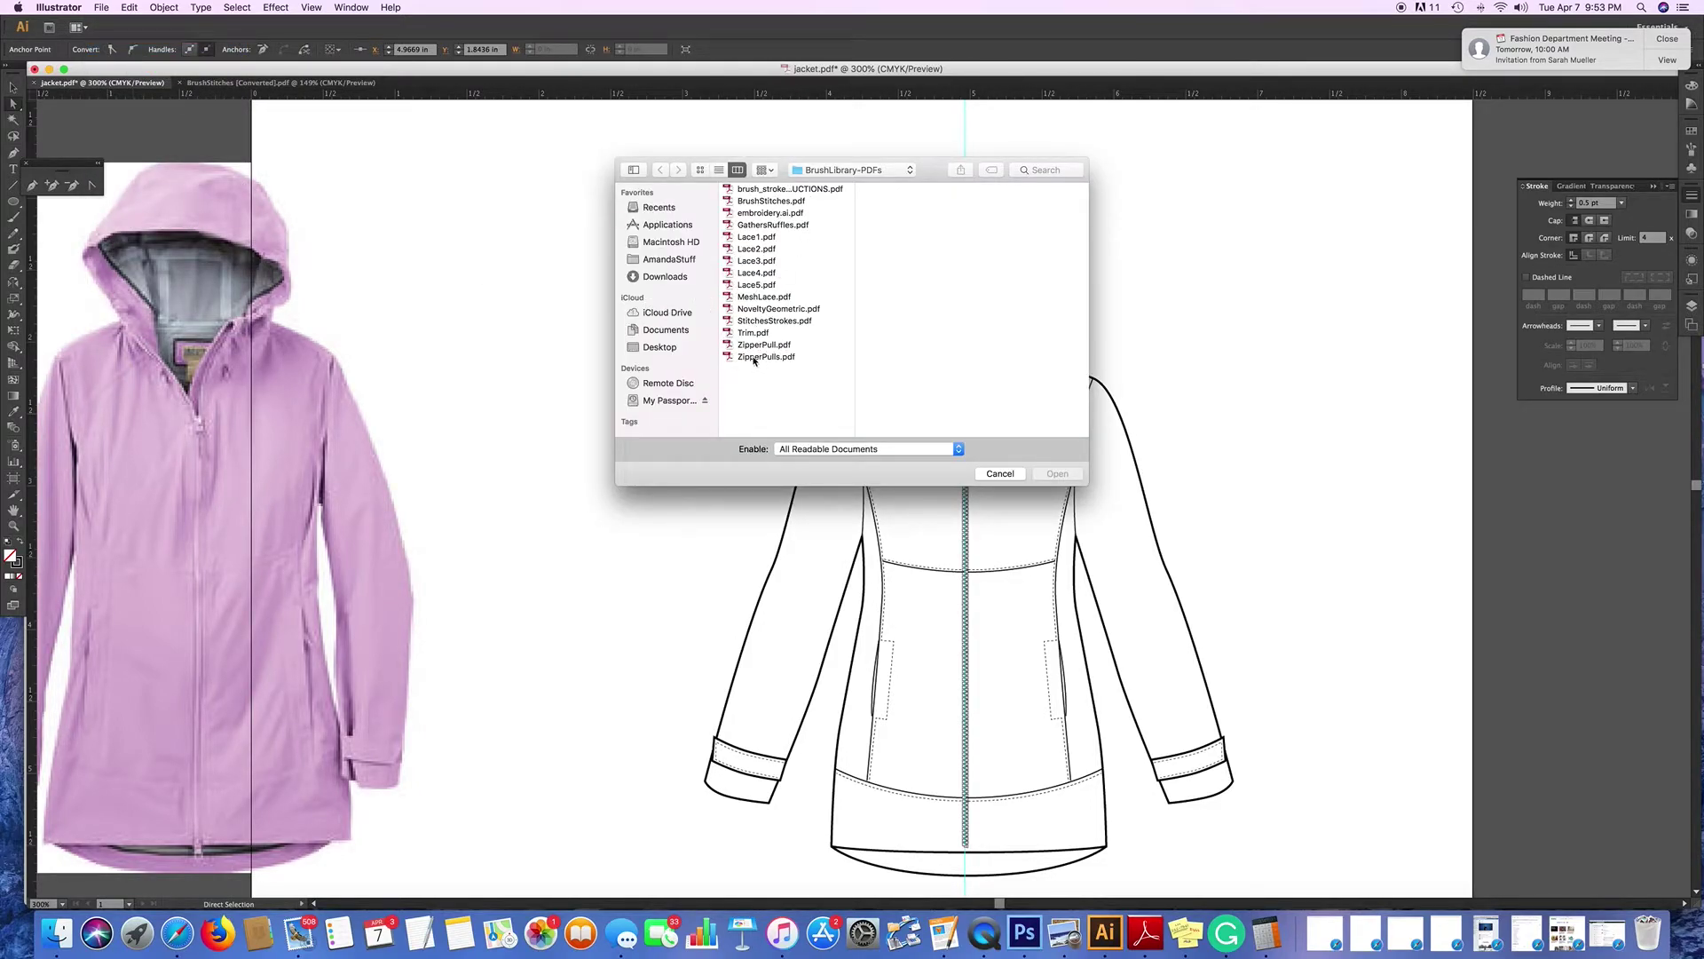
pyautogui.click(754, 358)
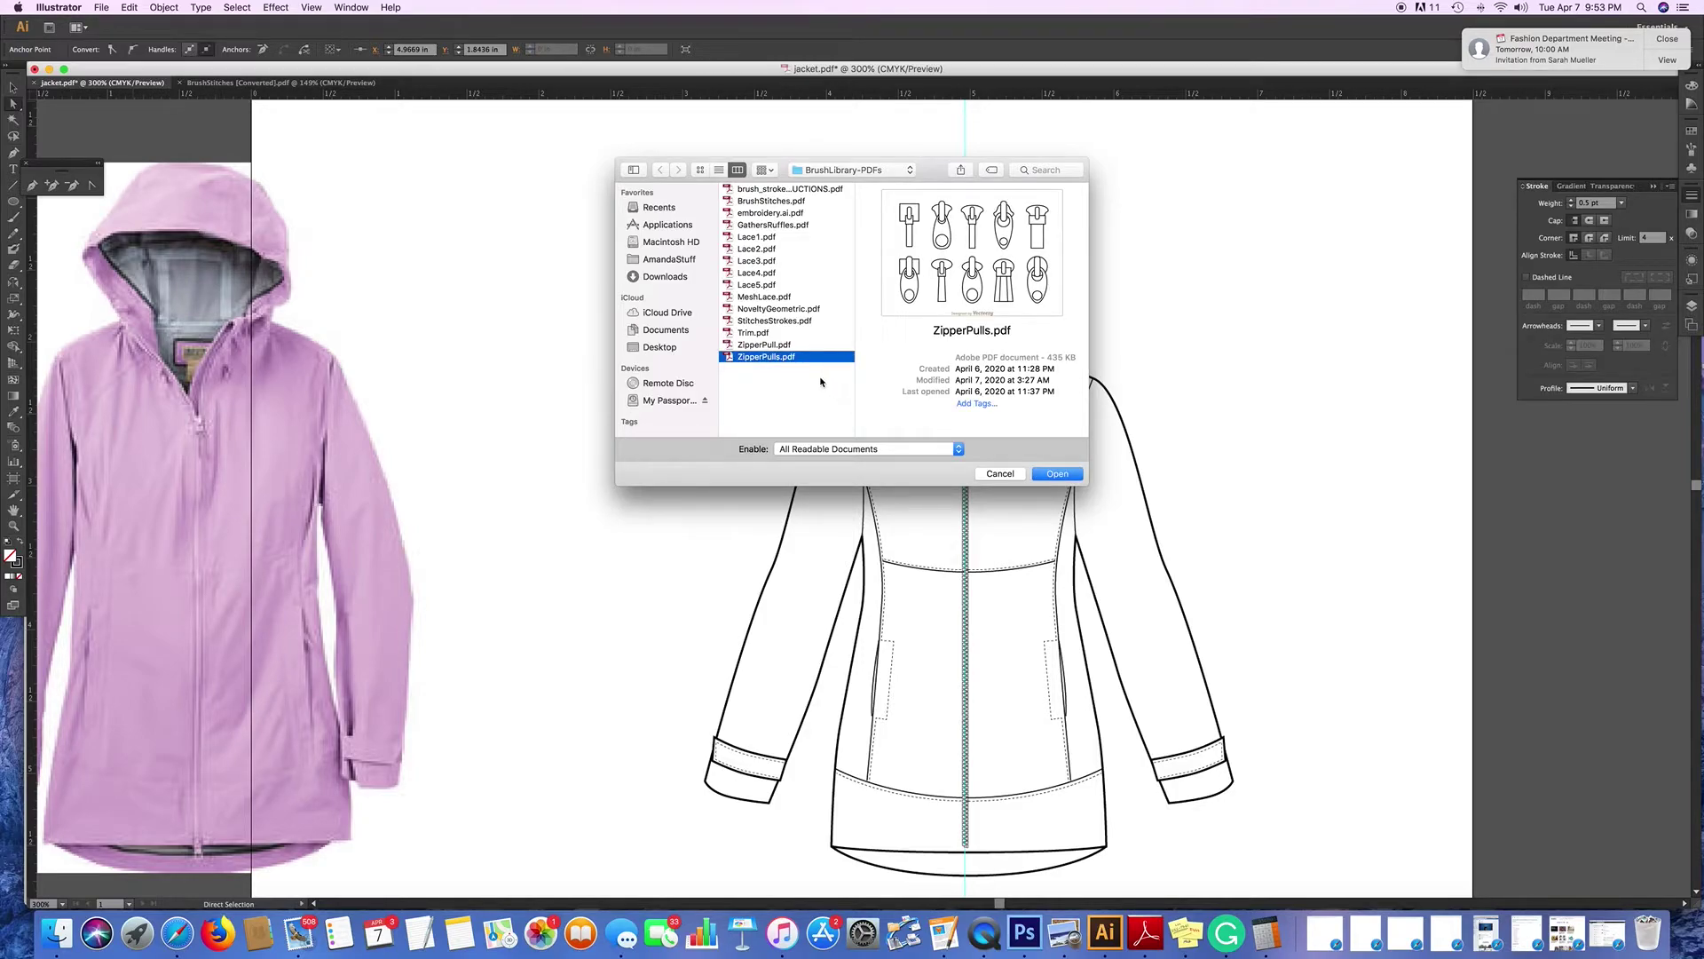
pyautogui.click(761, 348)
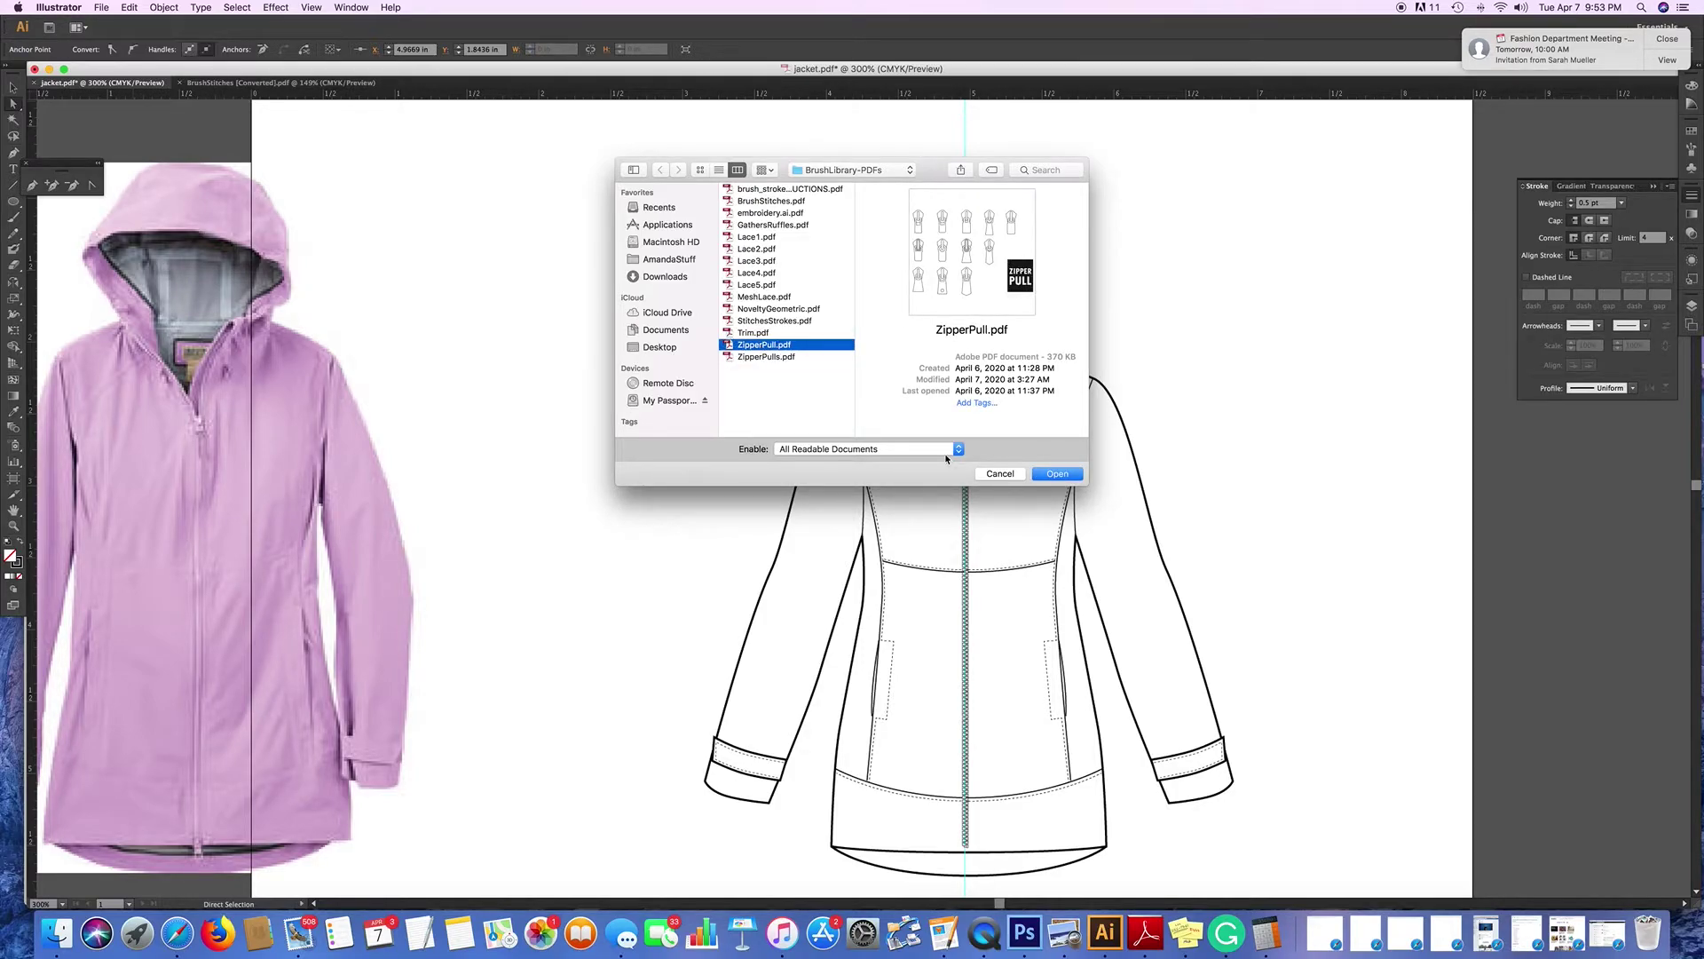
pyautogui.click(1058, 474)
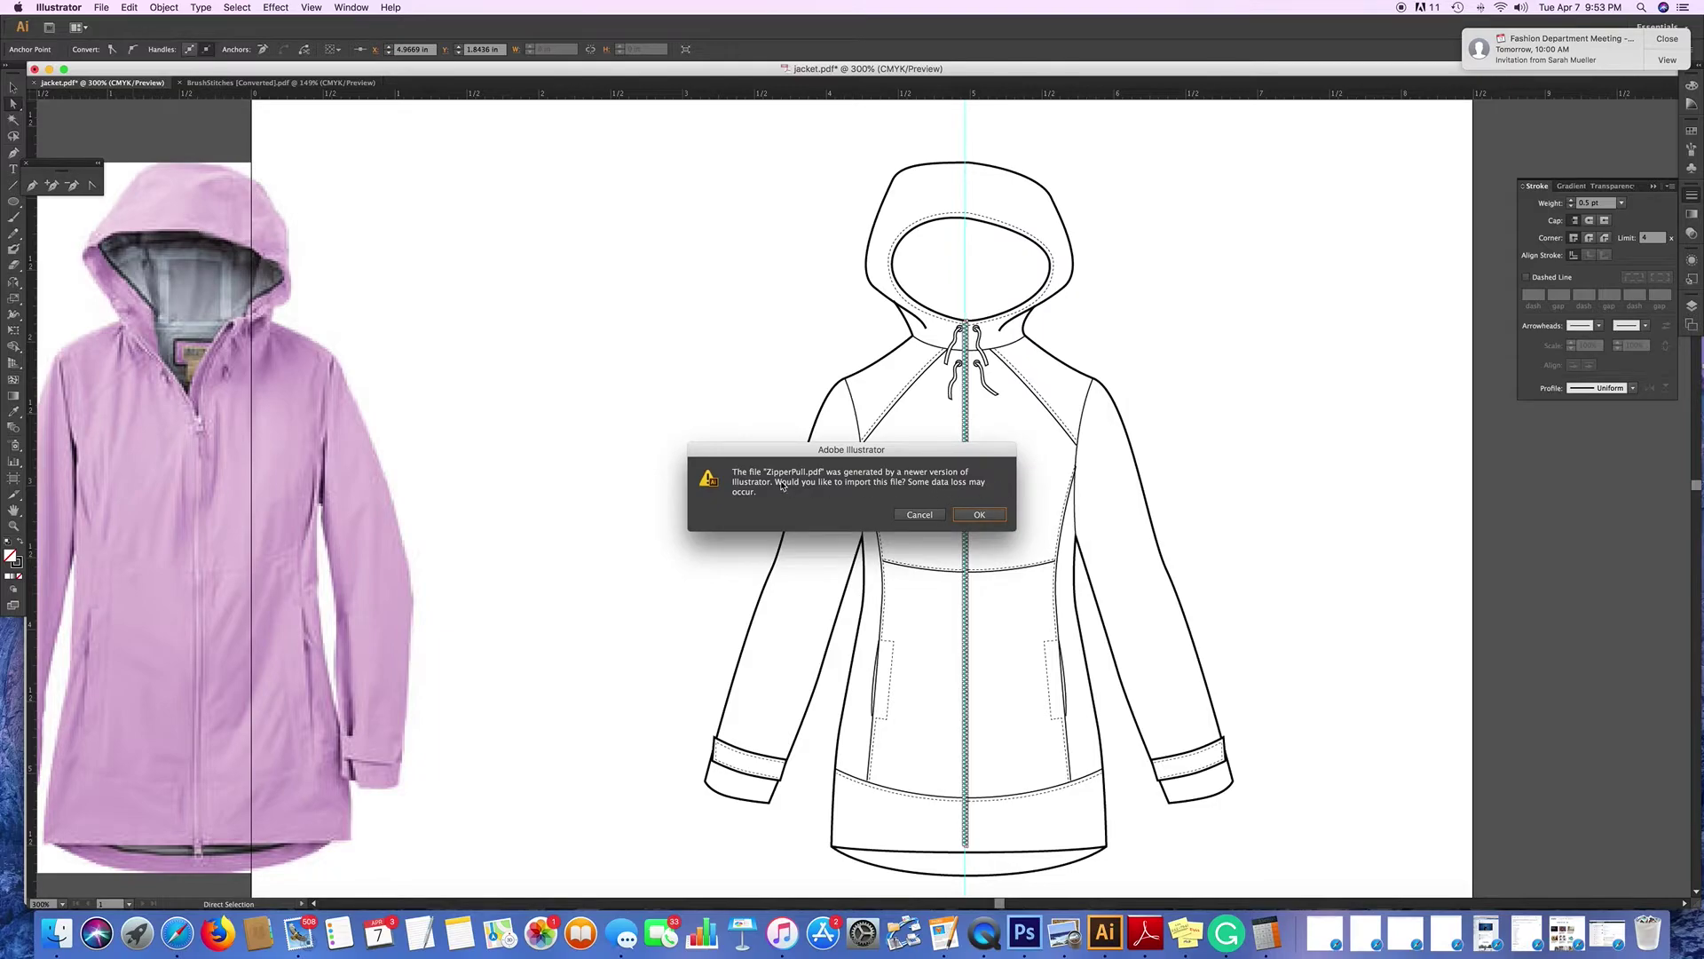
pyautogui.click(979, 514)
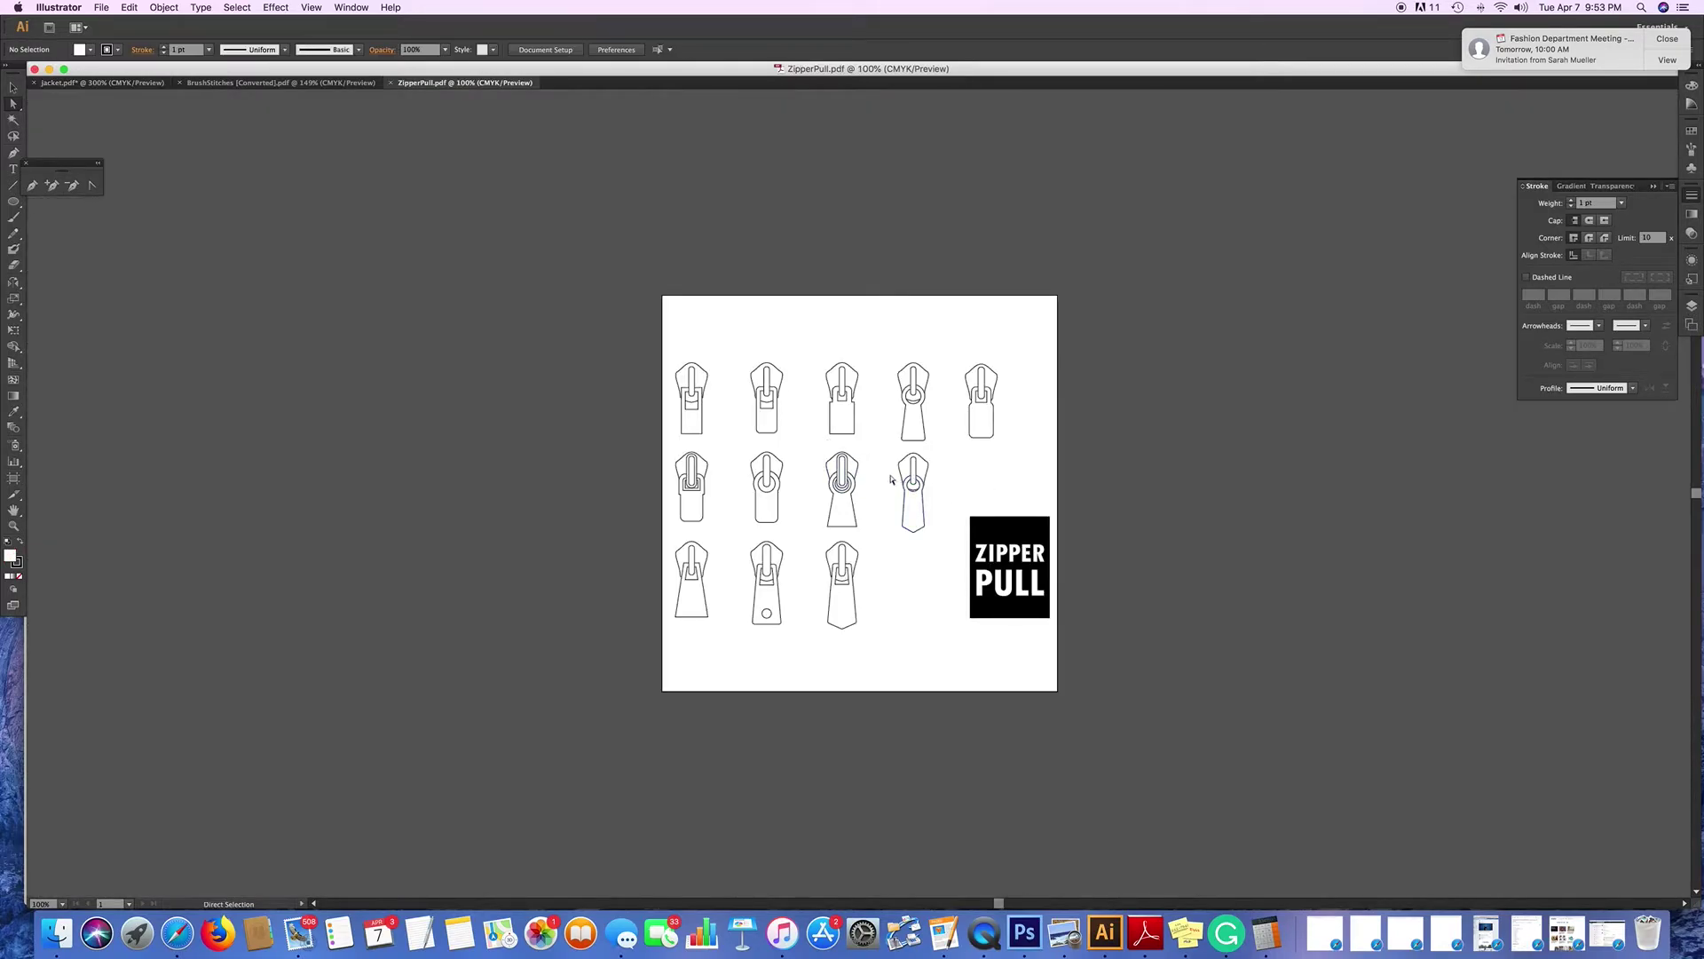
# Marquee-select the third zipper pull in ZipperPull.pdf's top row, then return to jacket.pdf.
pyautogui.click(82, 82)
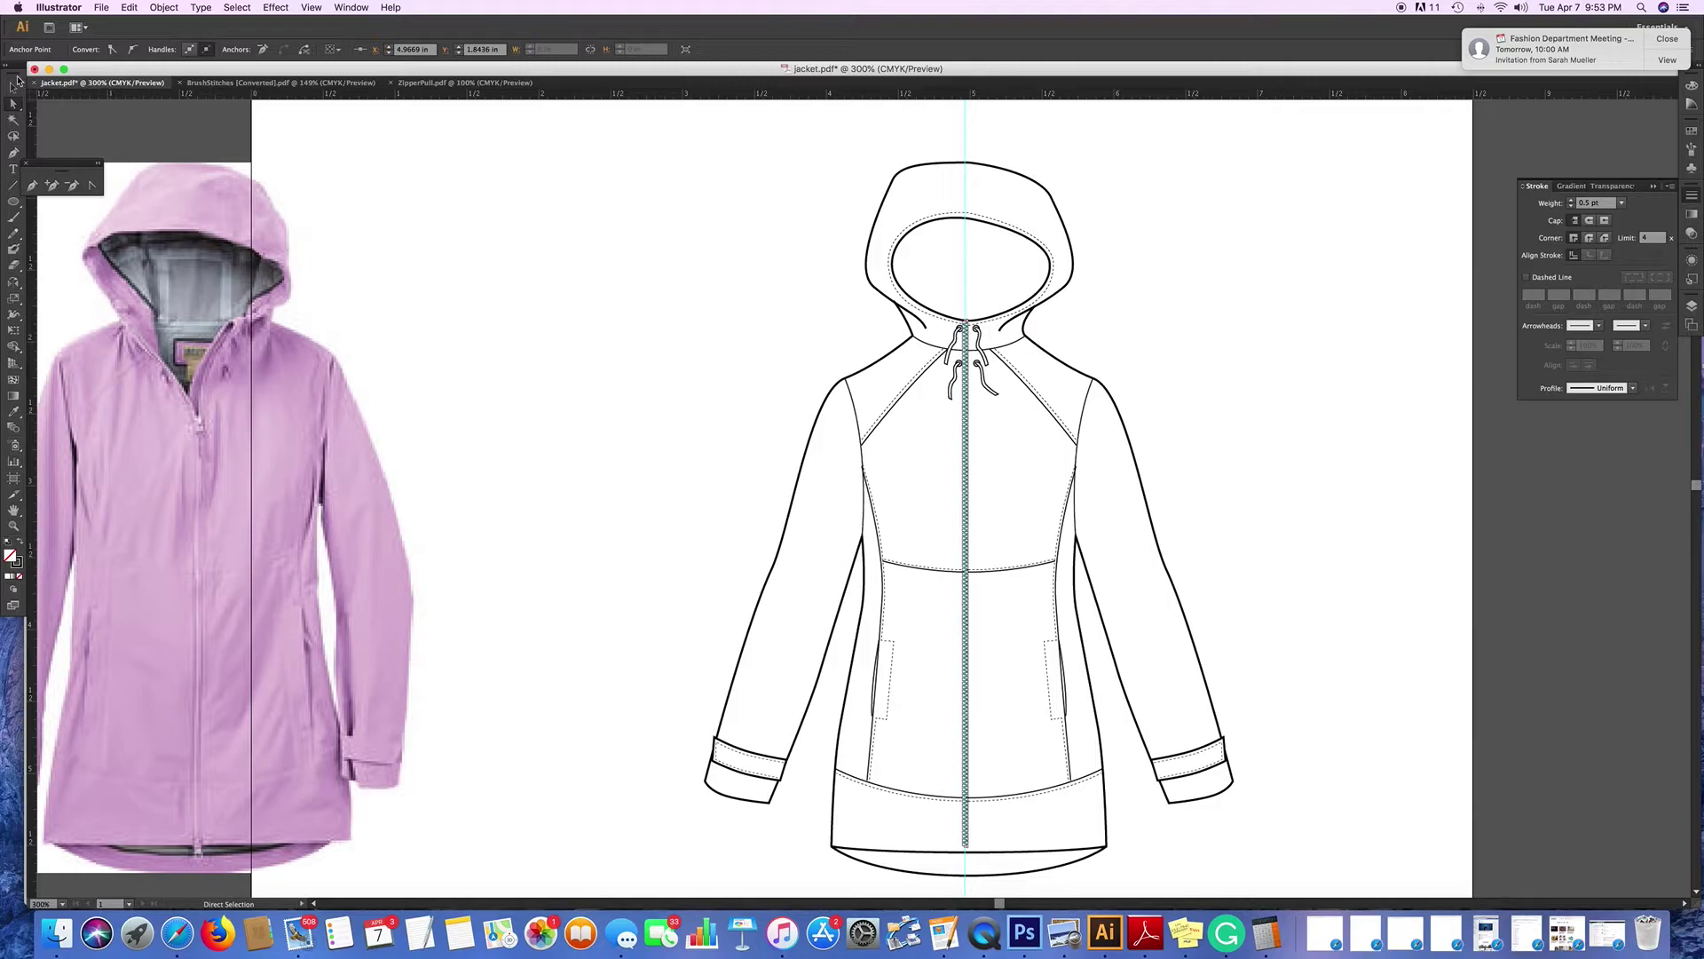
pyautogui.click(411, 82)
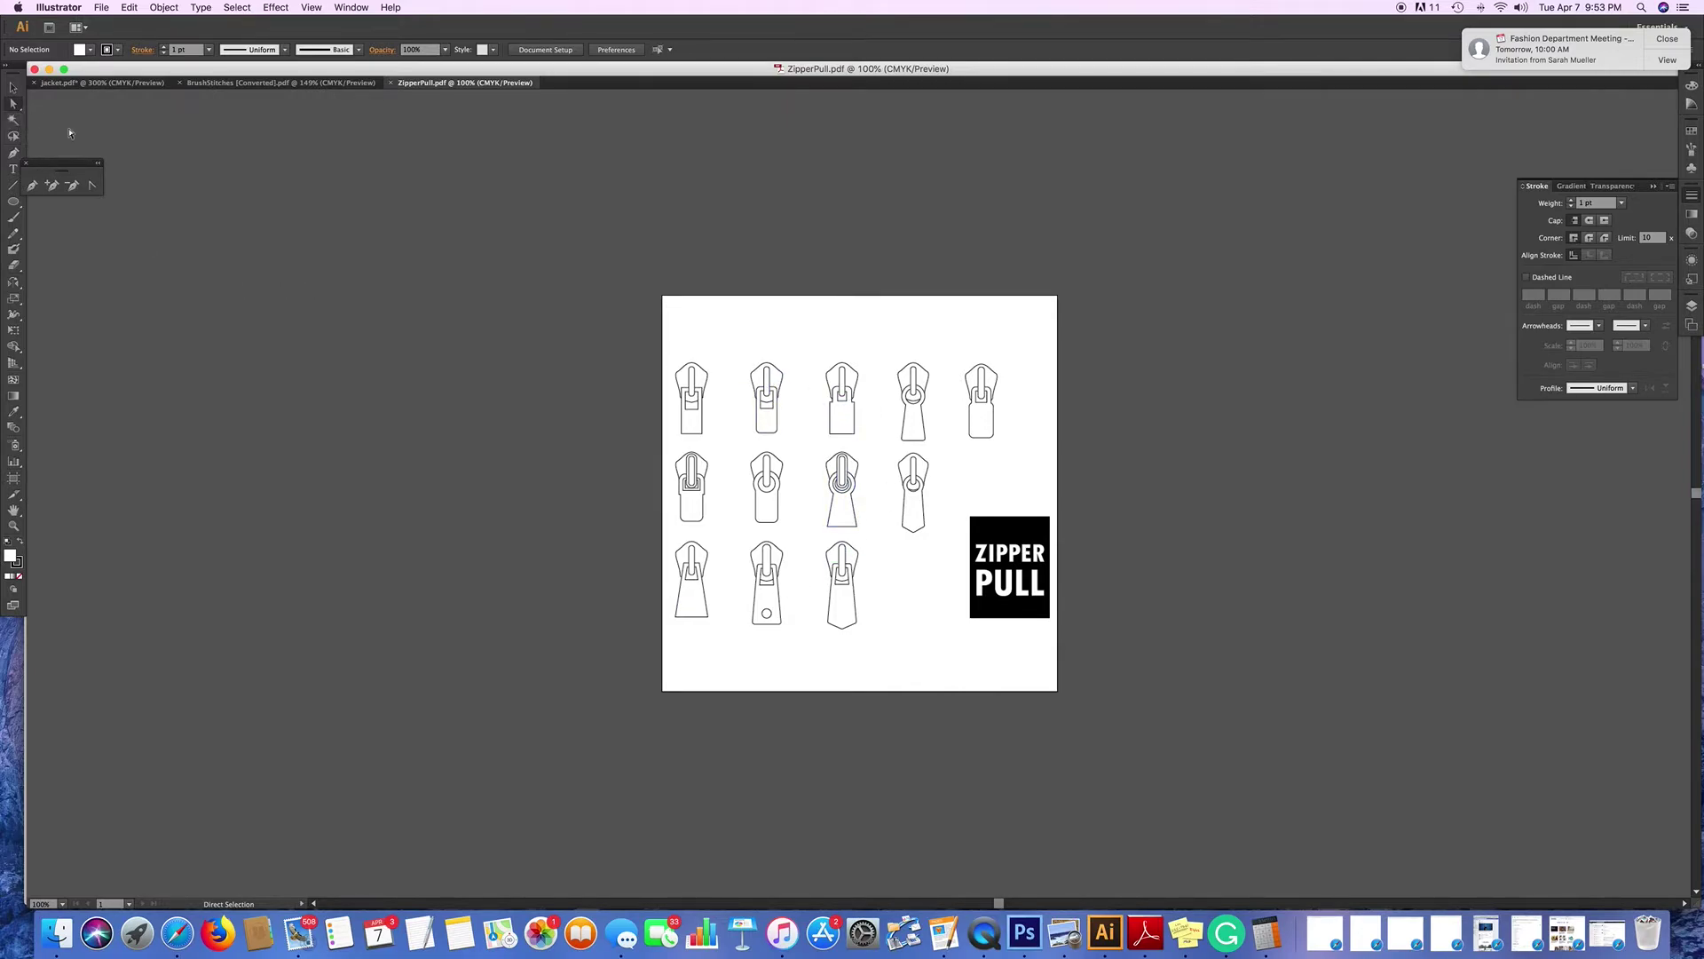
pyautogui.moveTo(816, 360); pyautogui.dragTo(868, 445)
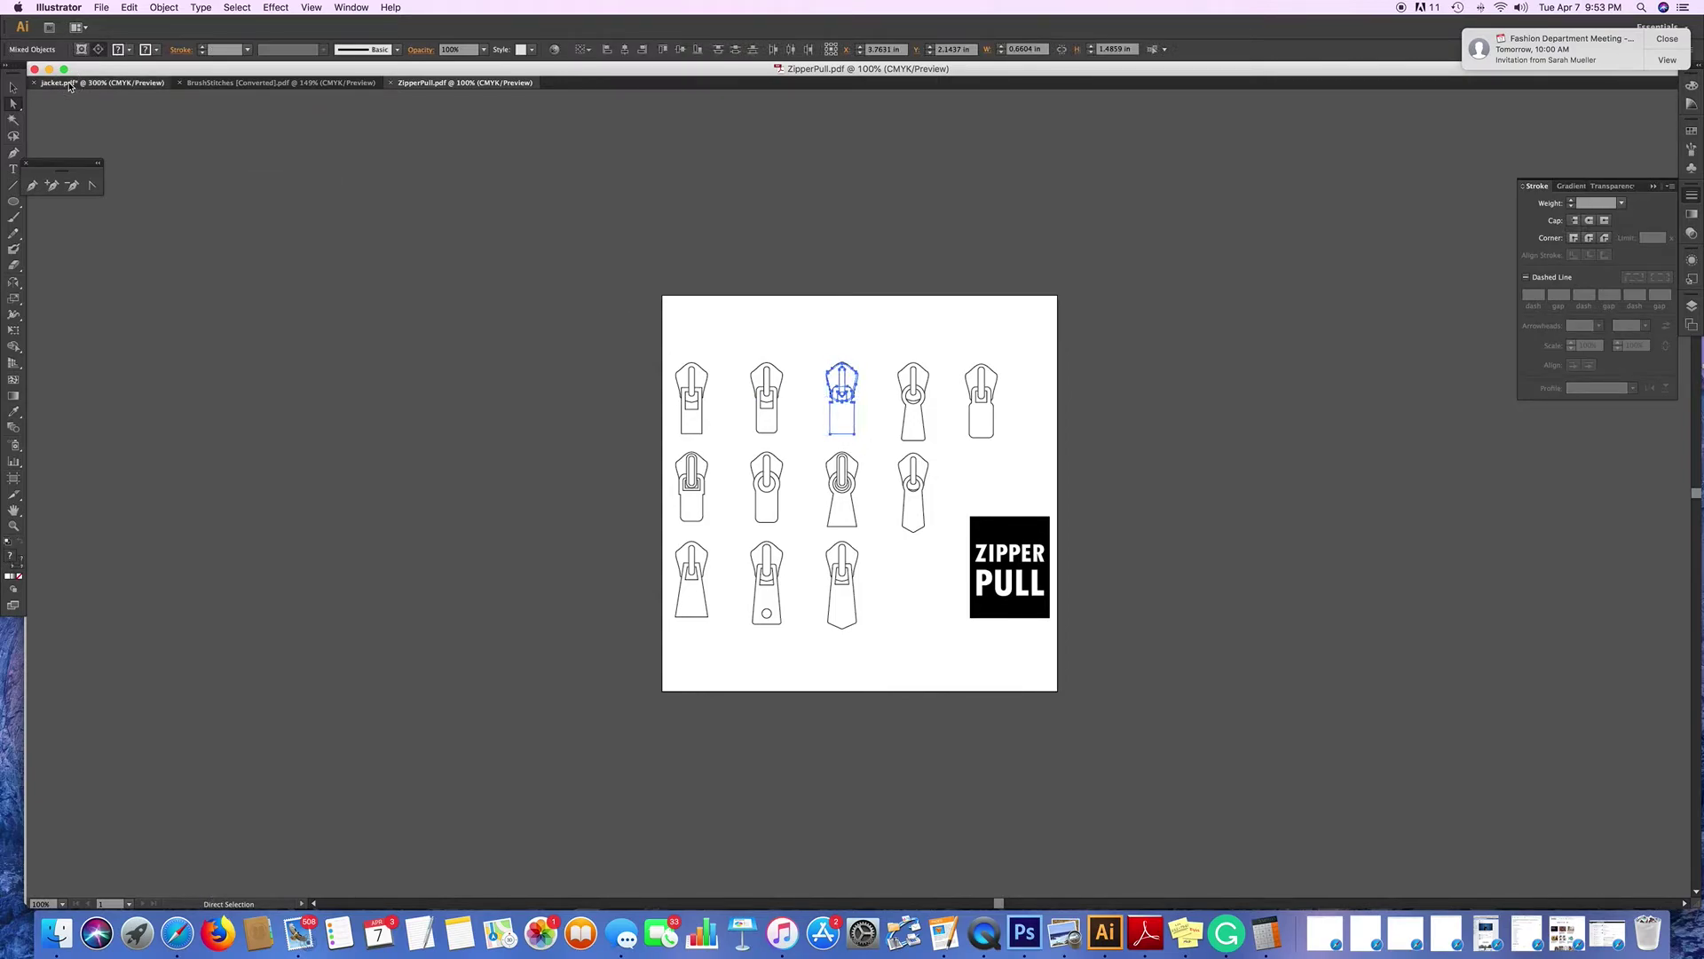
pyautogui.click(98, 82)
# Paste the zipper pull, scale it down to a tiny size, and move it onto the upper chest.
pyautogui.press('super+v')
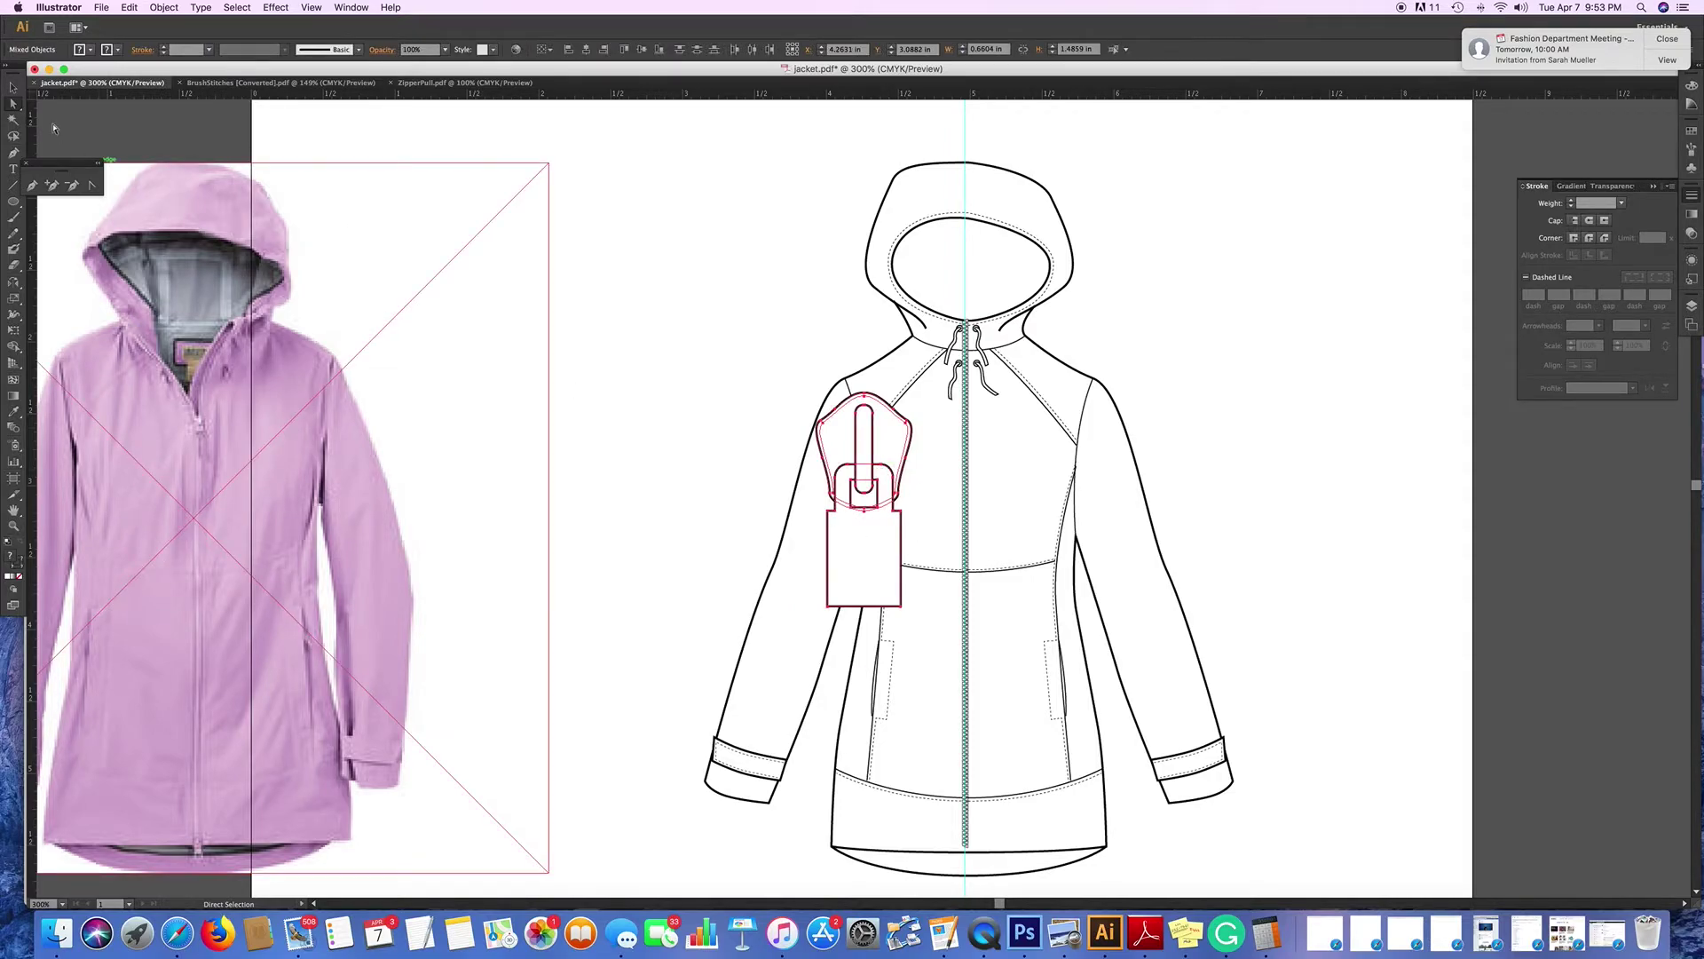
pyautogui.press('v')
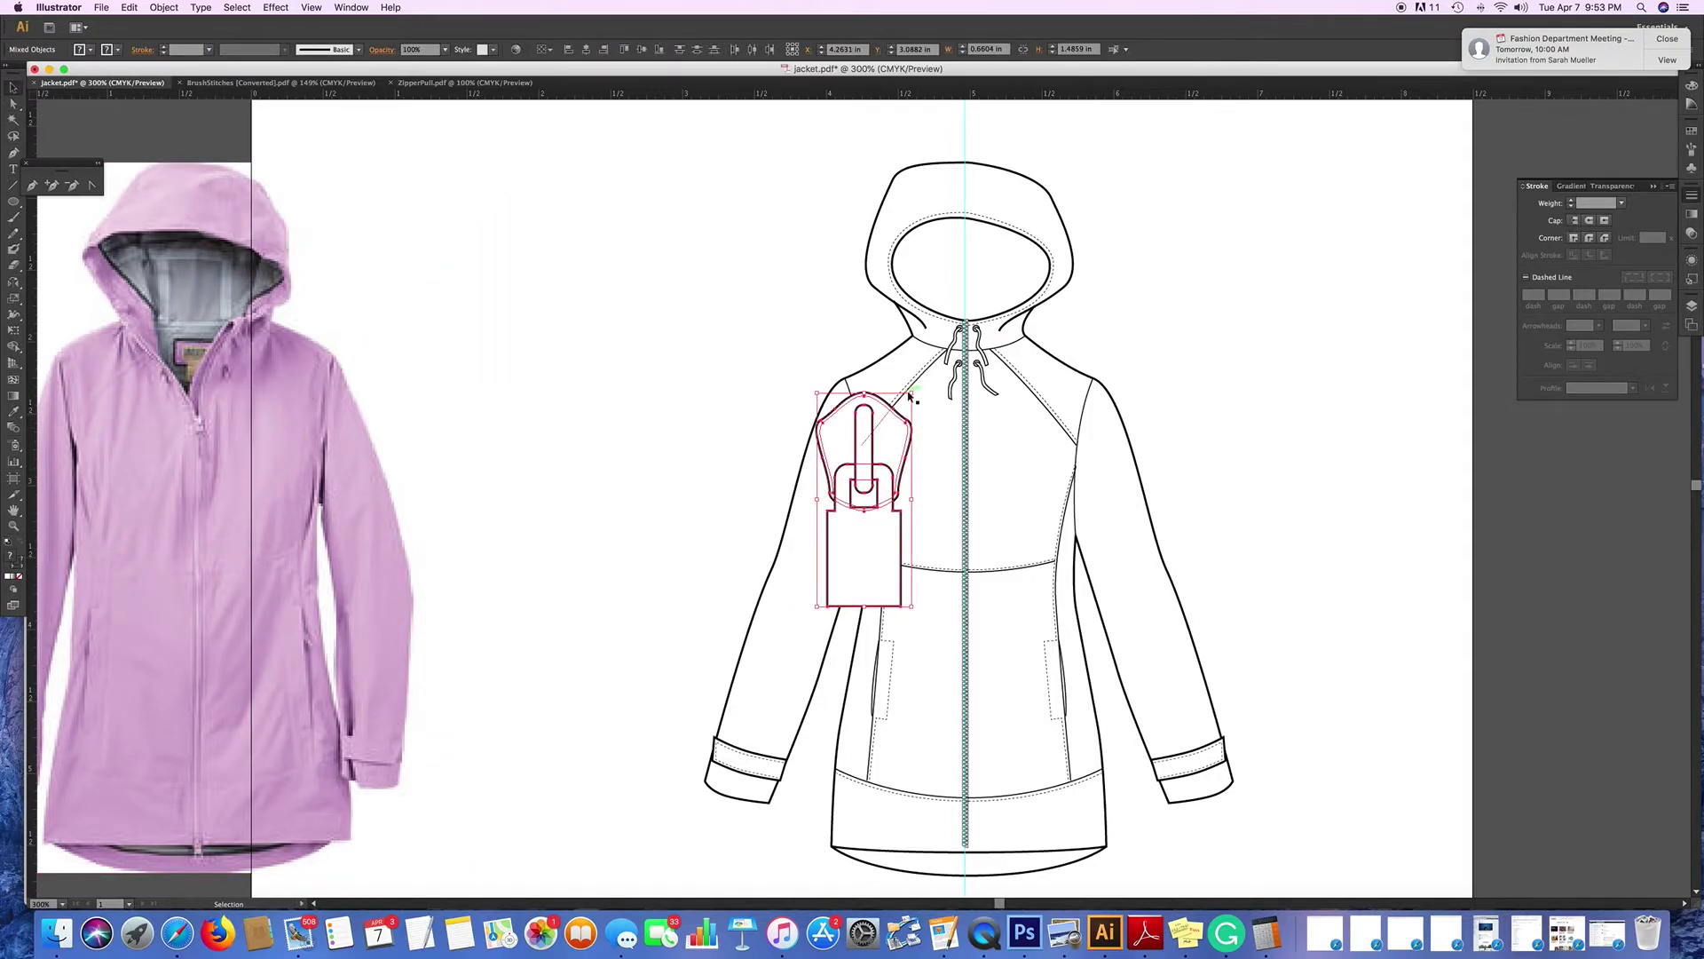
pyautogui.moveTo(914, 391); pyautogui.dragTo(828, 595)
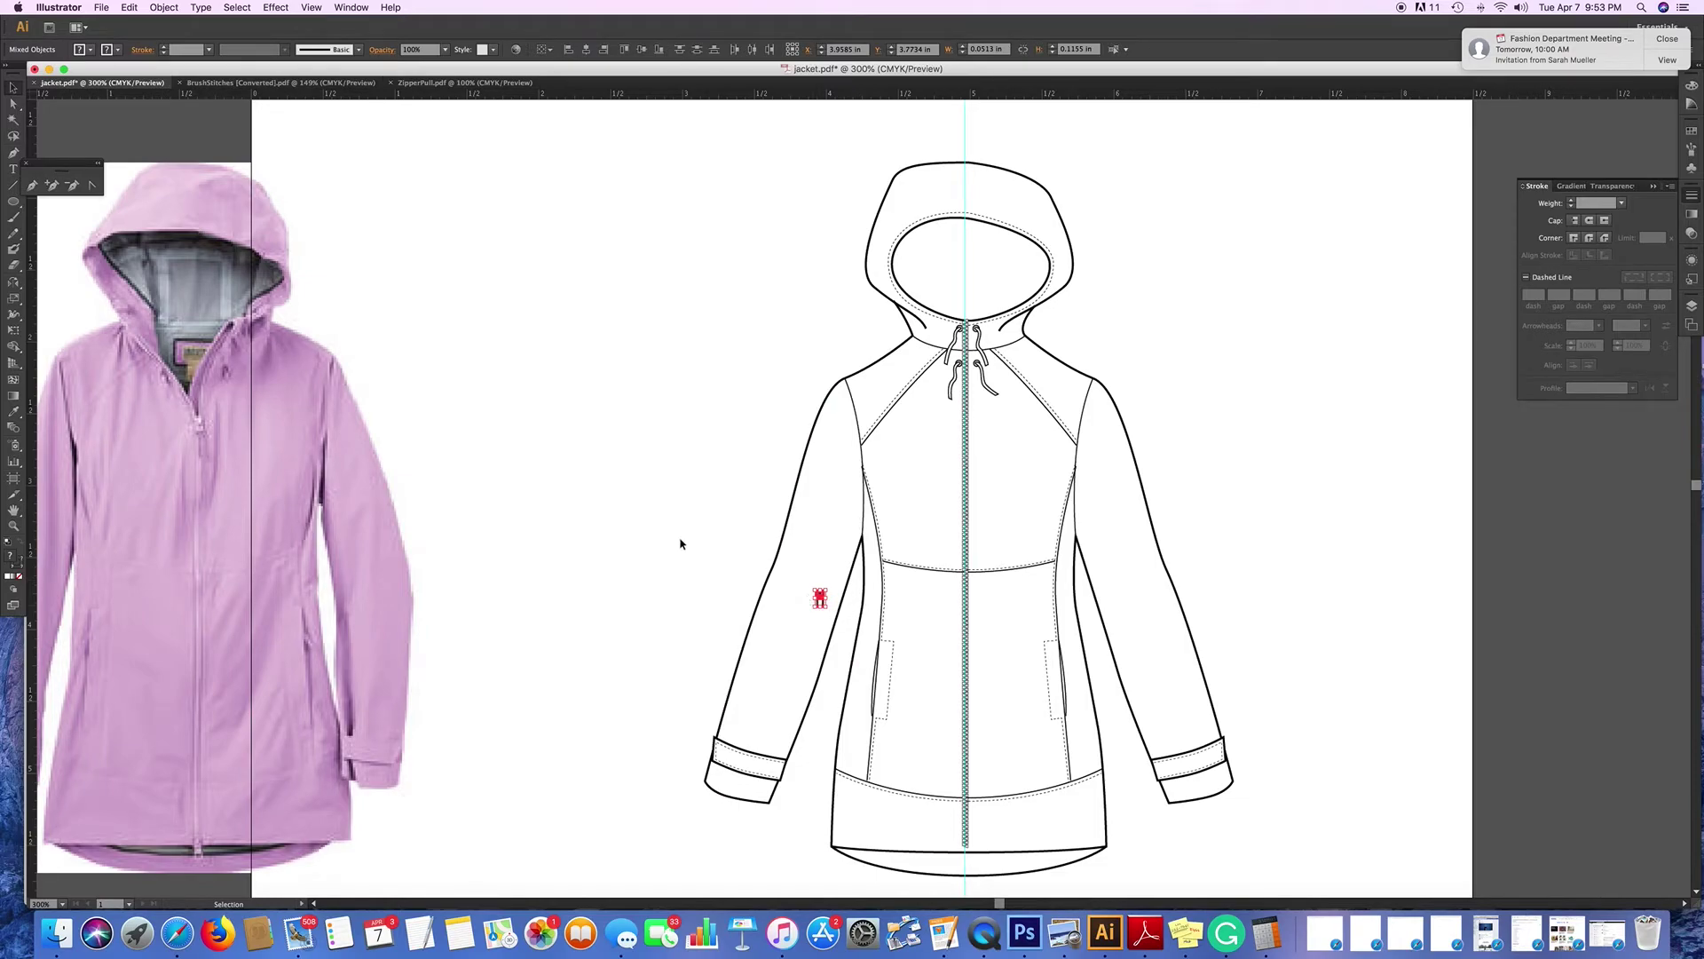
pyautogui.press('super+equal')
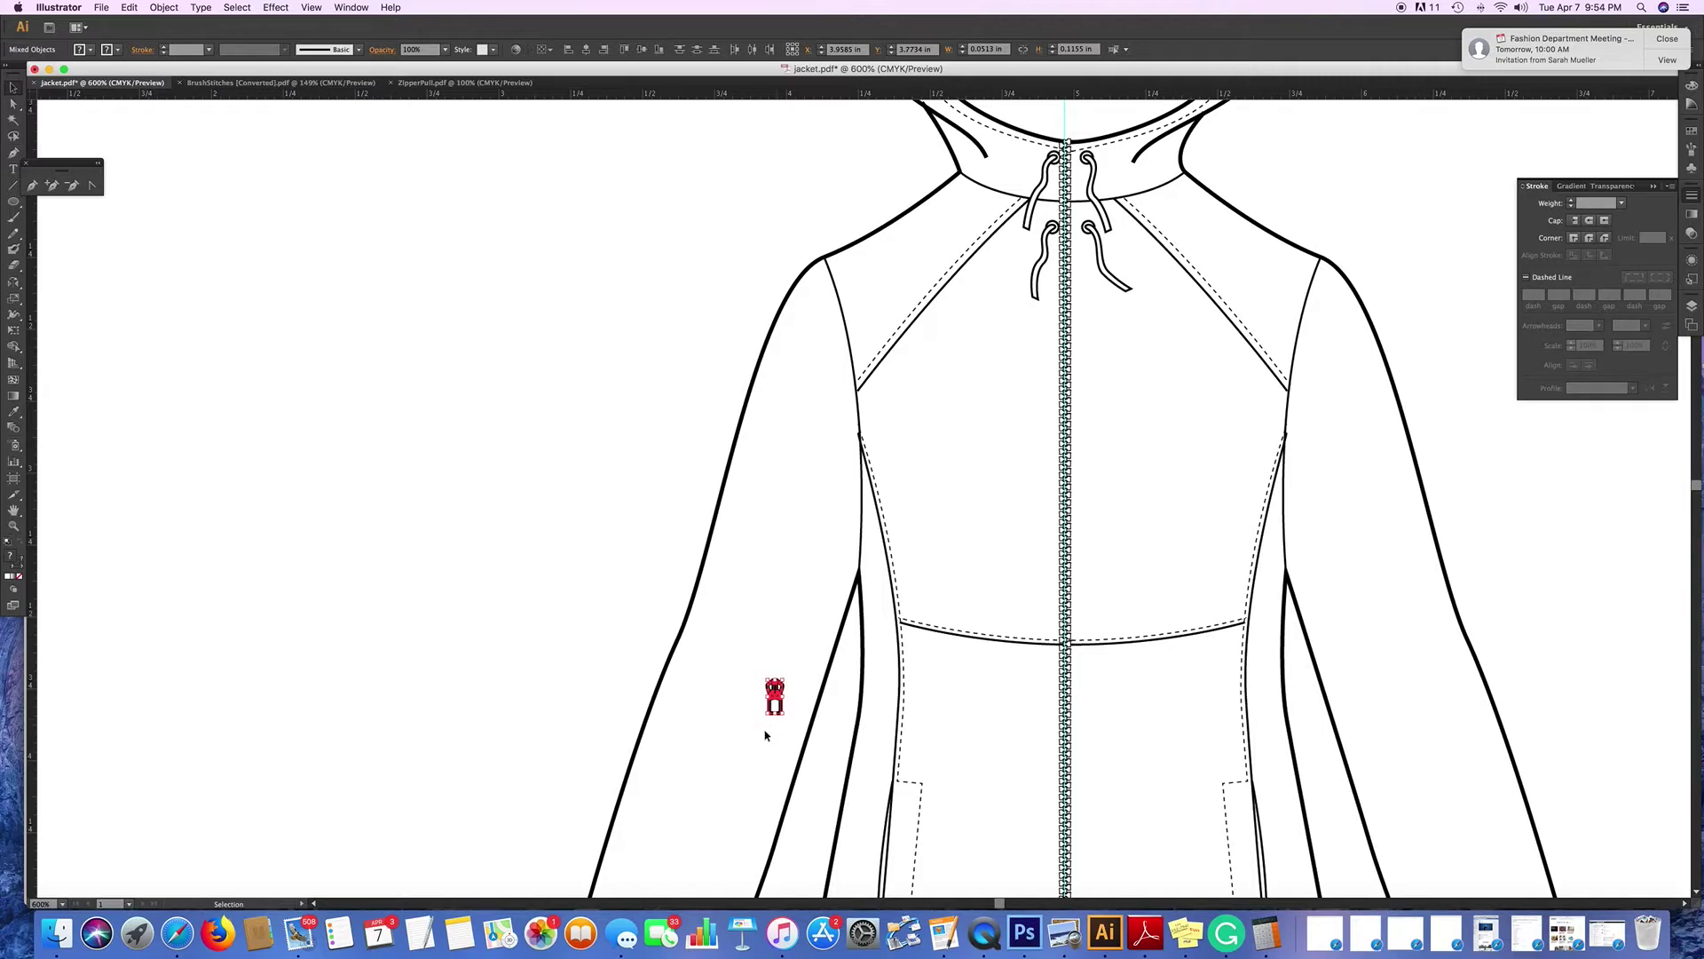
pyautogui.moveTo(775, 698); pyautogui.dragTo(963, 359)
pyautogui.click(970, 387)
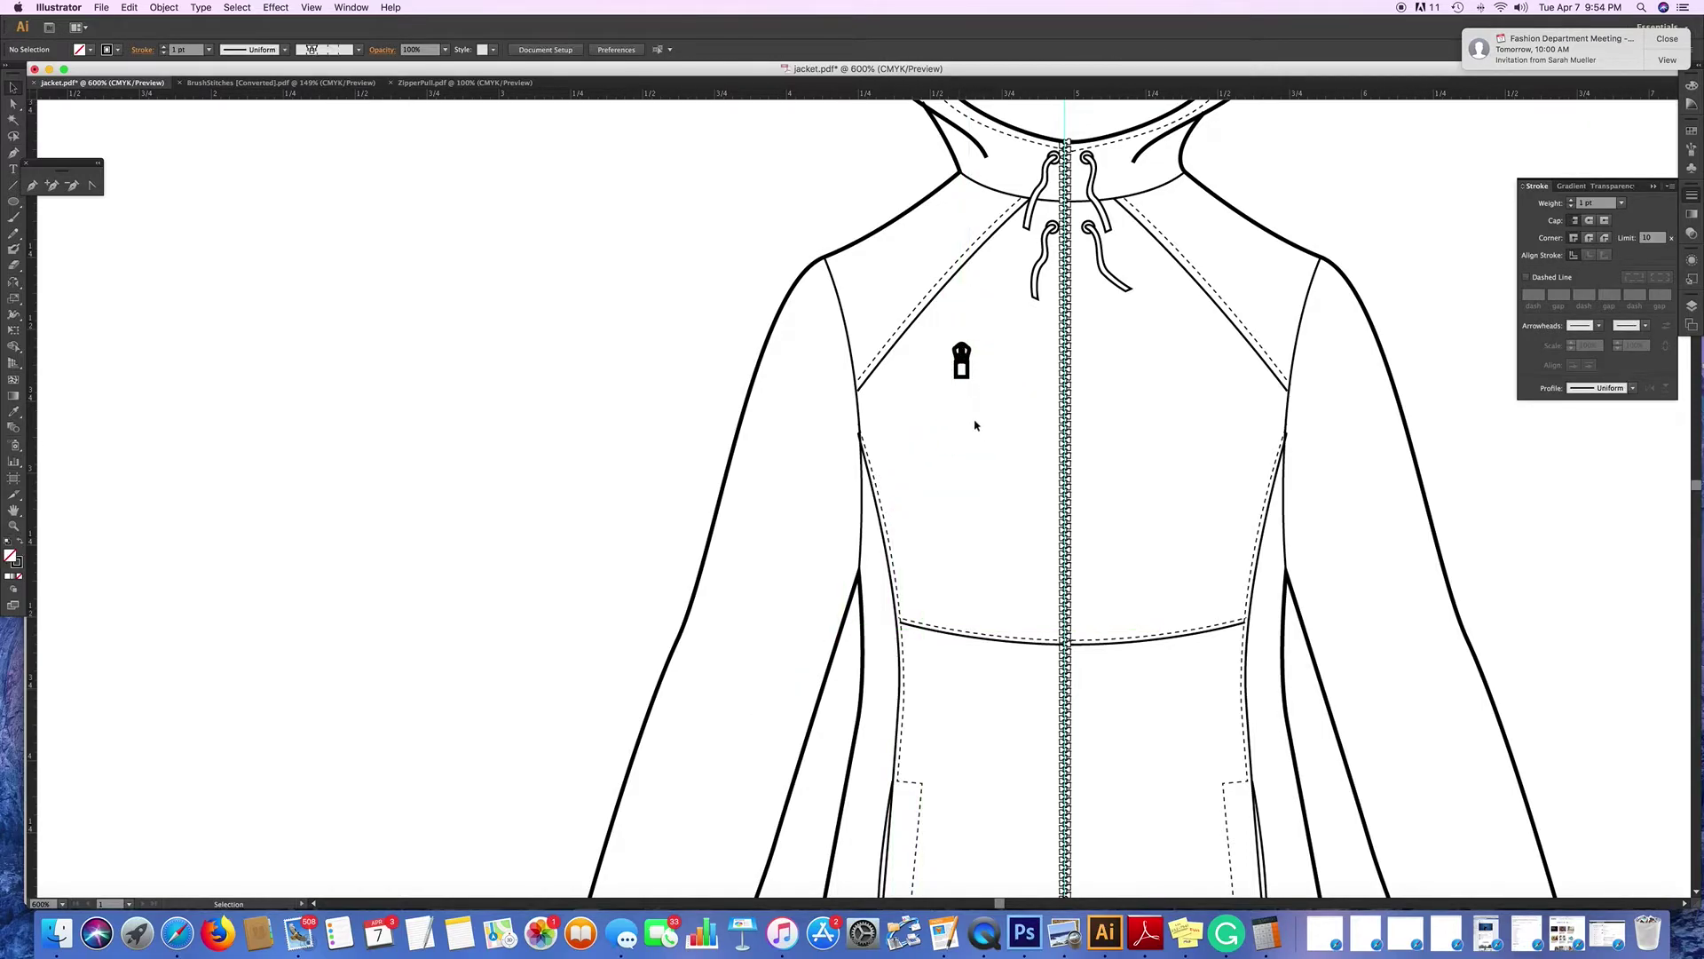
pyautogui.click(964, 371)
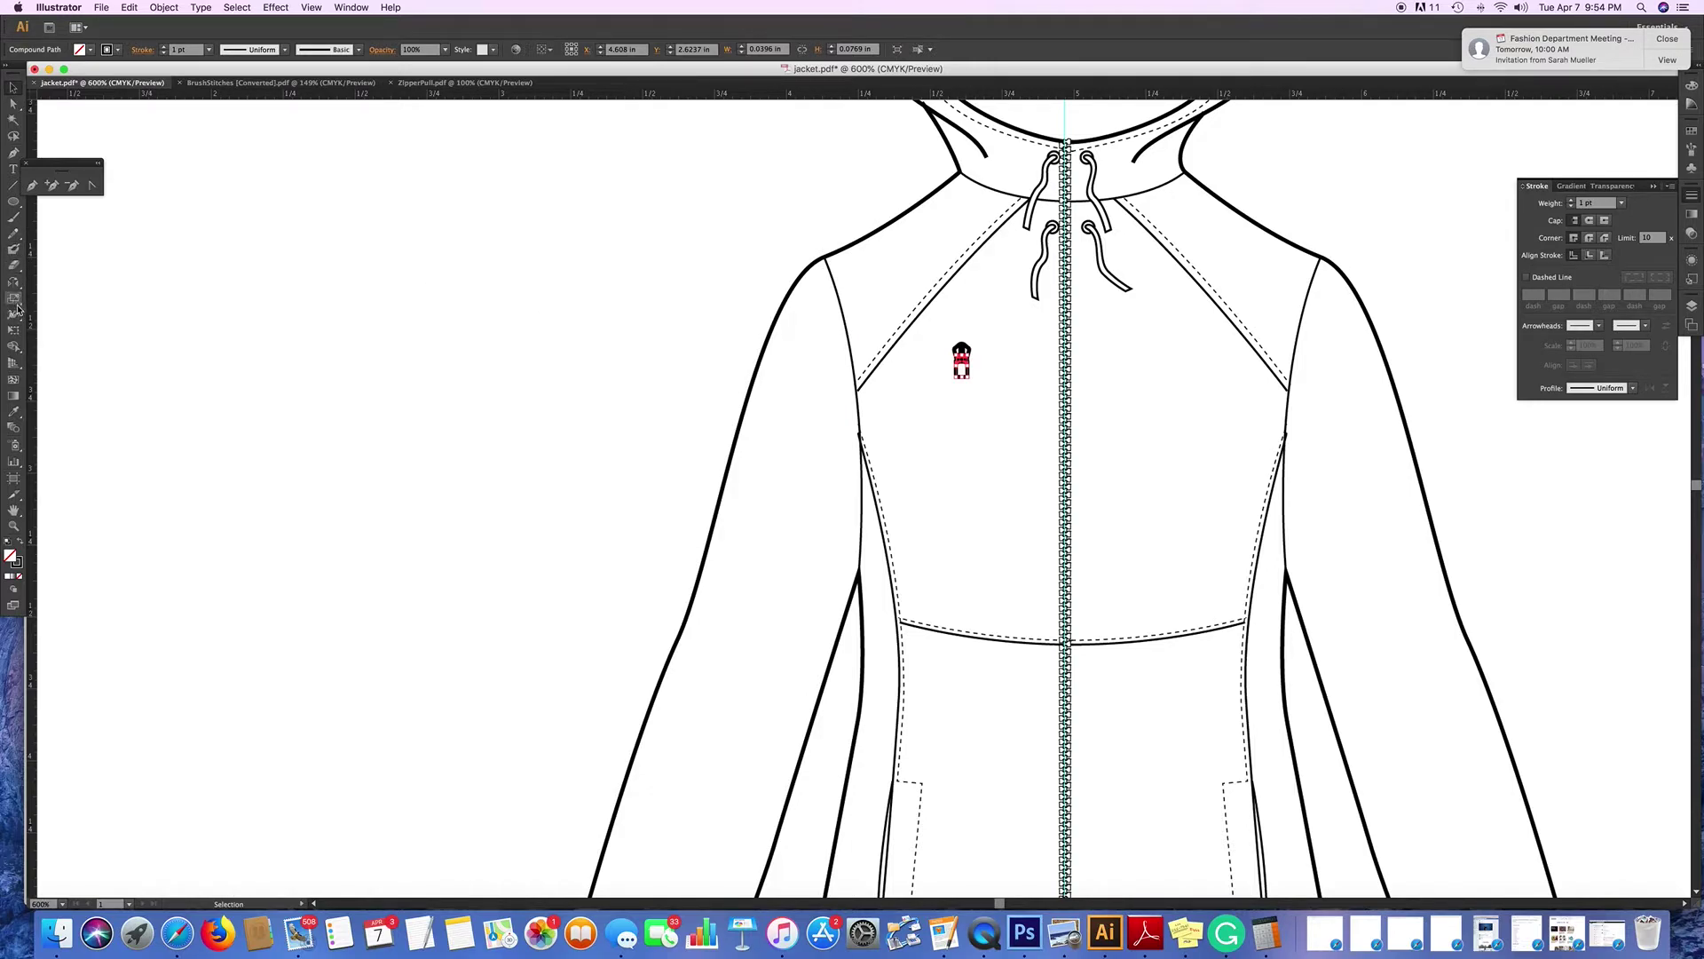
pyautogui.doubleClick(14, 300)
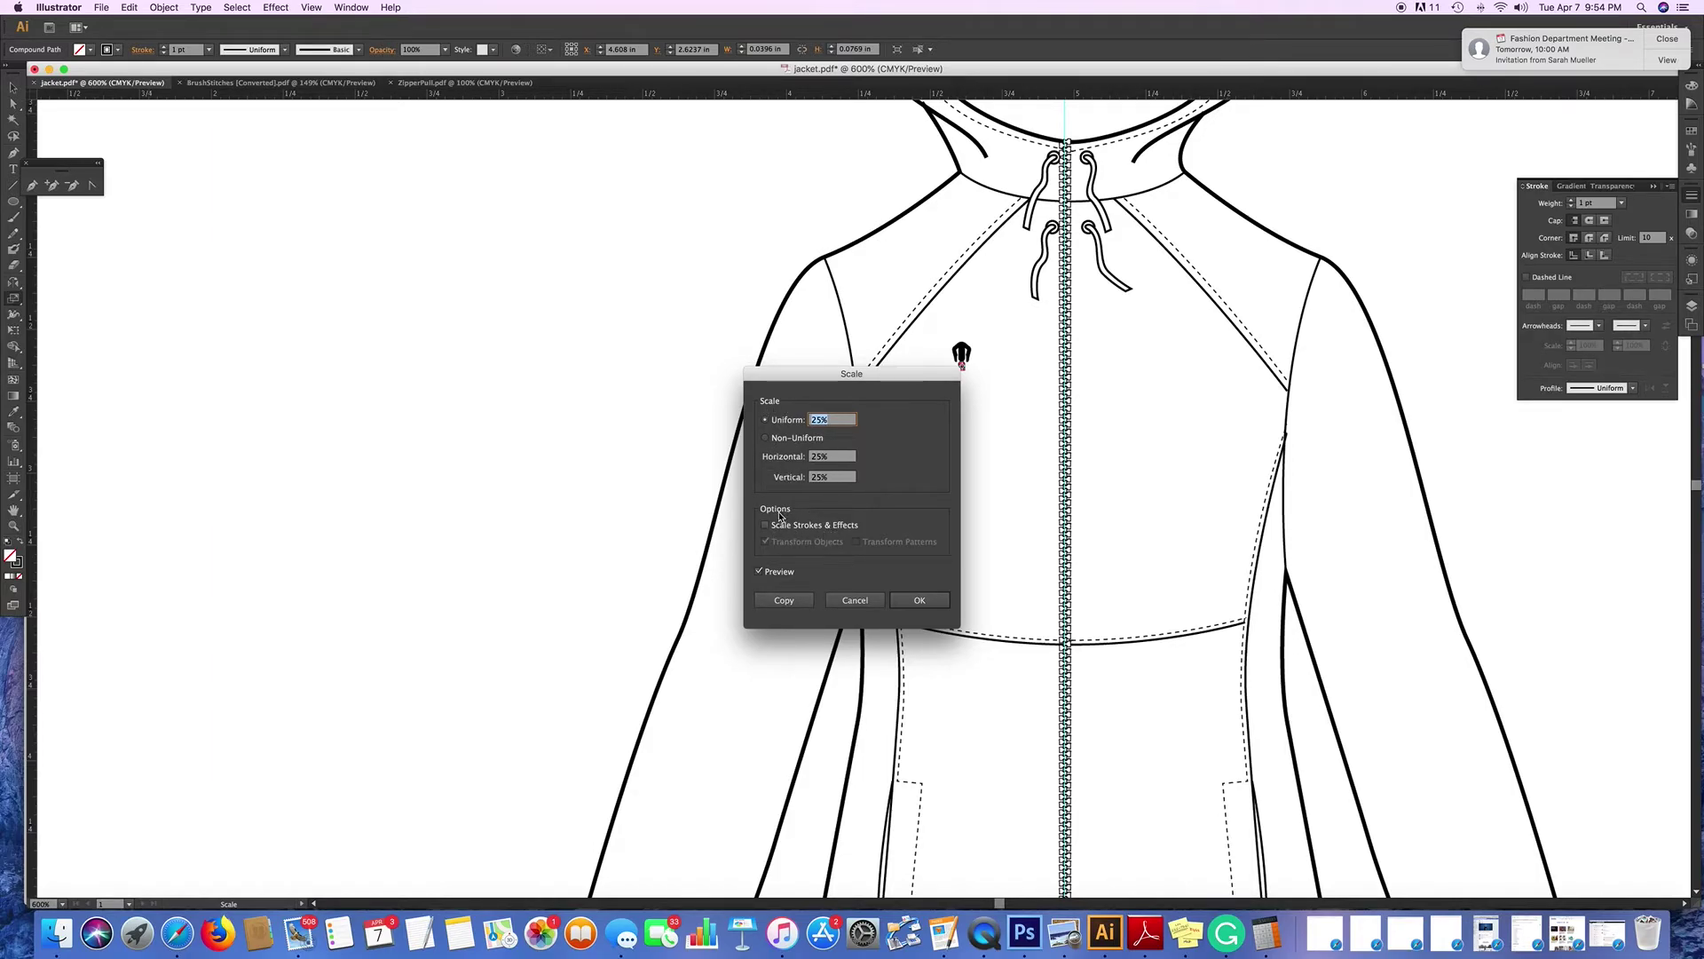
pyautogui.click(767, 527)
pyautogui.moveTo(921, 379); pyautogui.dragTo(806, 368)
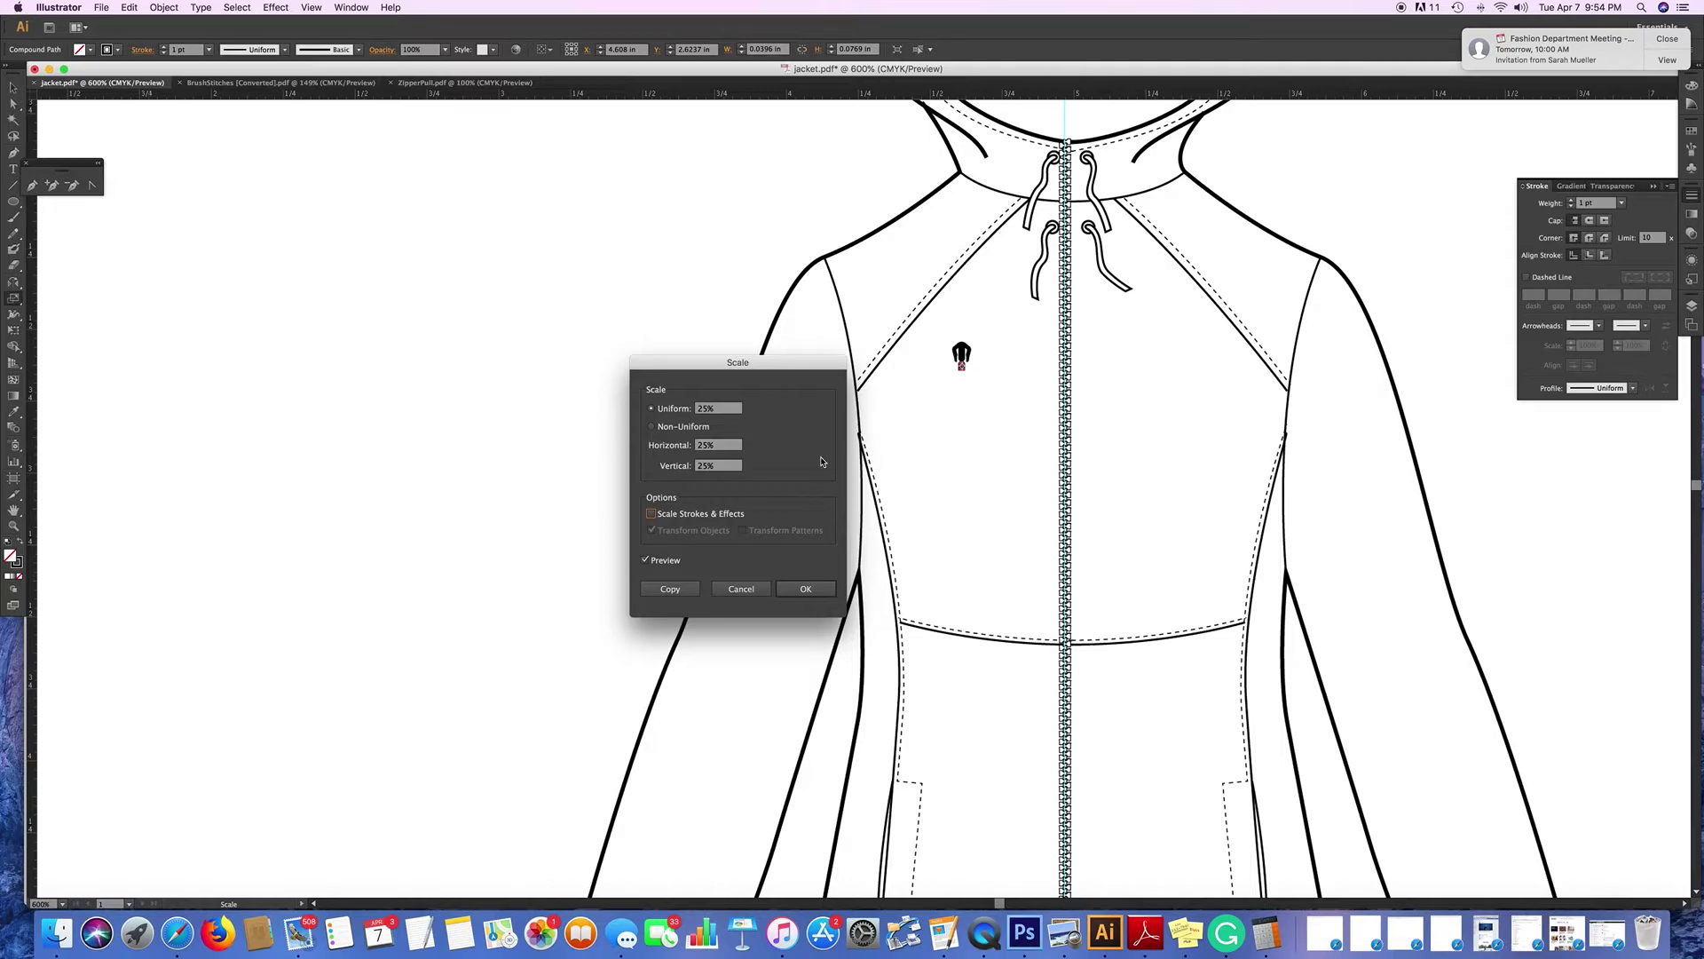
pyautogui.click(743, 590)
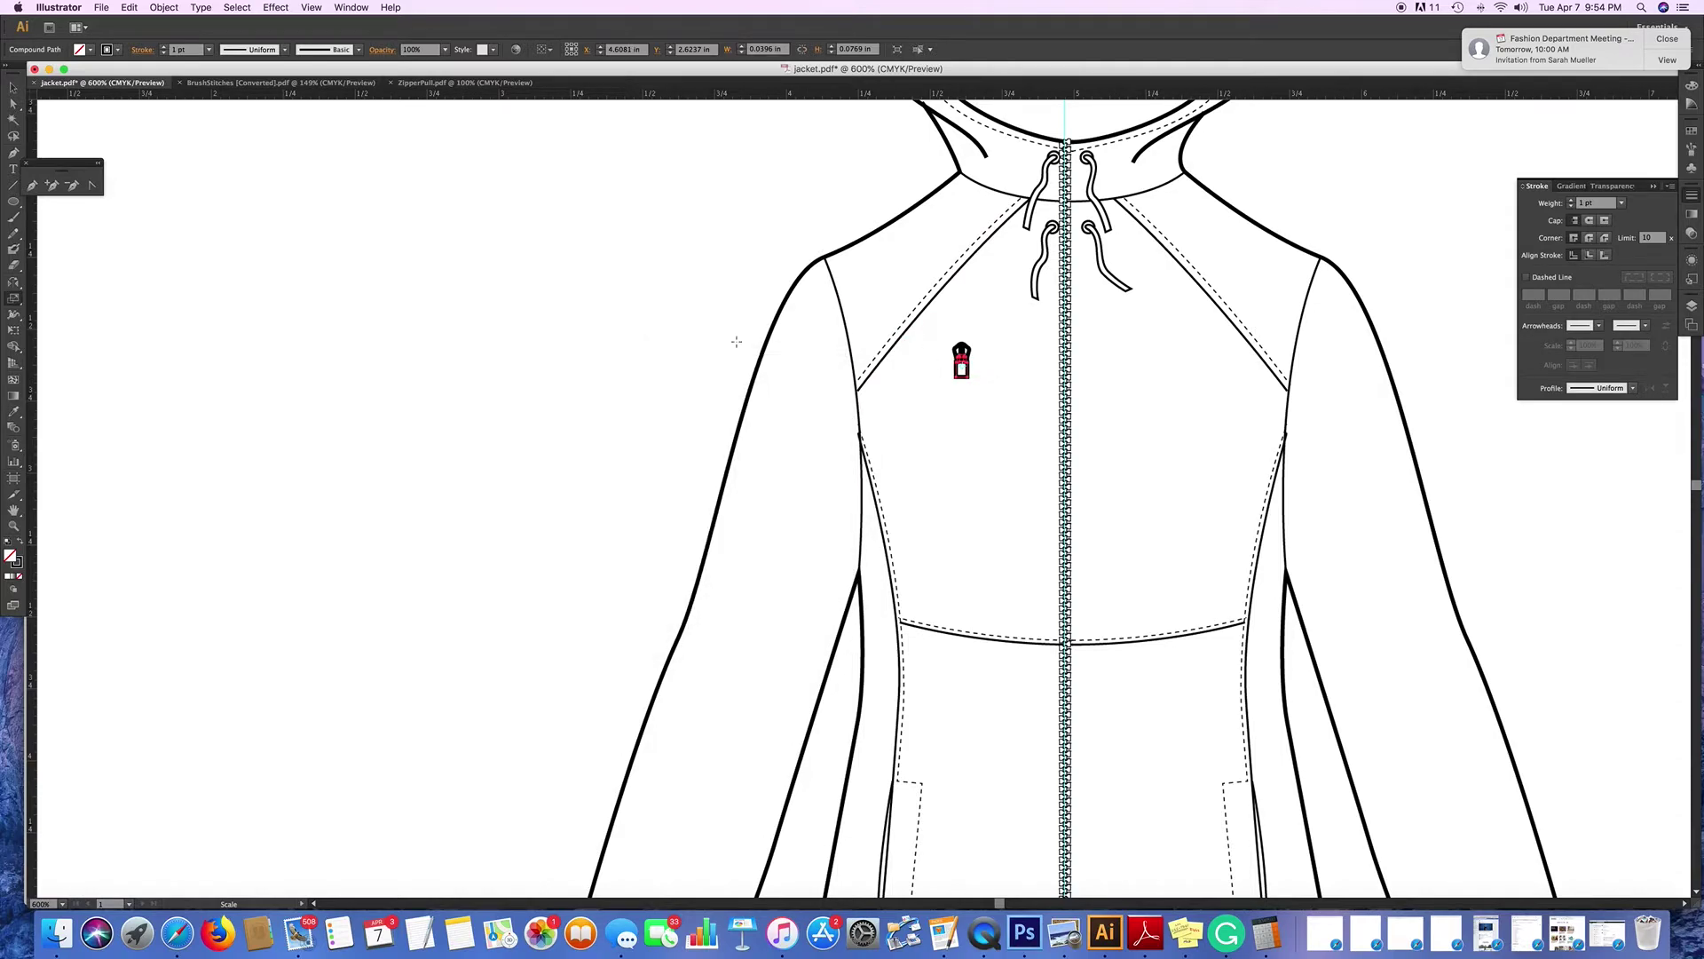
pyautogui.scroll(-2, 267, 248)
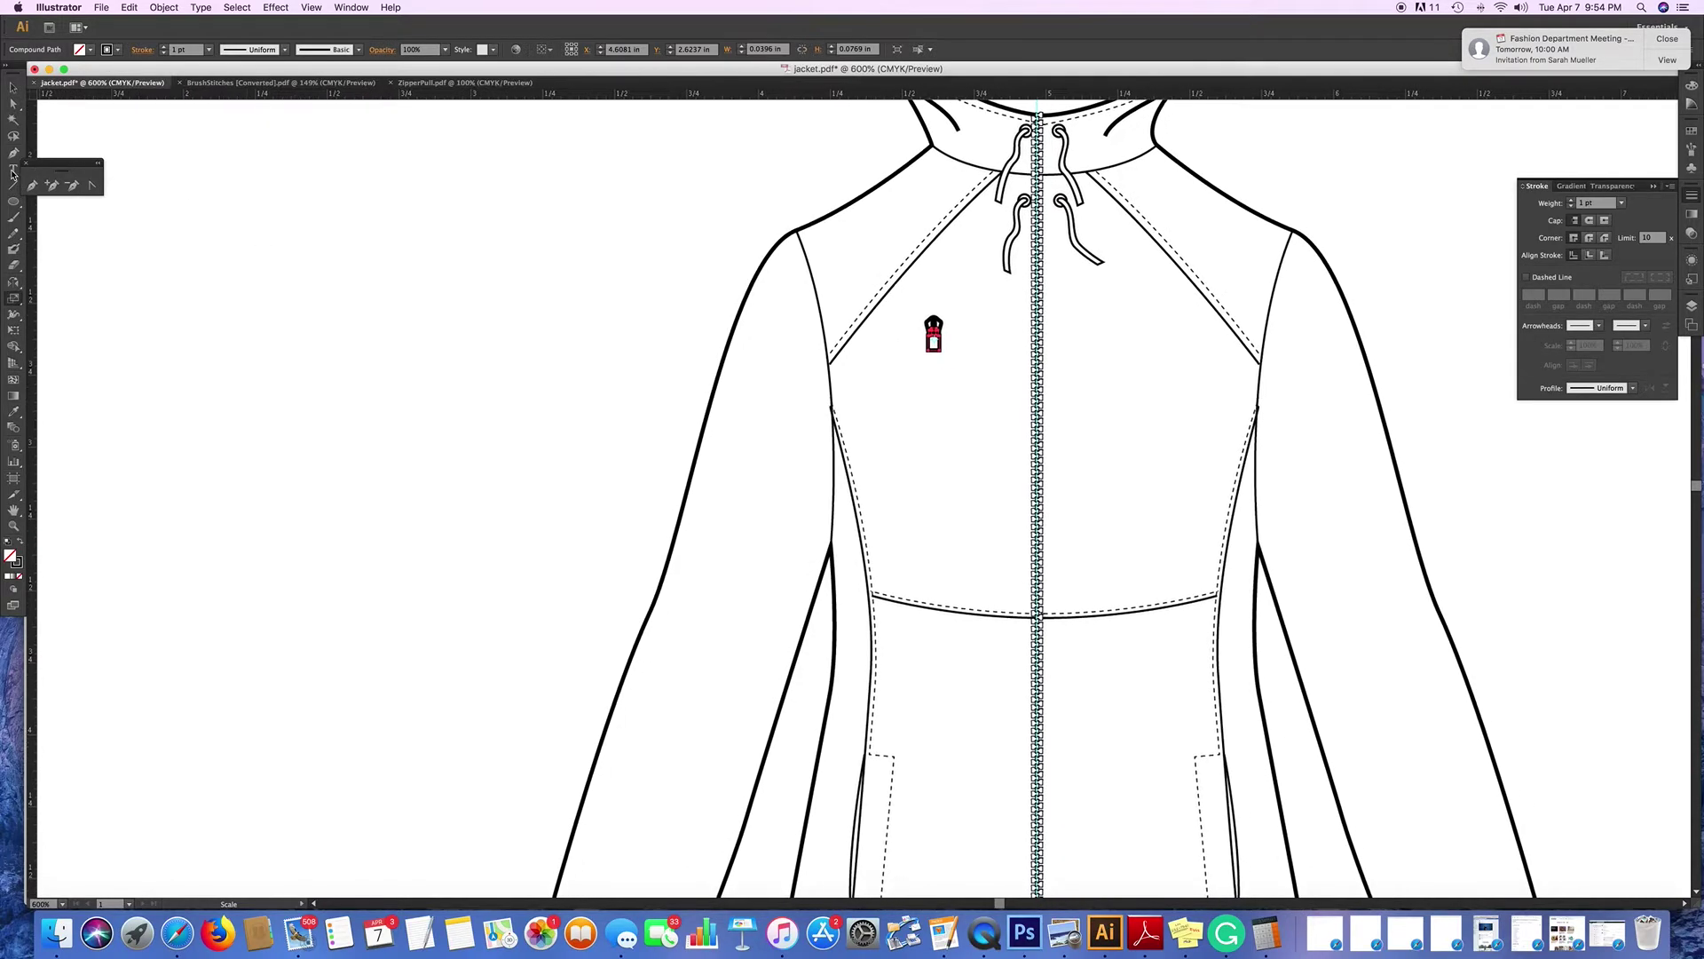
pyautogui.scroll(-2, 577, 359)
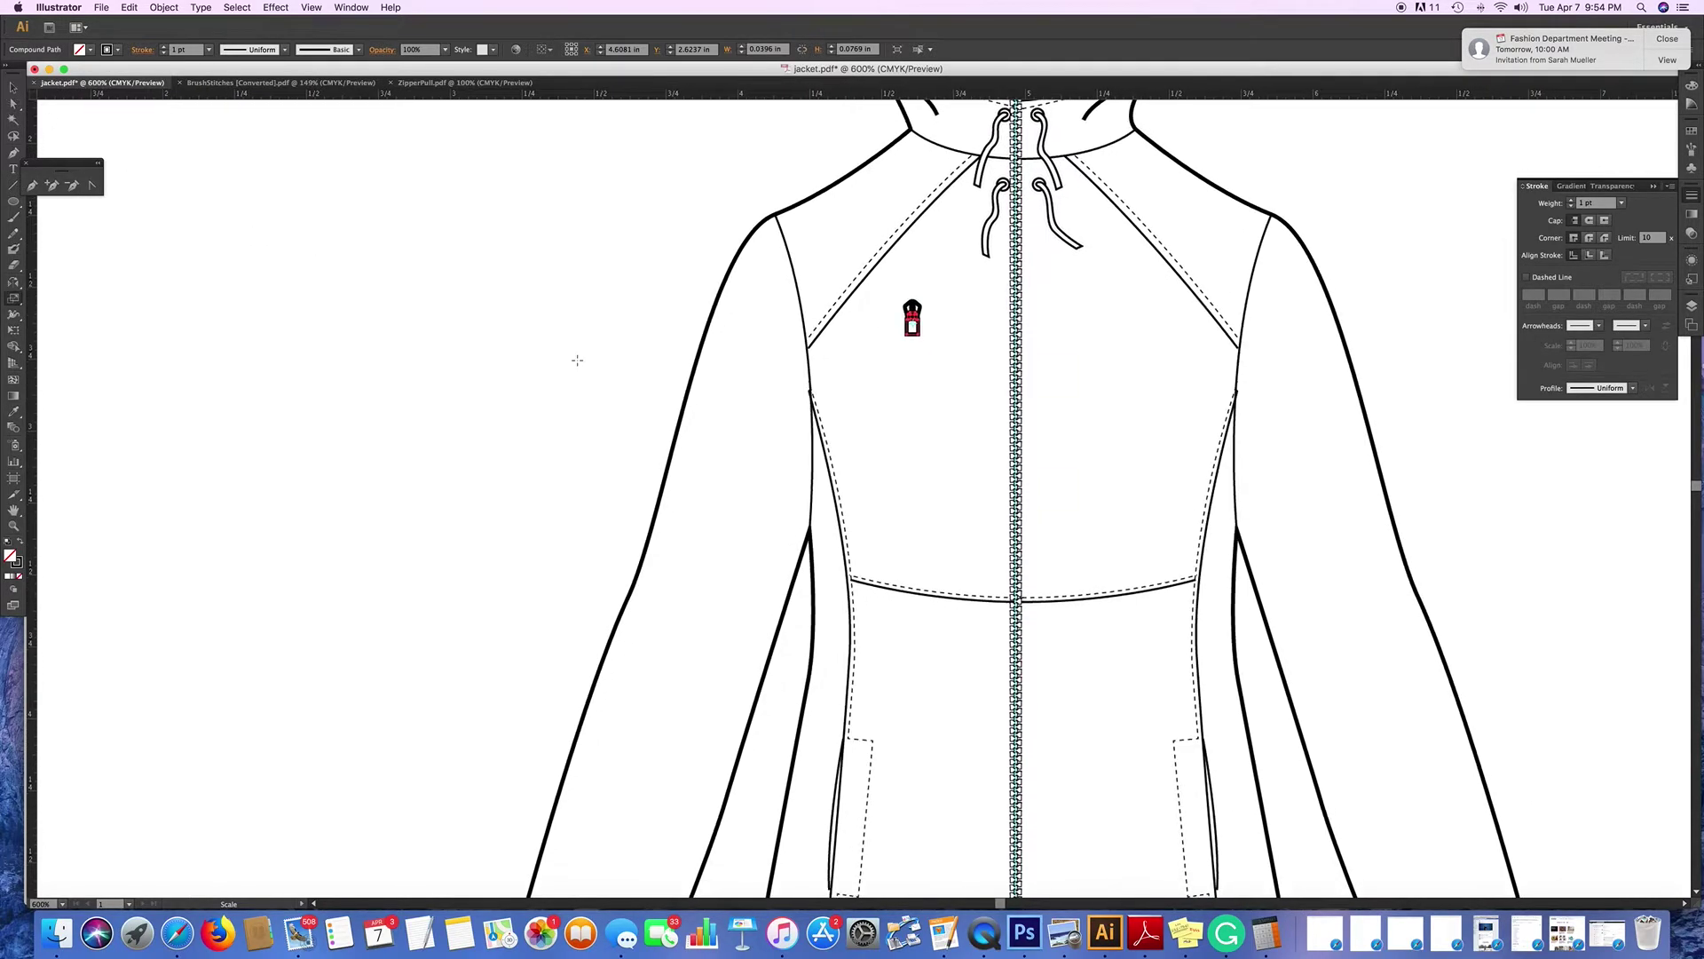
pyautogui.hscroll(5, 576, 359)
# Select the tiny zipper pull and thin its outline stroke to 0.4 pt.
pyautogui.press('v')
pyautogui.click(775, 348)
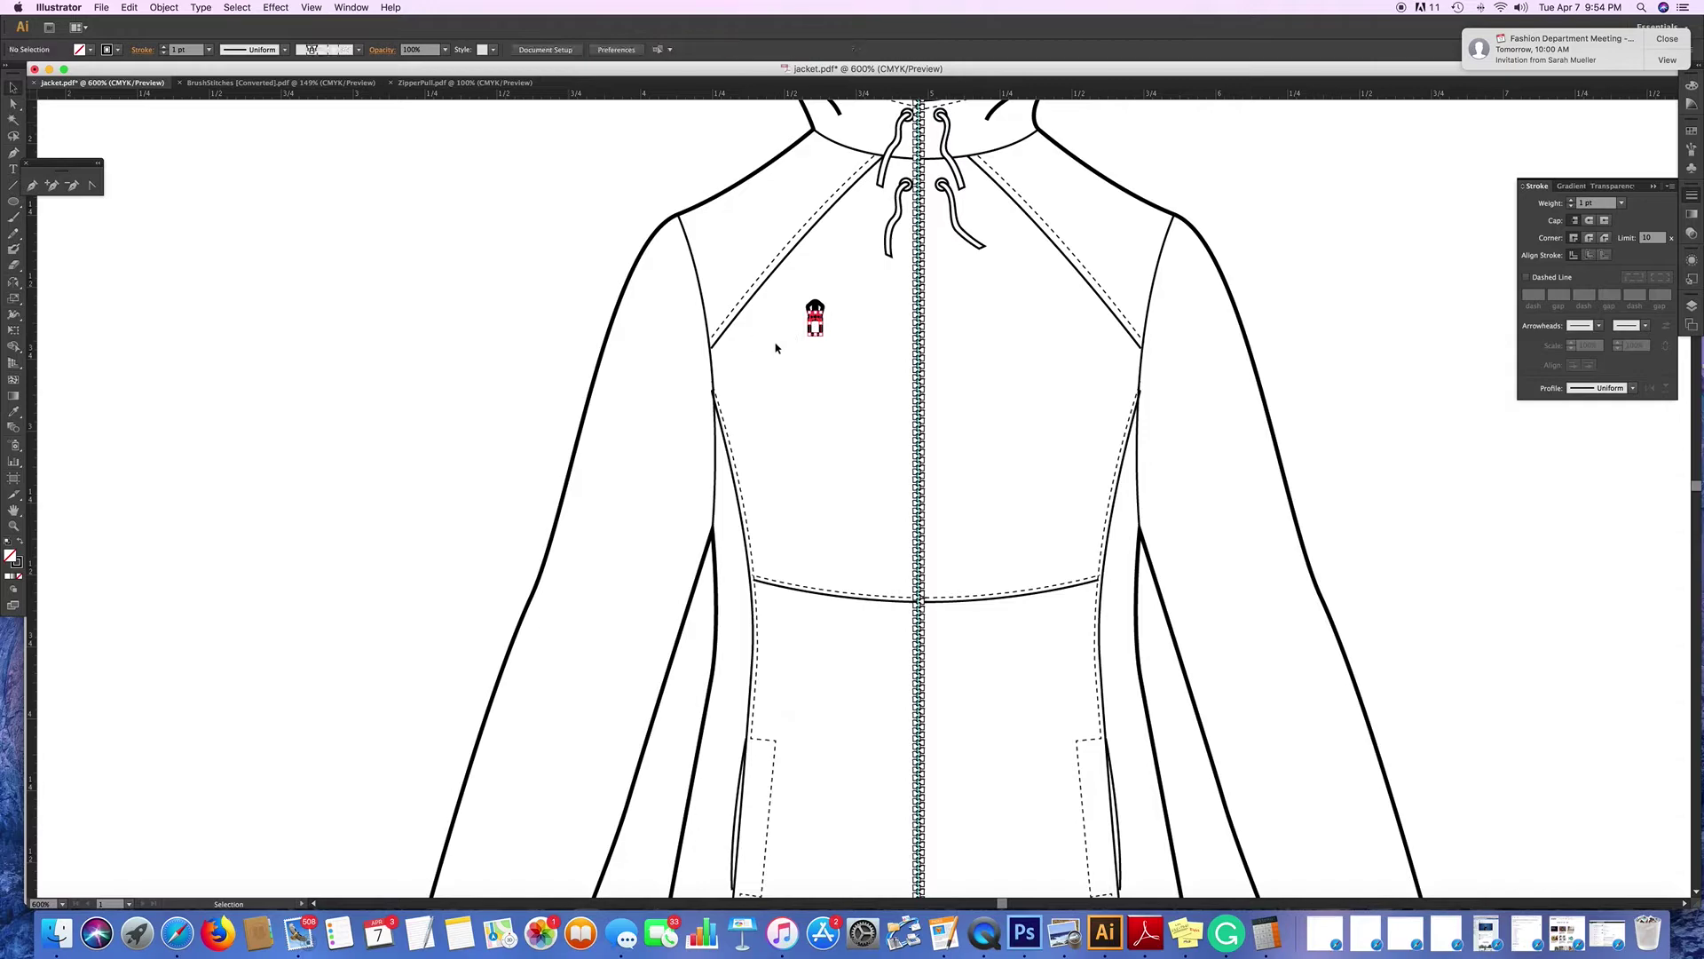
pyautogui.moveTo(791, 291); pyautogui.dragTo(845, 362)
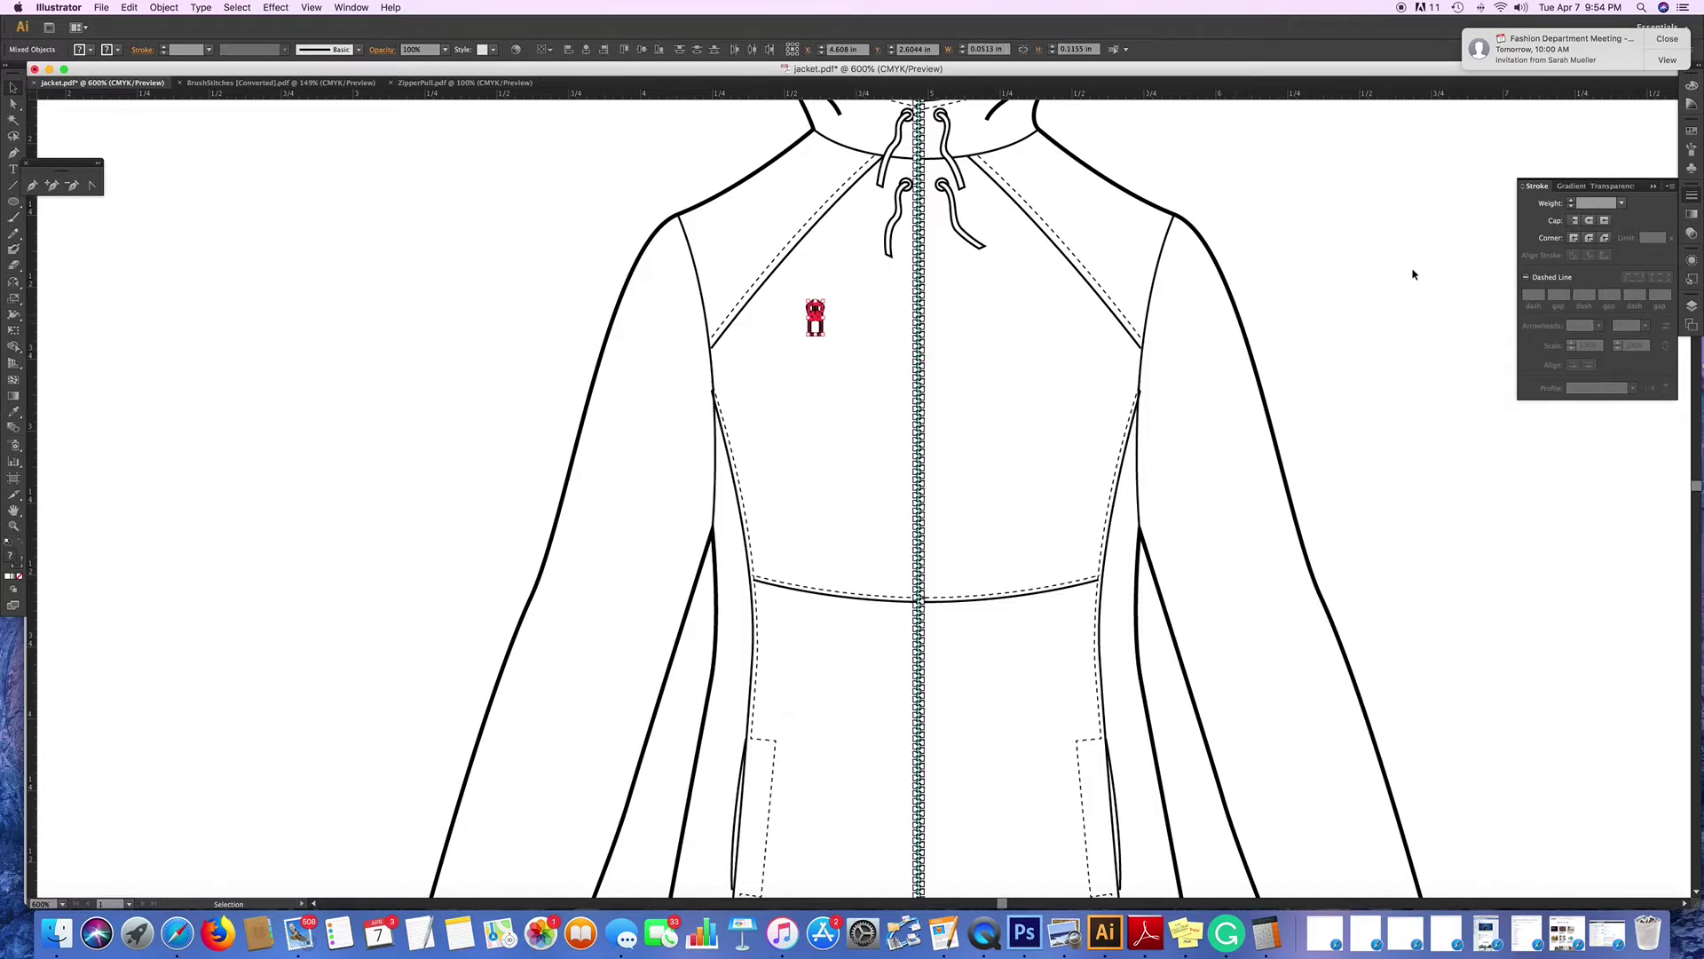
pyautogui.click(1620, 203)
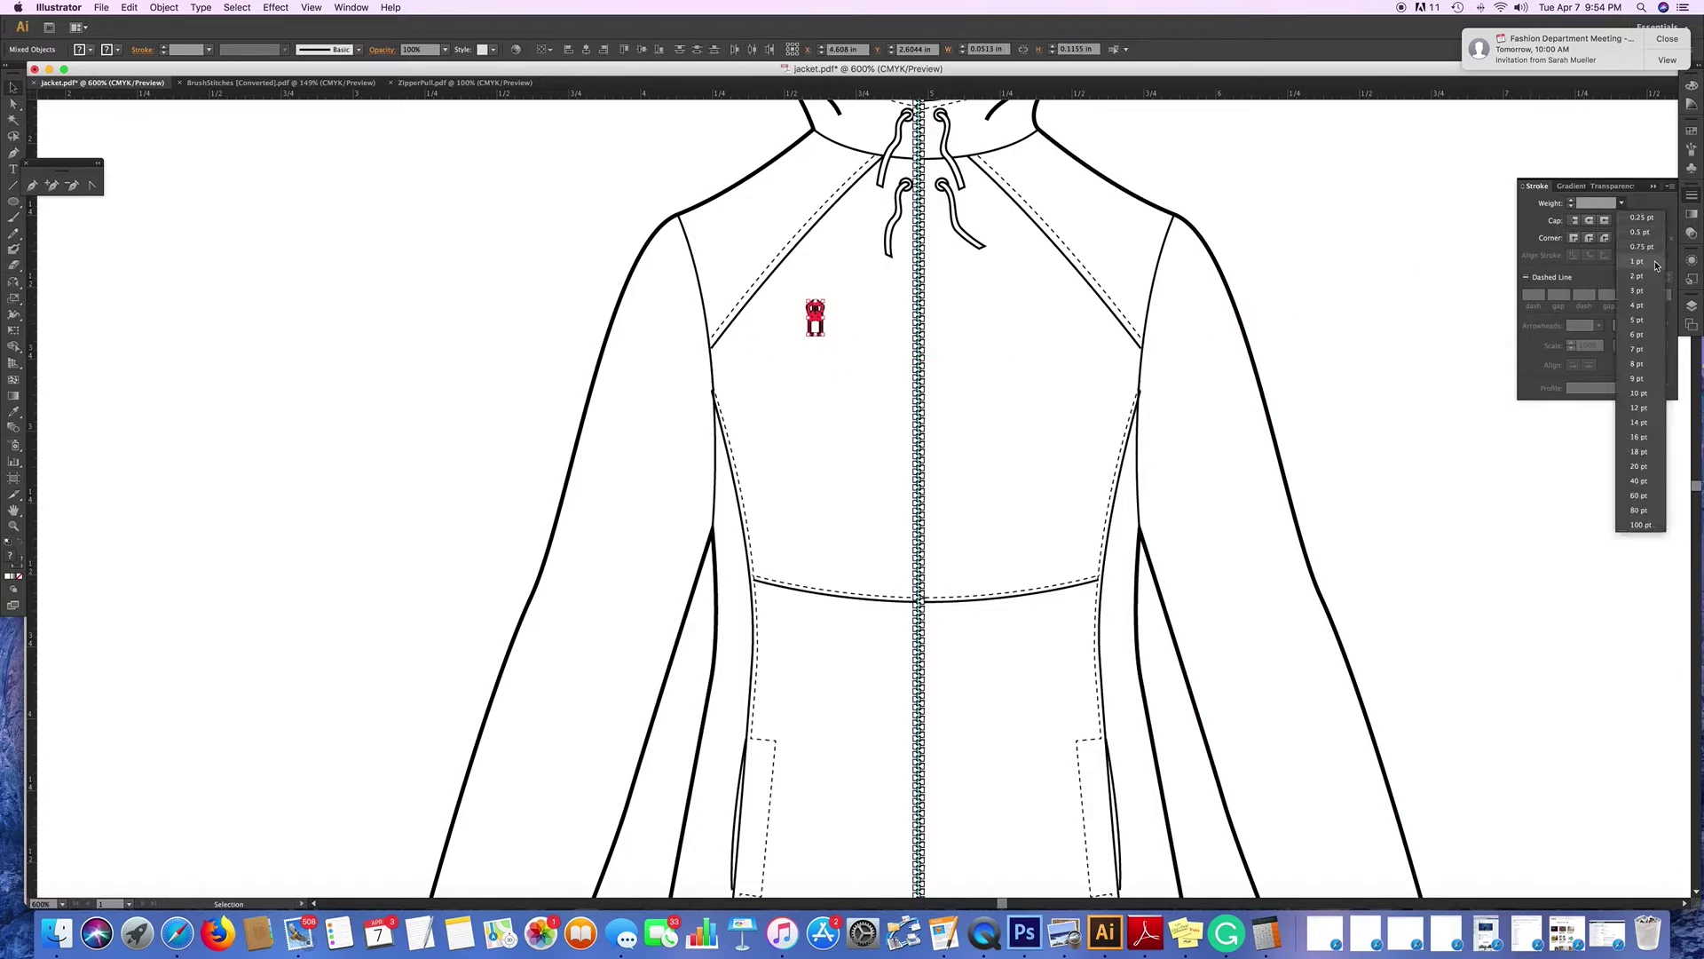
pyautogui.click(1644, 235)
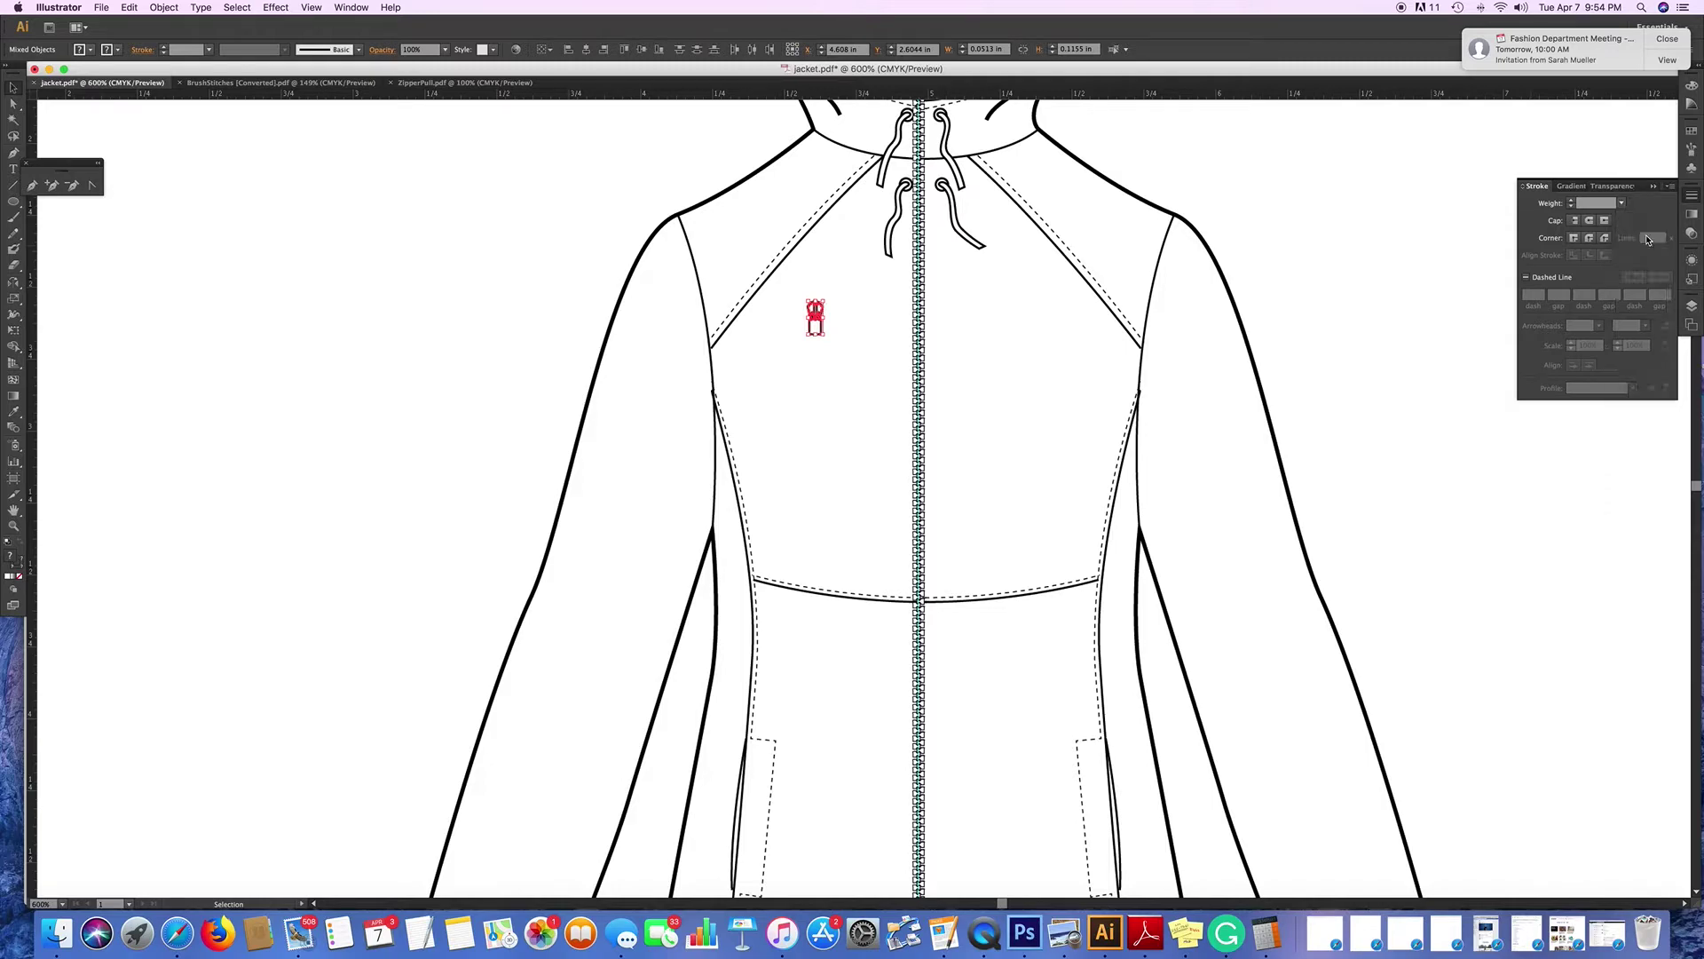
pyautogui.click(853, 389)
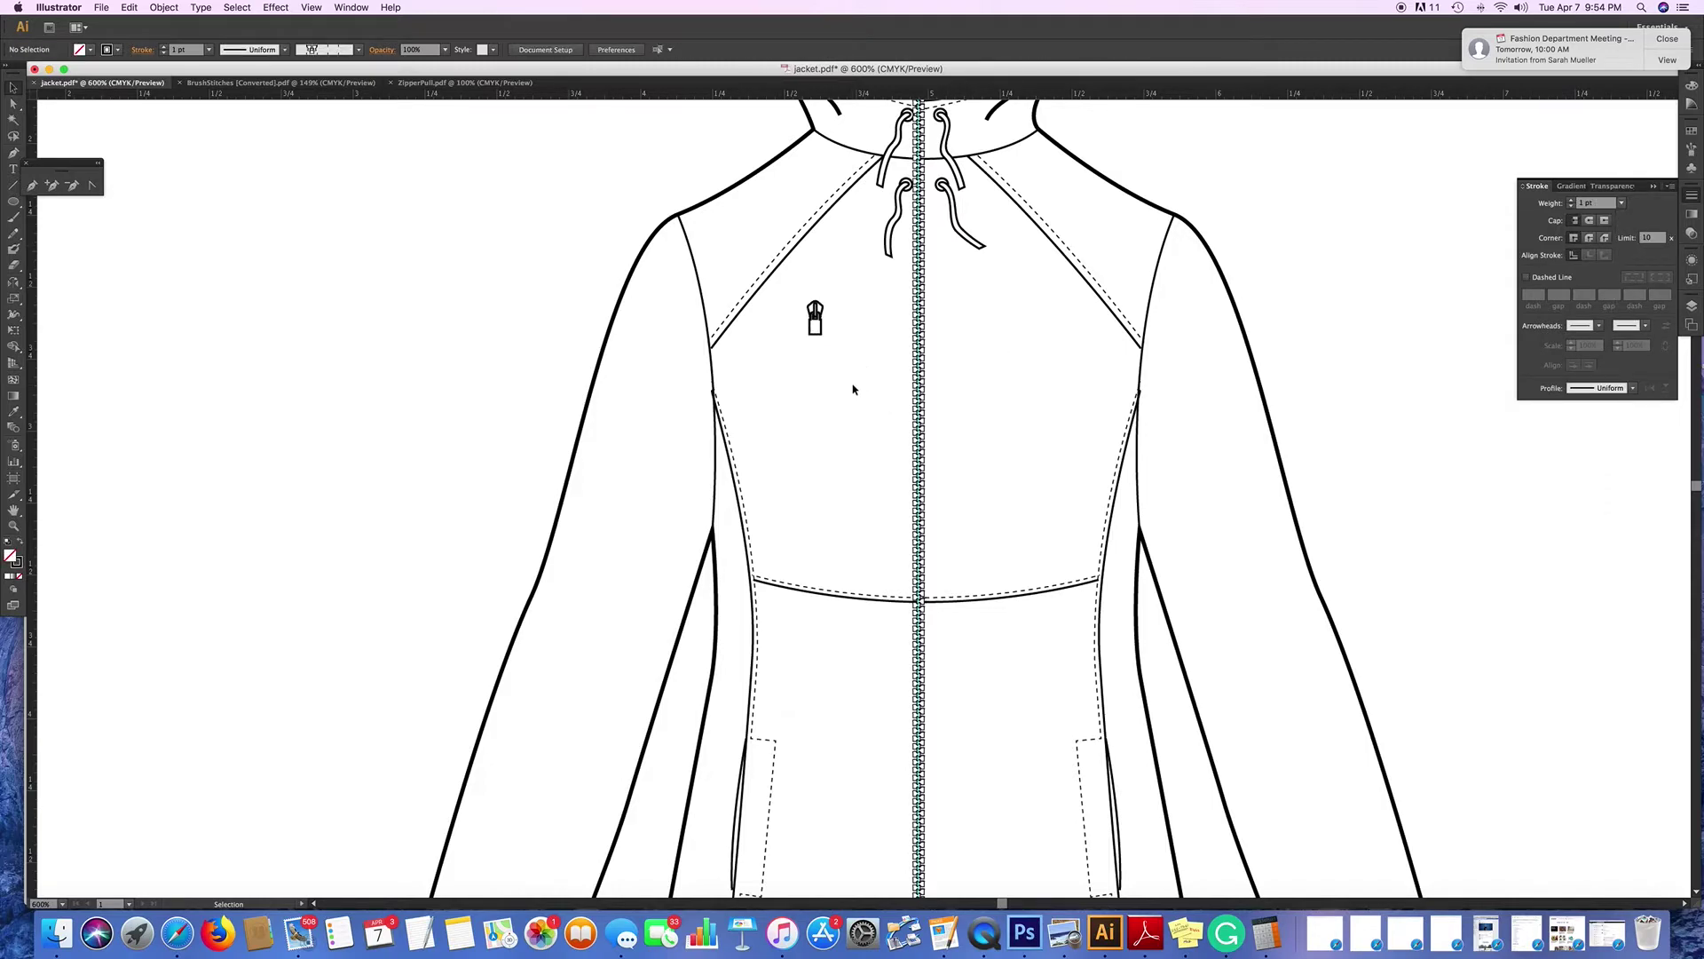
pyautogui.moveTo(797, 297); pyautogui.dragTo(831, 344)
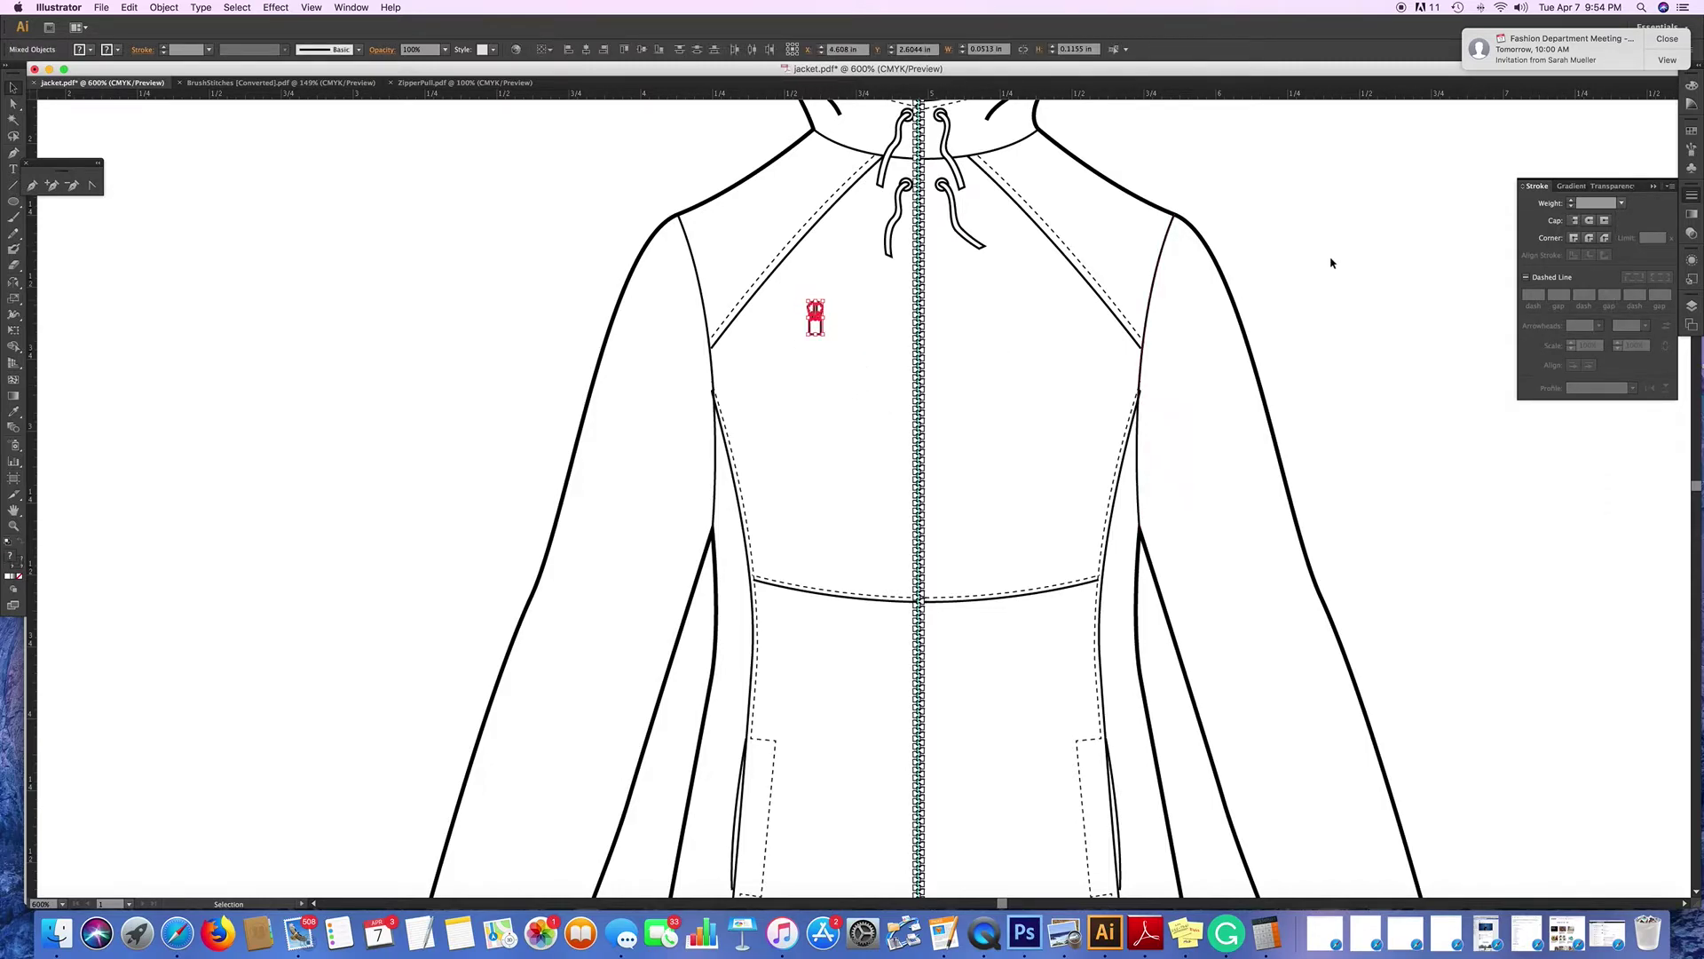
pyautogui.click(1621, 204)
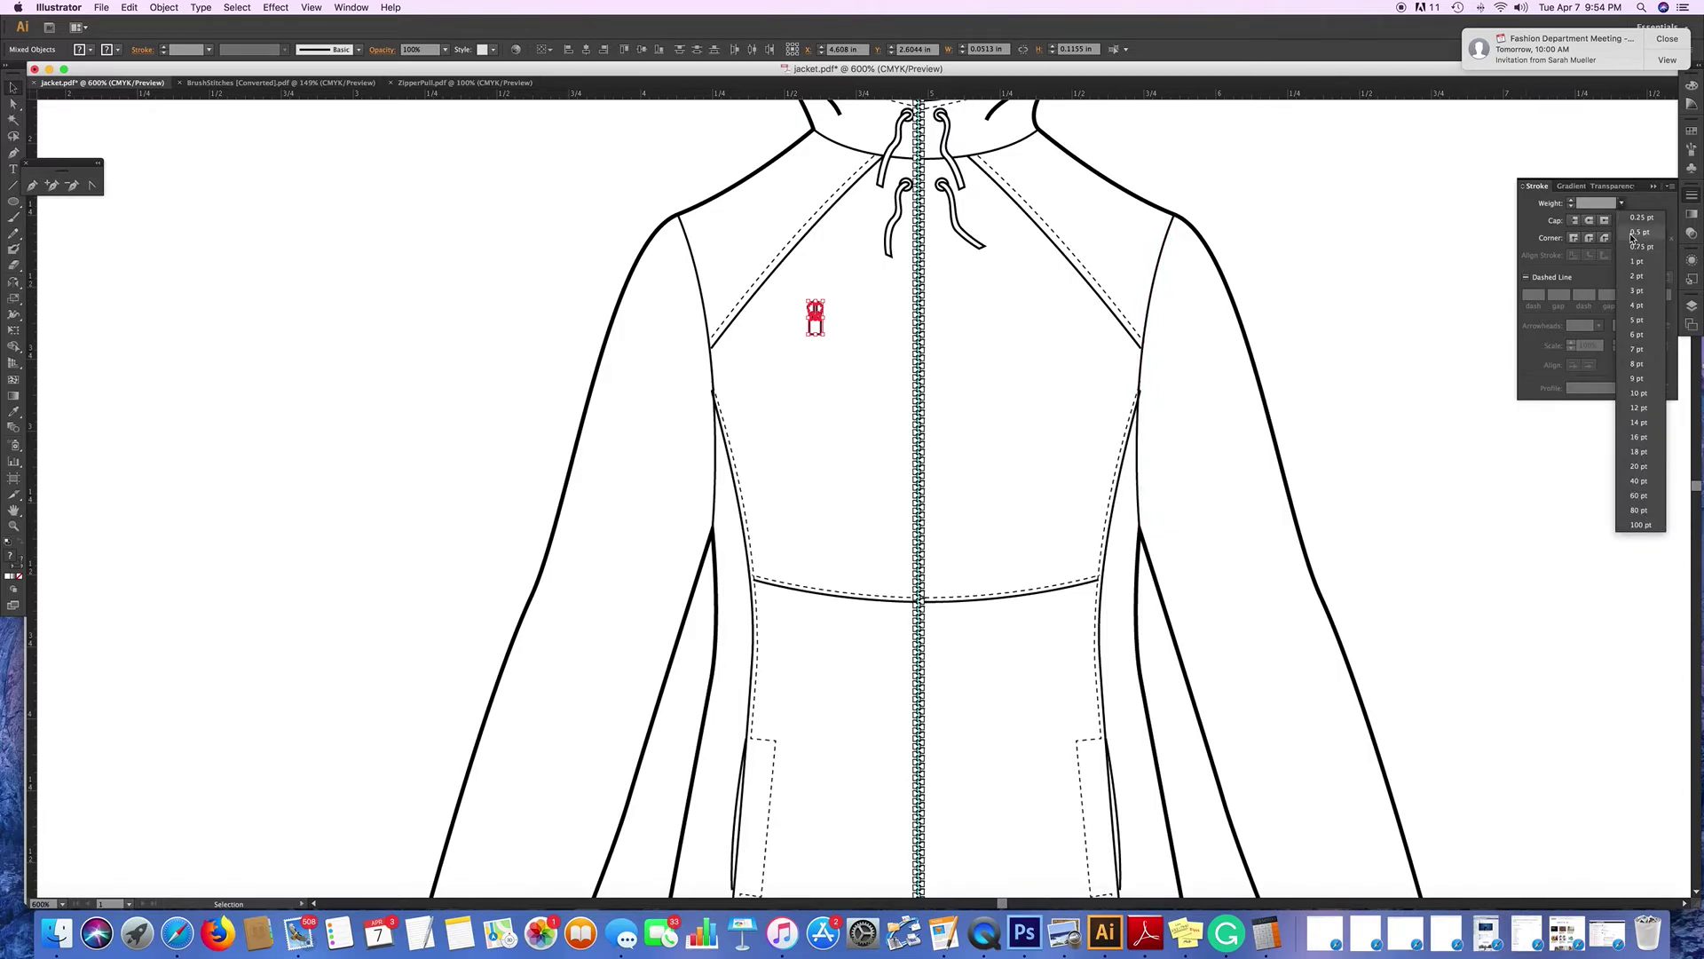
pyautogui.click(1589, 204)
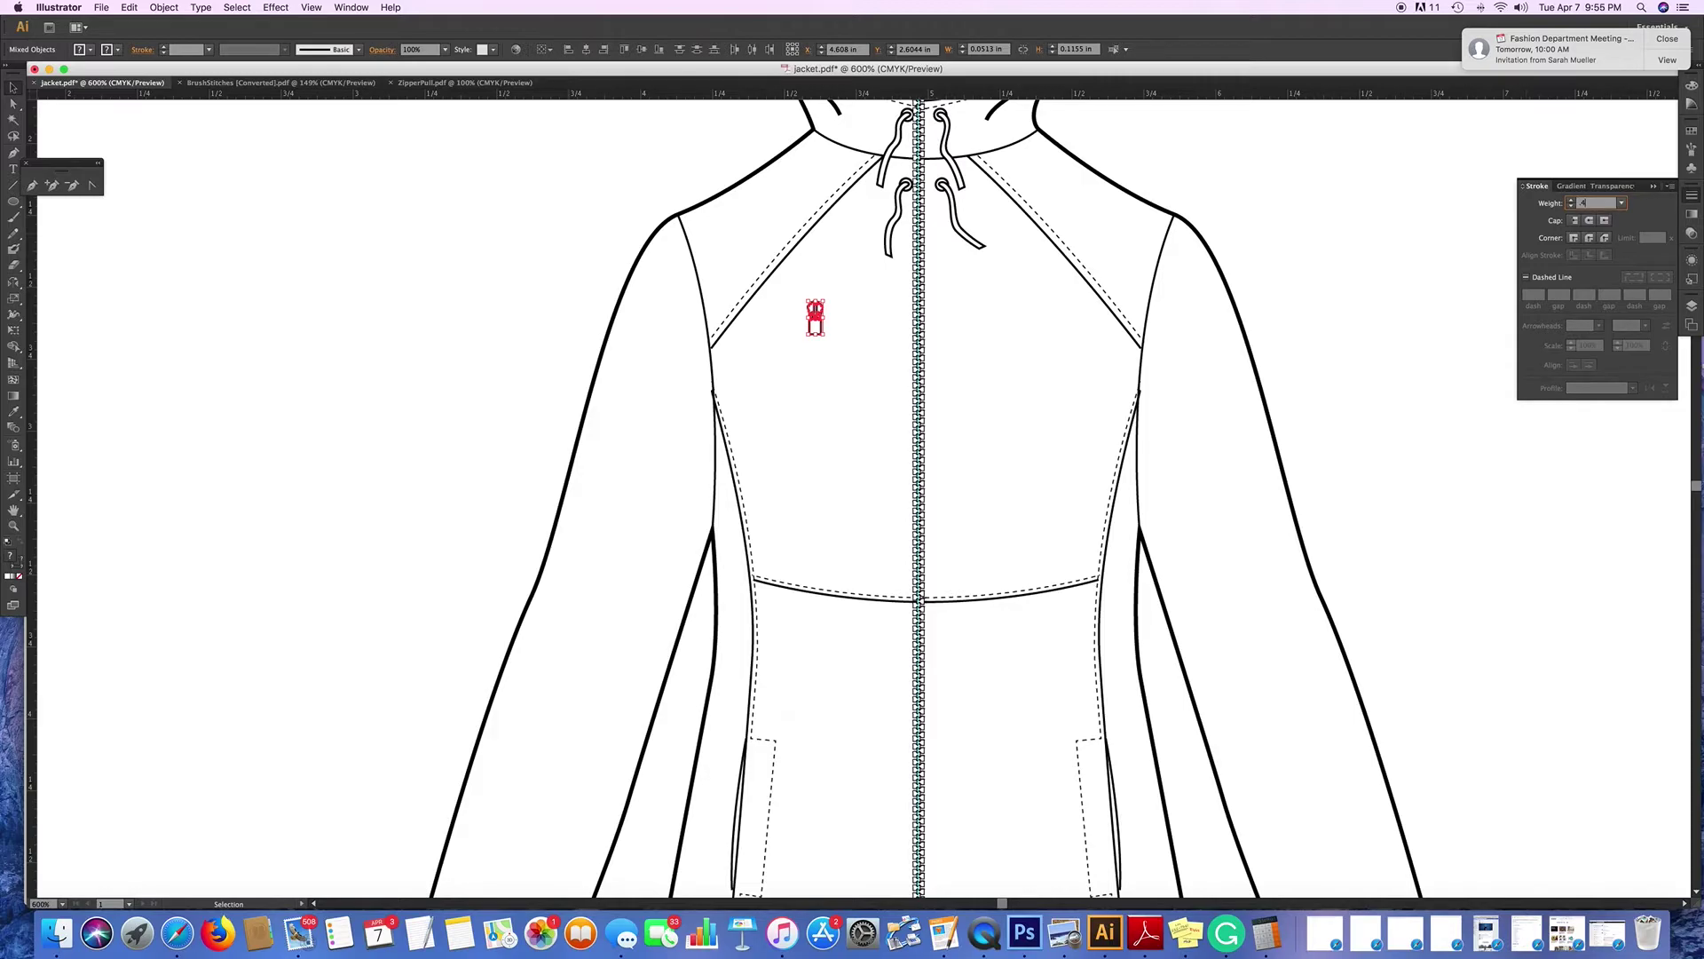
pyautogui.press('Return')
pyautogui.press('super+shift+a')
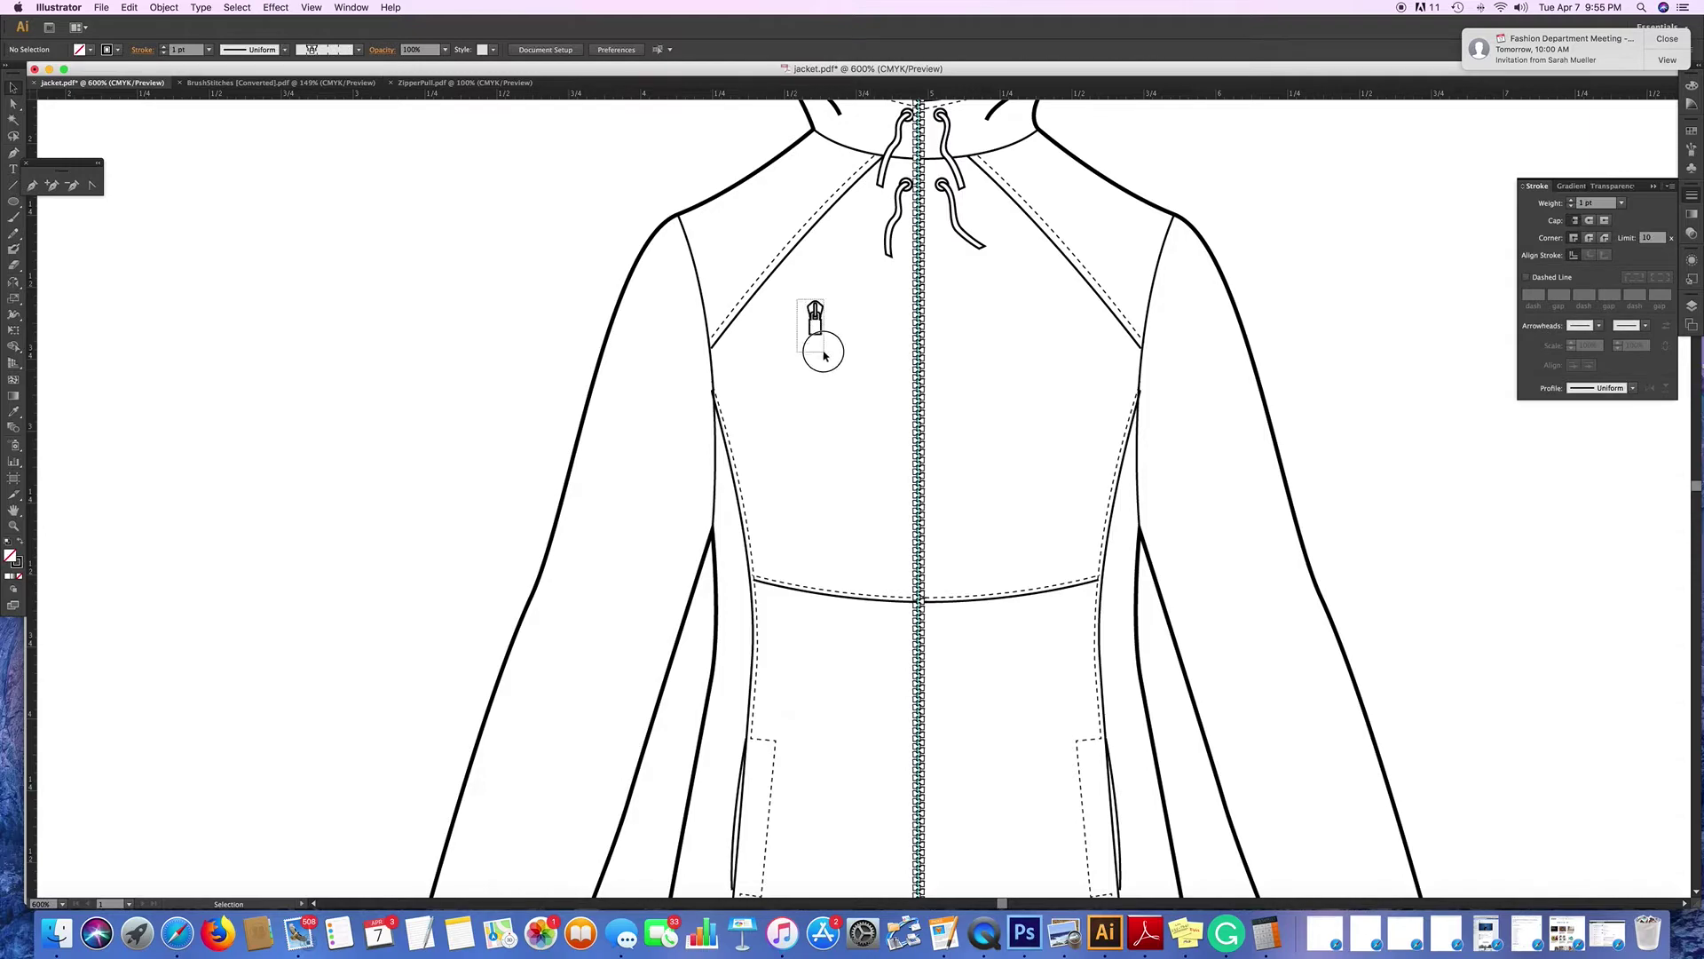
pyautogui.click(814, 316)
# Move the zipper pull up toward the collar at the zipper's top.
pyautogui.moveTo(816, 324); pyautogui.dragTo(932, 373)
pyautogui.scroll(3, 932, 373)
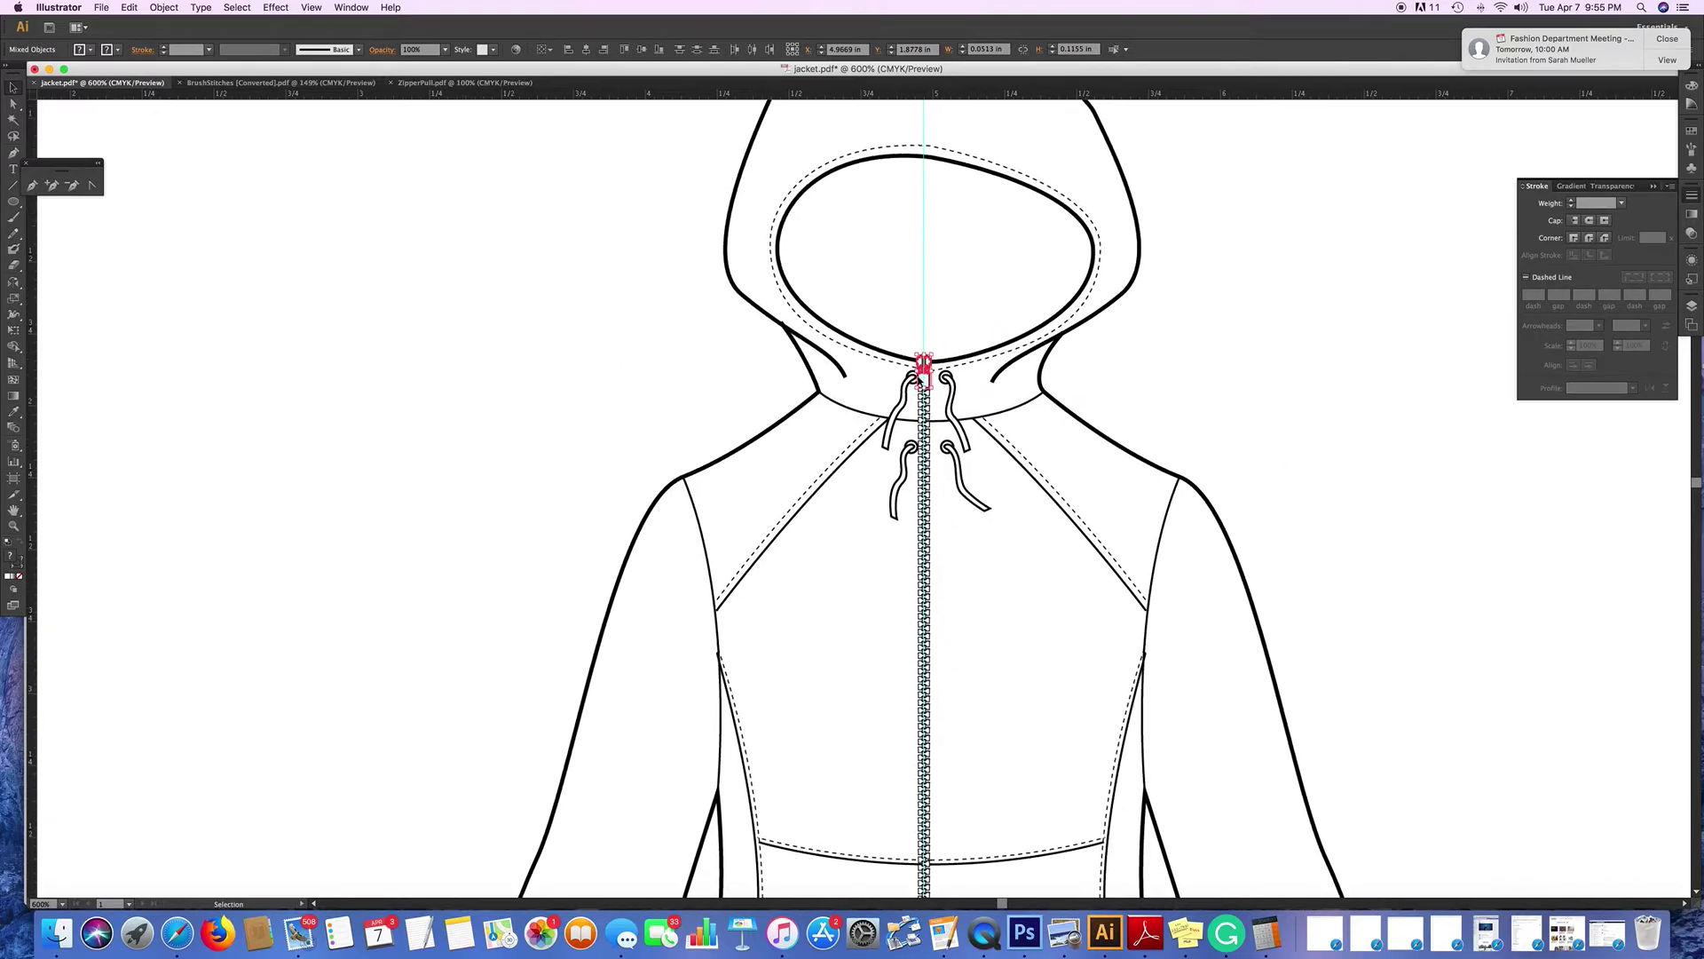
pyautogui.scroll(2, 992, 421)
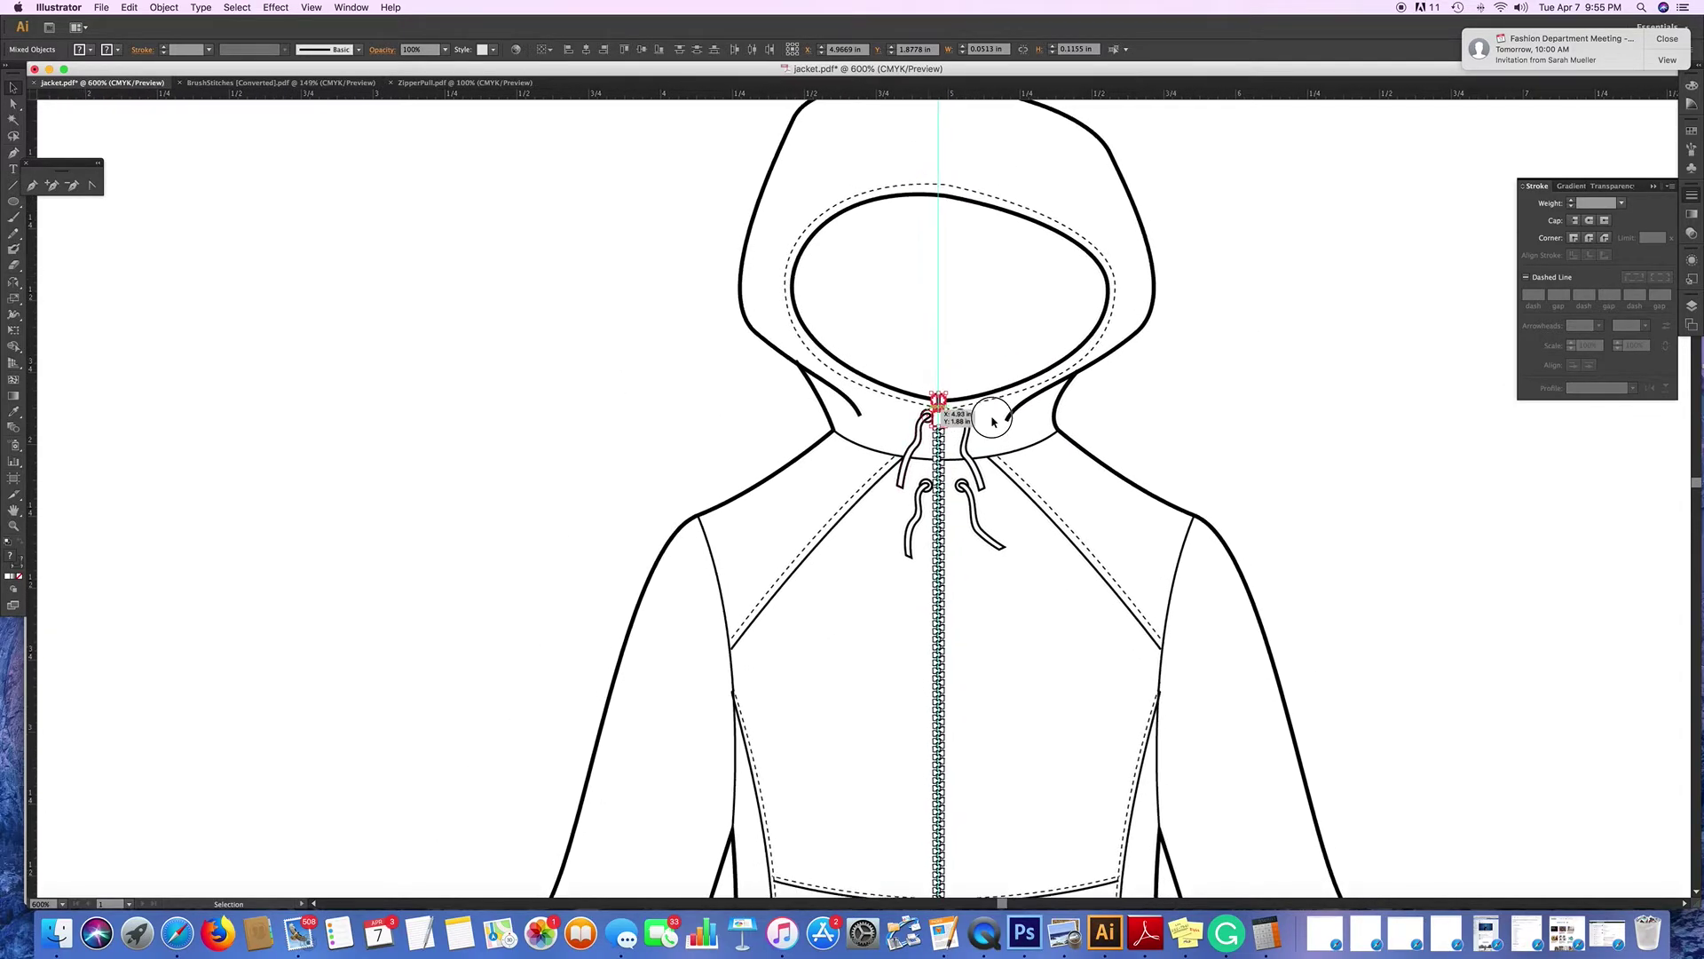
pyautogui.click(946, 444)
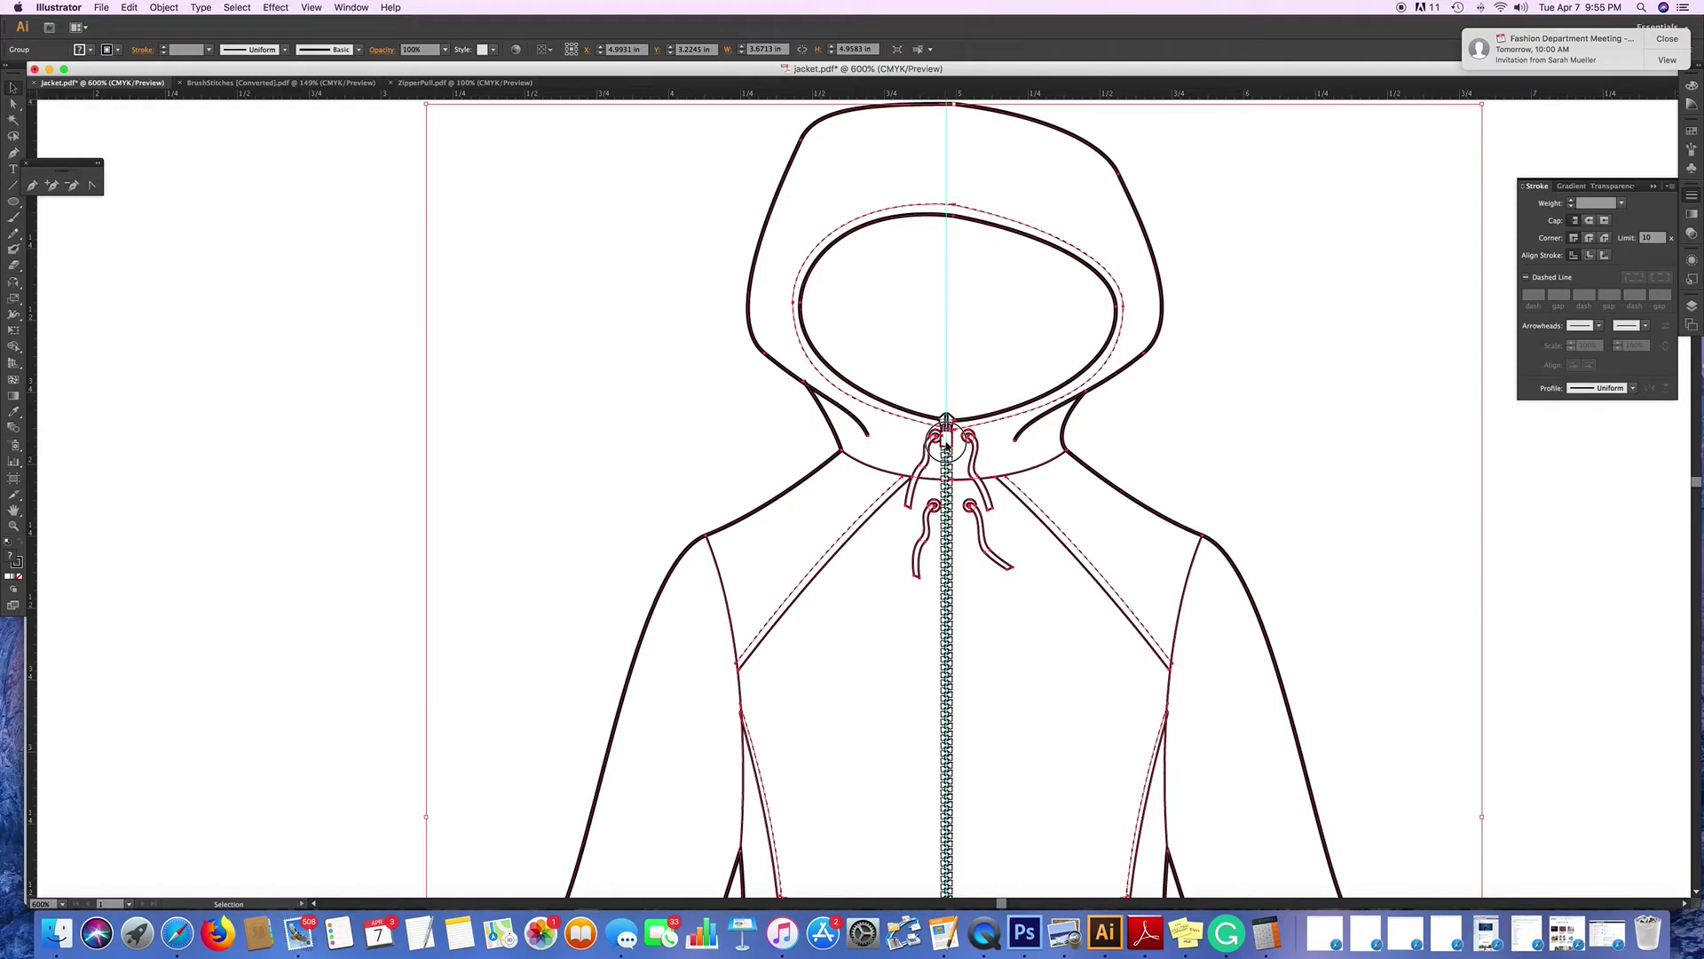
pyautogui.moveTo(947, 441); pyautogui.dragTo(947, 448)
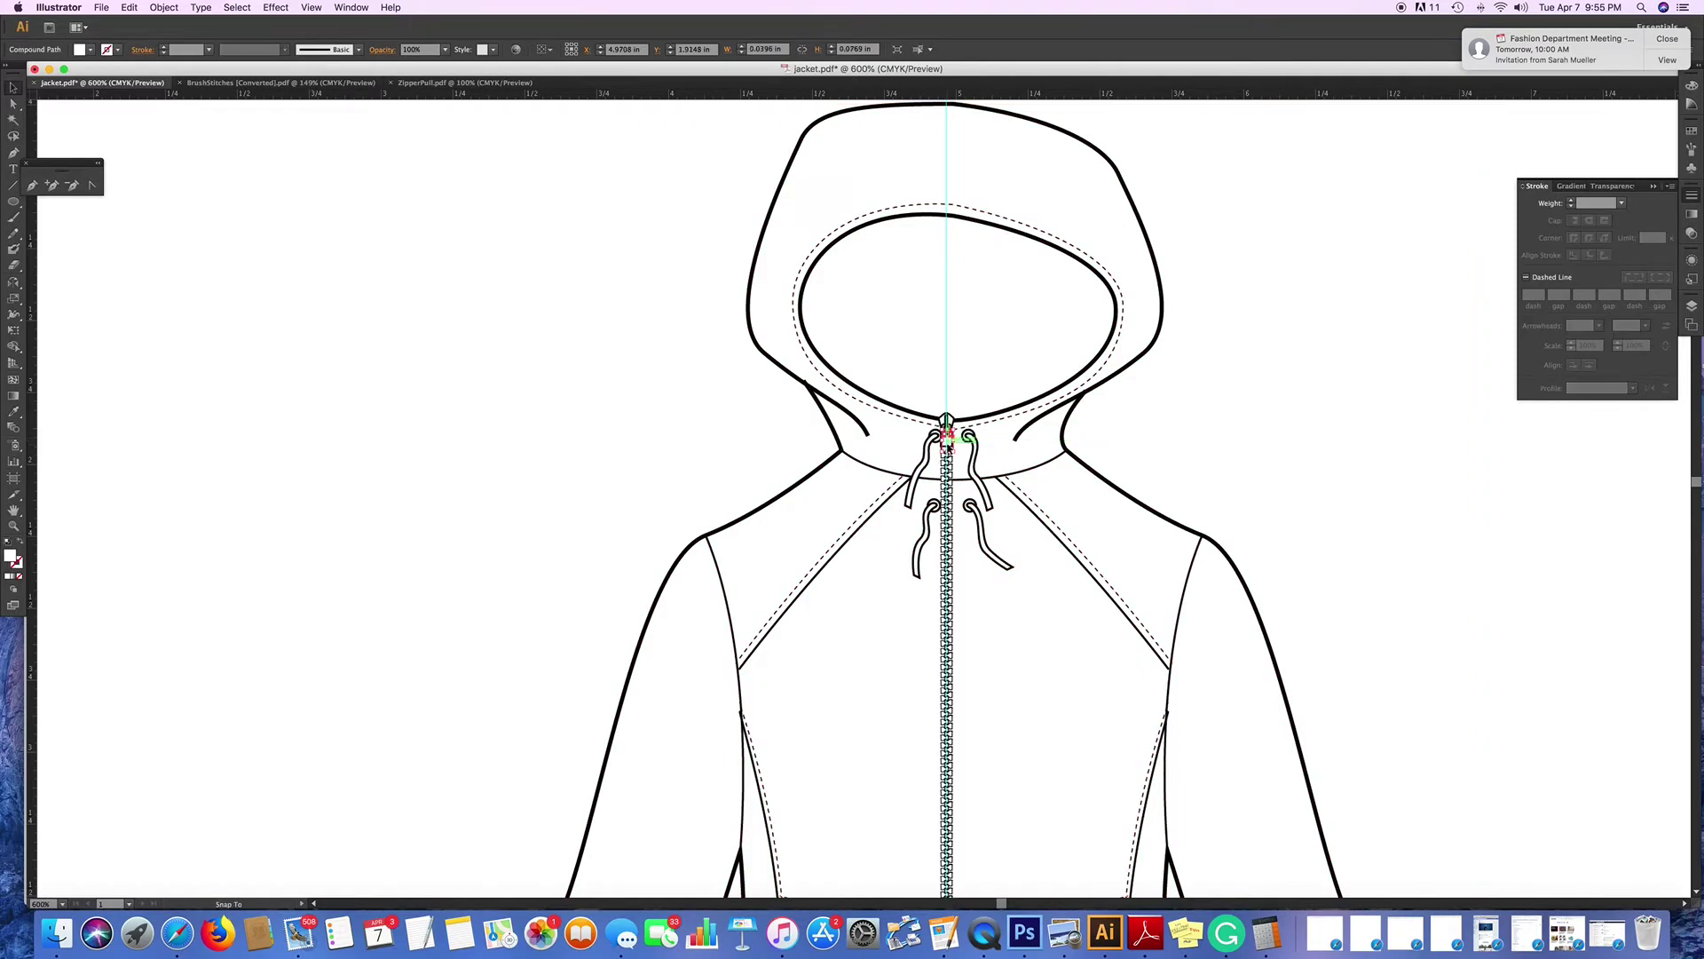
pyautogui.press('cmd+z')
# Select all parts of the zipper pull, paste a copy, and marquee-select the pasted pull.
pyautogui.scroll(-1, 98, 127)
pyautogui.scroll(-2, 98, 128)
pyautogui.hscroll(3, 97, 127)
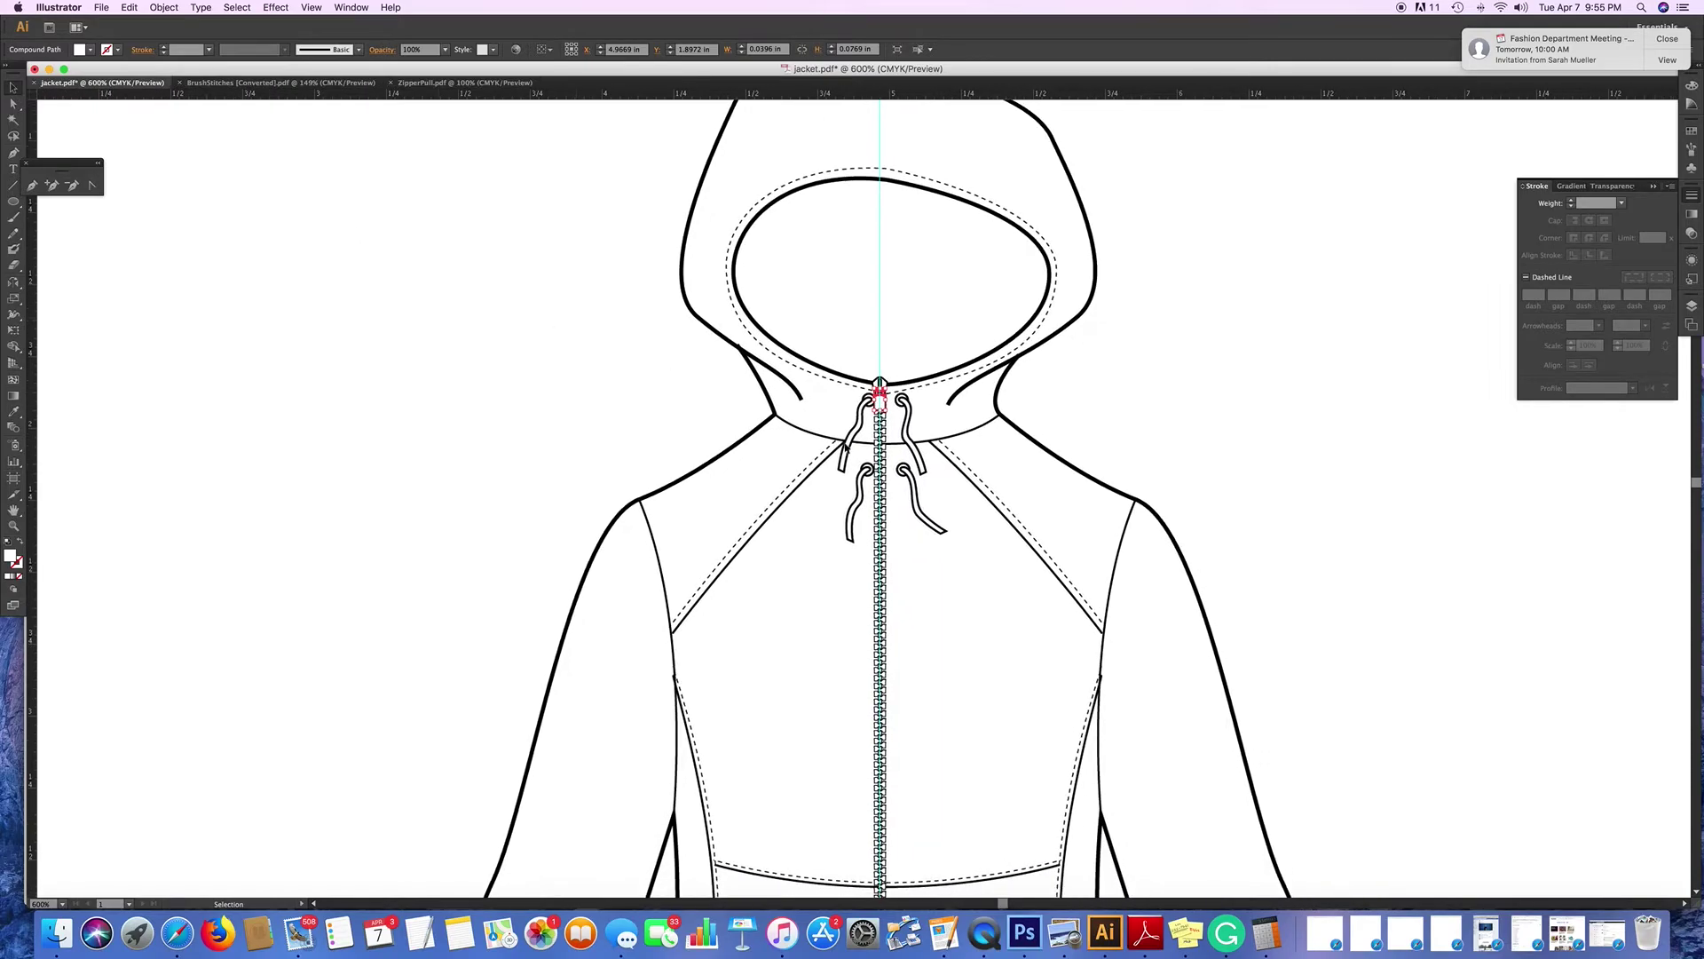
pyautogui.scroll(-2, 915, 404)
pyautogui.hscroll(3, 914, 404)
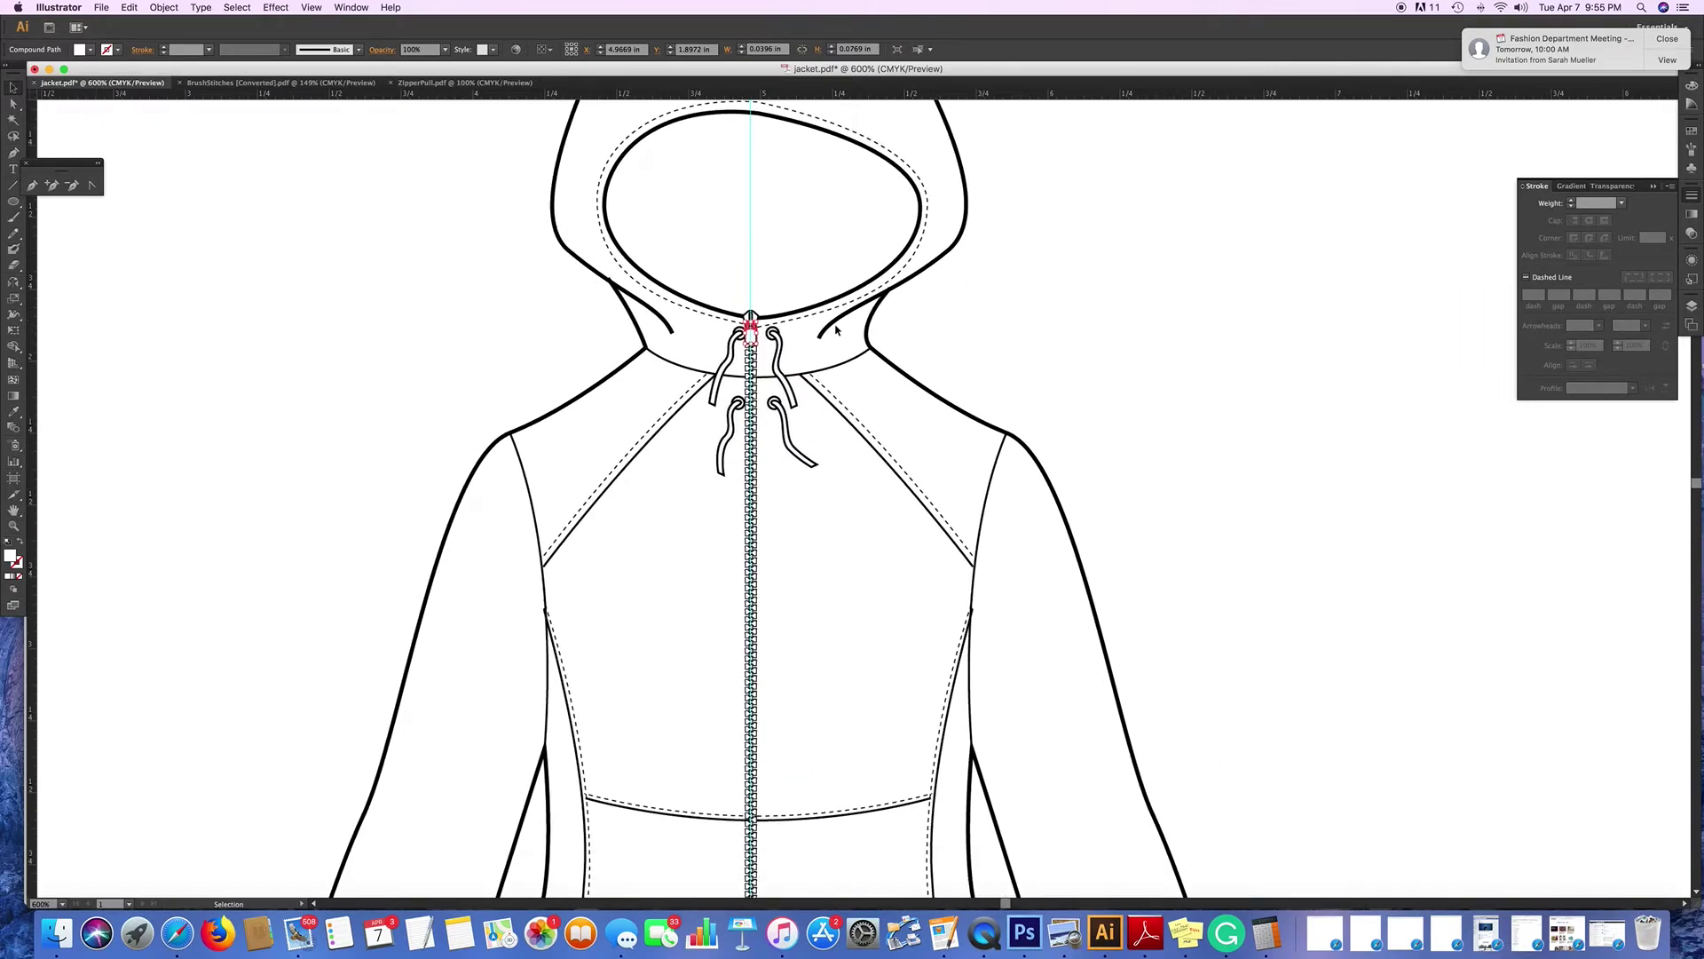
pyautogui.scroll(-1, 832, 344)
pyautogui.hscroll(1, 831, 343)
pyautogui.click(810, 330)
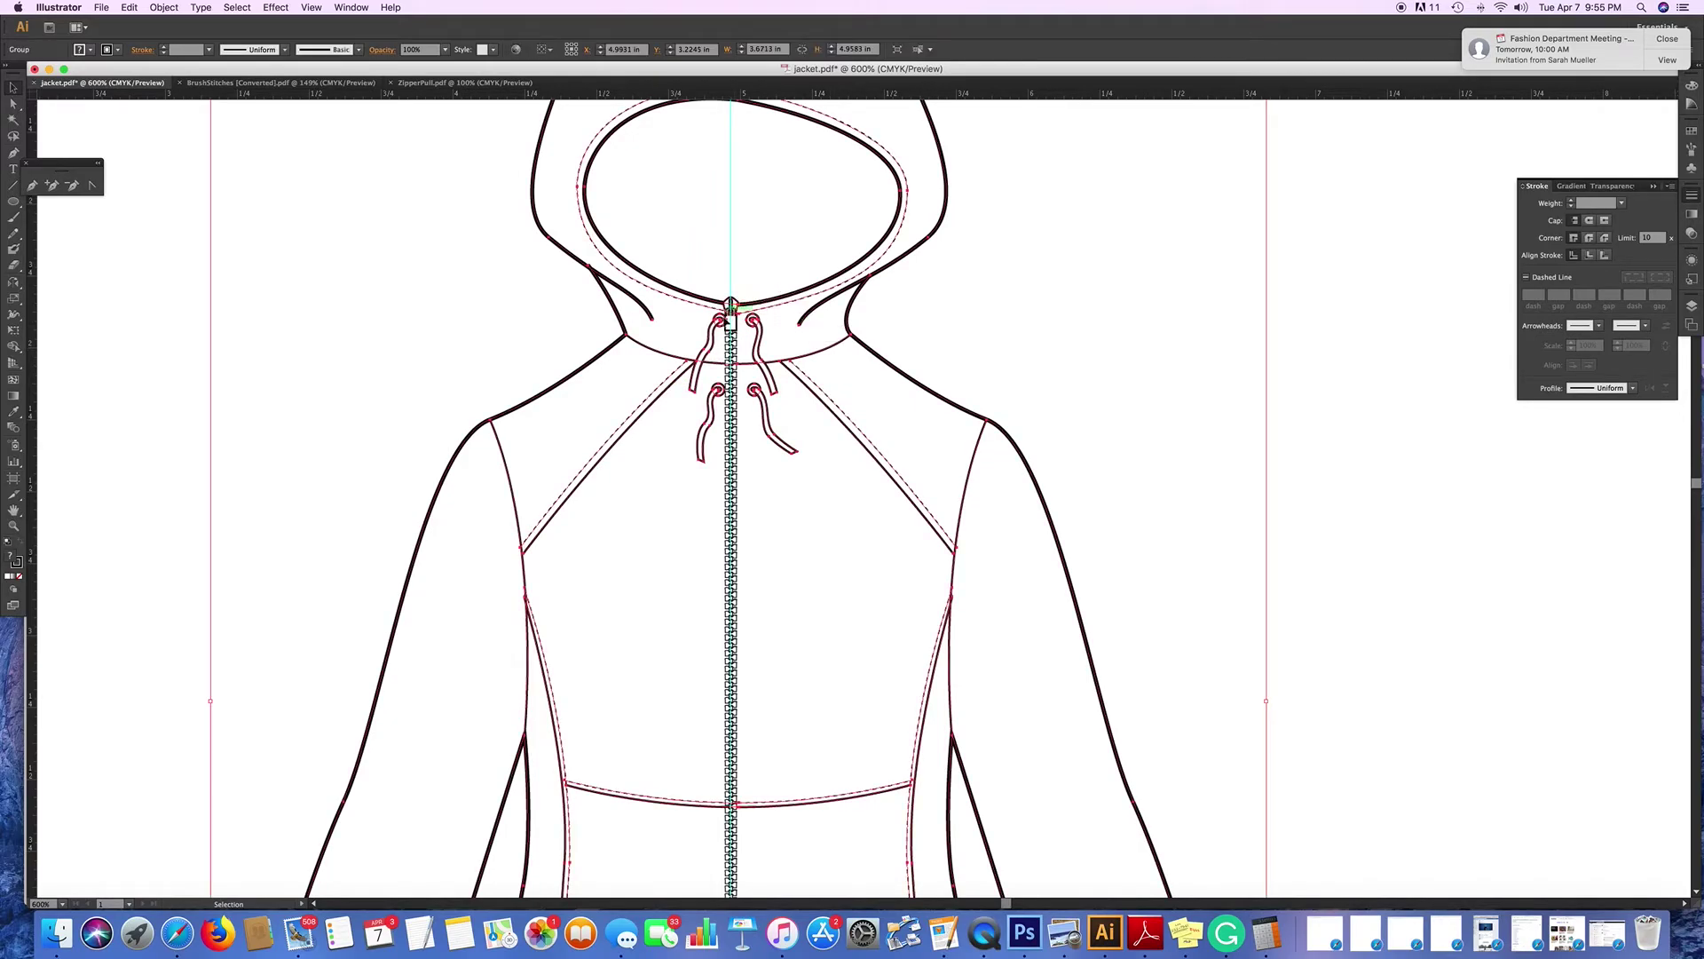
pyautogui.click(733, 323)
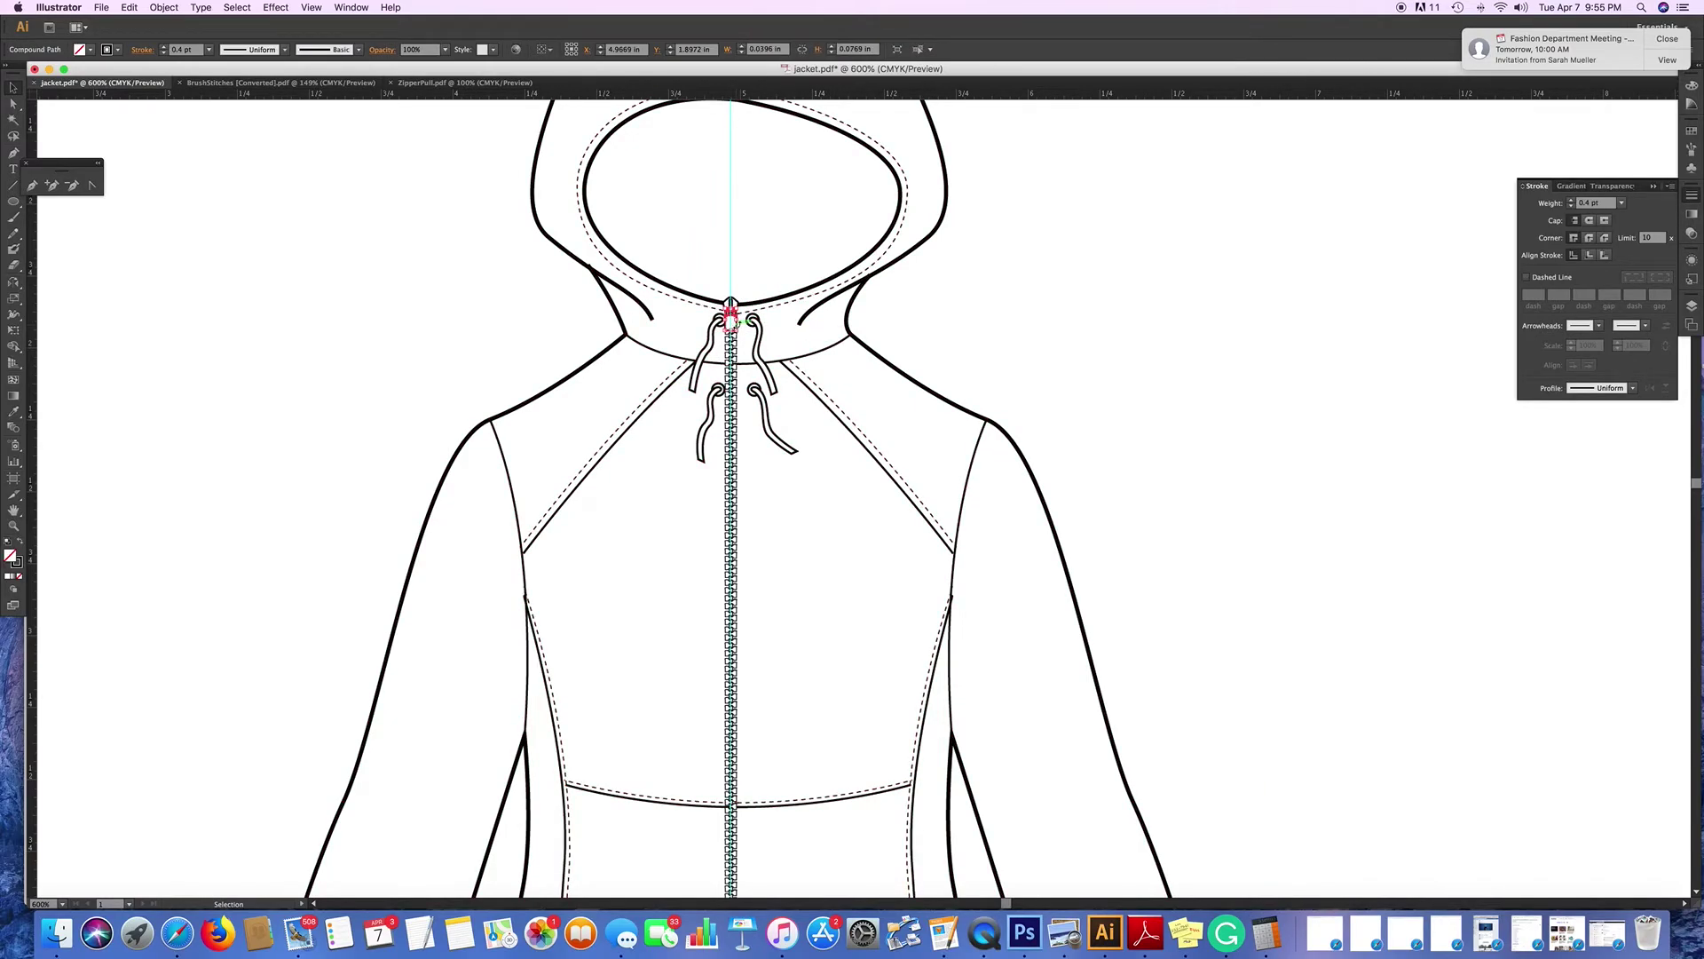
pyautogui.keyDown('shift'); pyautogui.click(739, 328); pyautogui.keyUp('shift')
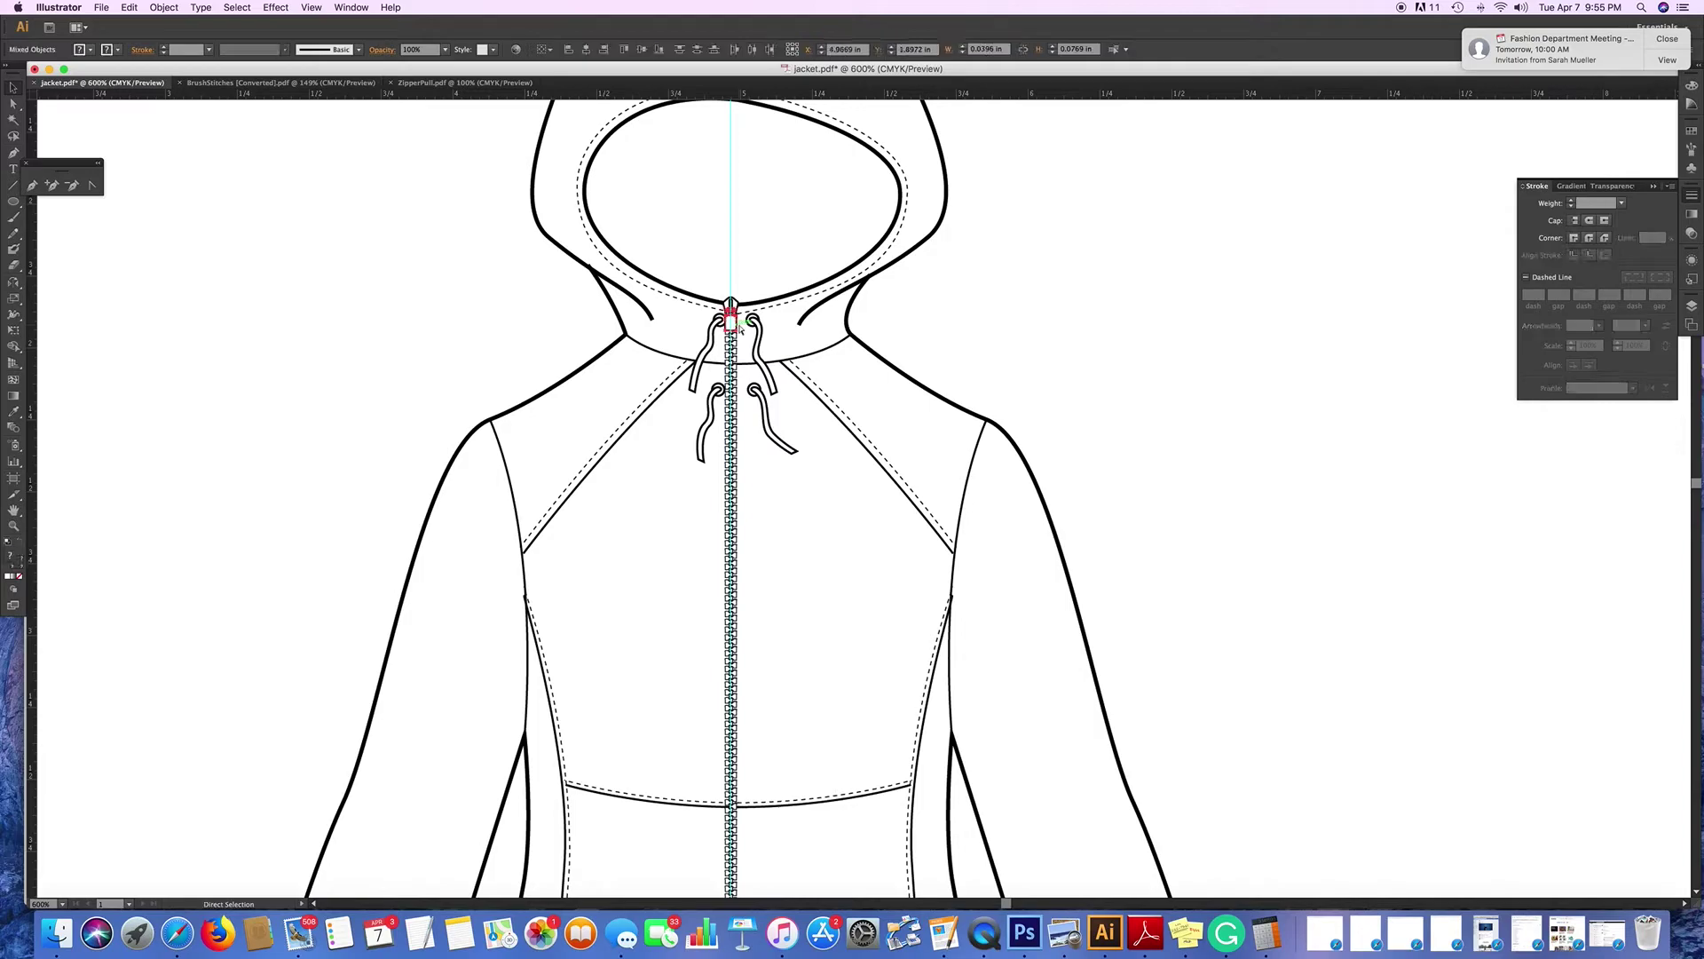
pyautogui.press('super+v')
pyautogui.moveTo(604, 502); pyautogui.dragTo(658, 557)
# Group the pasted pull's pieces and place it at the zipper's top end below the collar.
pyautogui.click(167, 8)
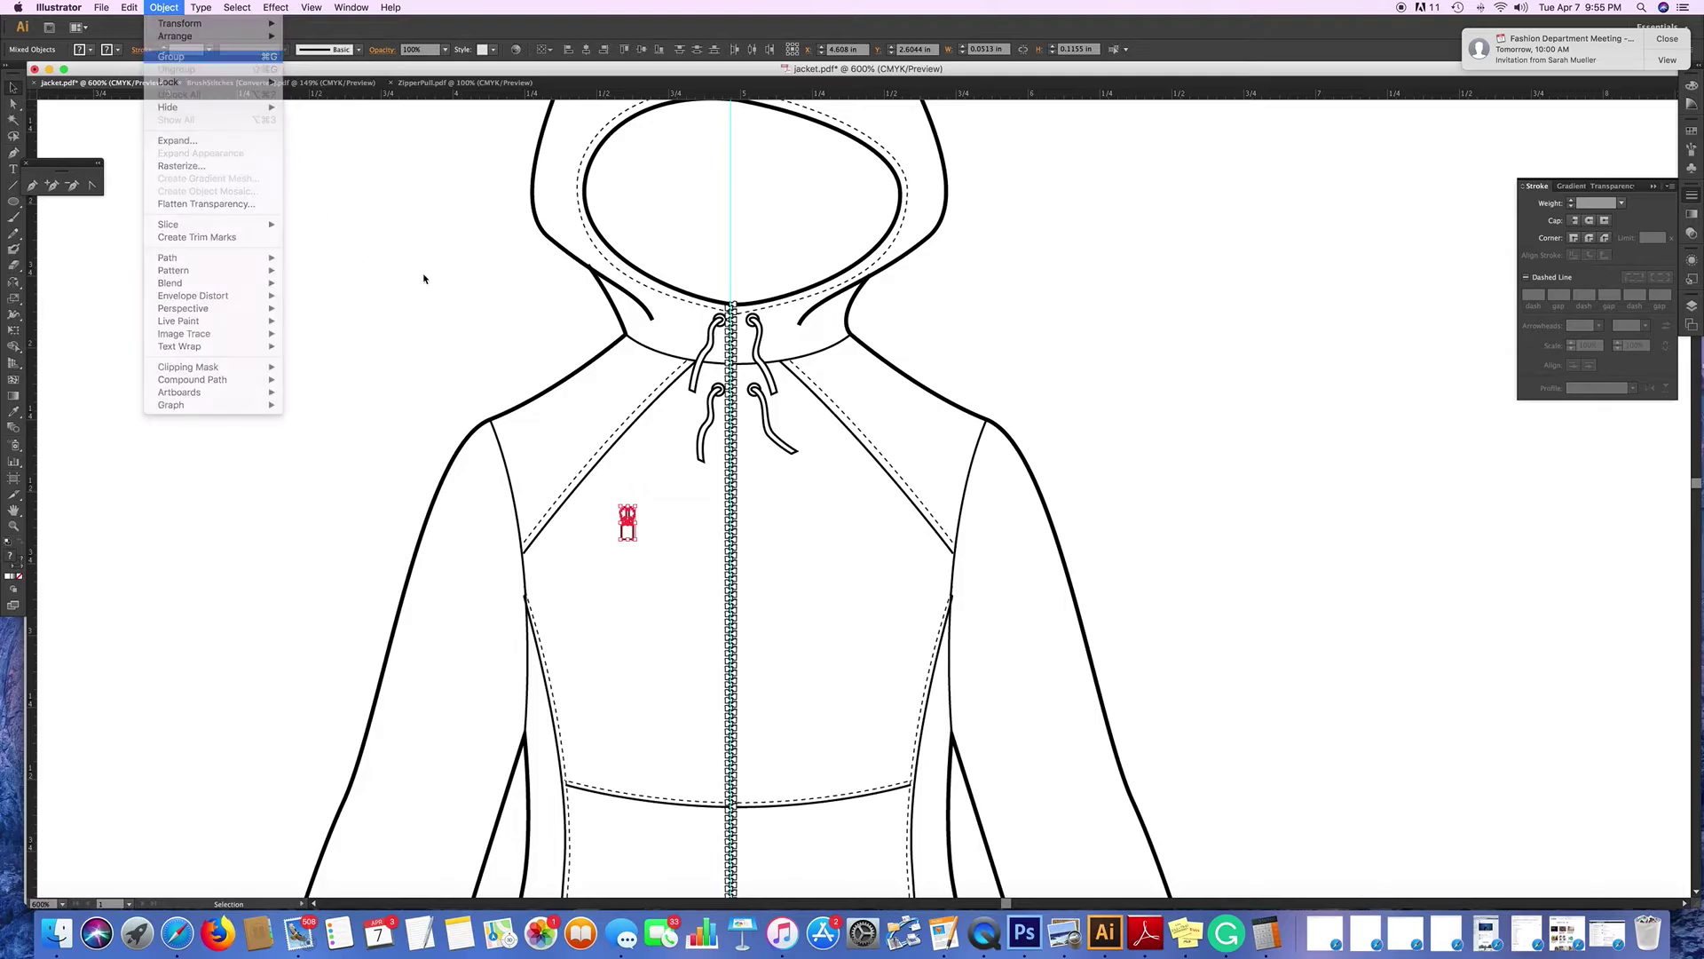
pyautogui.click(435, 302)
pyautogui.click(449, 323)
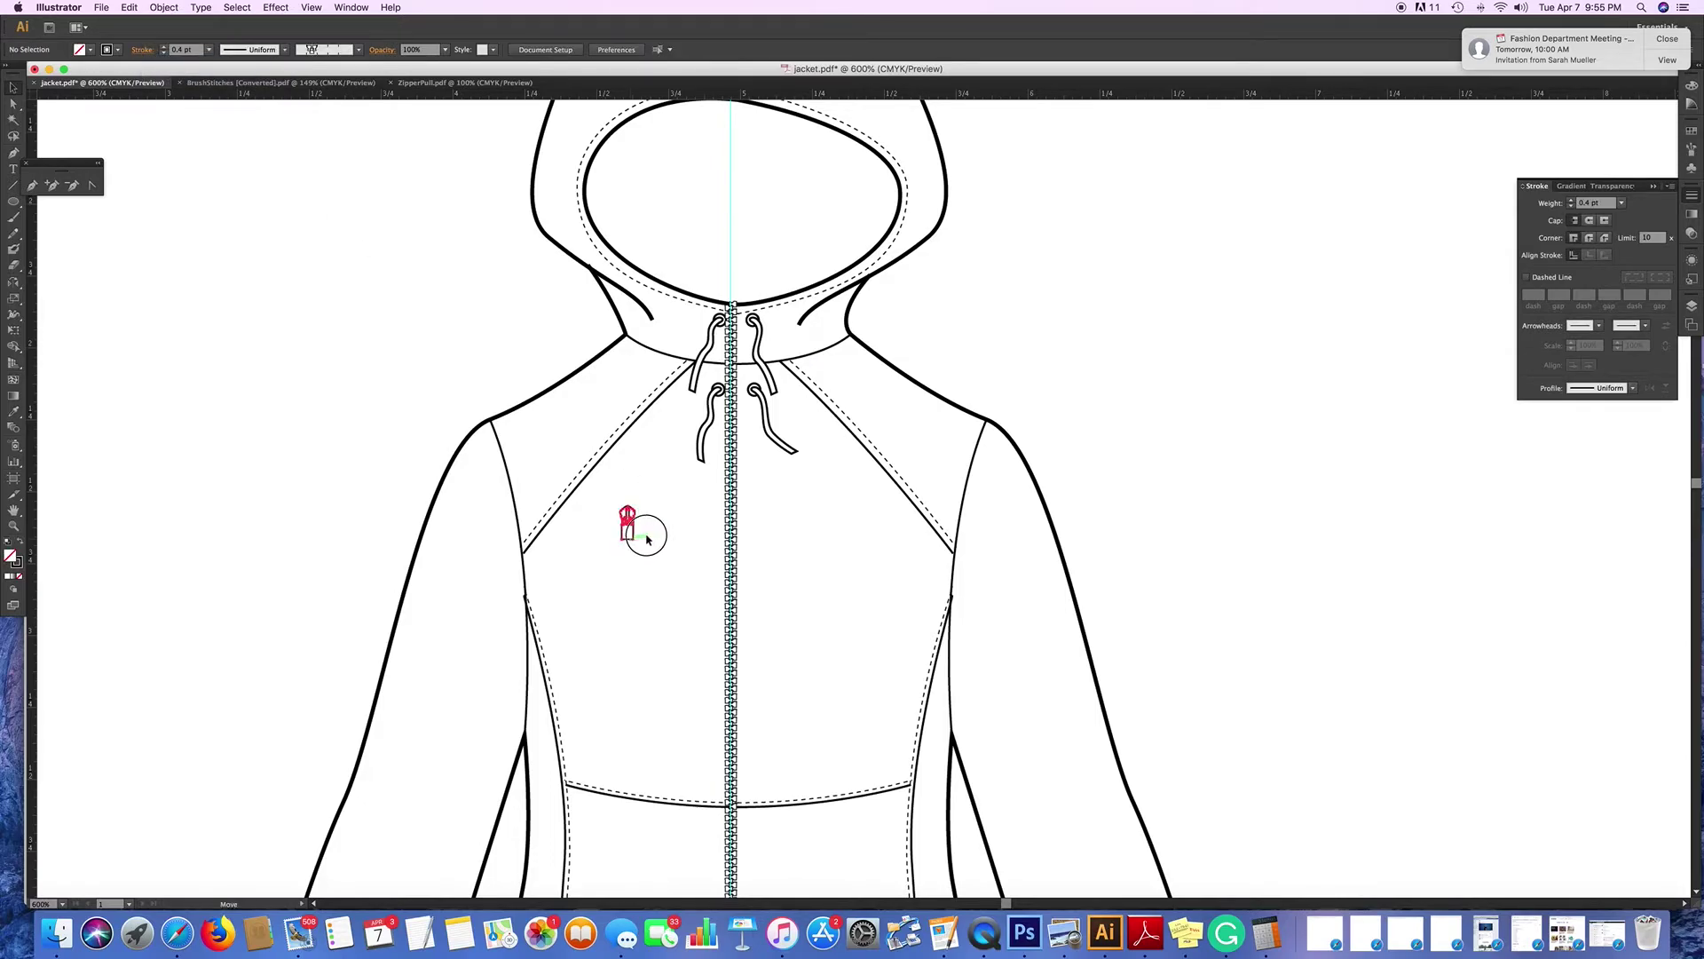
pyautogui.moveTo(647, 538); pyautogui.dragTo(737, 340)
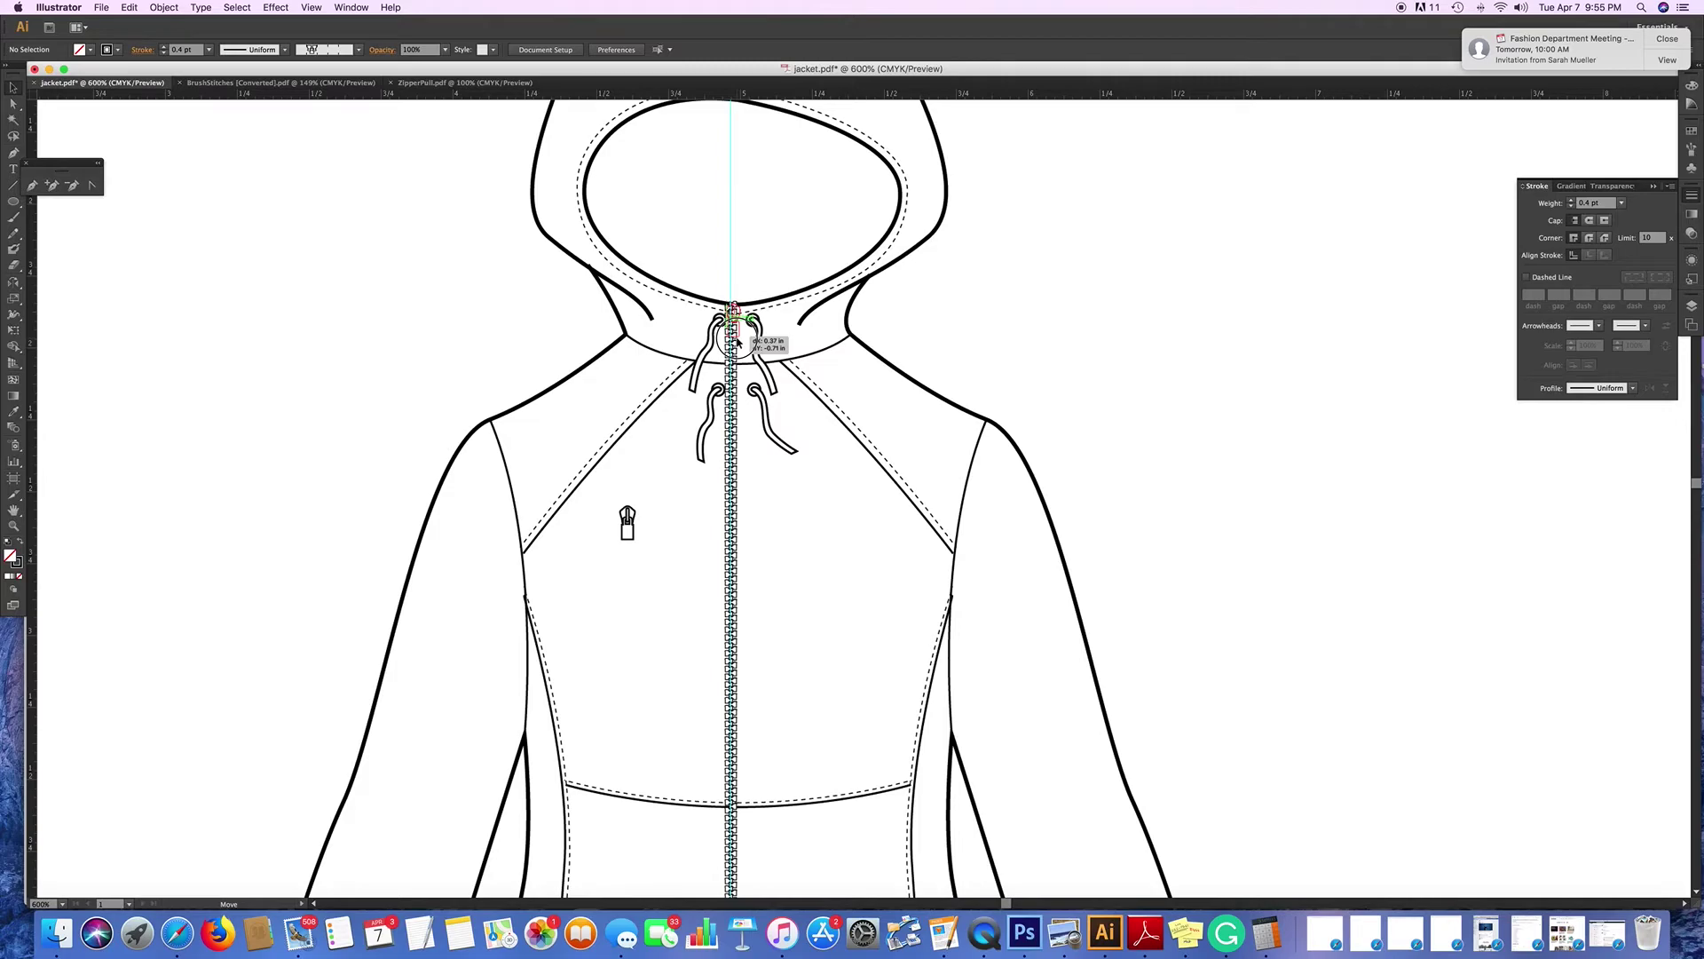
pyautogui.moveTo(737, 341); pyautogui.dragTo(737, 341)
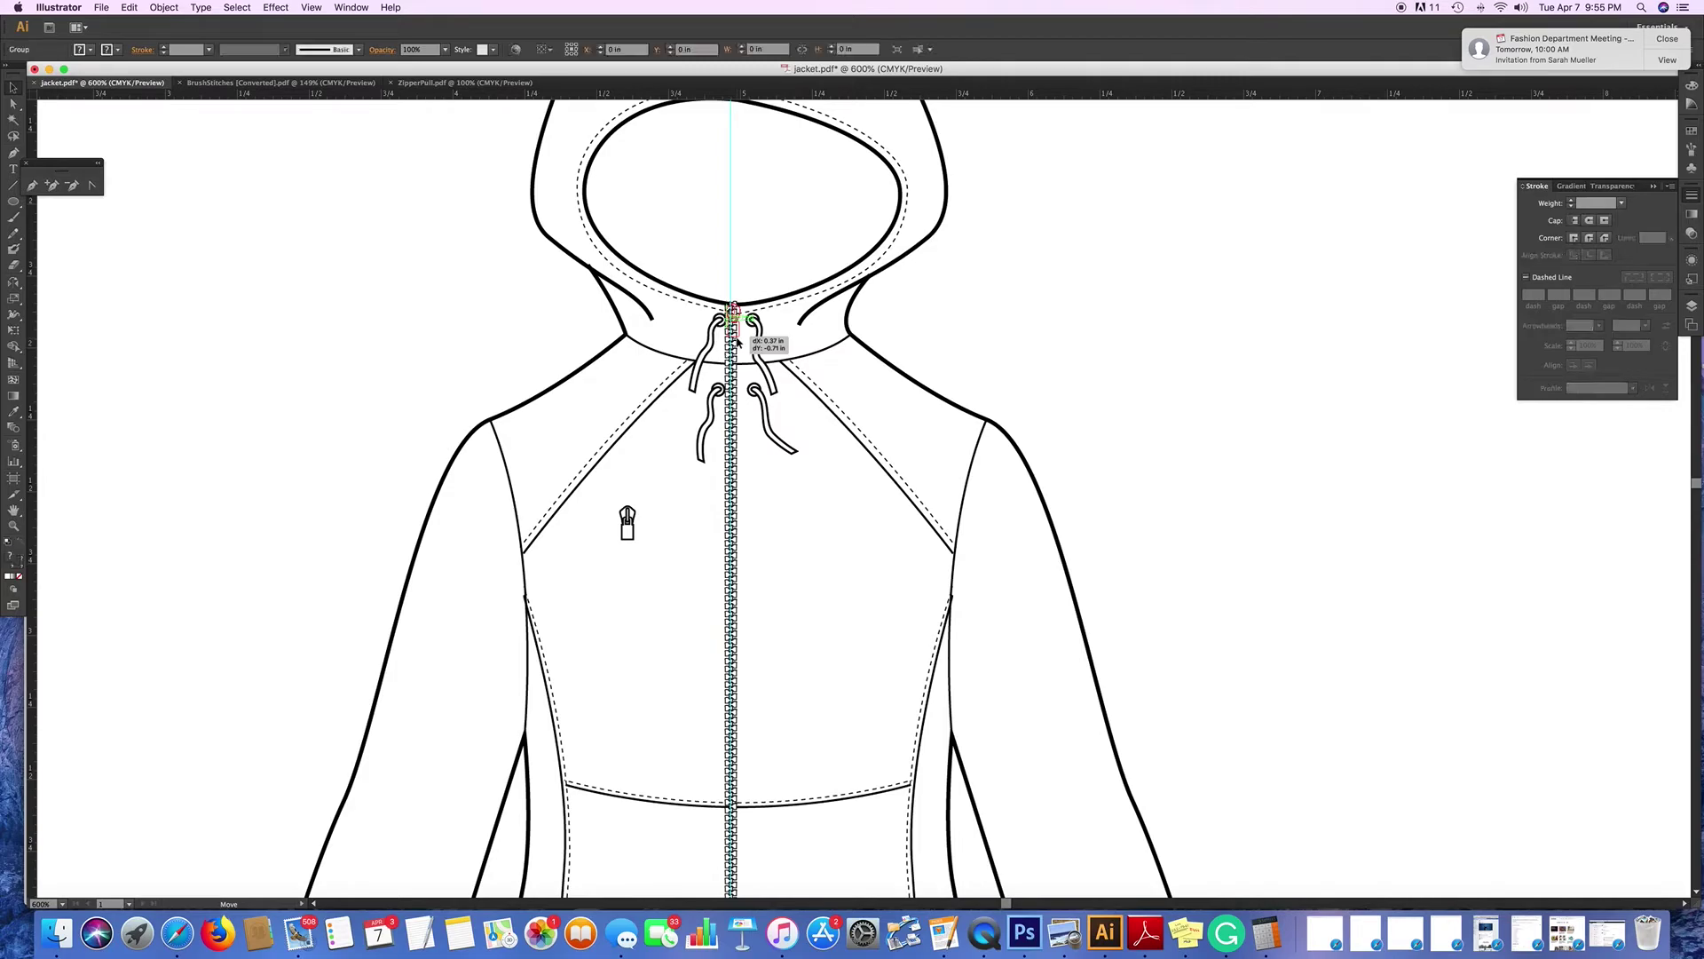
# Paste another zipper pull and drop it at the zipper's bottom end on the hem.
pyautogui.scroll(-10, 736, 340)
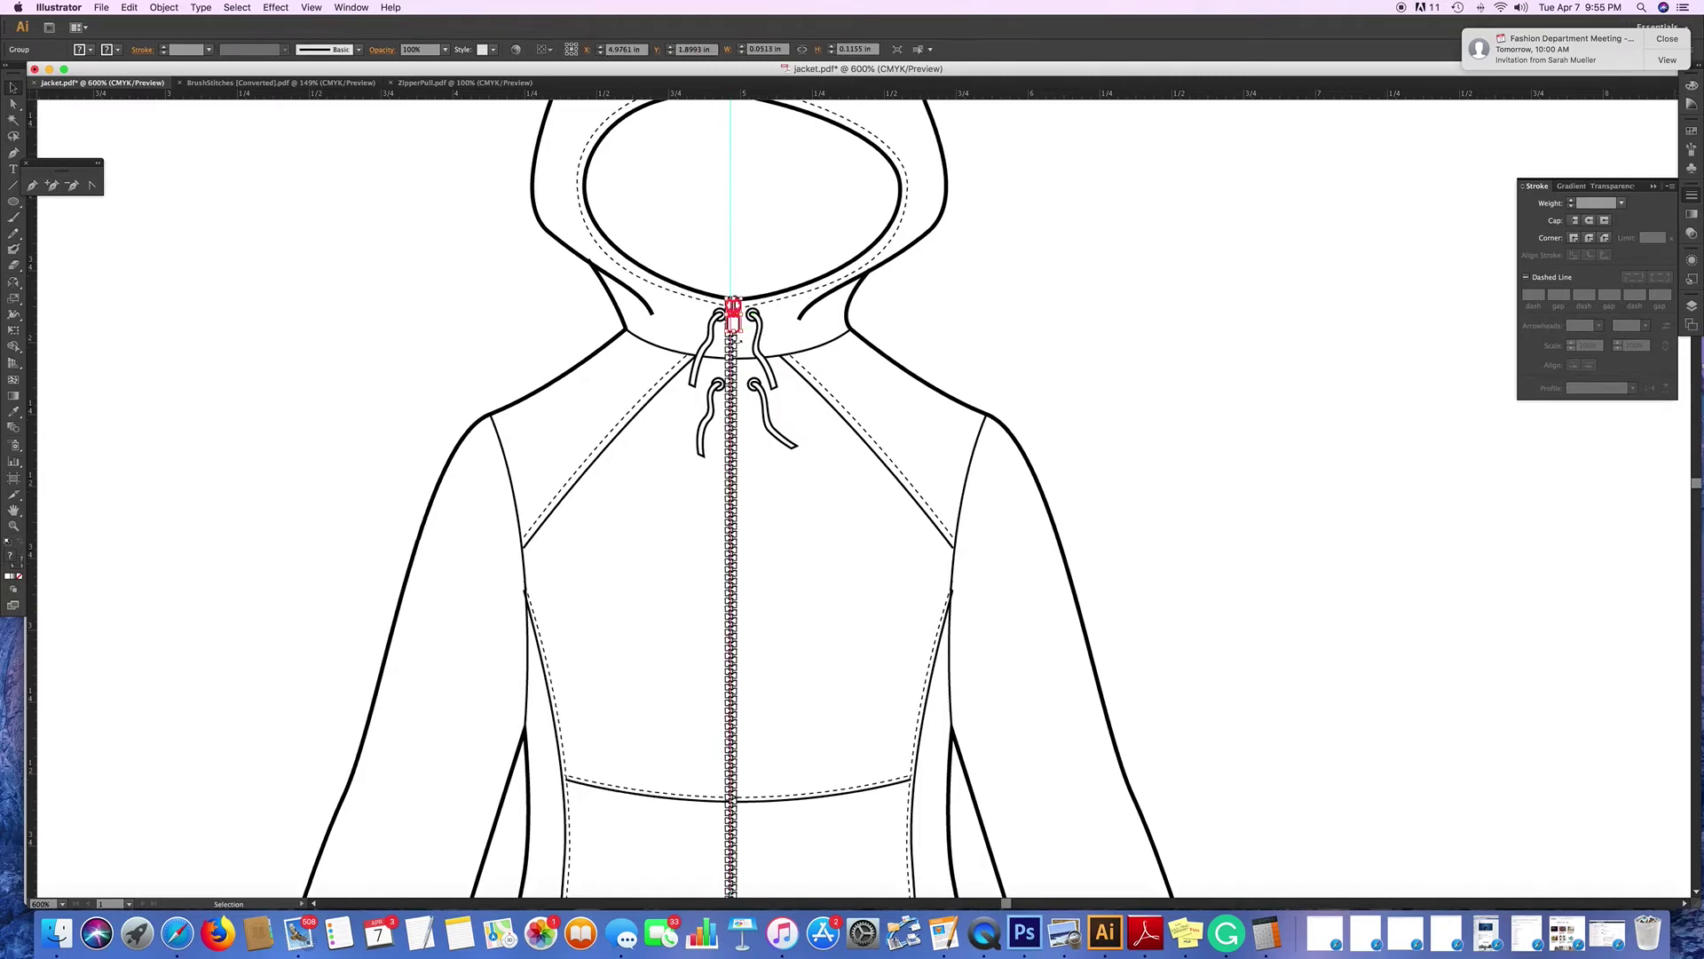
pyautogui.scroll(-5, 738, 343)
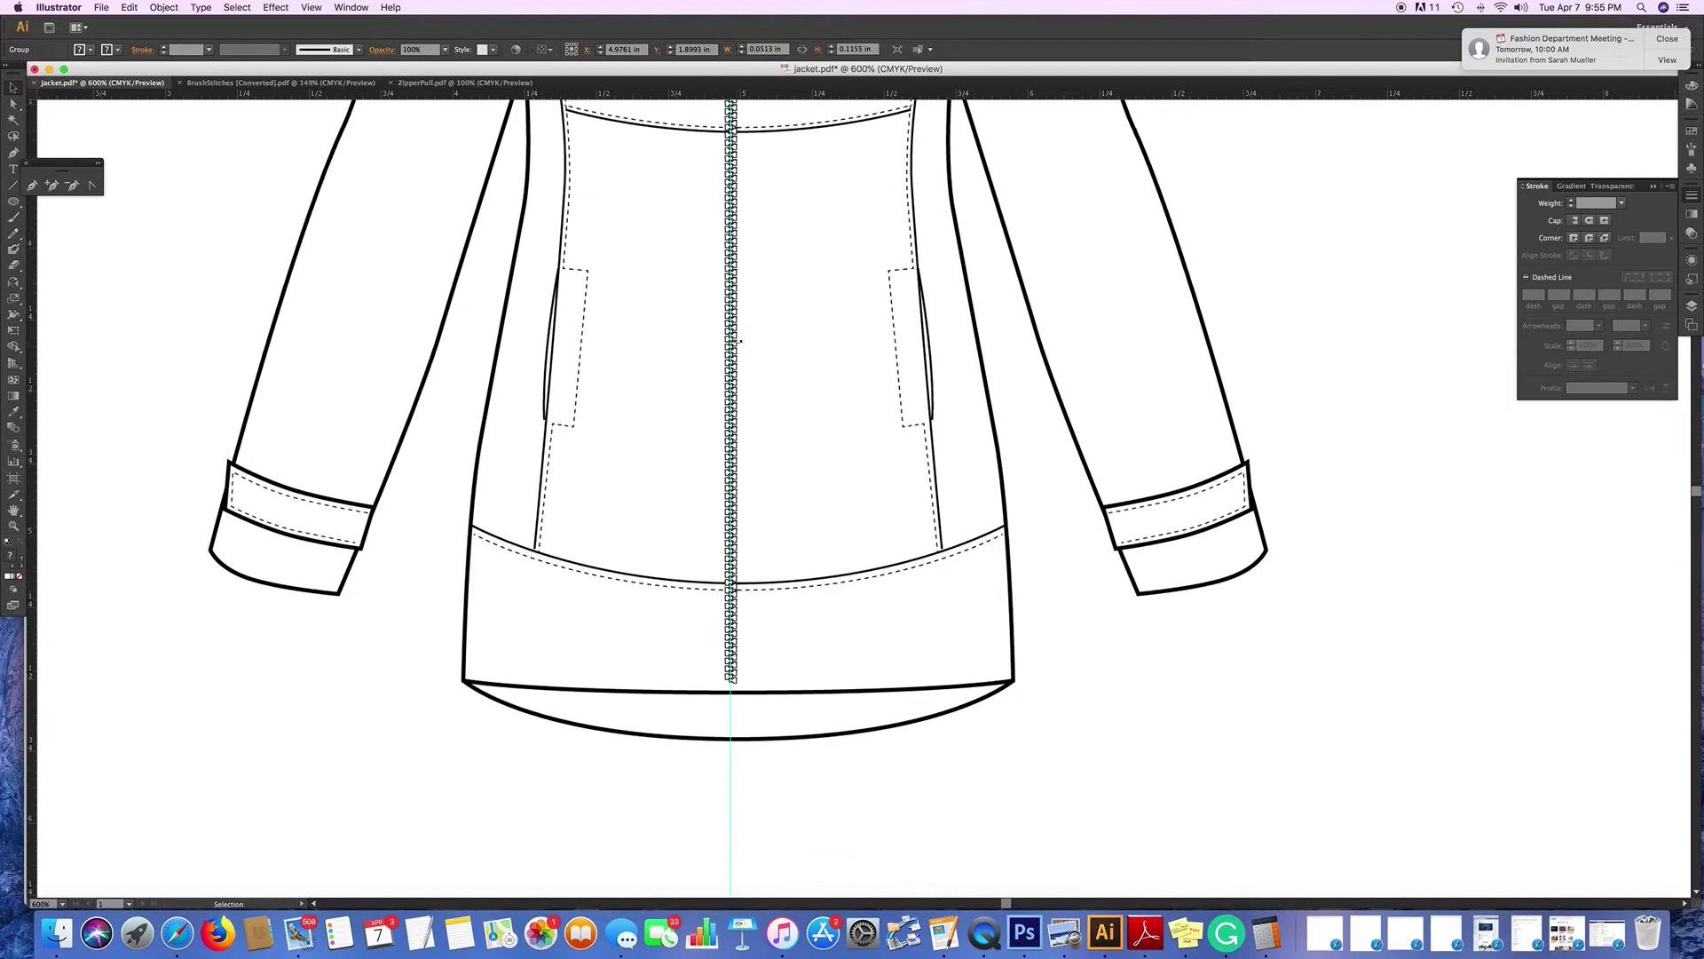
pyautogui.scroll(2, 739, 346)
pyautogui.scroll(8, 736, 346)
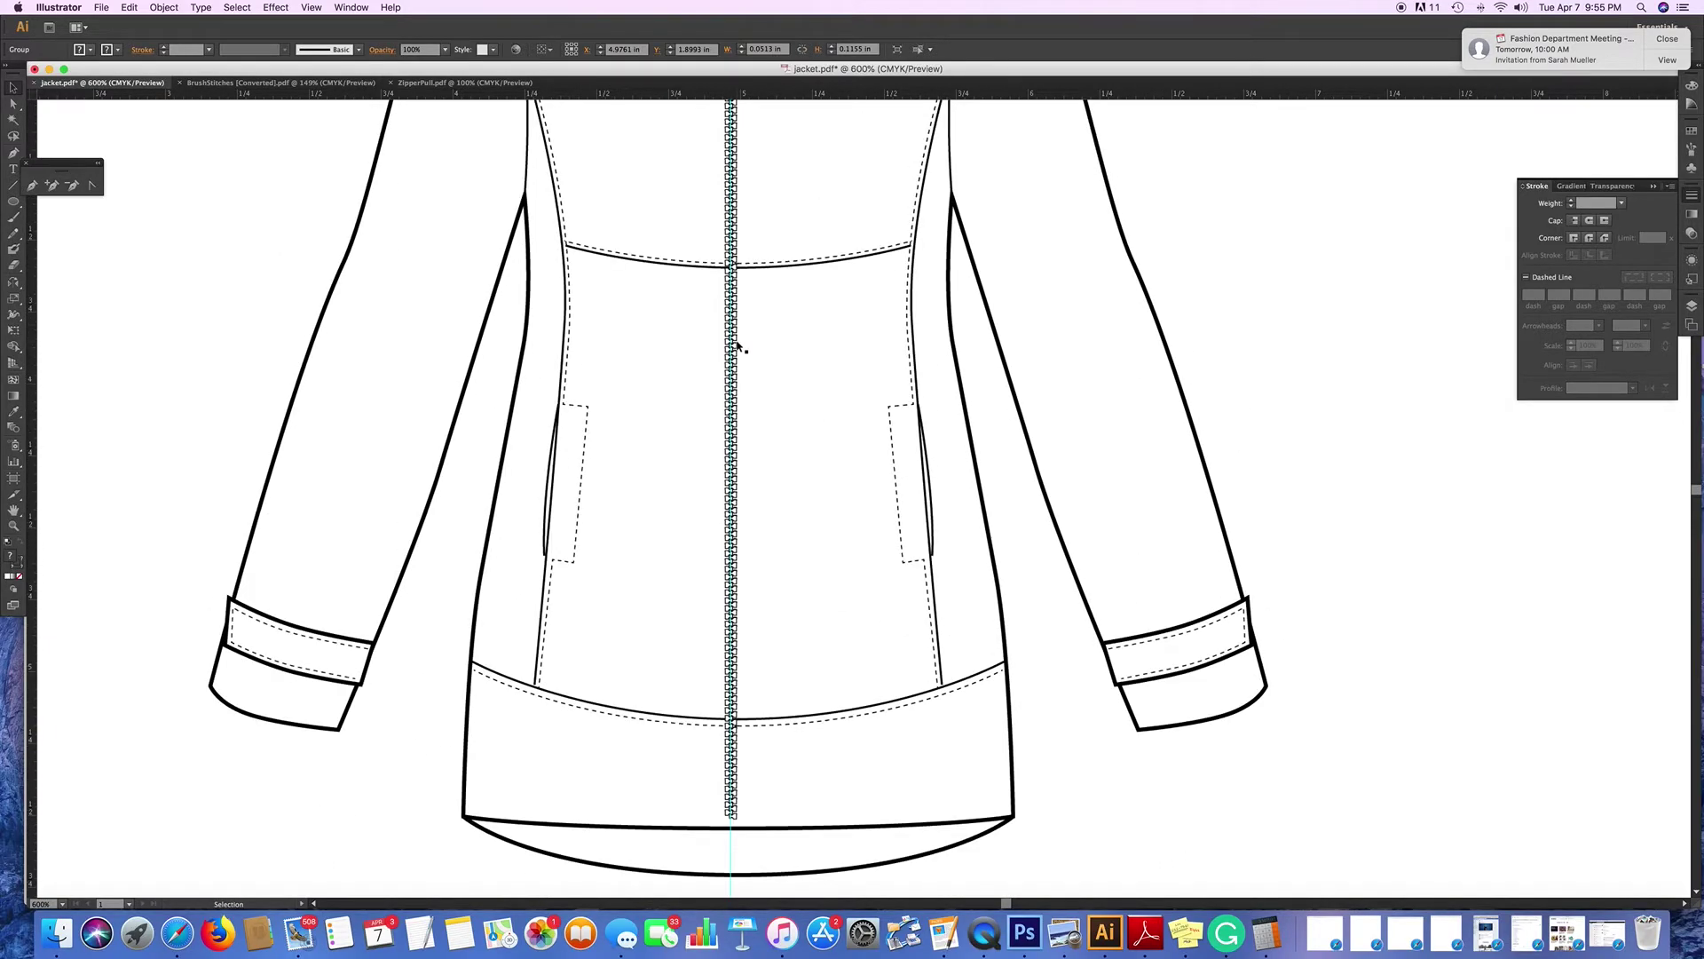
pyautogui.scroll(2, 736, 344)
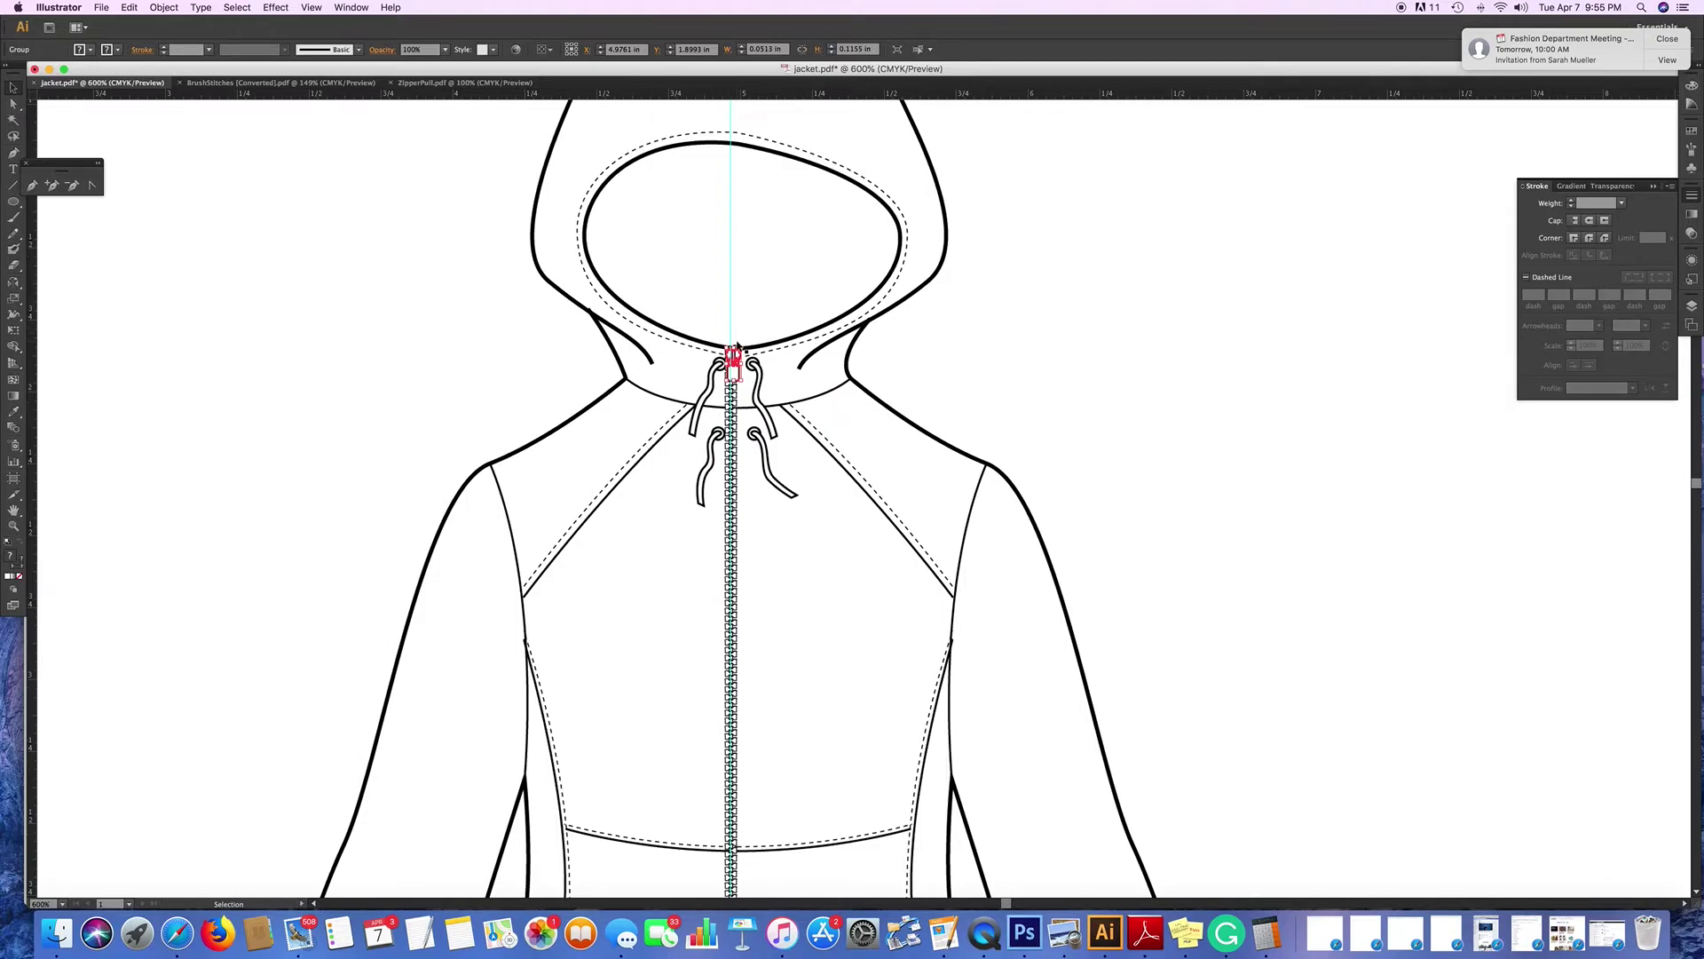
pyautogui.scroll(-10, 737, 345)
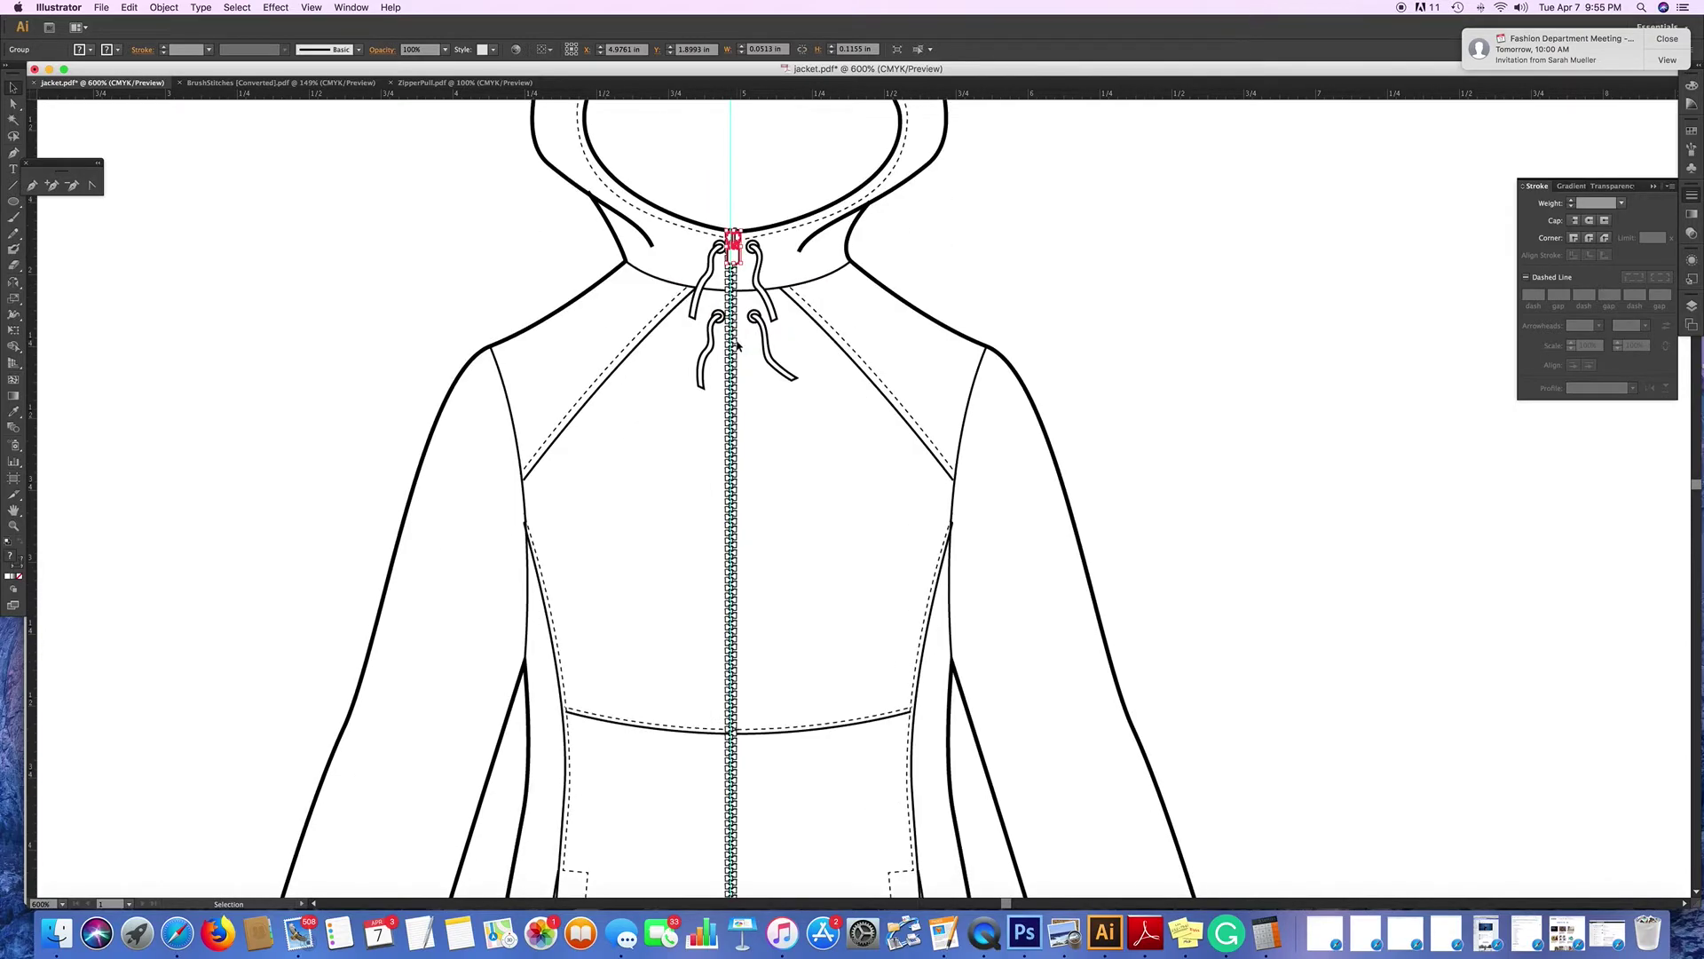
pyautogui.scroll(-4, 737, 346)
pyautogui.press('super+v')
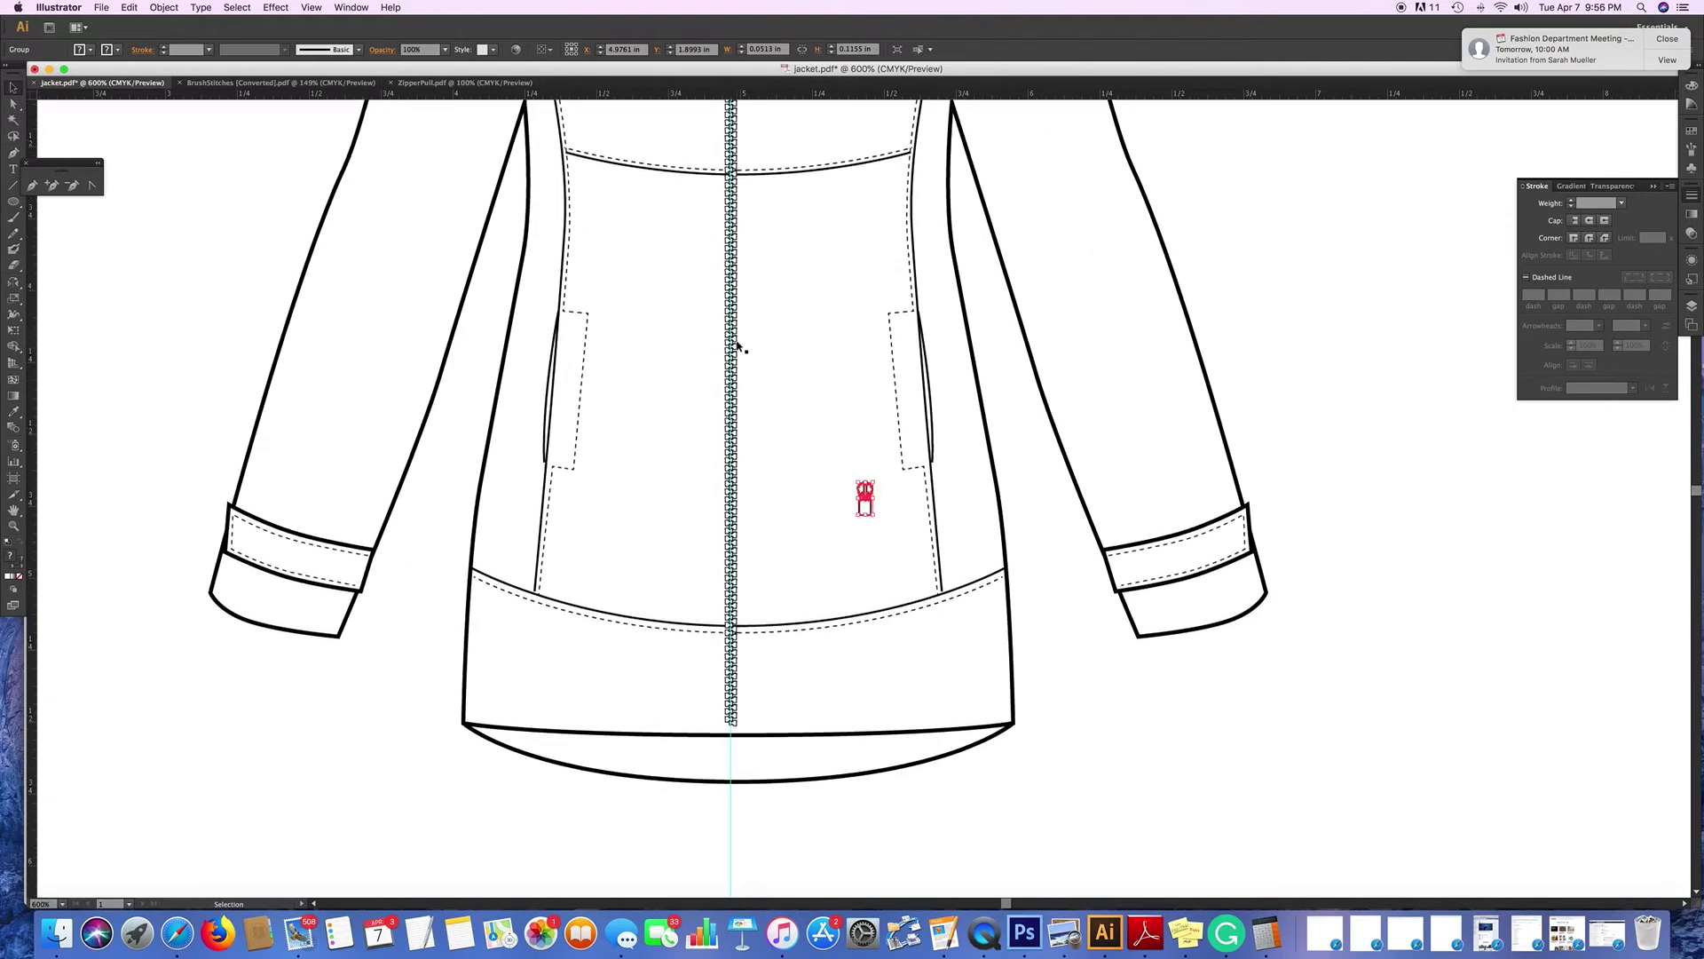
pyautogui.moveTo(864, 494); pyautogui.dragTo(730, 728)
pyautogui.click(875, 806)
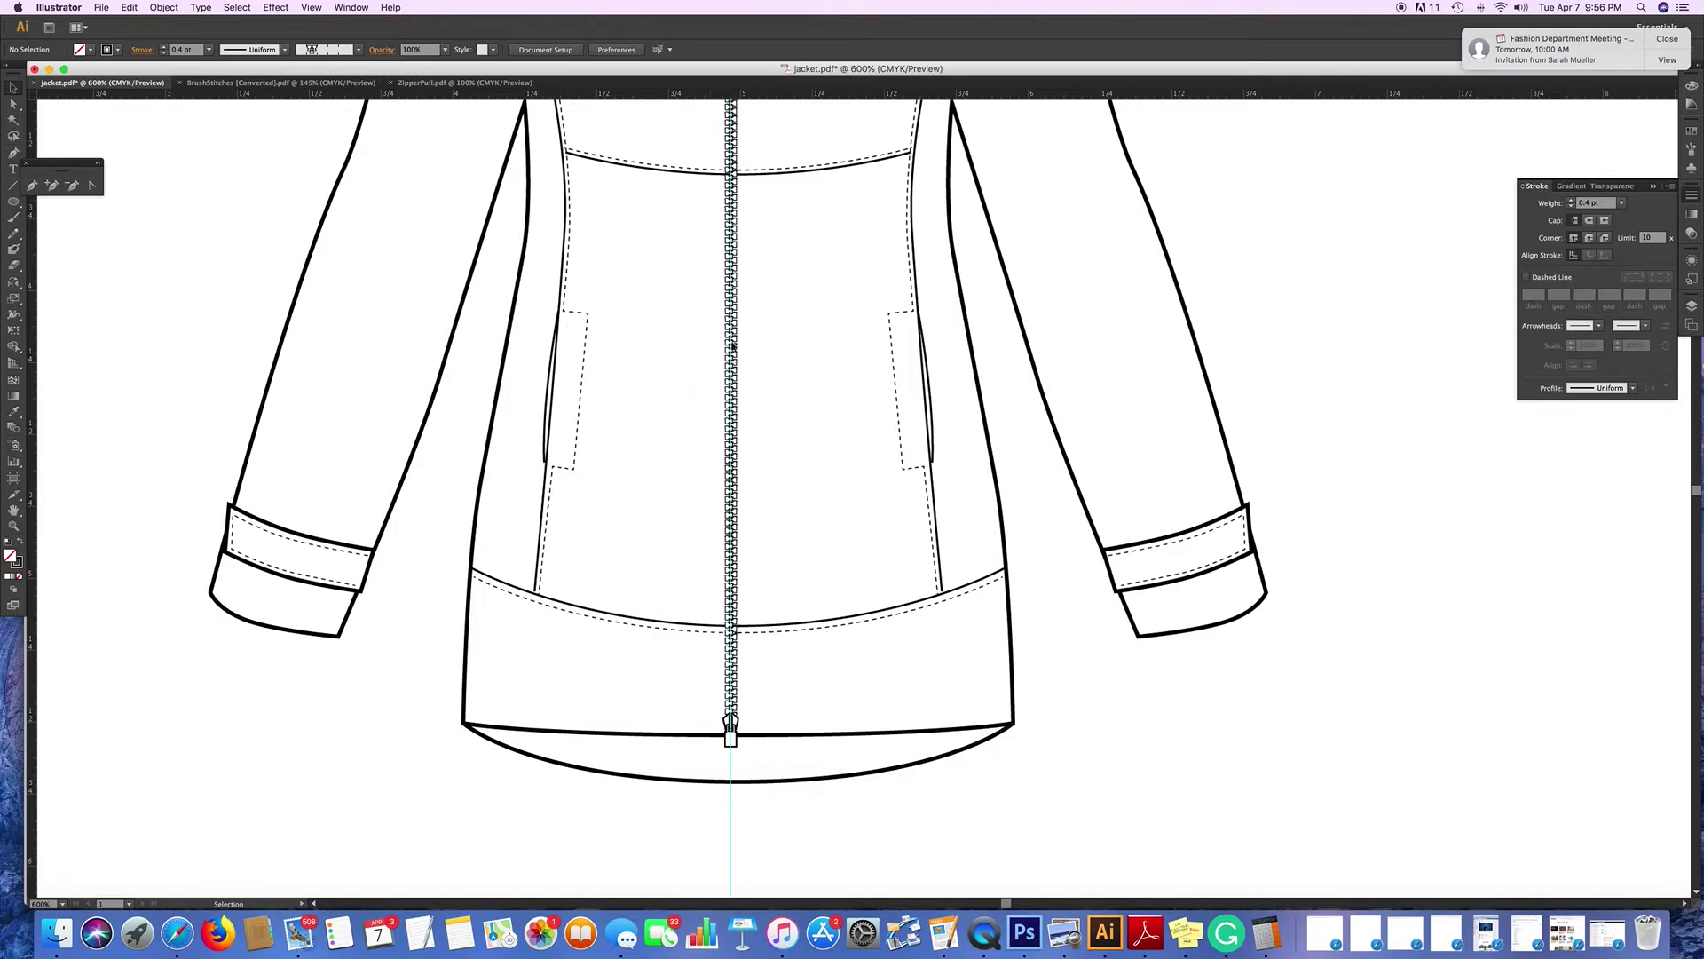
# Draw a straight Pen line beside the zipper from collar to hem.
pyautogui.scroll(10, 755, 368)
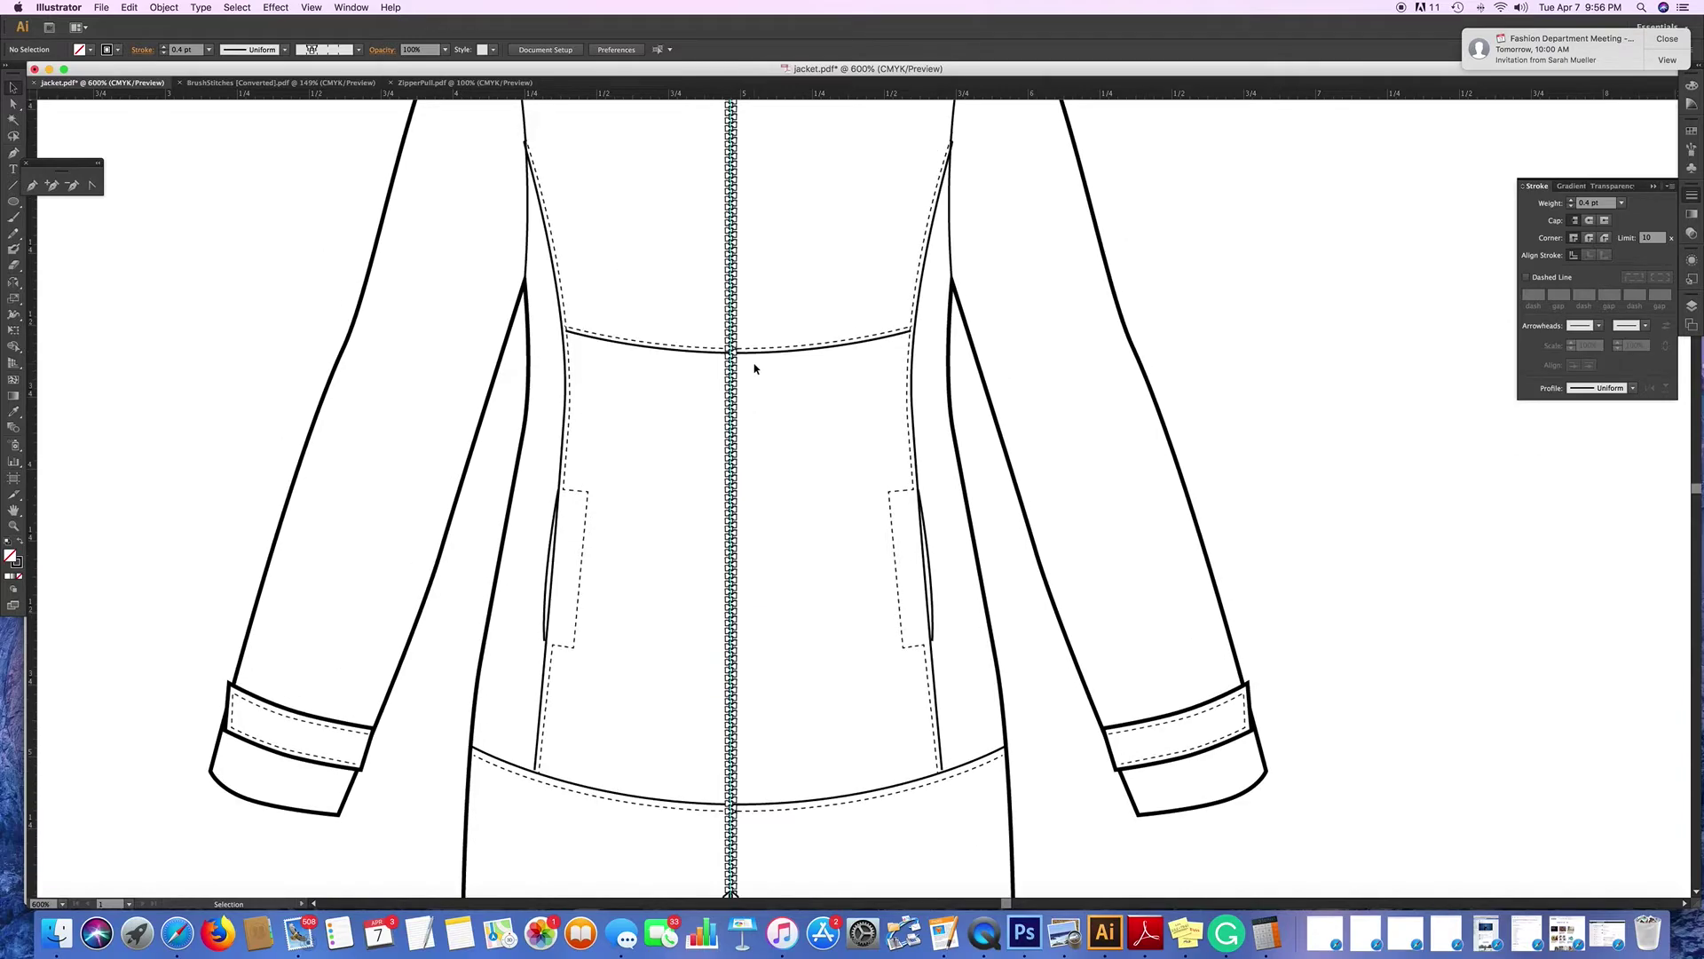
pyautogui.scroll(4, 754, 368)
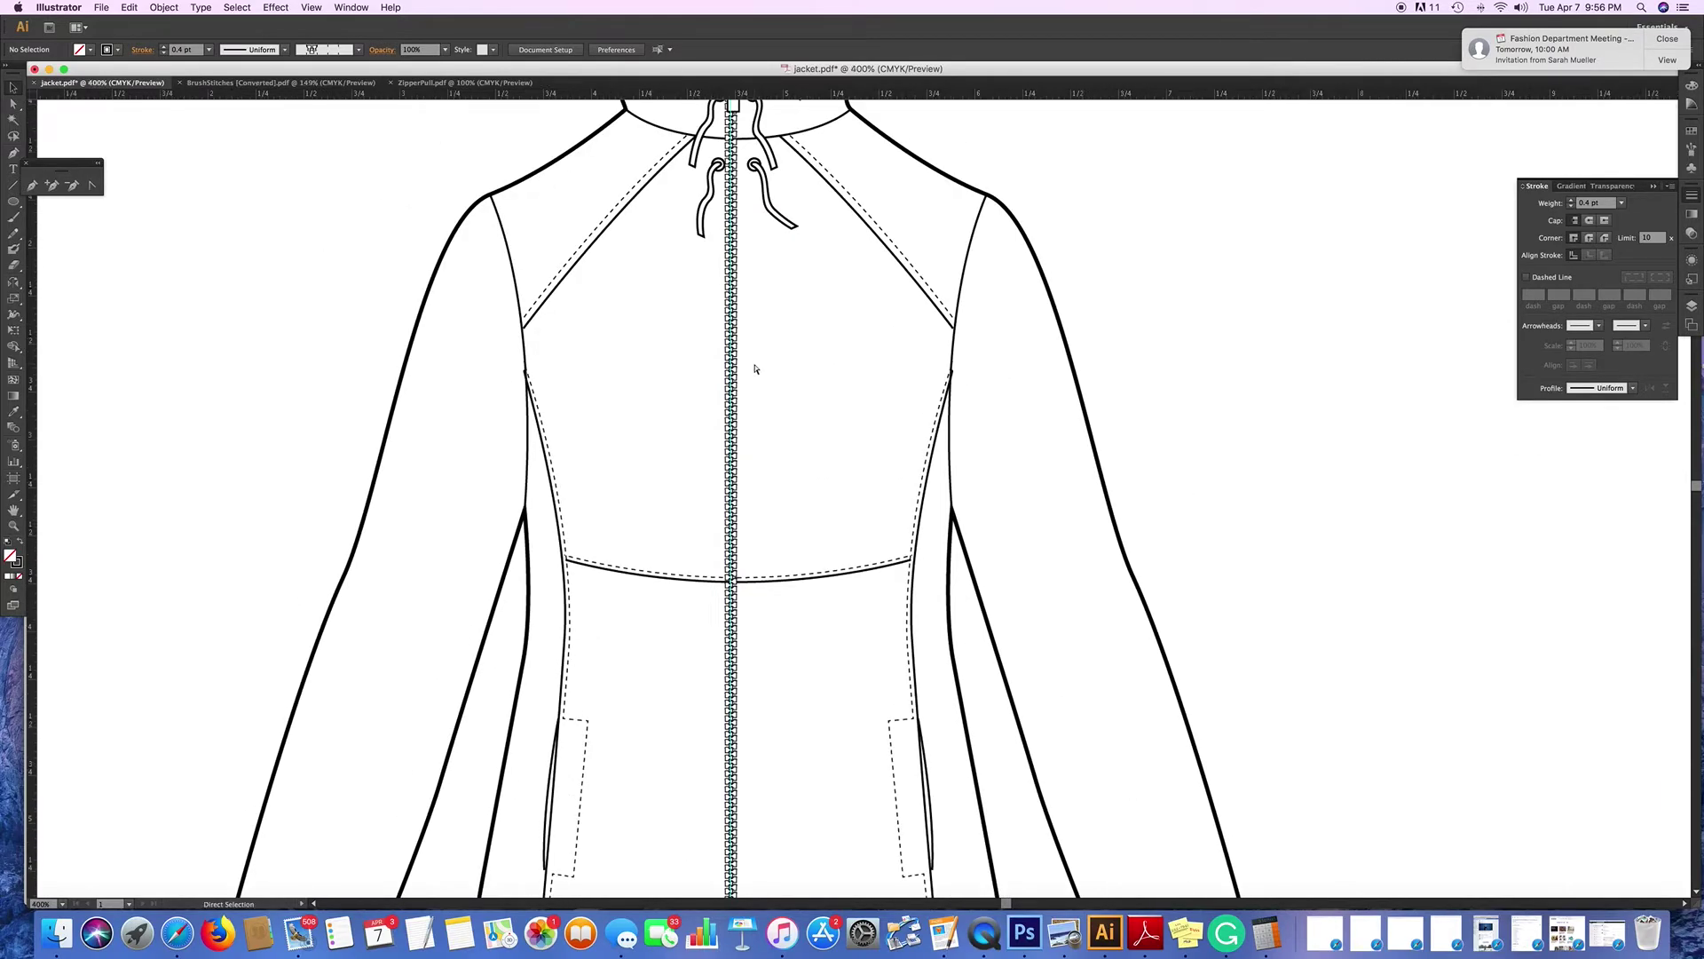
pyautogui.press('super+minus')
pyautogui.press('super+minus')
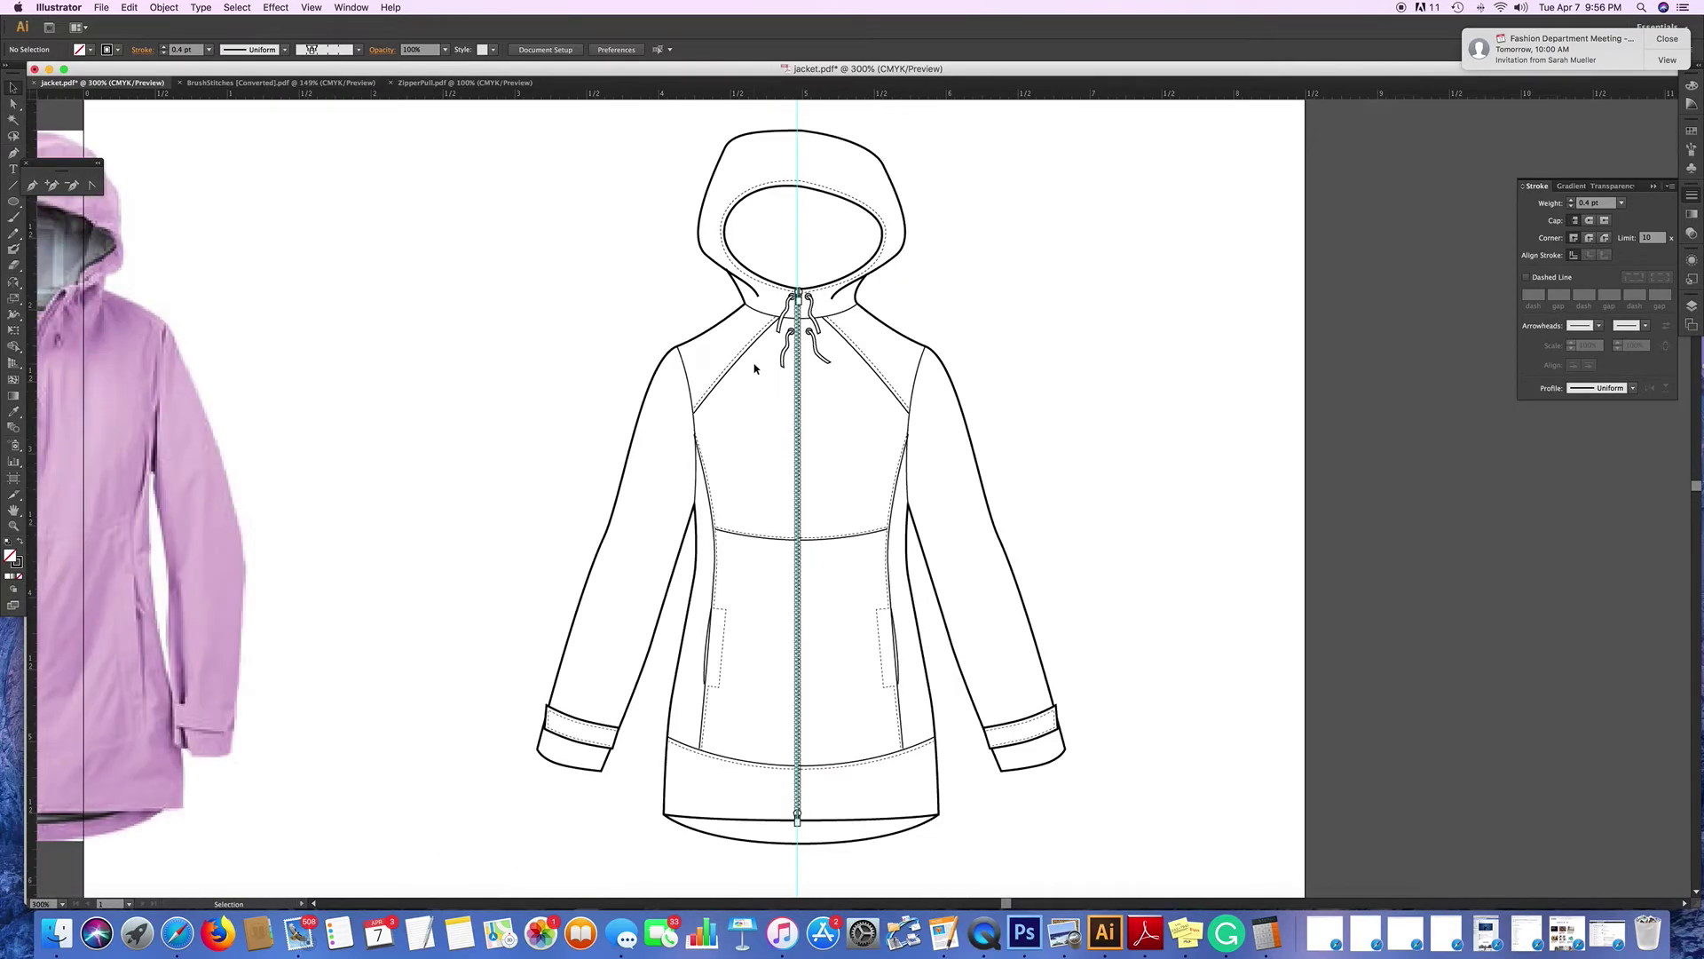
pyautogui.scroll(-1, 754, 369)
pyautogui.press('p')
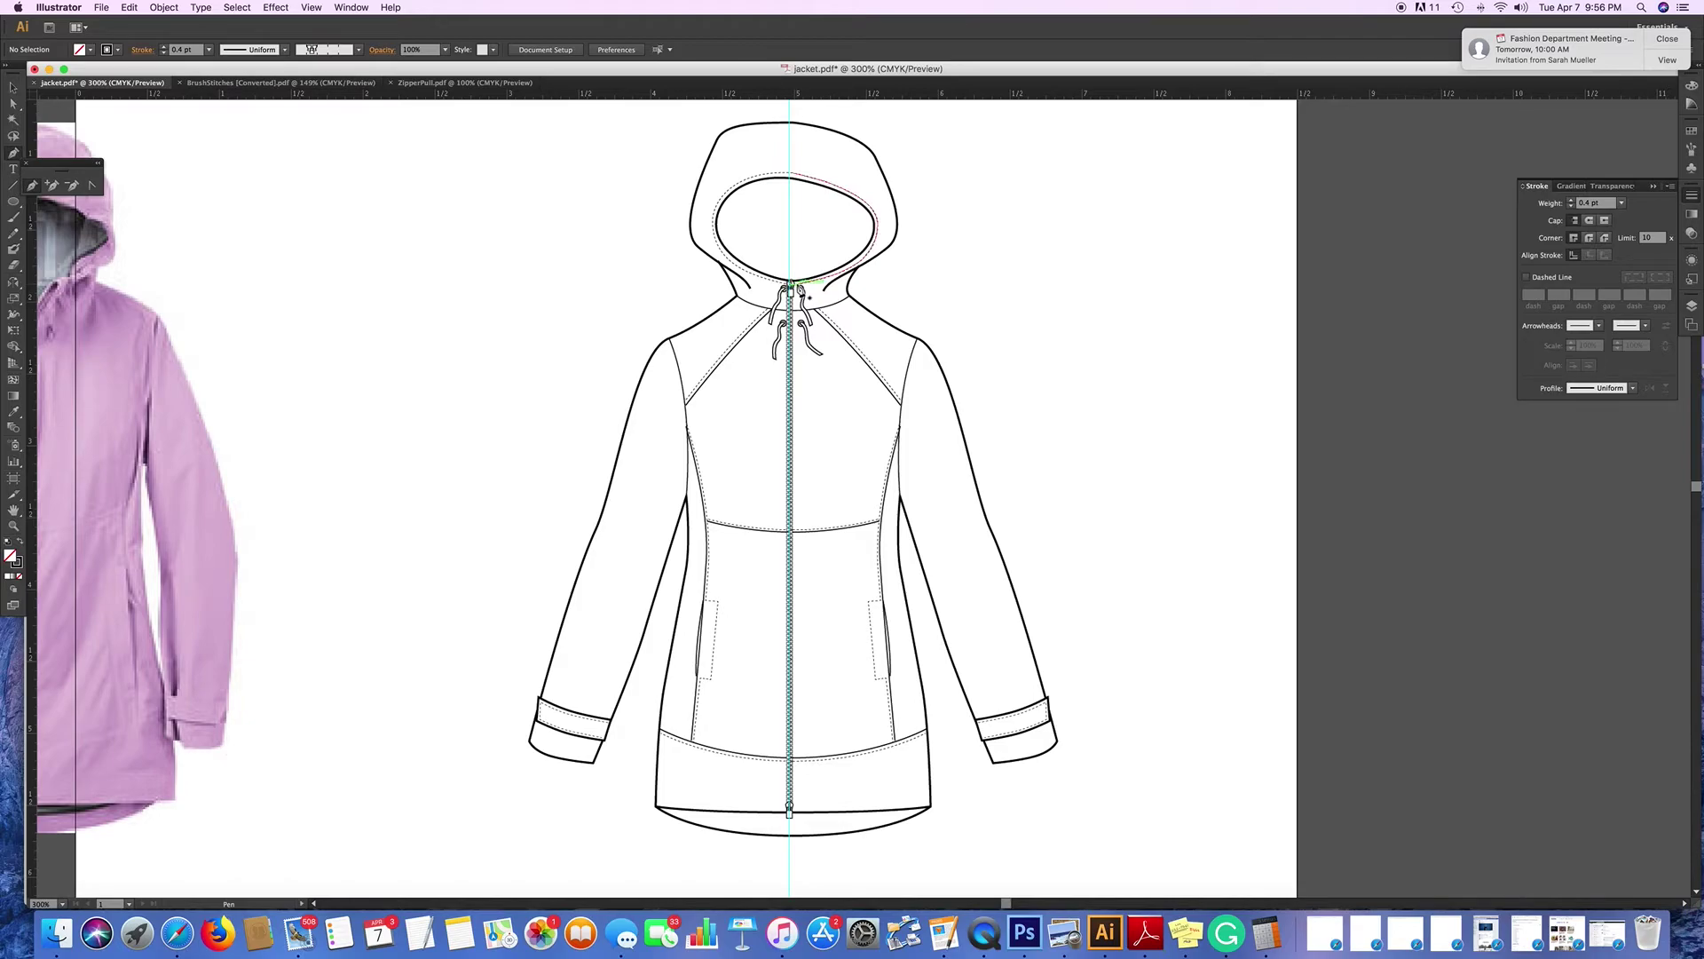
pyautogui.click(800, 288)
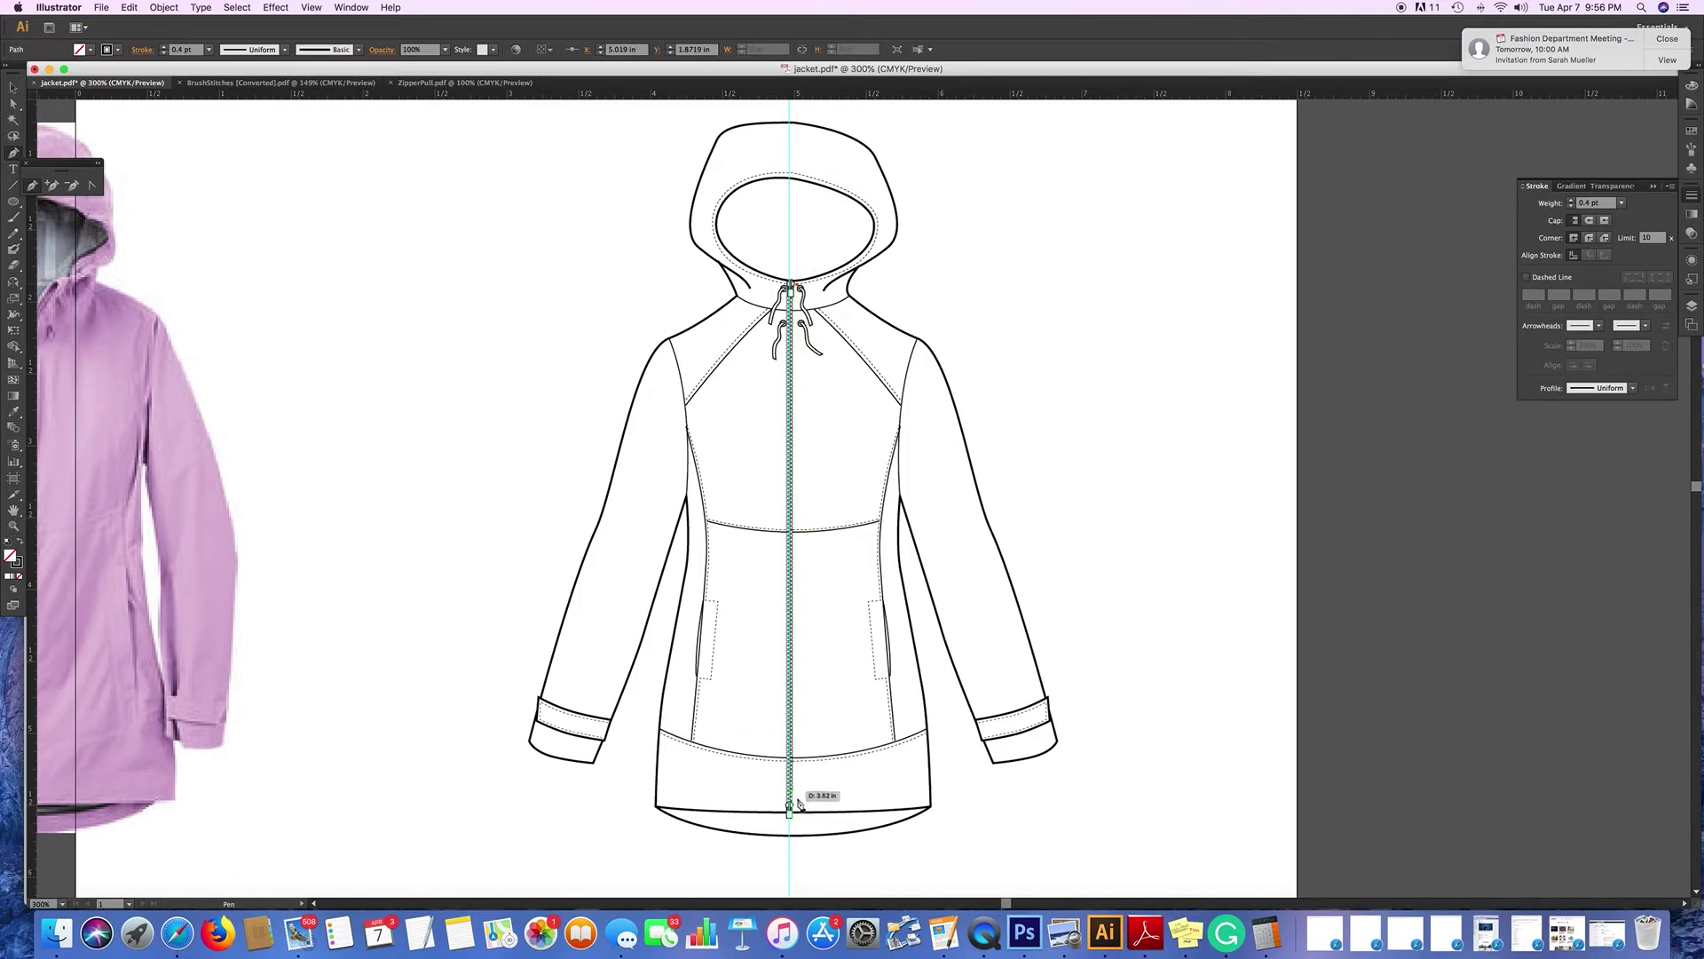
pyautogui.click(798, 809)
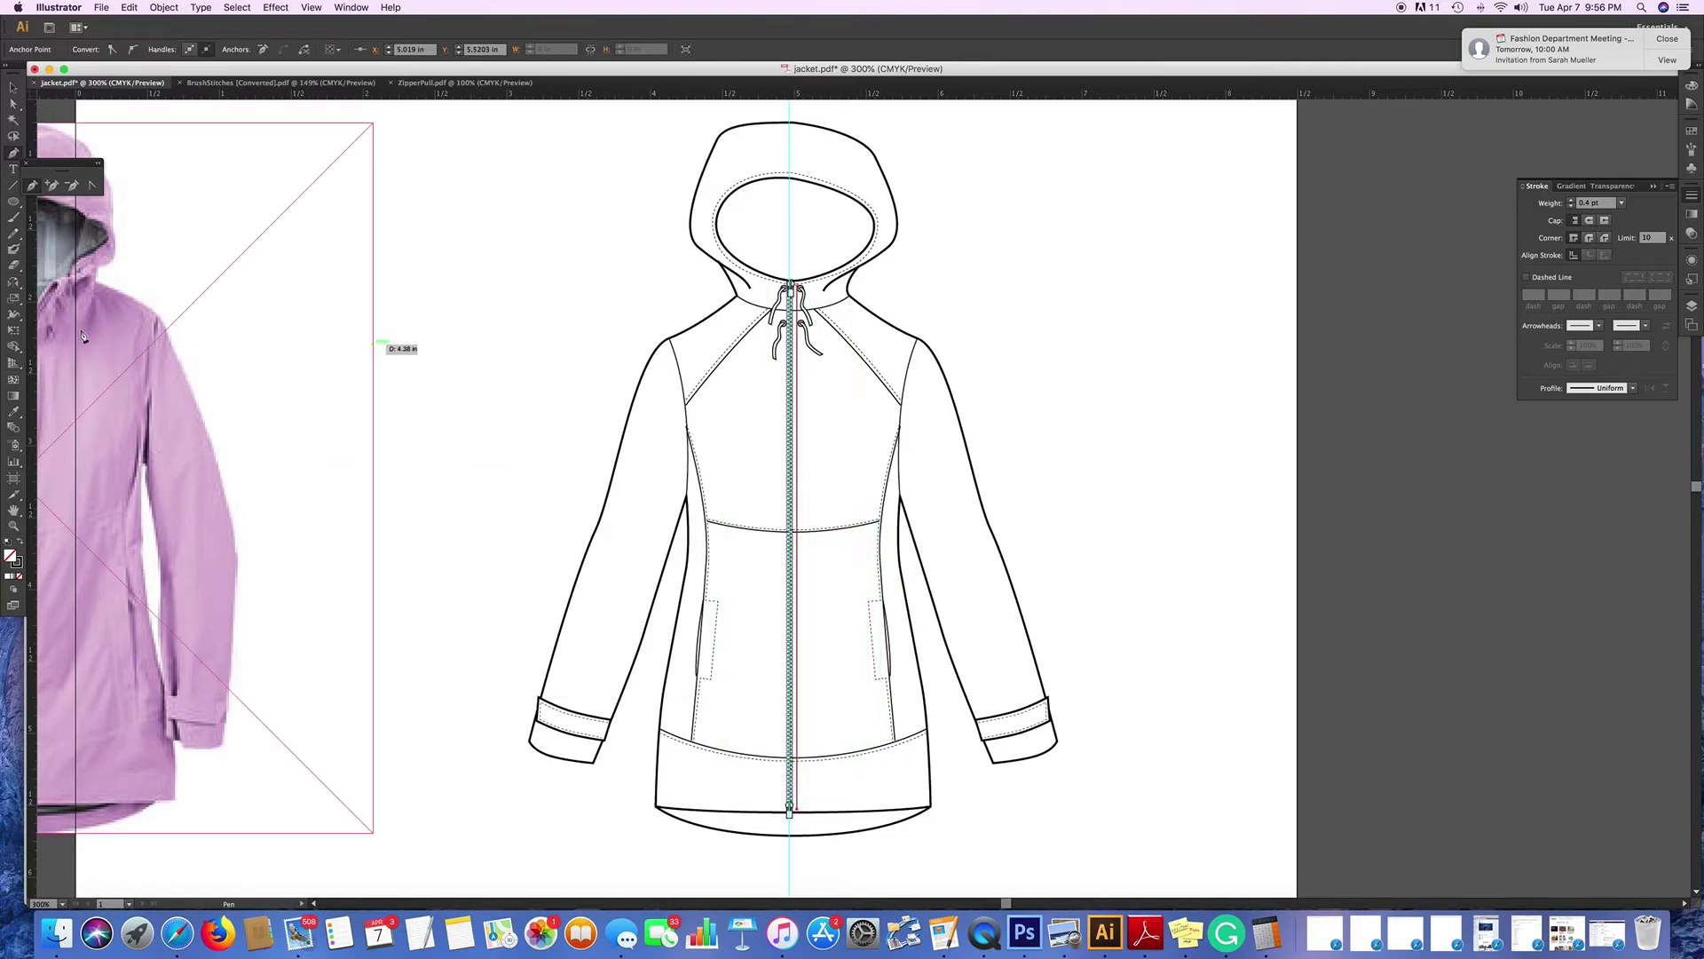
# Give the line the hood's 0.25 pt dashed stitch style and place a copy on the zipper's other side.
pyautogui.press('i')
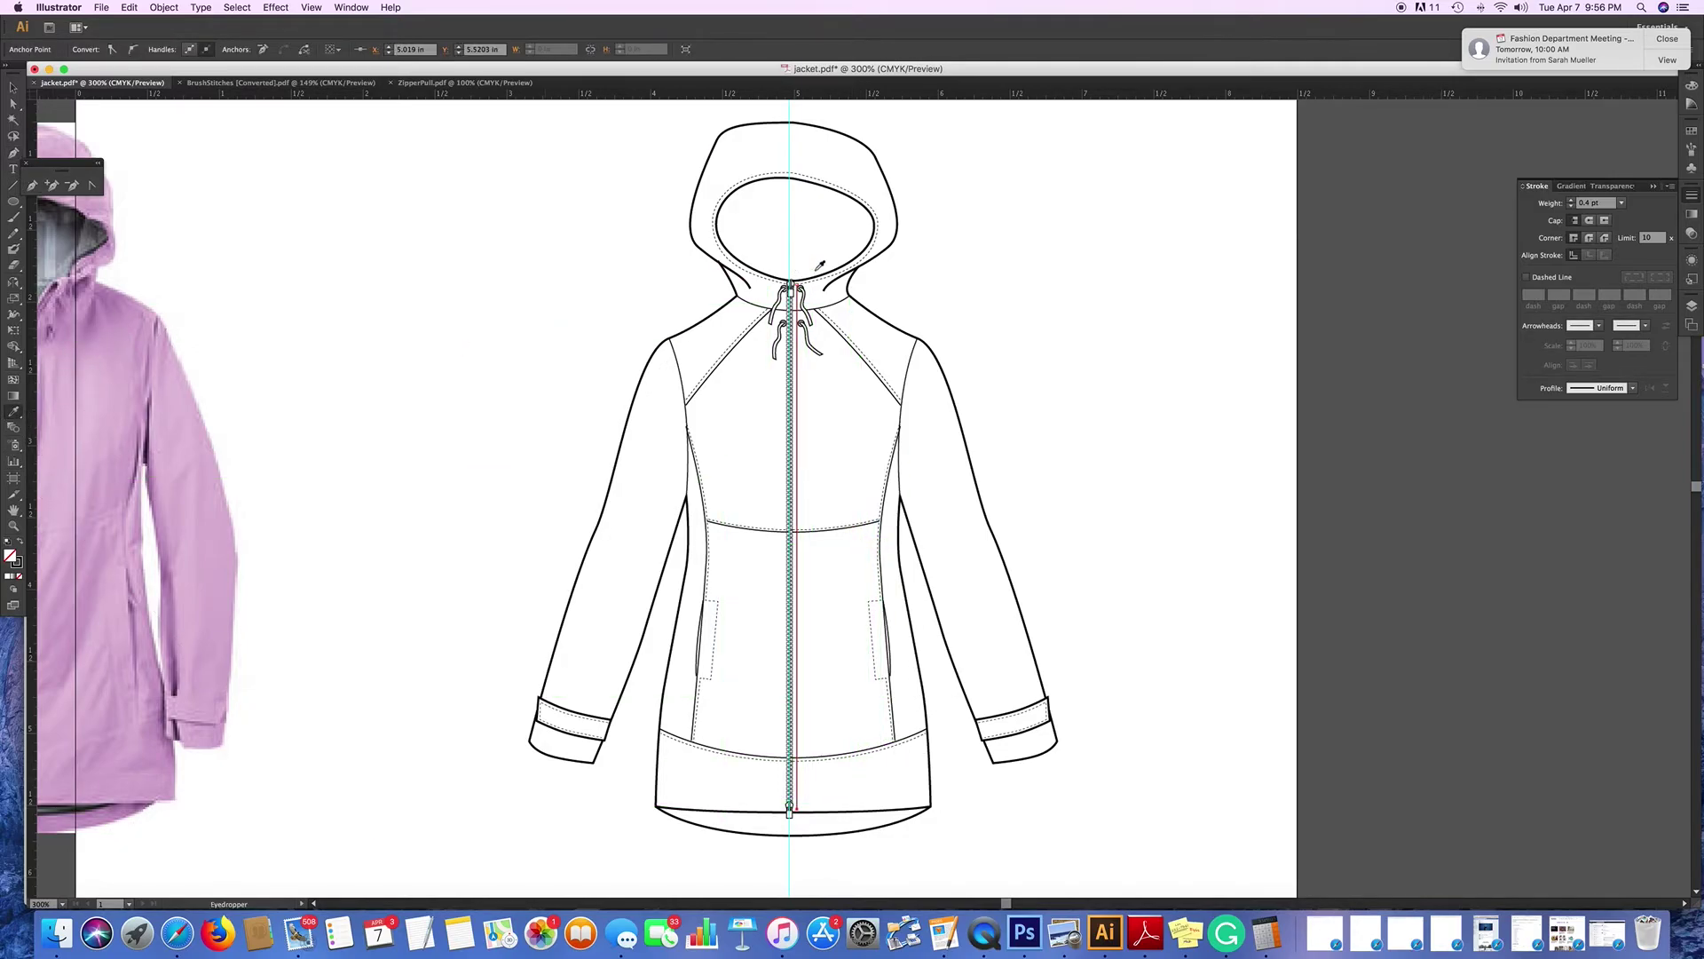
pyautogui.click(837, 288)
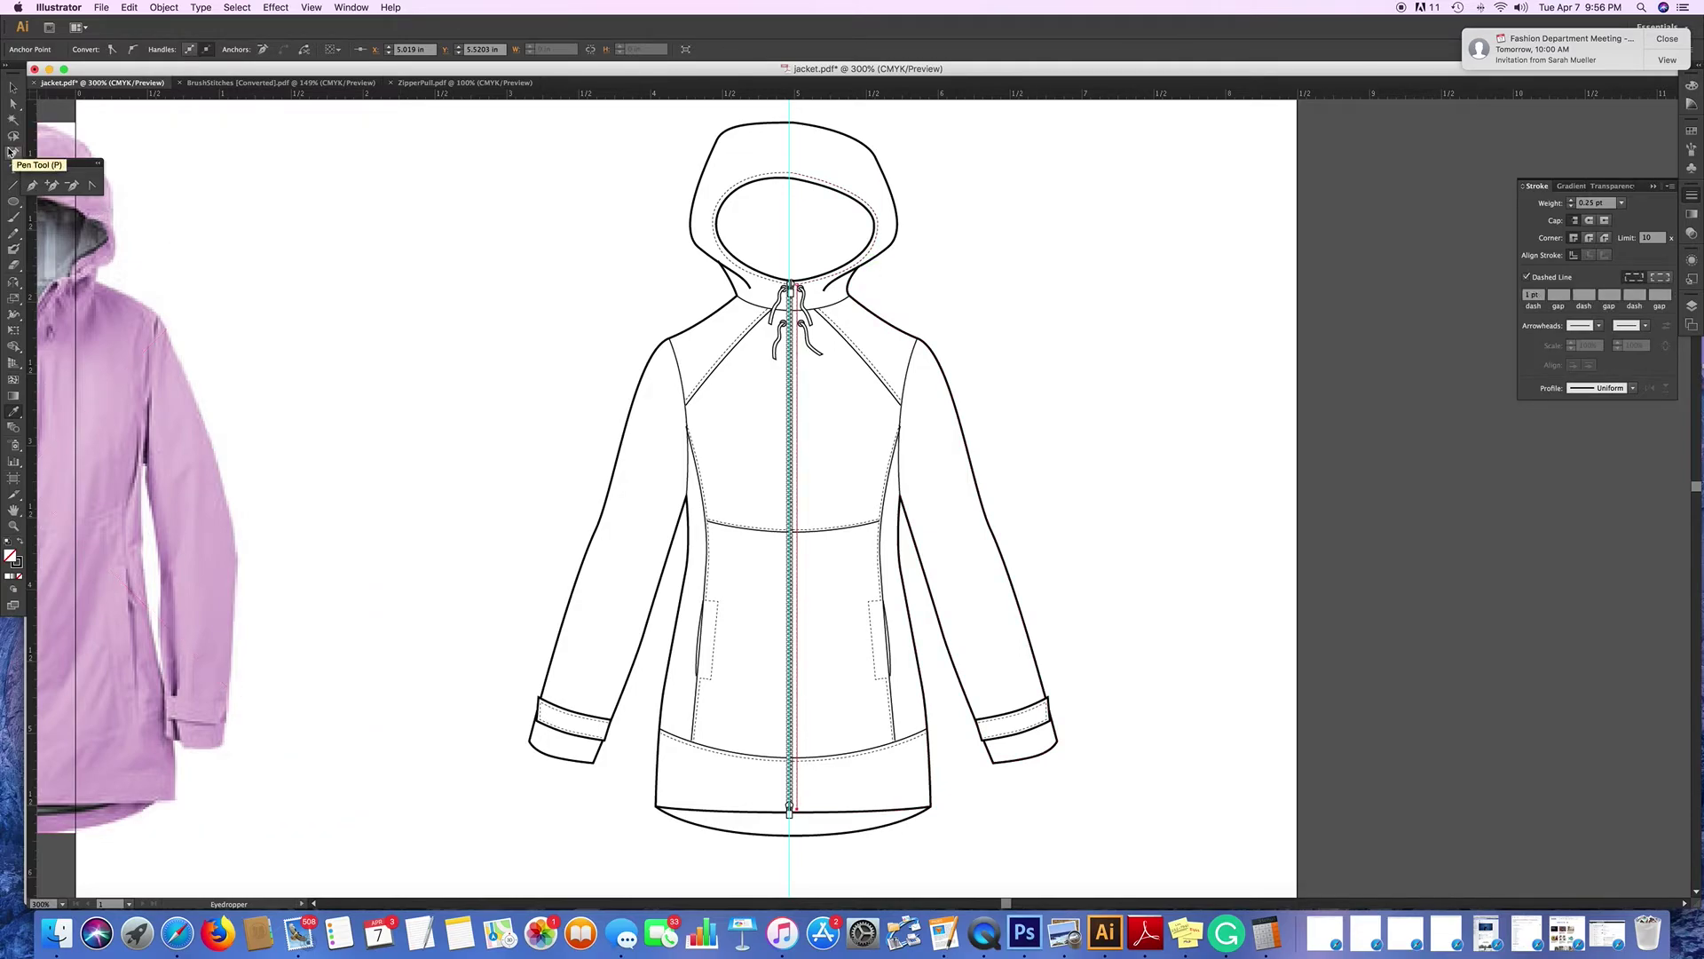
pyautogui.press('cmd+v')
pyautogui.click(13, 87)
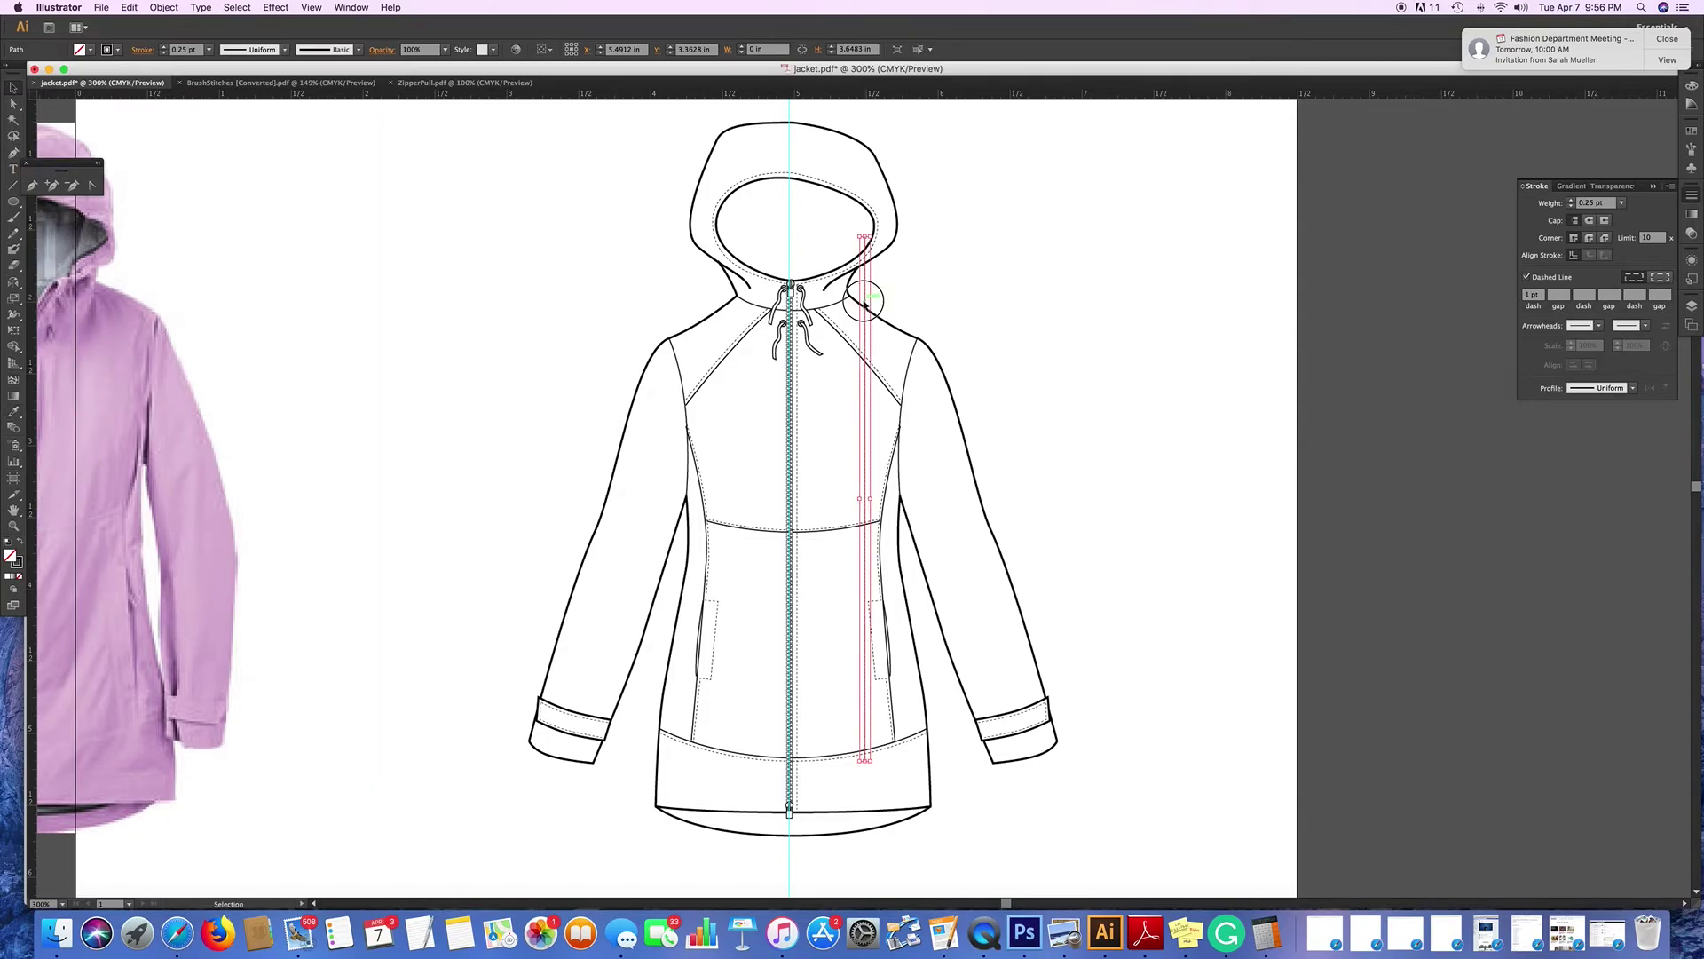
pyautogui.moveTo(867, 291); pyautogui.dragTo(786, 352)
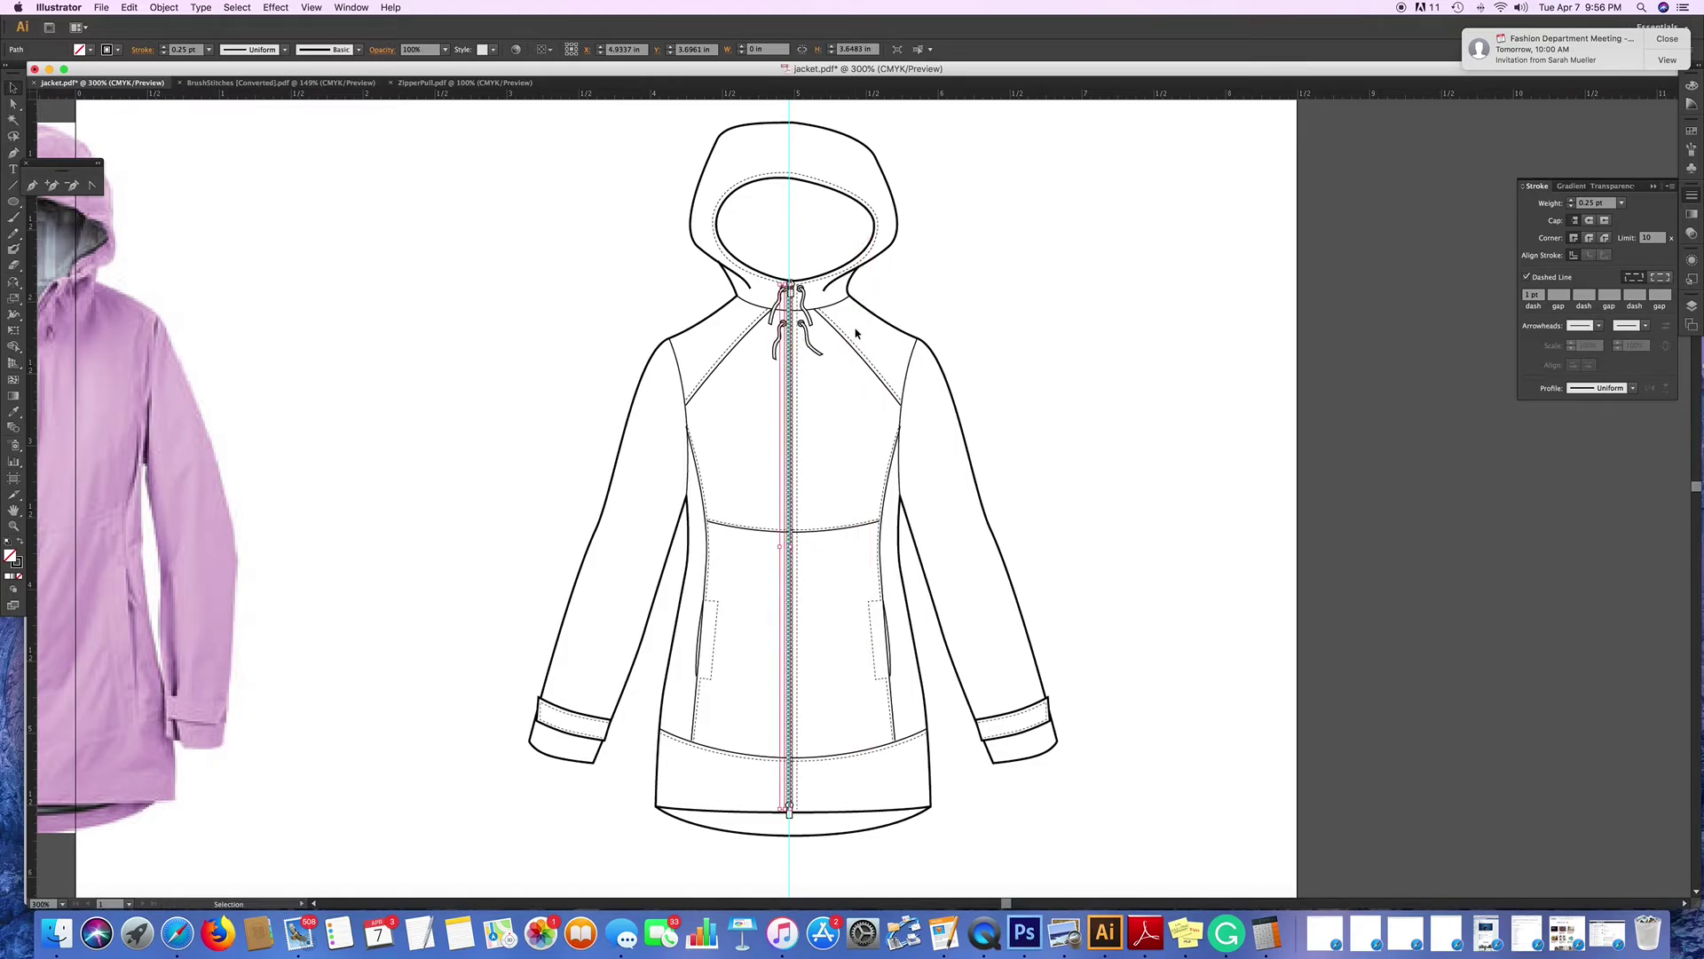
# Nudge the stitch line closer to the zipper.
pyautogui.press('super+equal')
pyautogui.press('super+equal')
pyautogui.press('super+equal')
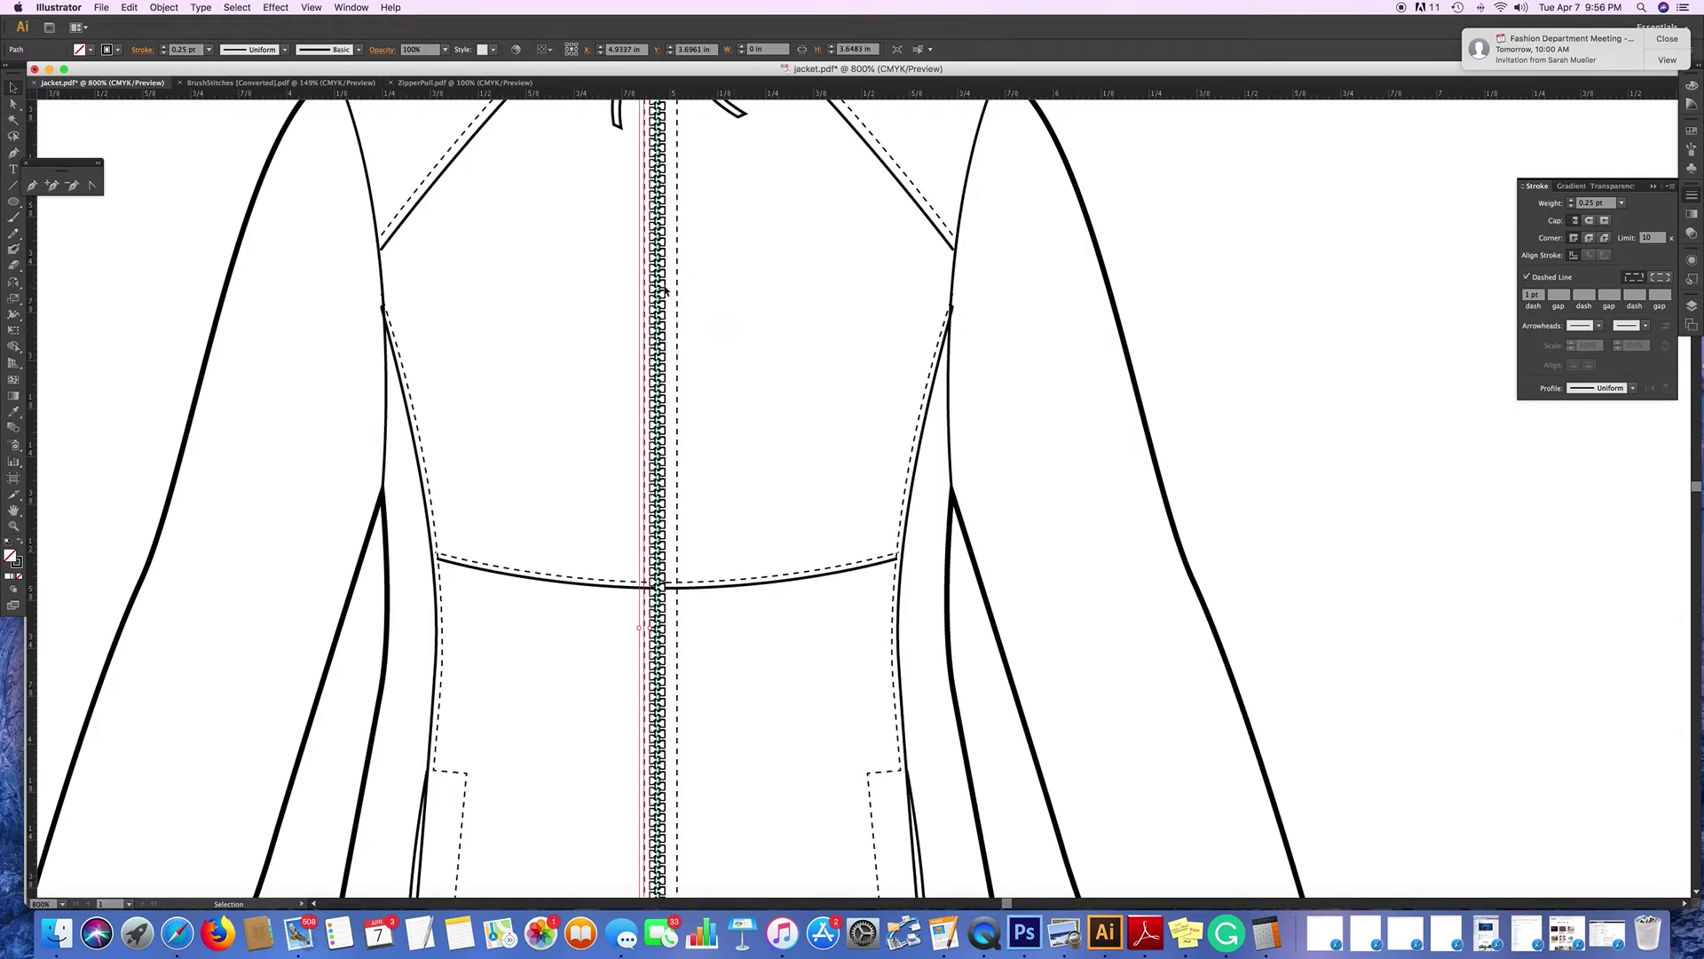
pyautogui.moveTo(639, 281); pyautogui.dragTo(722, 286)
pyautogui.scroll(4, 721, 287)
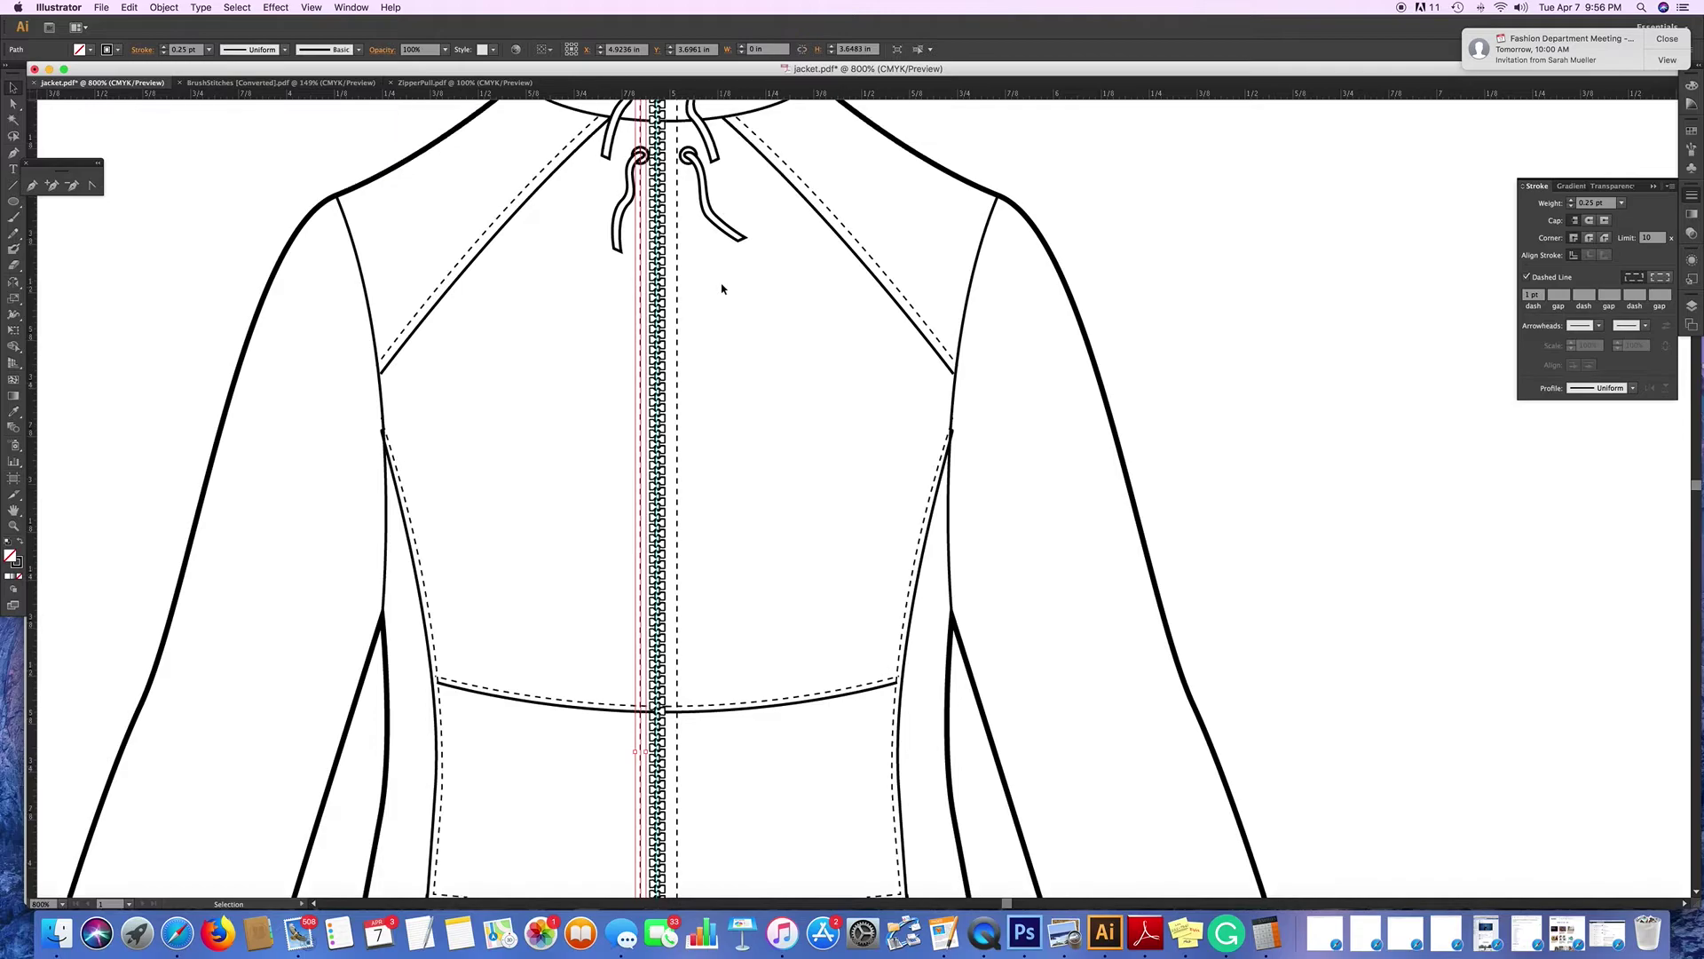
pyautogui.scroll(2, 721, 286)
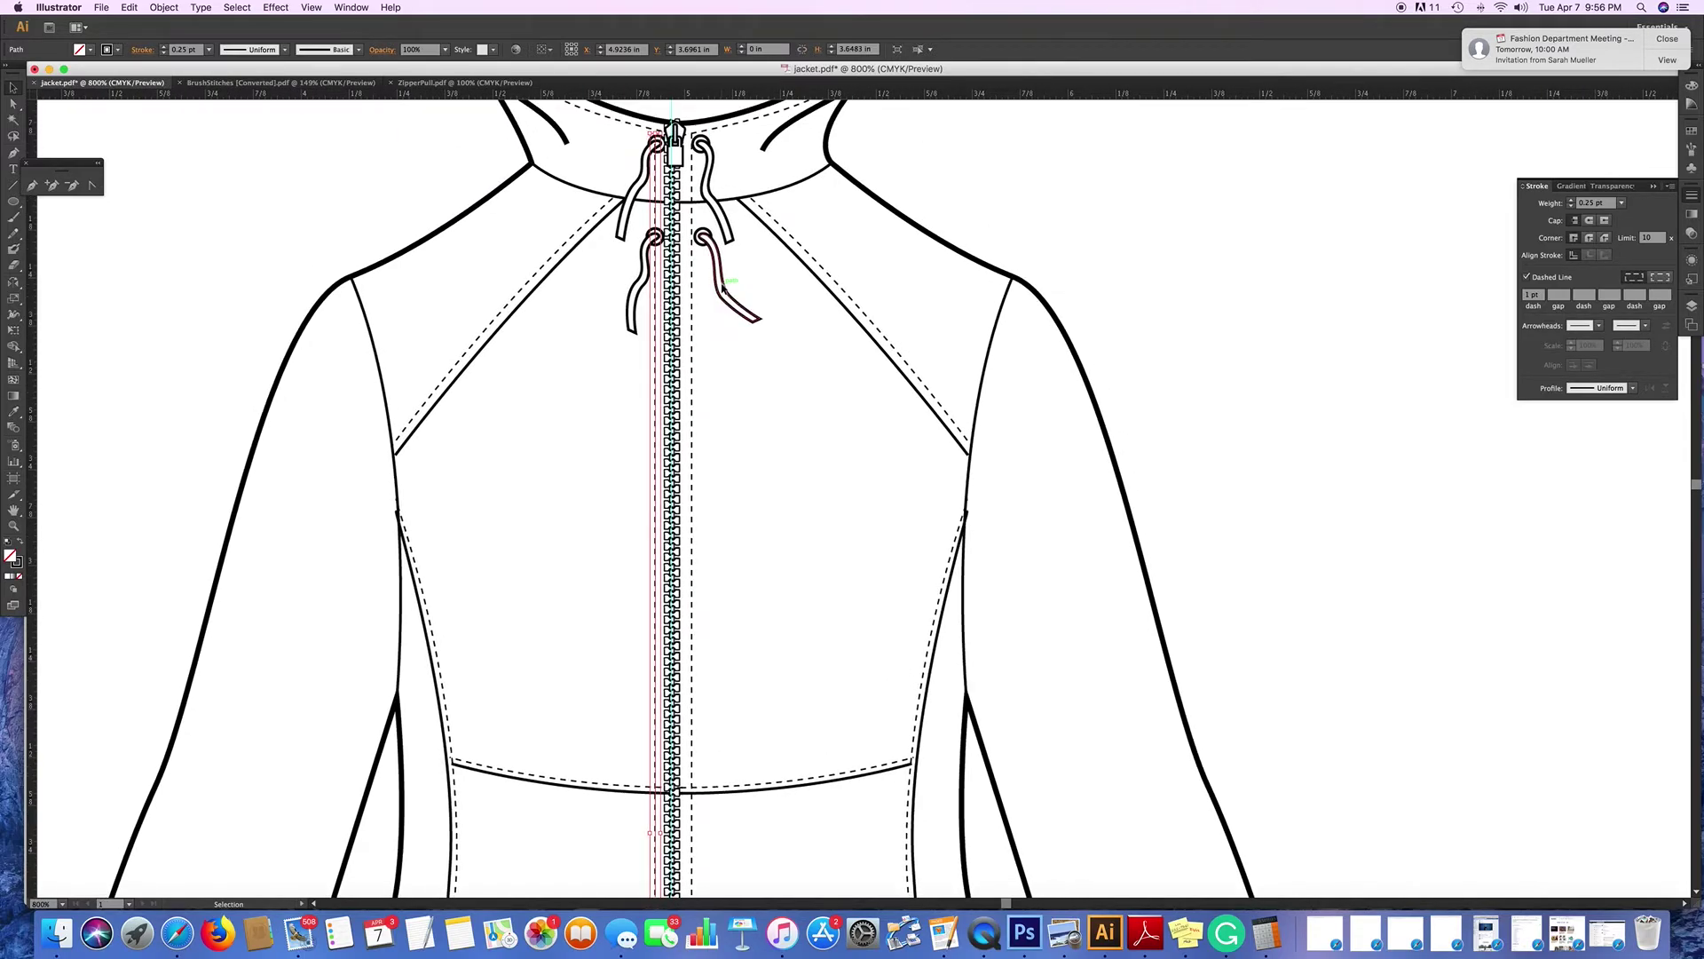
pyautogui.click(601, 285)
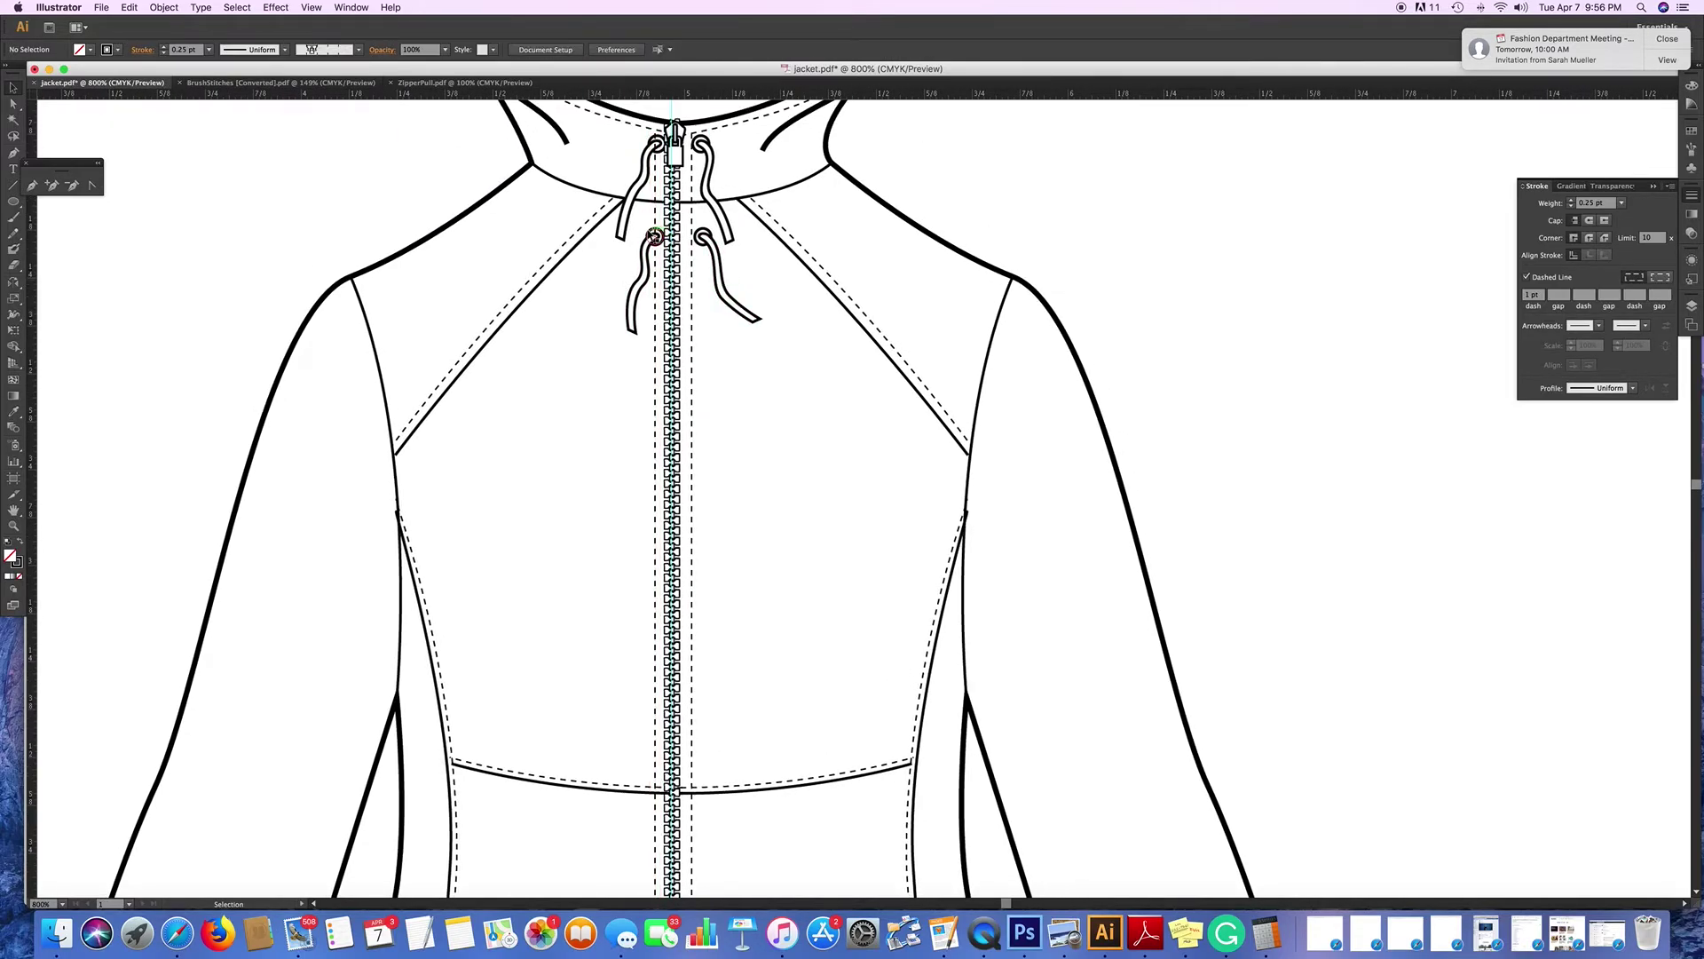
# Pick out the left cords' anchors at the collar with Direct Selection.
pyautogui.press('super+a')
pyautogui.hscroll(2, 670, 202)
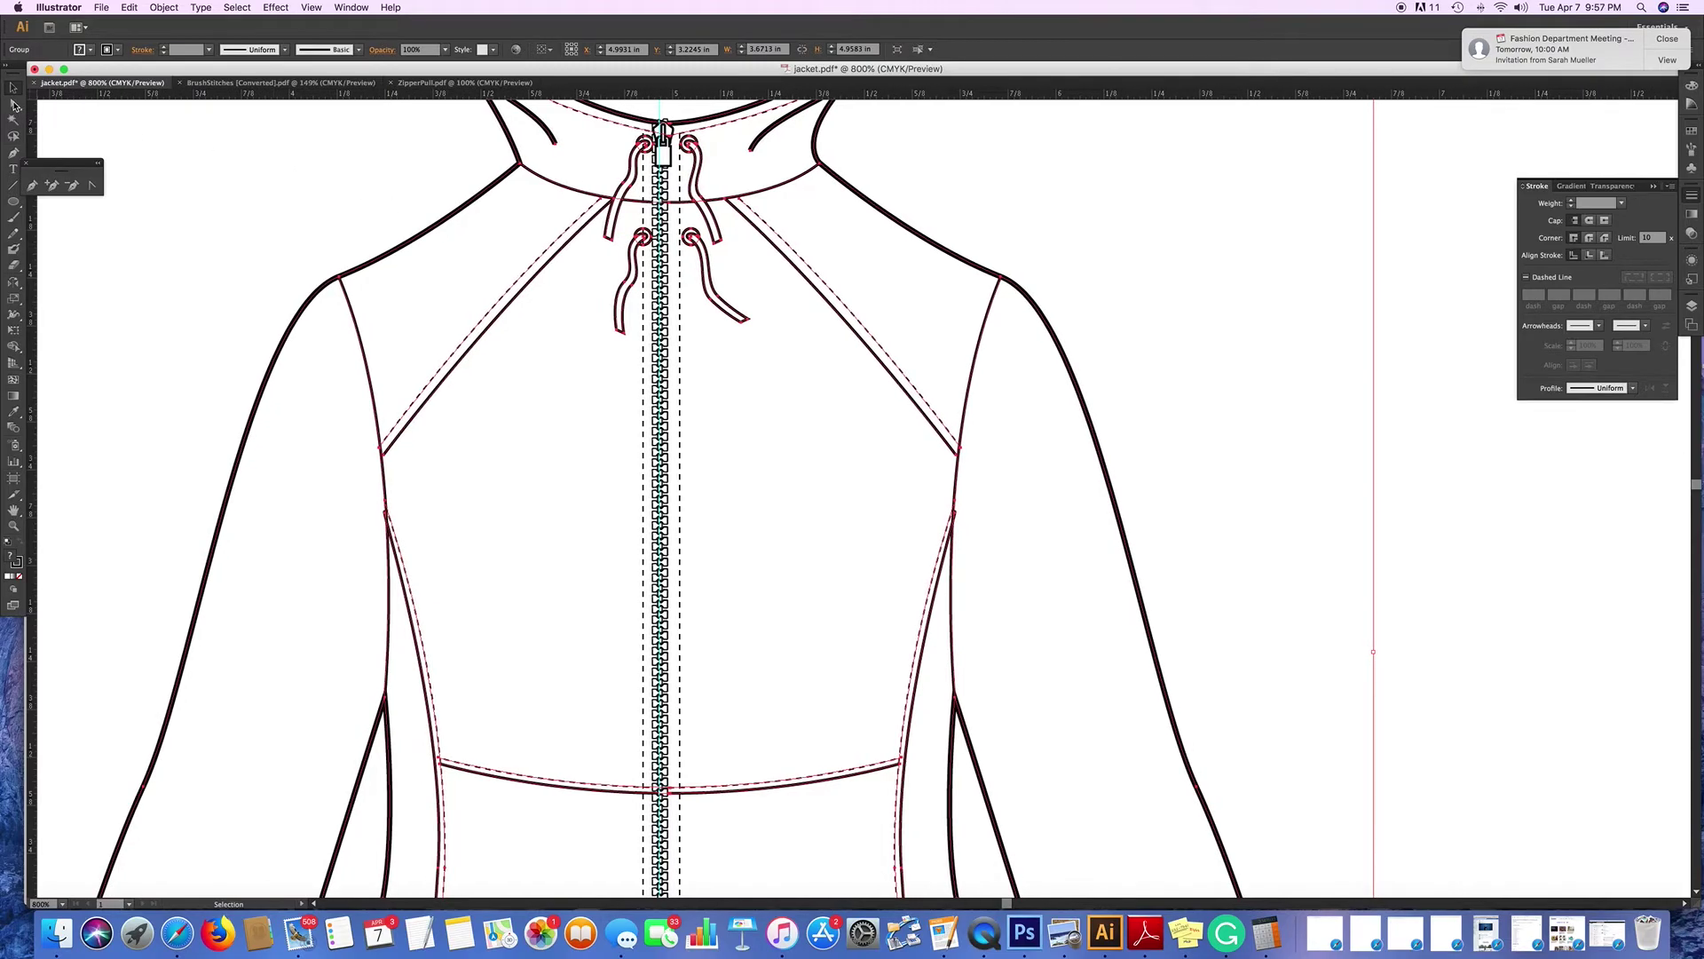
pyautogui.press('a')
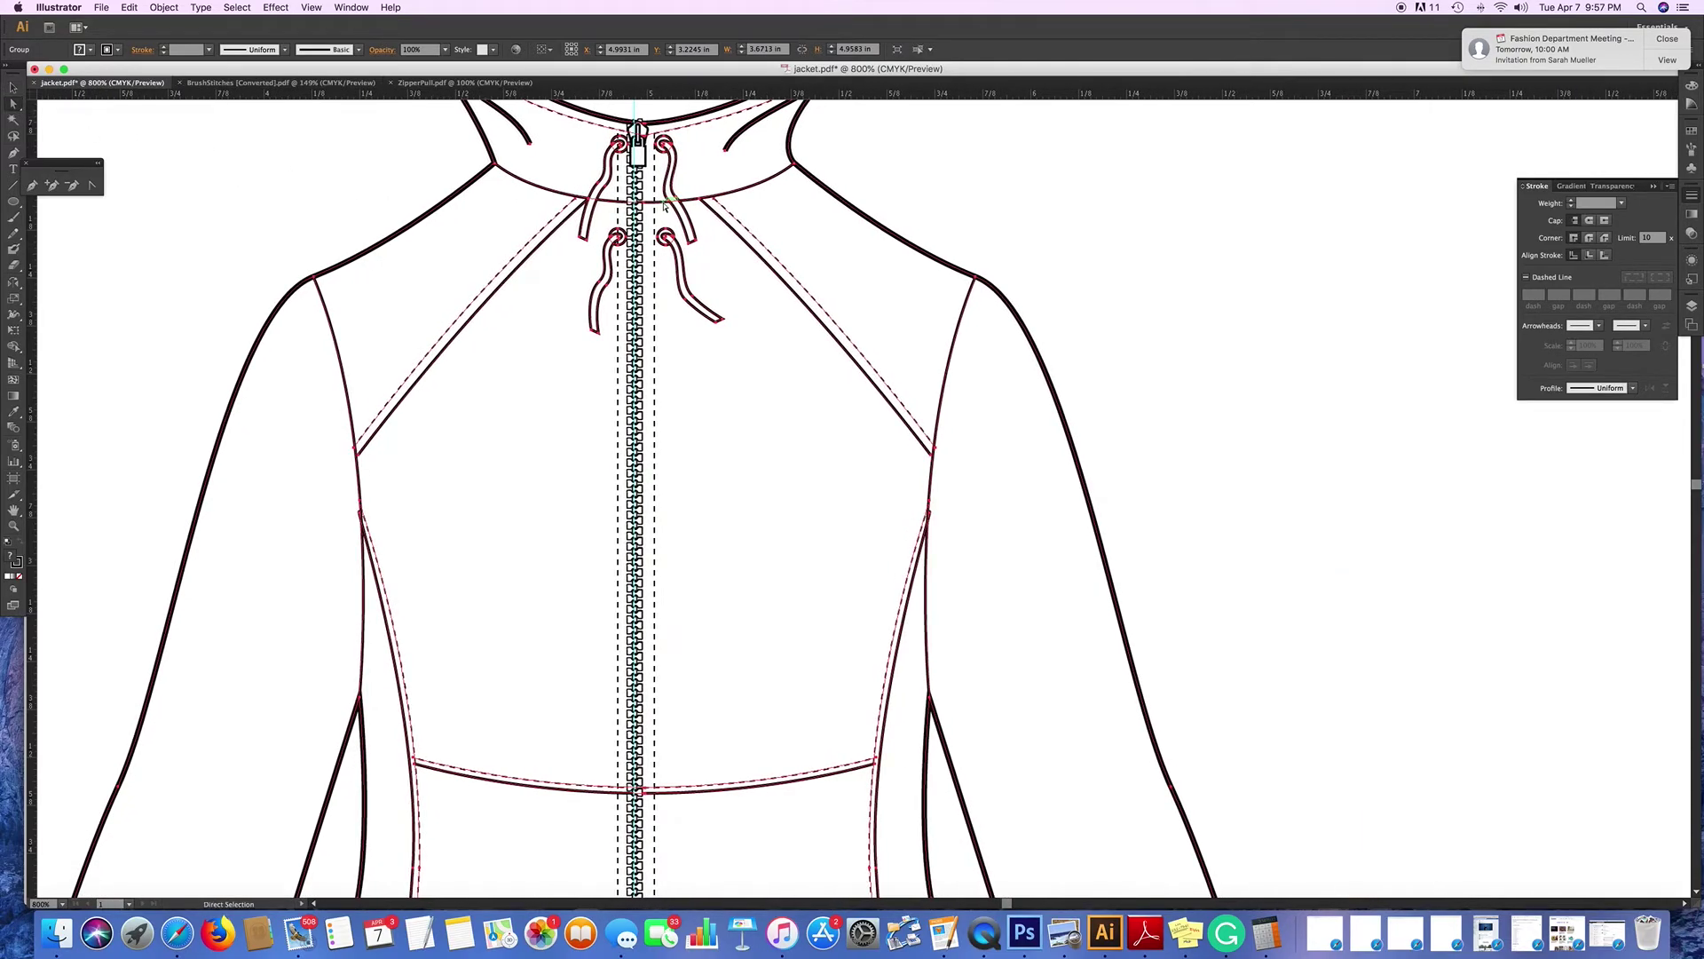
pyautogui.scroll(2, 656, 186)
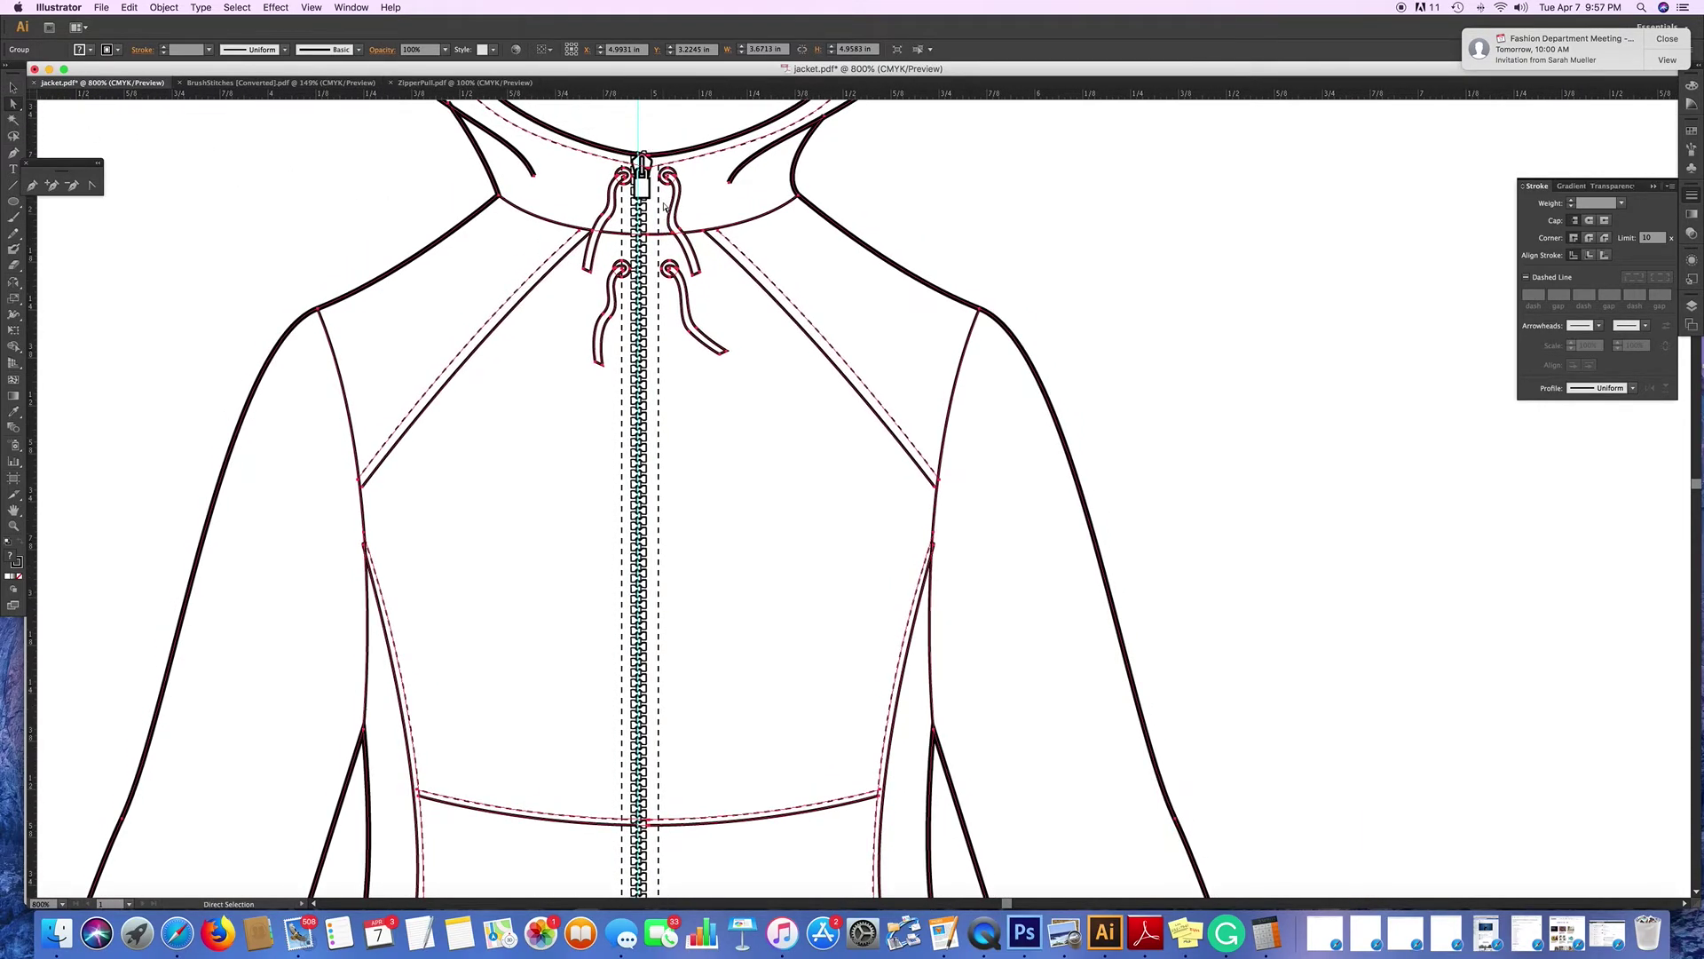
pyautogui.click(589, 170)
pyautogui.click(624, 173)
pyautogui.click(640, 178)
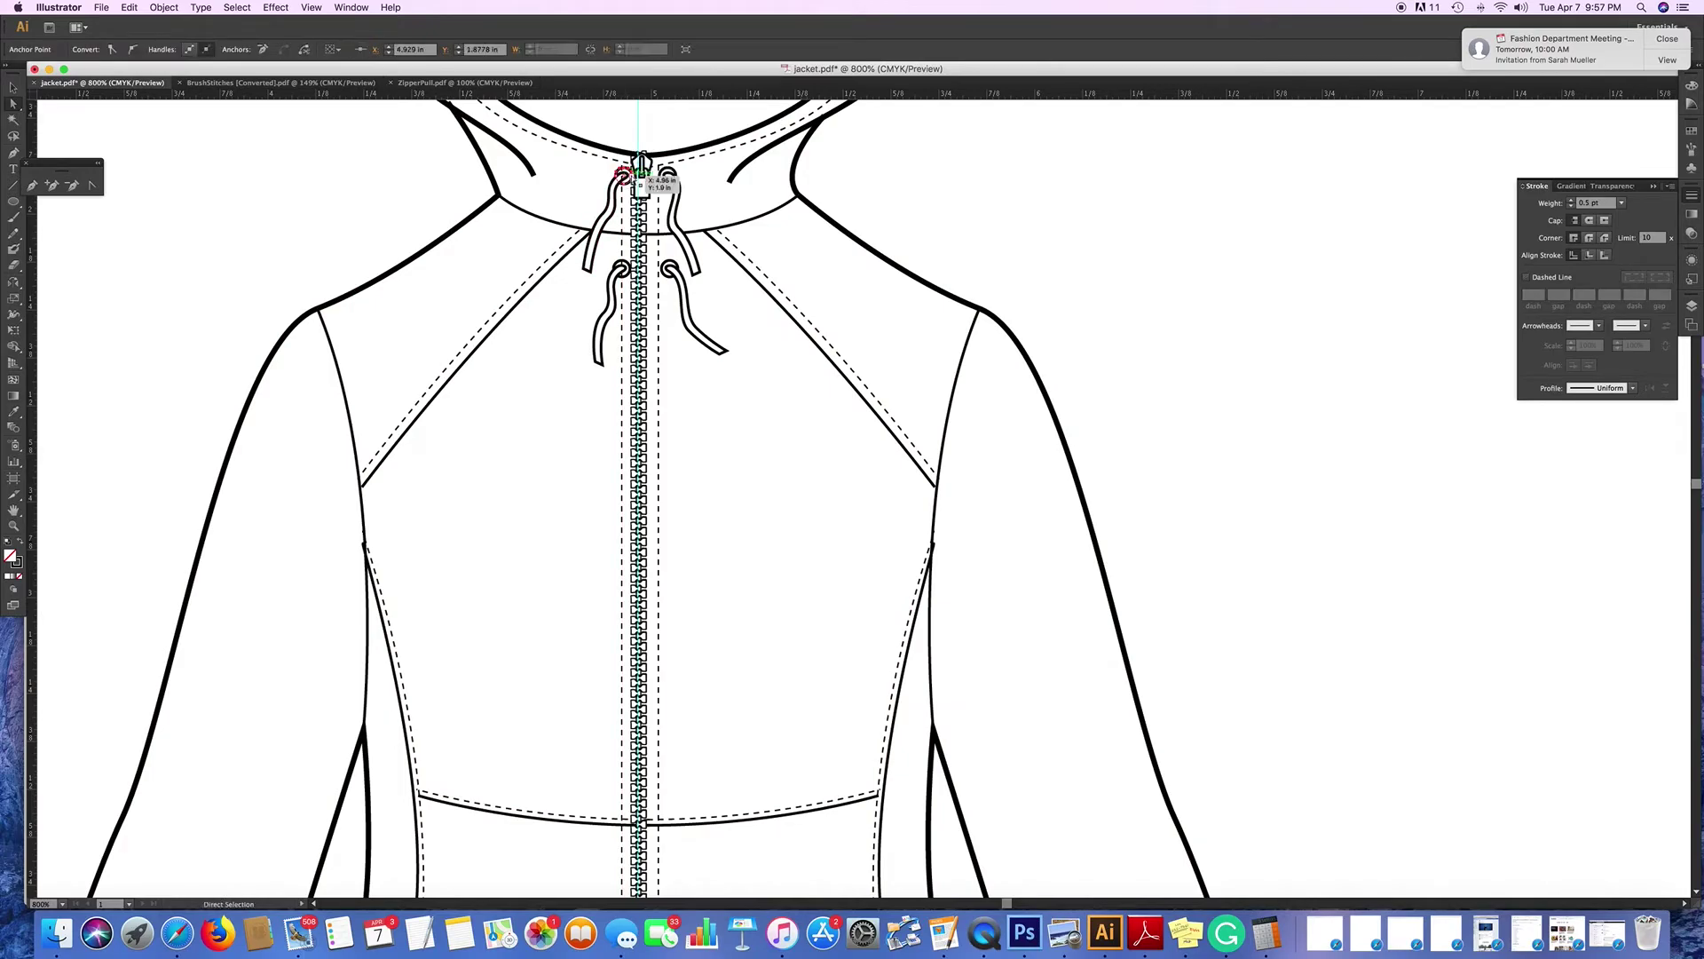
pyautogui.keyDown('shift'); pyautogui.click(628, 183); pyautogui.keyUp('shift')
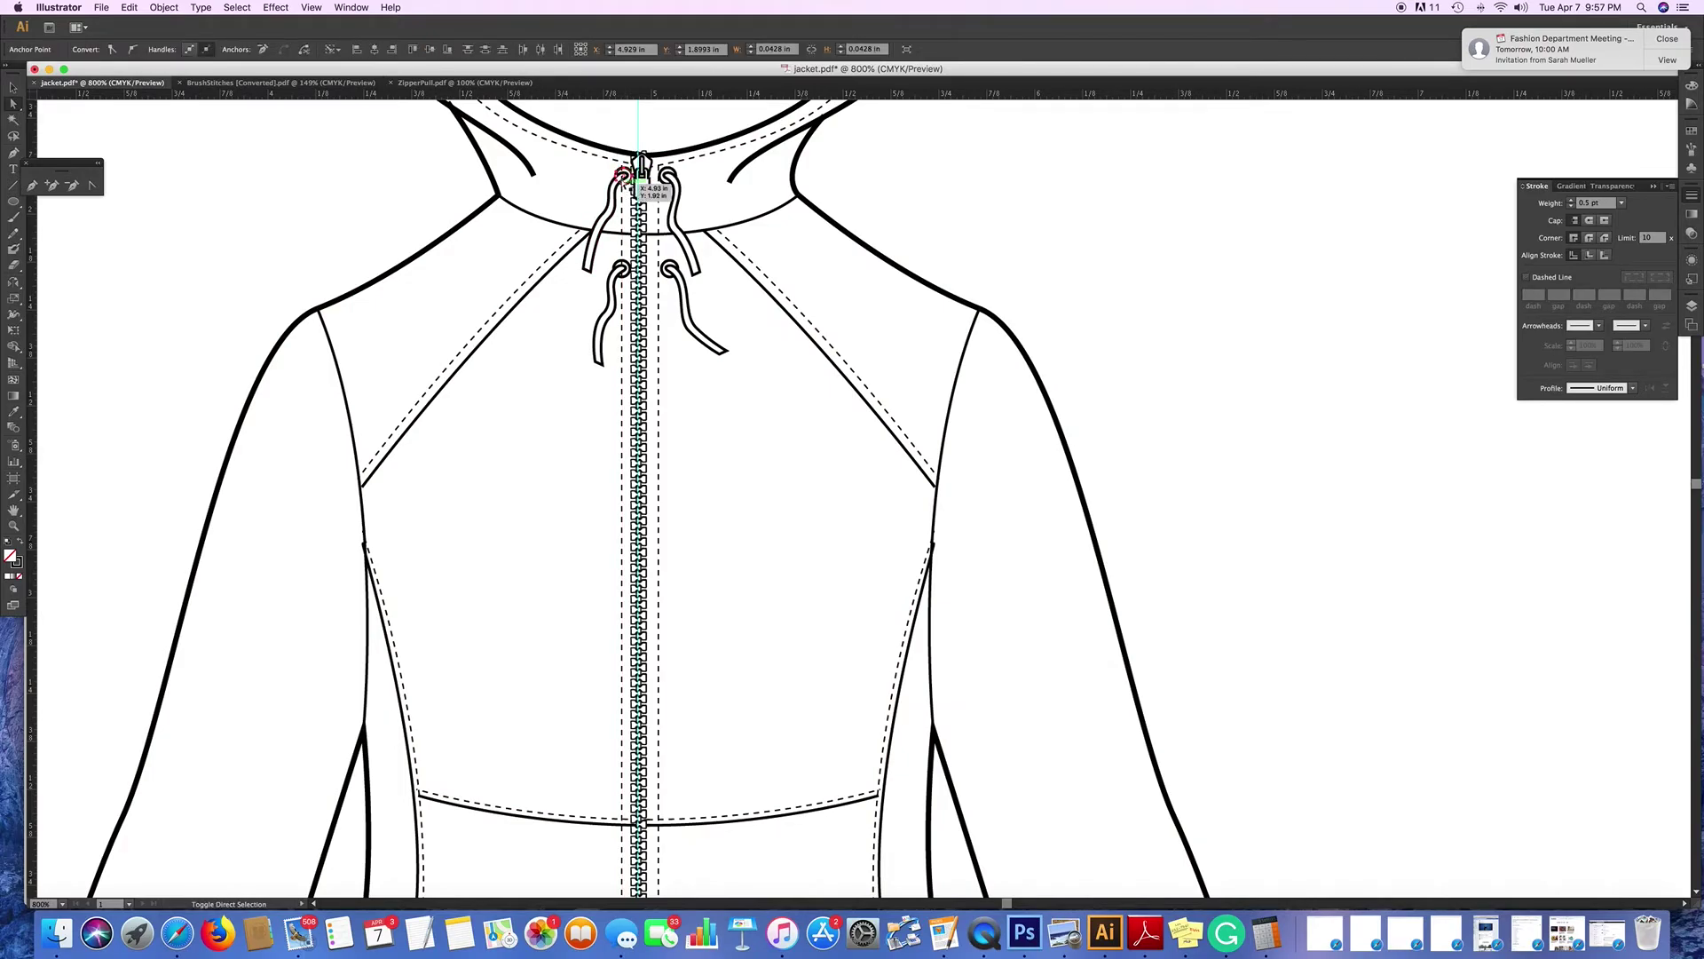
pyautogui.click(612, 216)
pyautogui.click(614, 214)
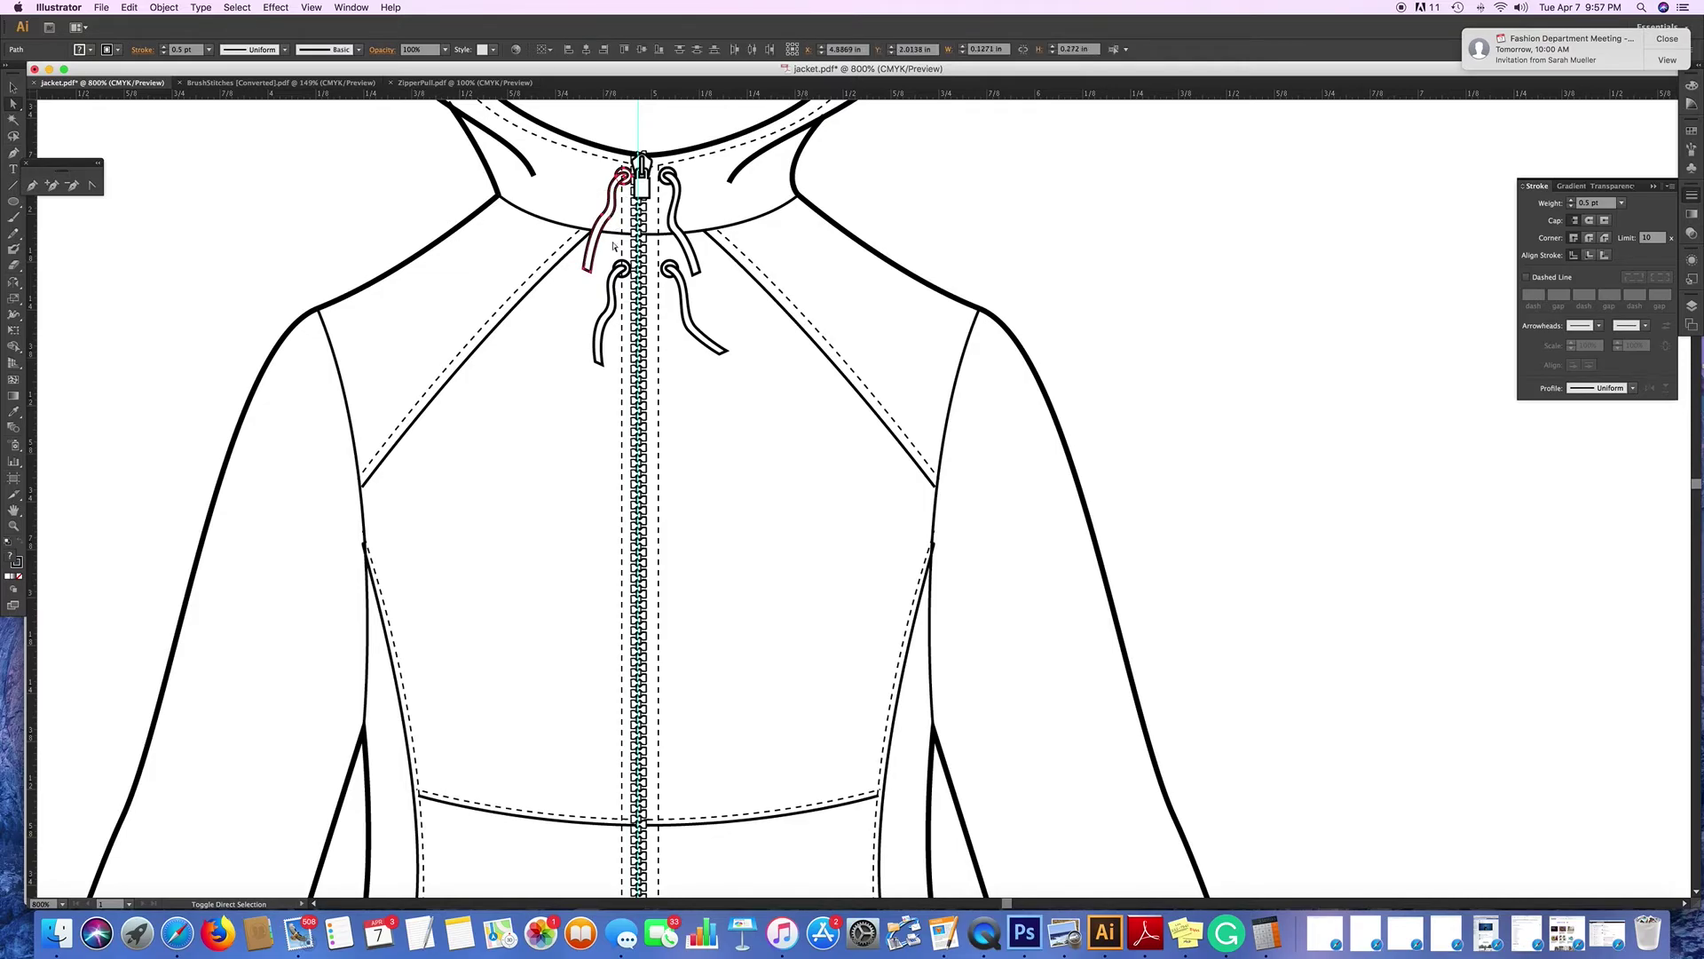
pyautogui.keyDown('shift'); pyautogui.click(626, 262); pyautogui.keyUp('shift')
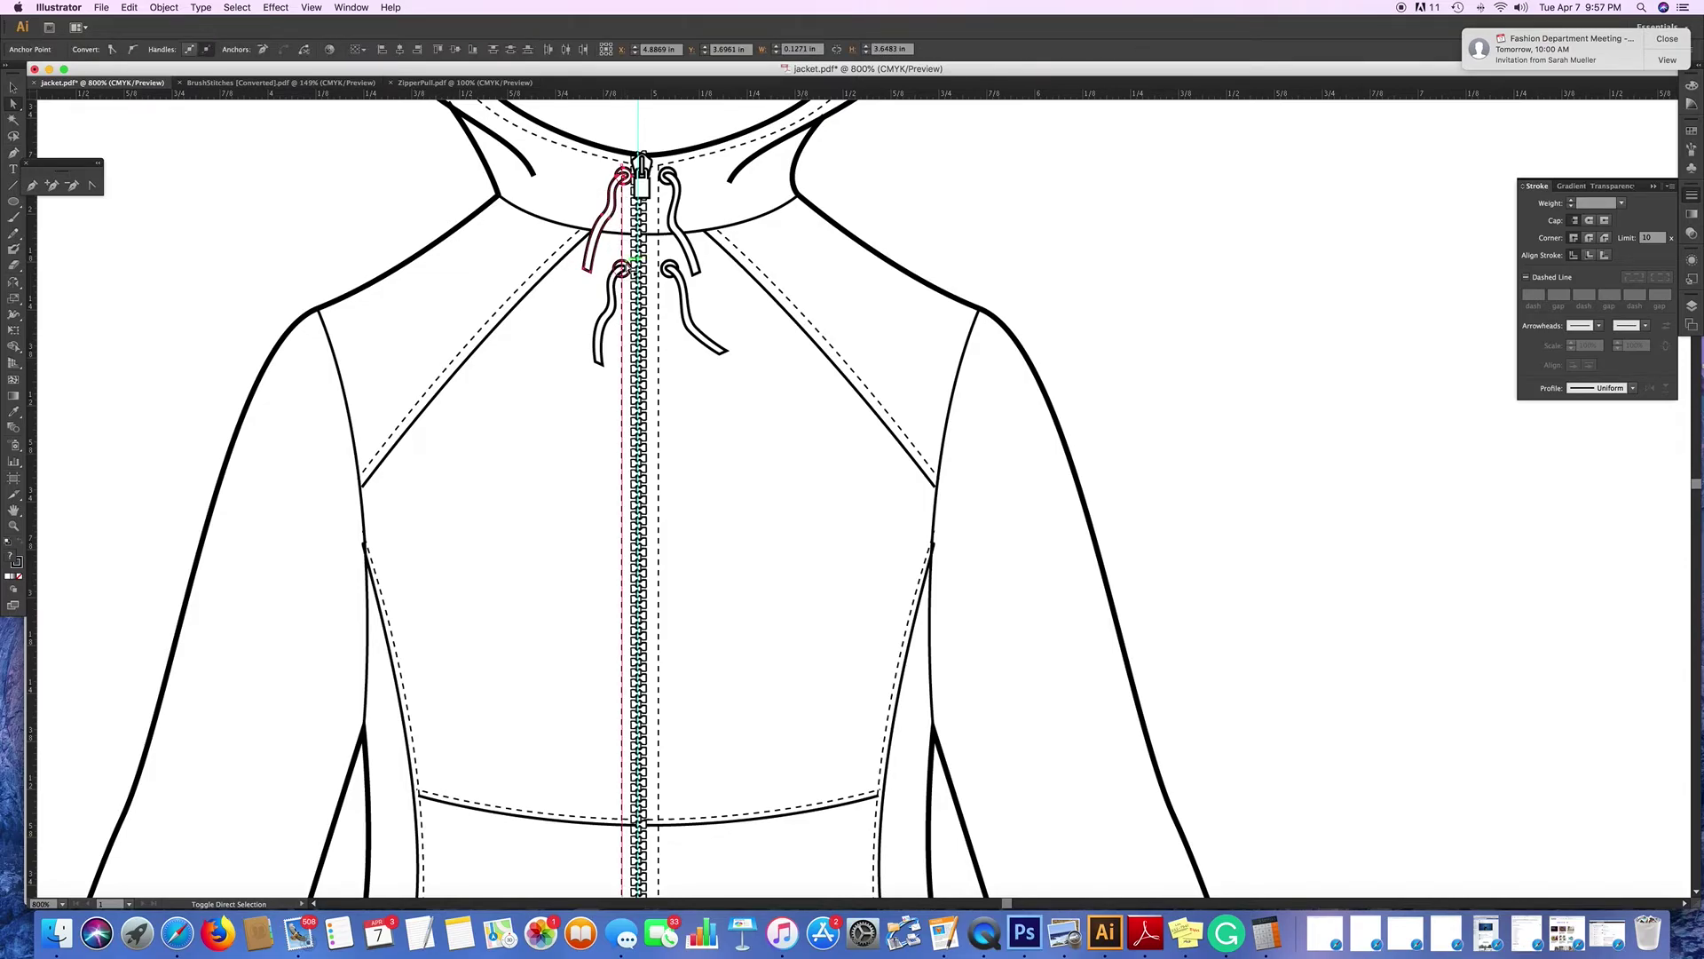
pyautogui.keyDown('shift'); pyautogui.click(625, 258); pyautogui.keyUp('shift')
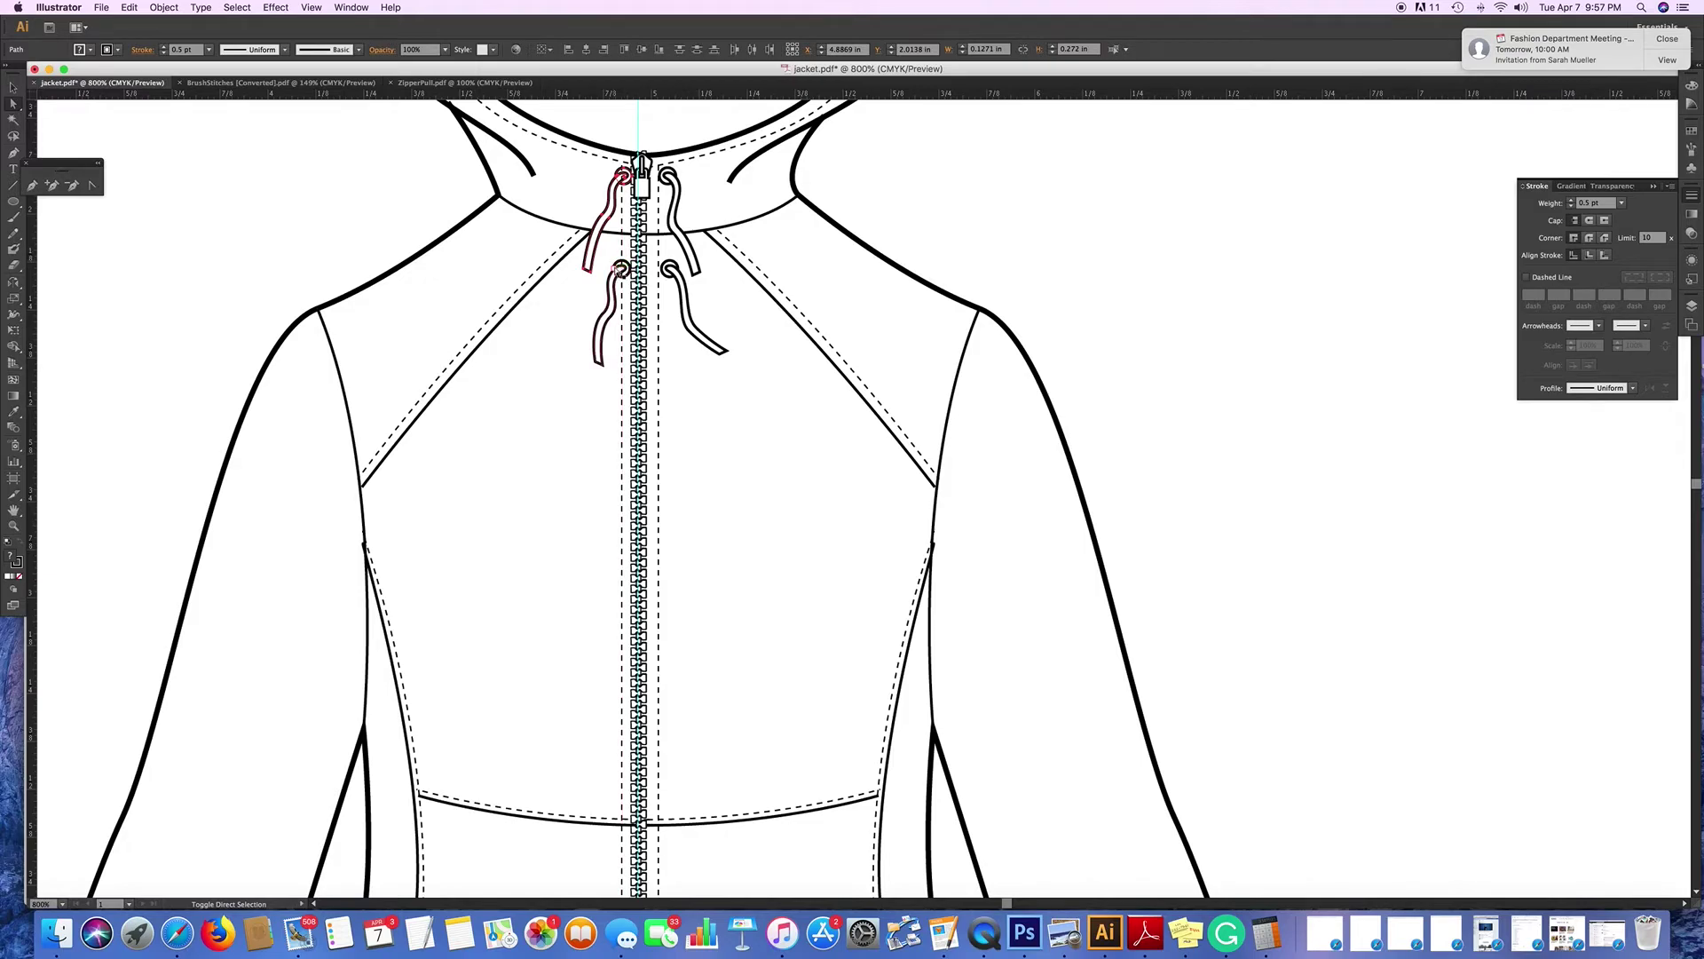
# Reshape the lower-left cord ends in beside the zipper.
pyautogui.moveTo(621, 269); pyautogui.dragTo(637, 271)
pyautogui.click(635, 264)
pyautogui.click(632, 277)
pyautogui.moveTo(624, 277); pyautogui.dragTo(624, 277)
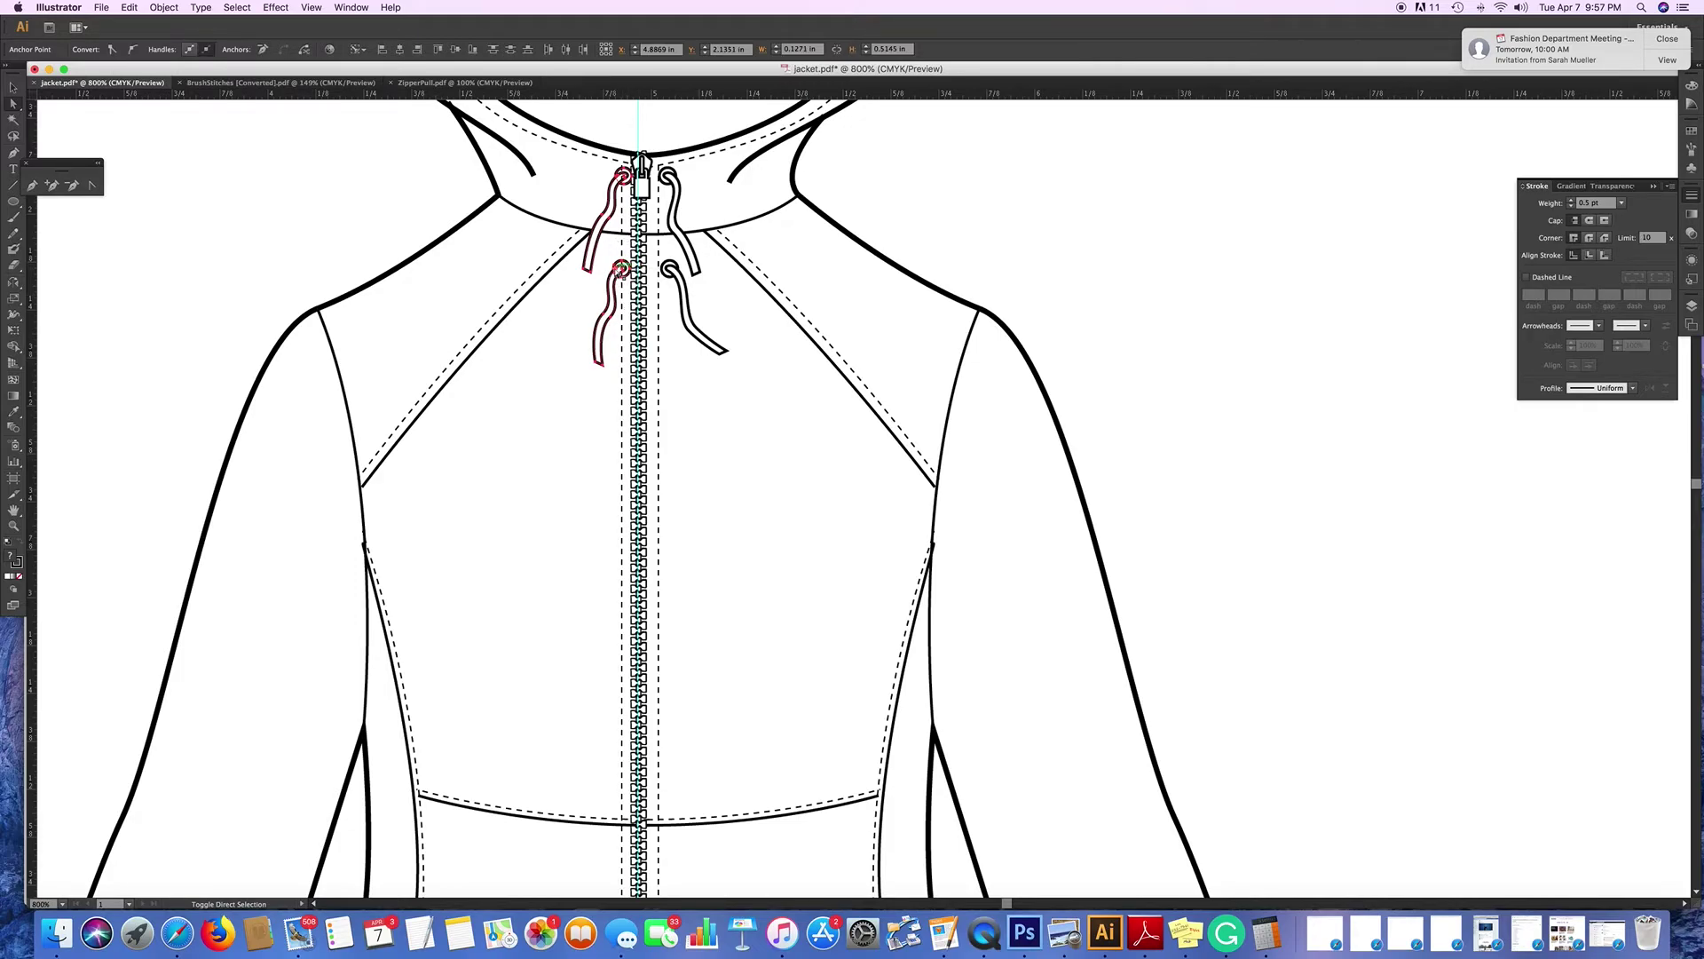
# Nudge both left cords slightly left with the arrow keys, then deselect.
pyautogui.click(620, 269)
pyautogui.click(618, 307)
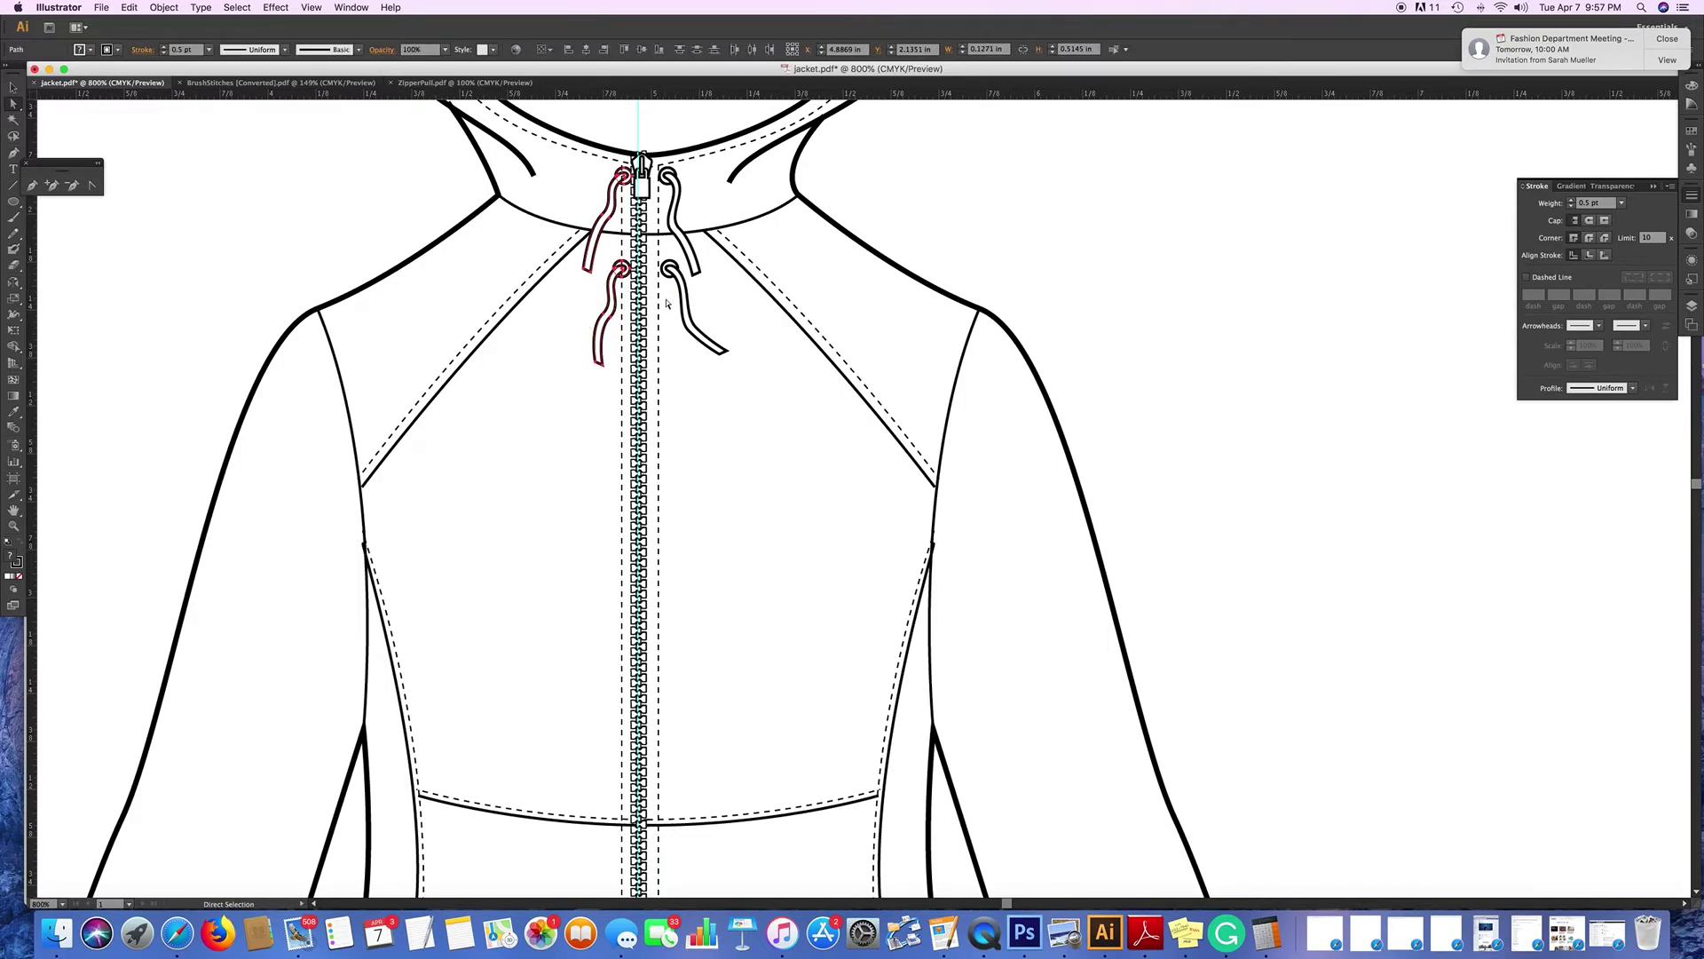
pyautogui.press('Left')
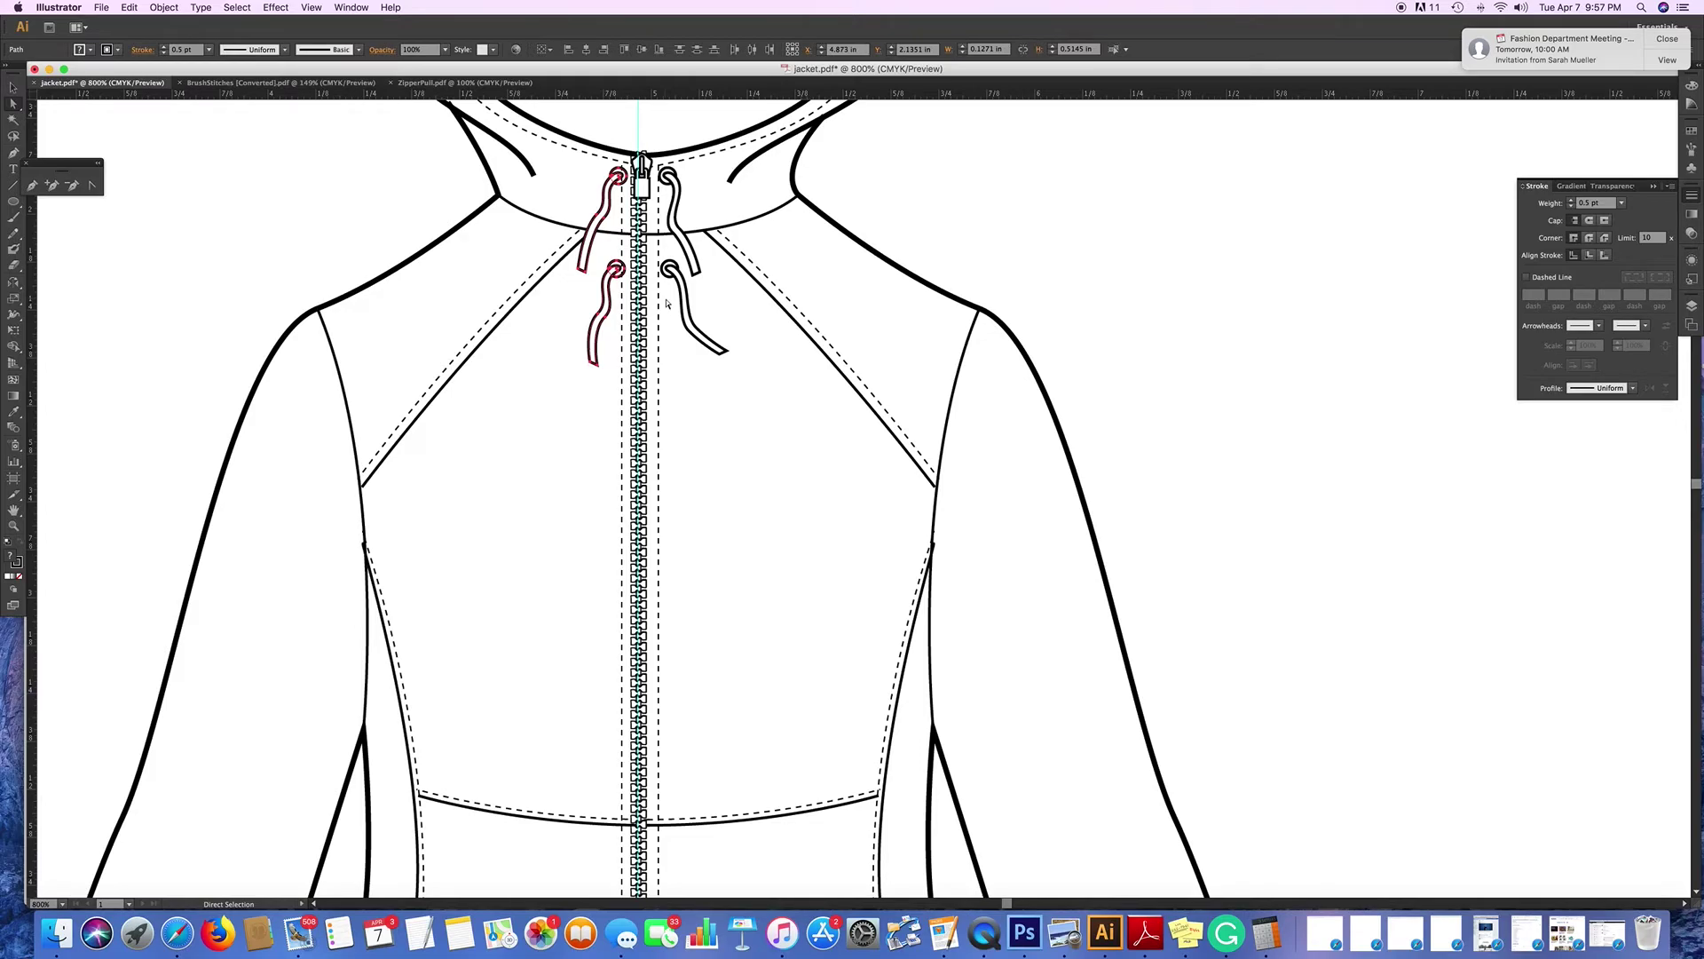
pyautogui.press('Left')
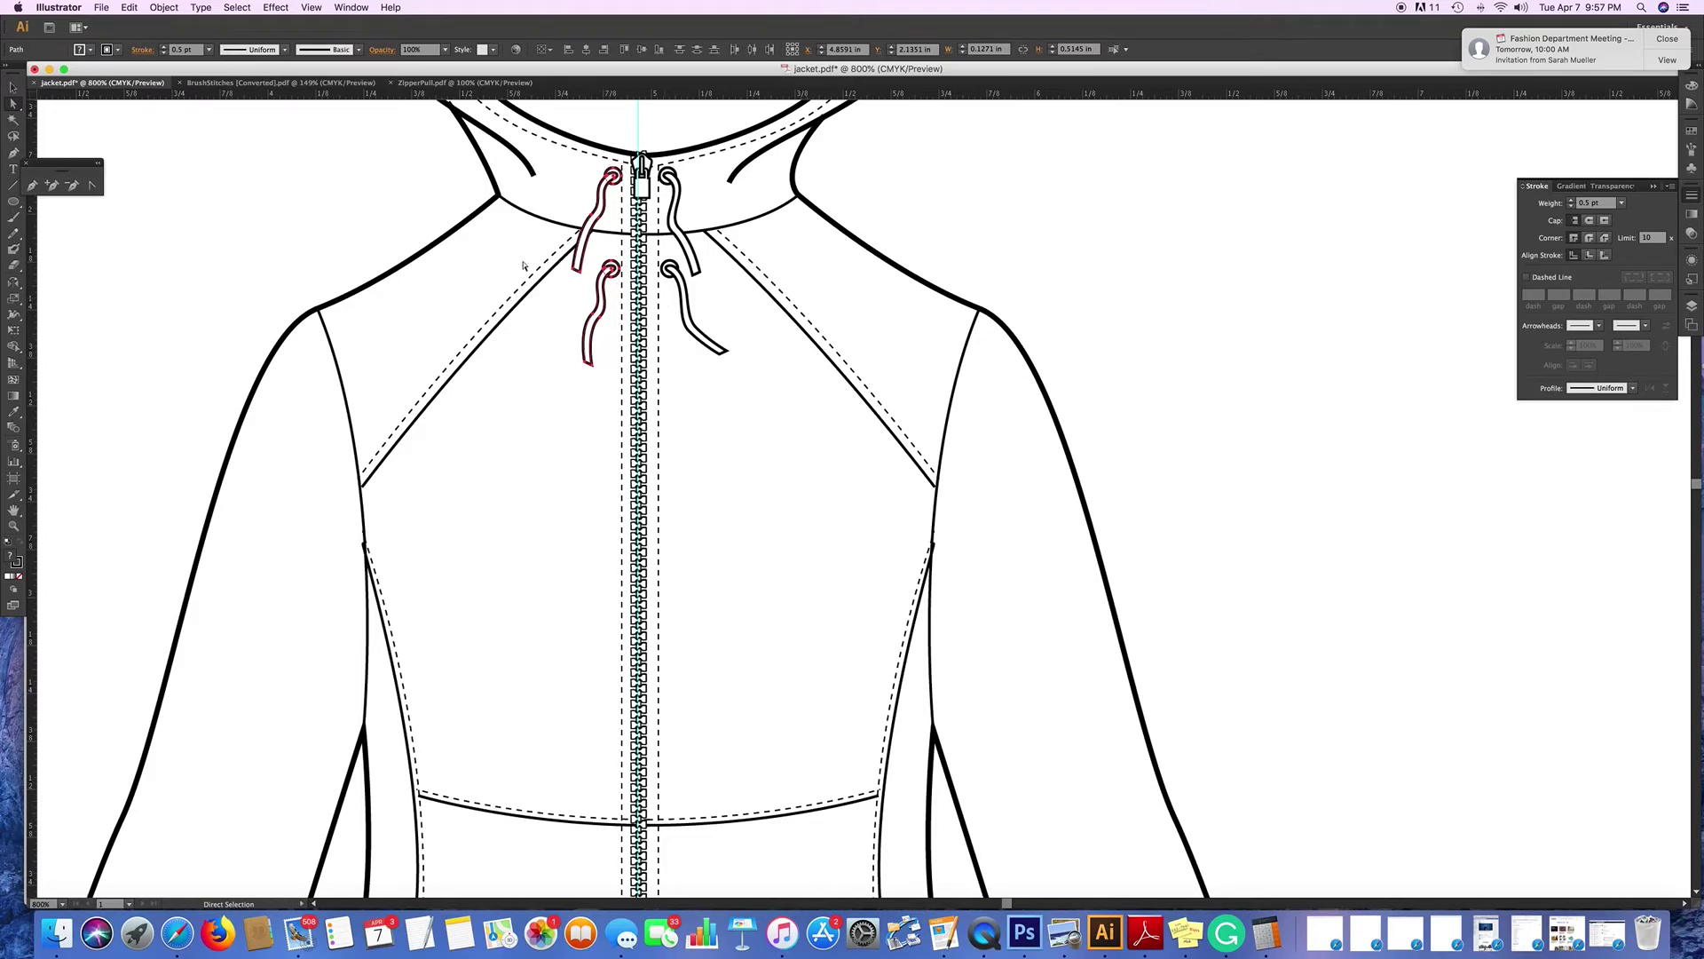
pyautogui.click(961, 183)
# Place a zipper pull at the bottom end of the front zipper.
pyautogui.press('v')
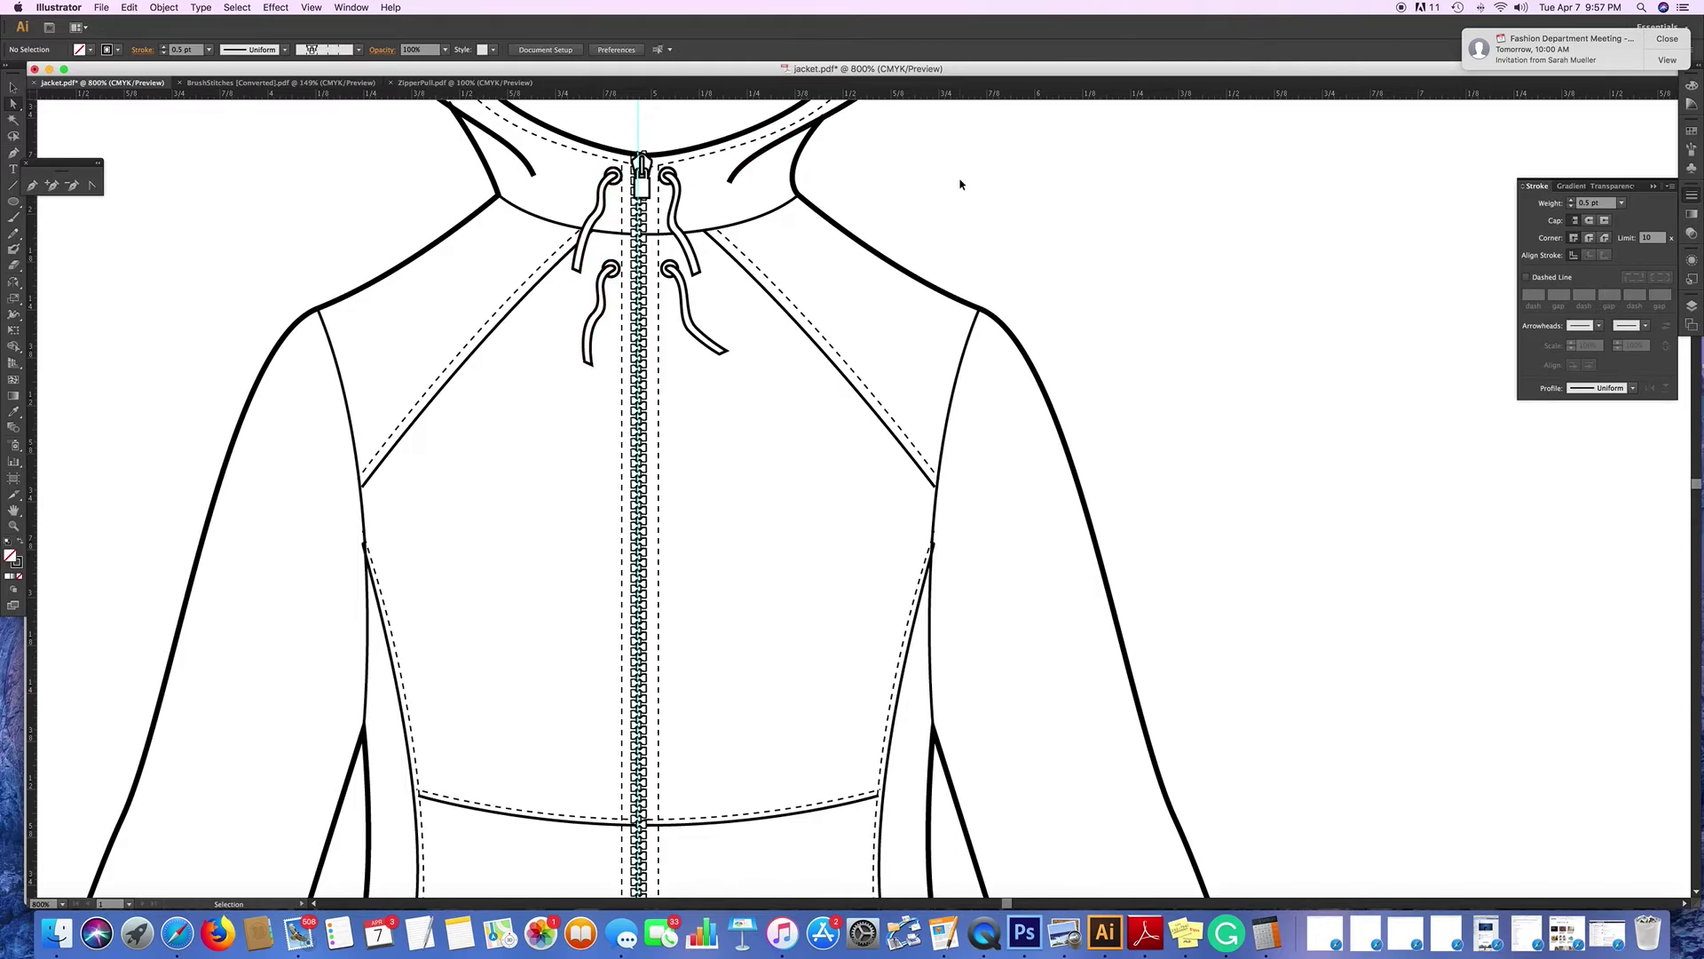
pyautogui.press('super+0')
pyautogui.press('a')
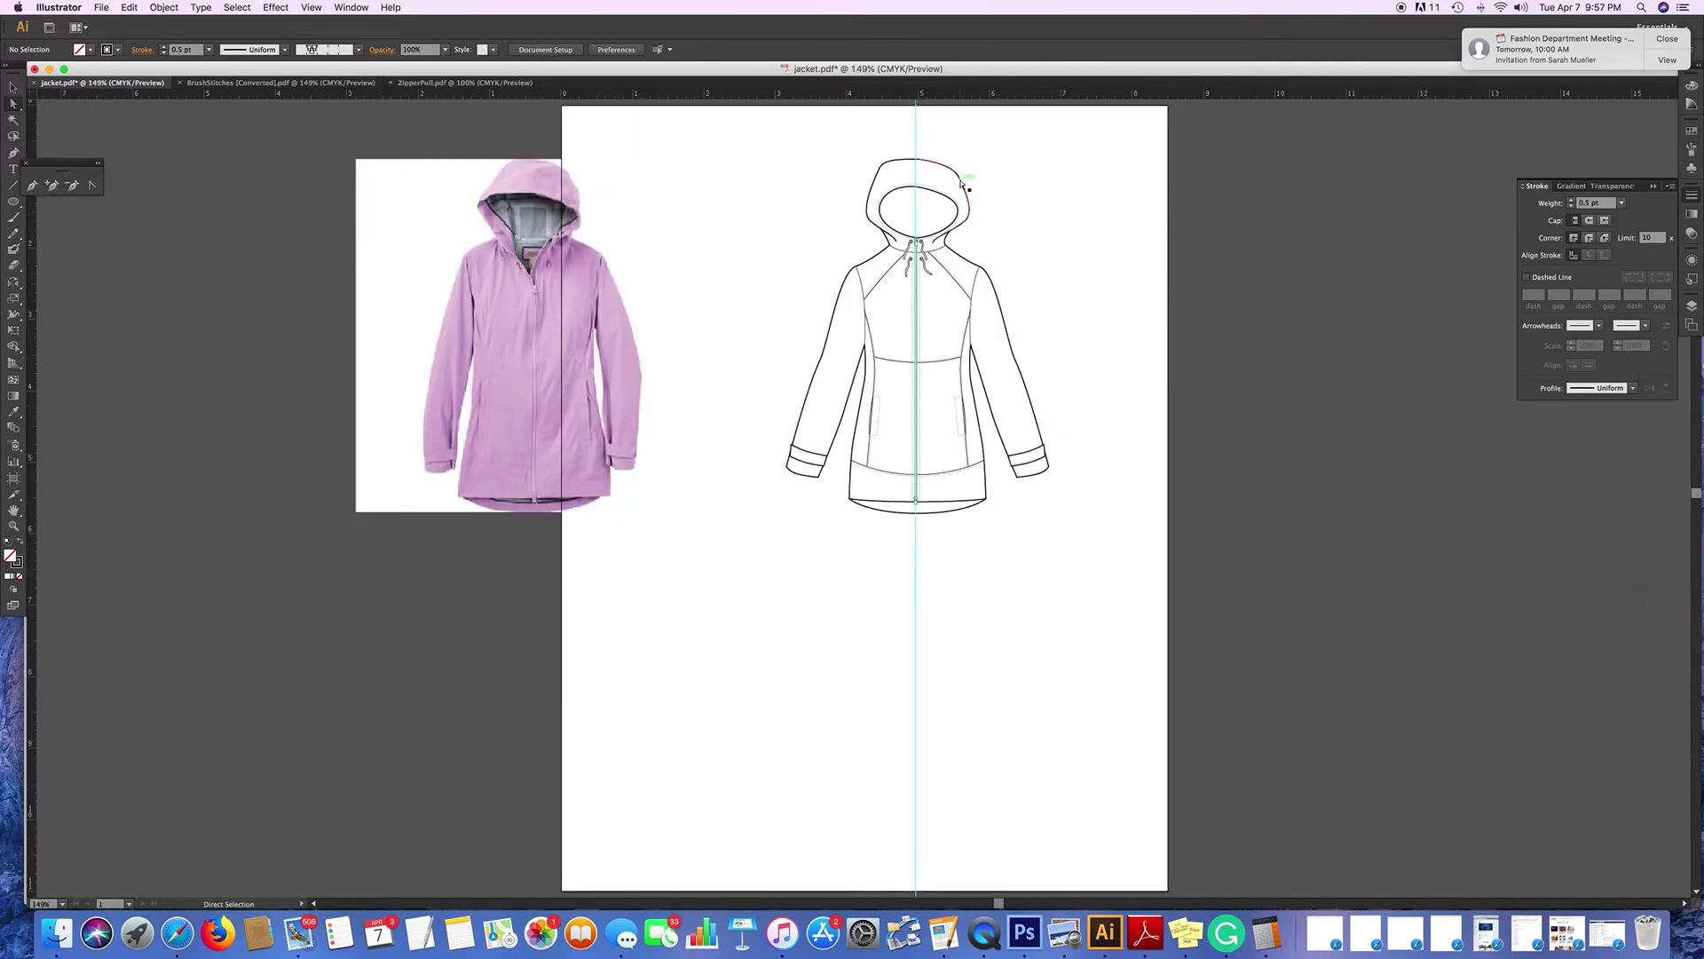
pyautogui.press('super+=')
pyautogui.press('super+=')
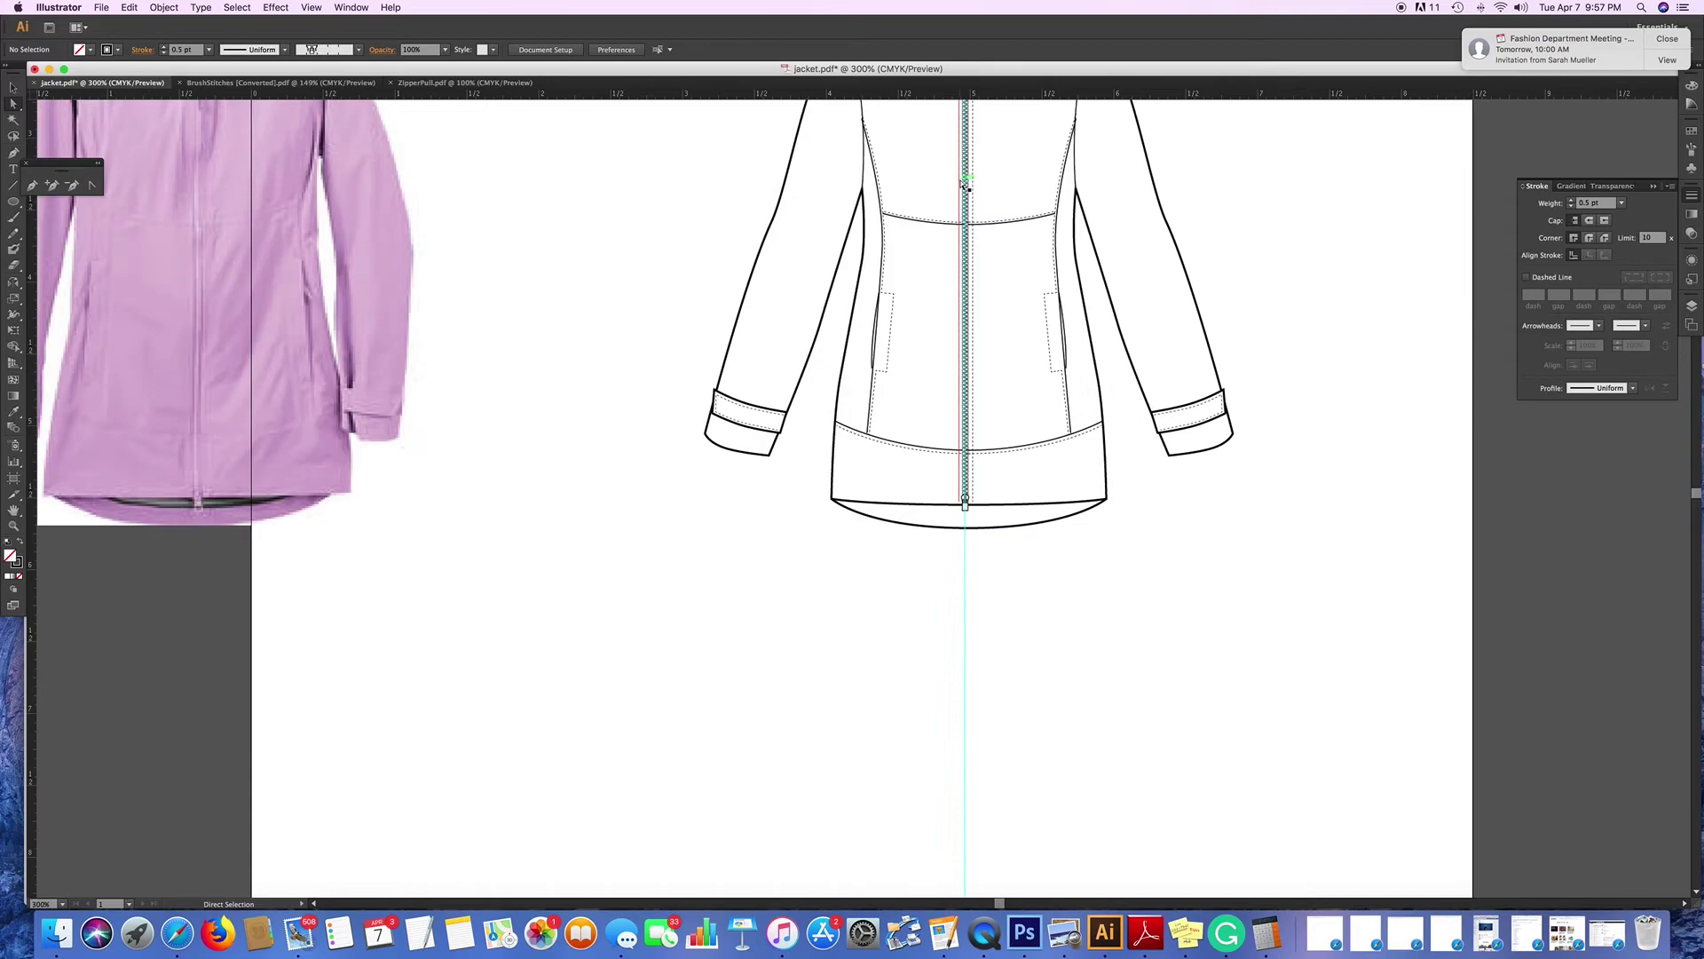
pyautogui.moveTo(946, 192); pyautogui.dragTo(822, 399)
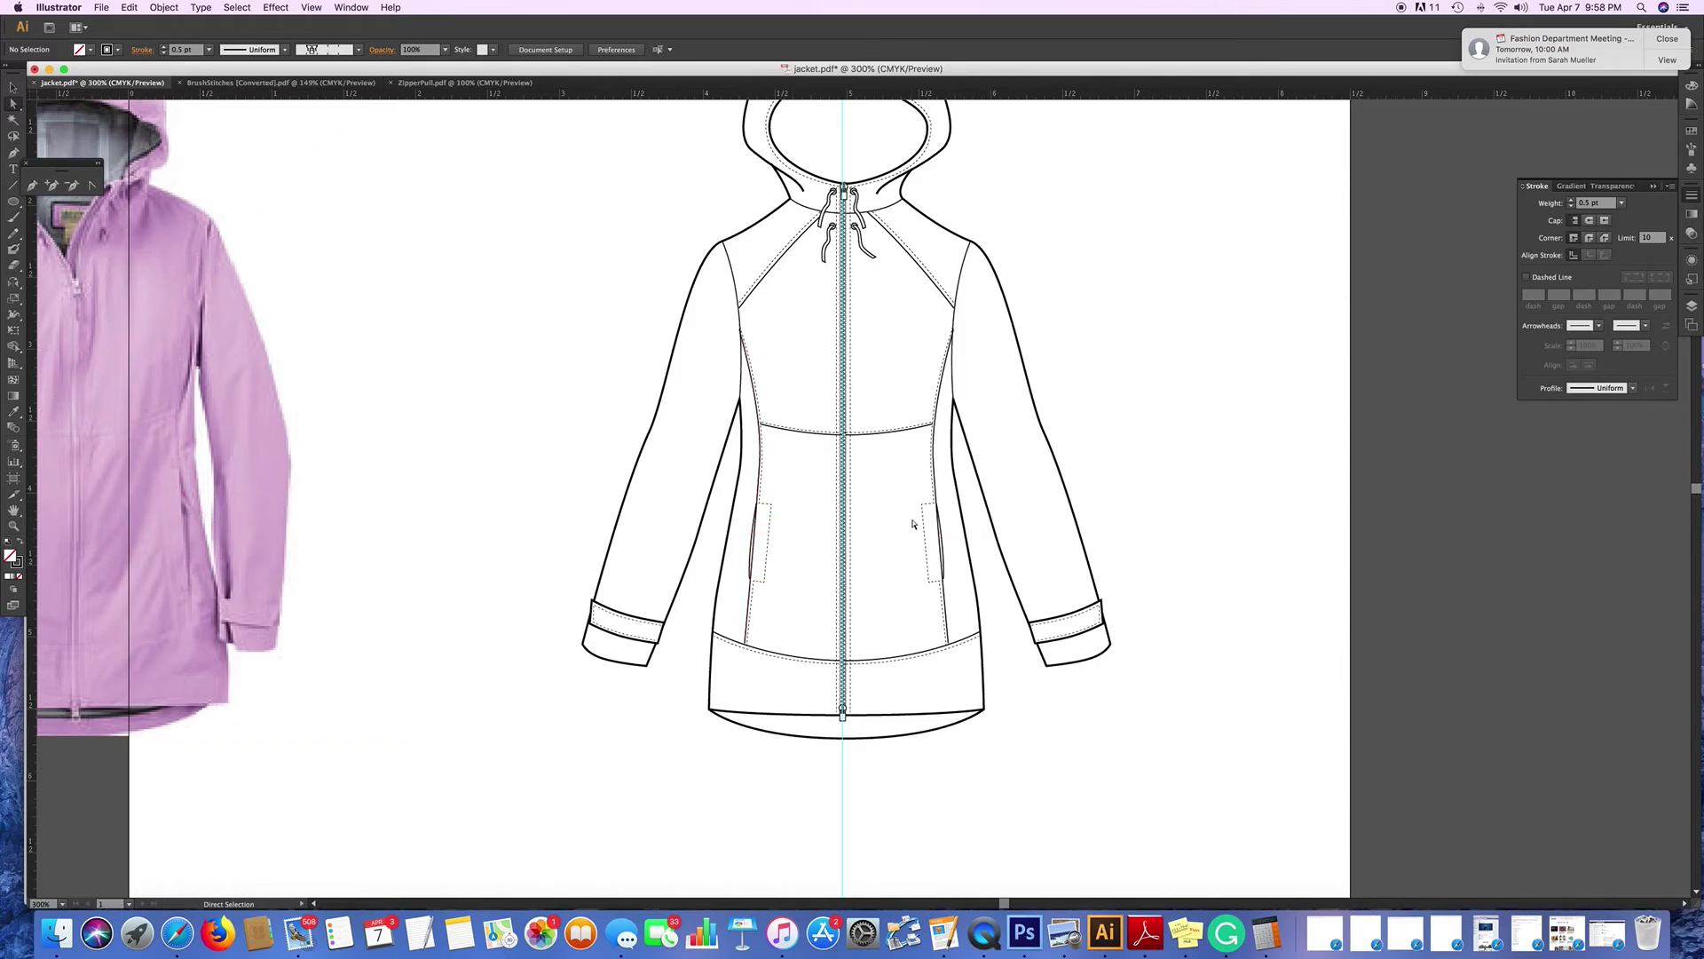
pyautogui.click(842, 715)
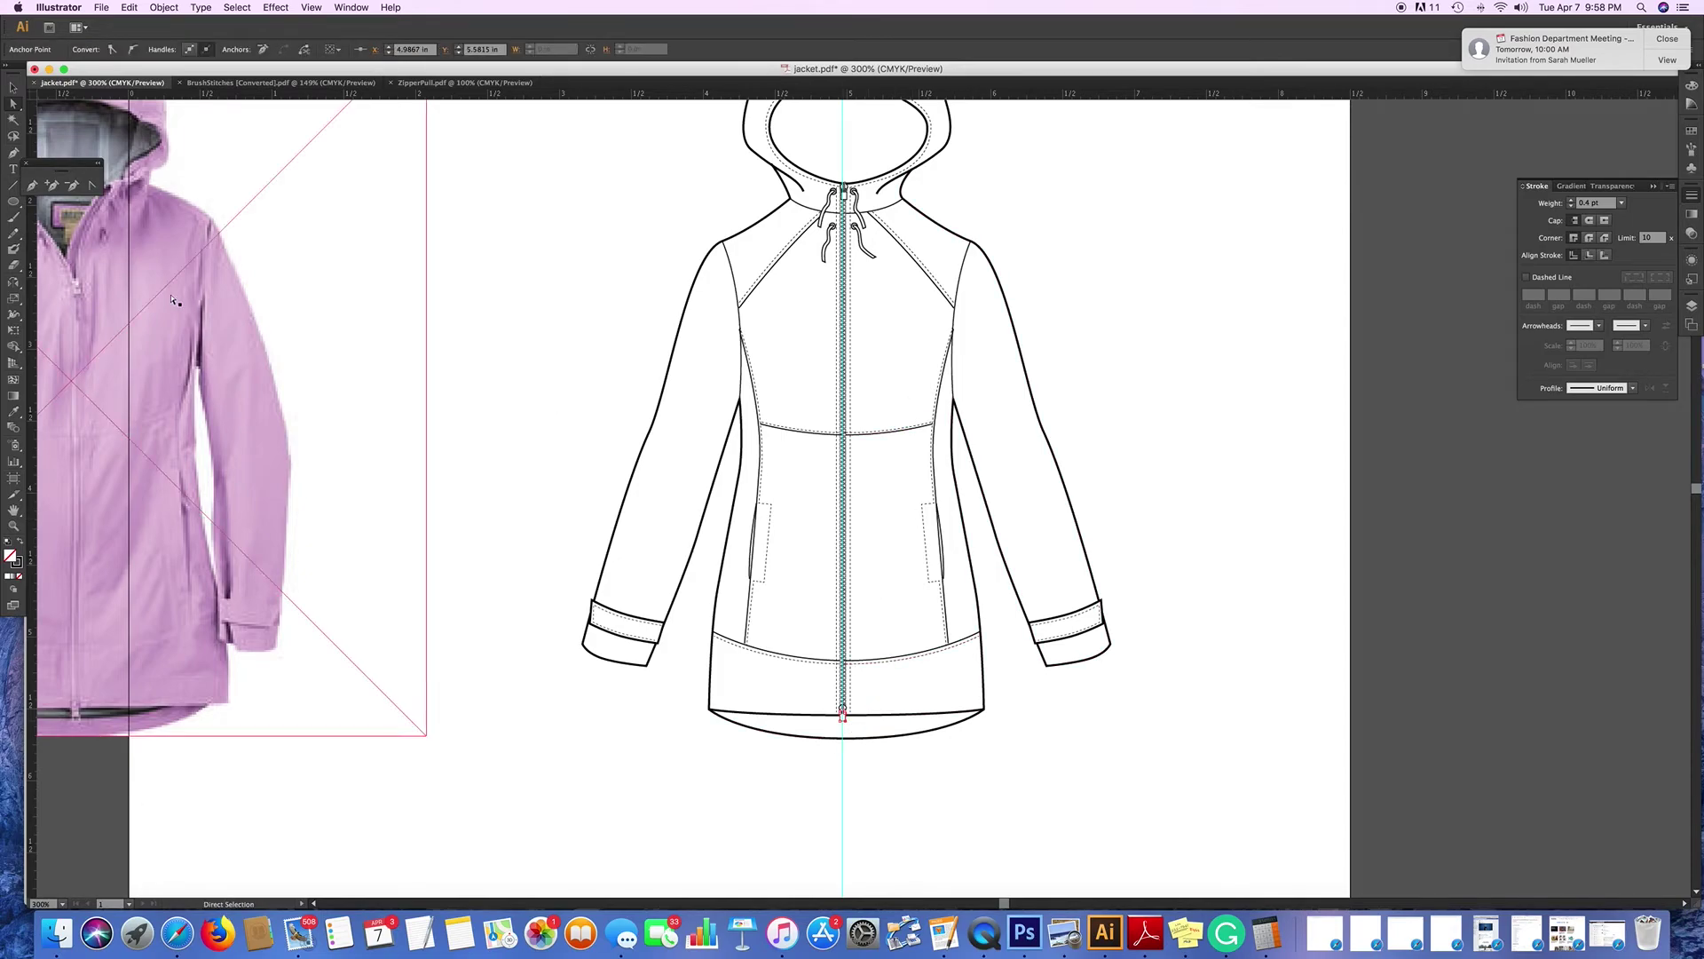
pyautogui.click(13, 88)
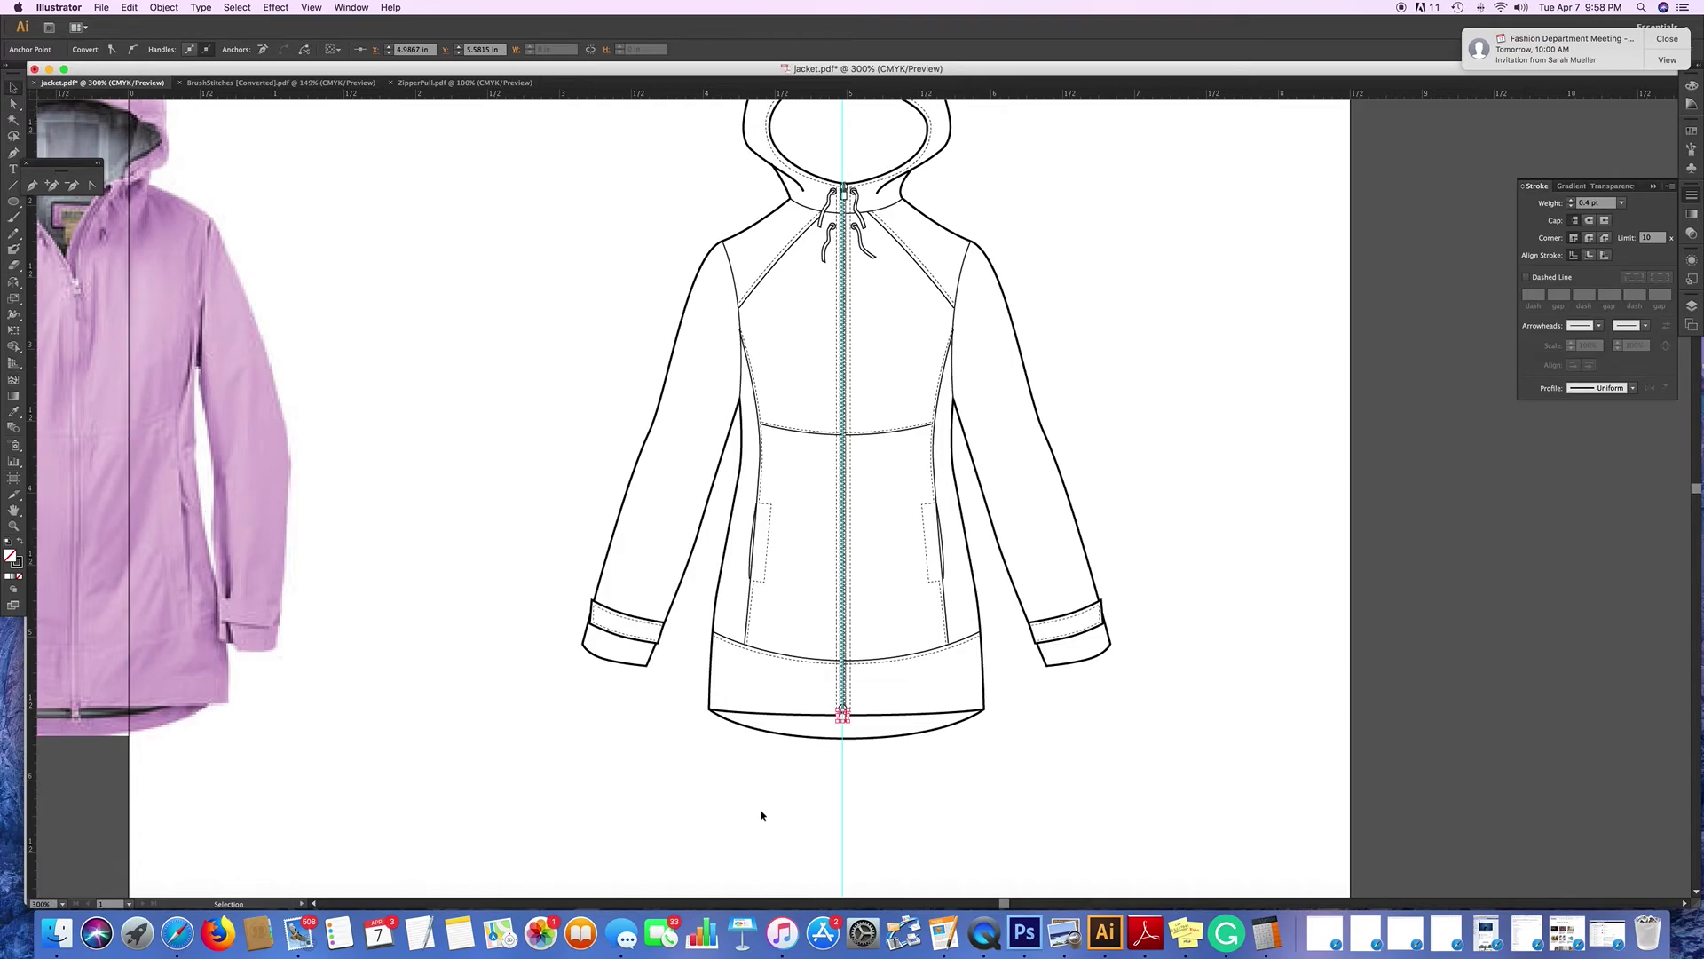
pyautogui.click(854, 752)
pyautogui.moveTo(842, 723); pyautogui.dragTo(843, 723)
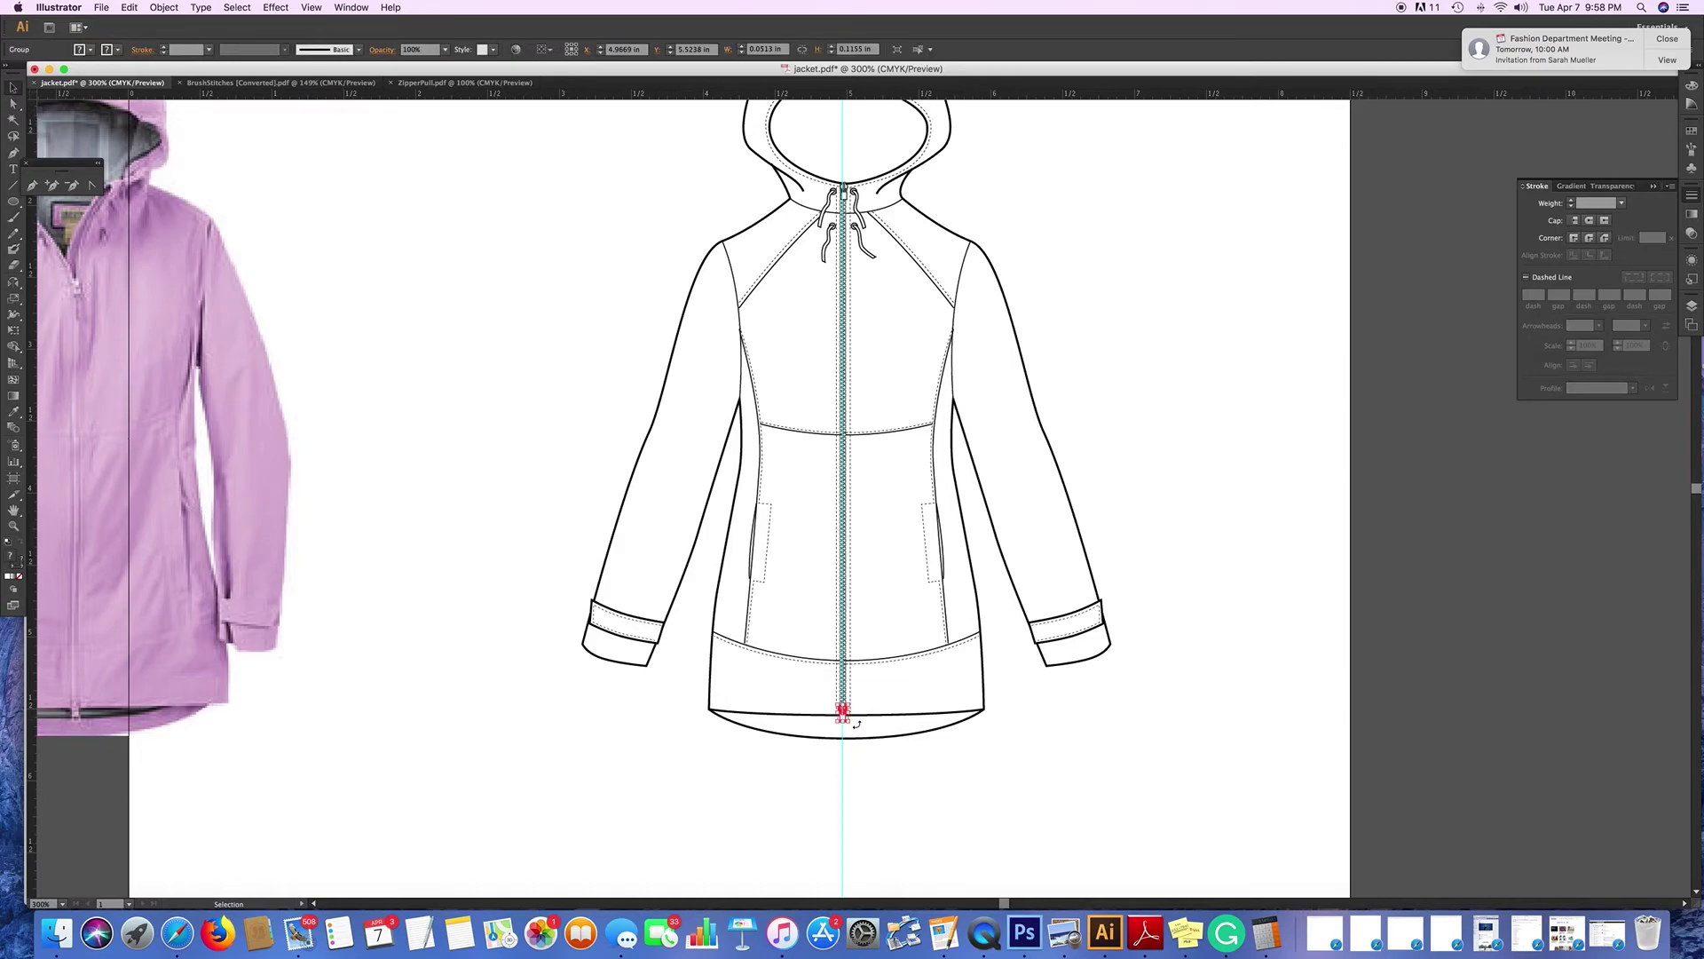
# Paste a copy of the pull and set it at the top of the right pocket opening.
pyautogui.press('a')
pyautogui.hscroll(-1, 857, 726)
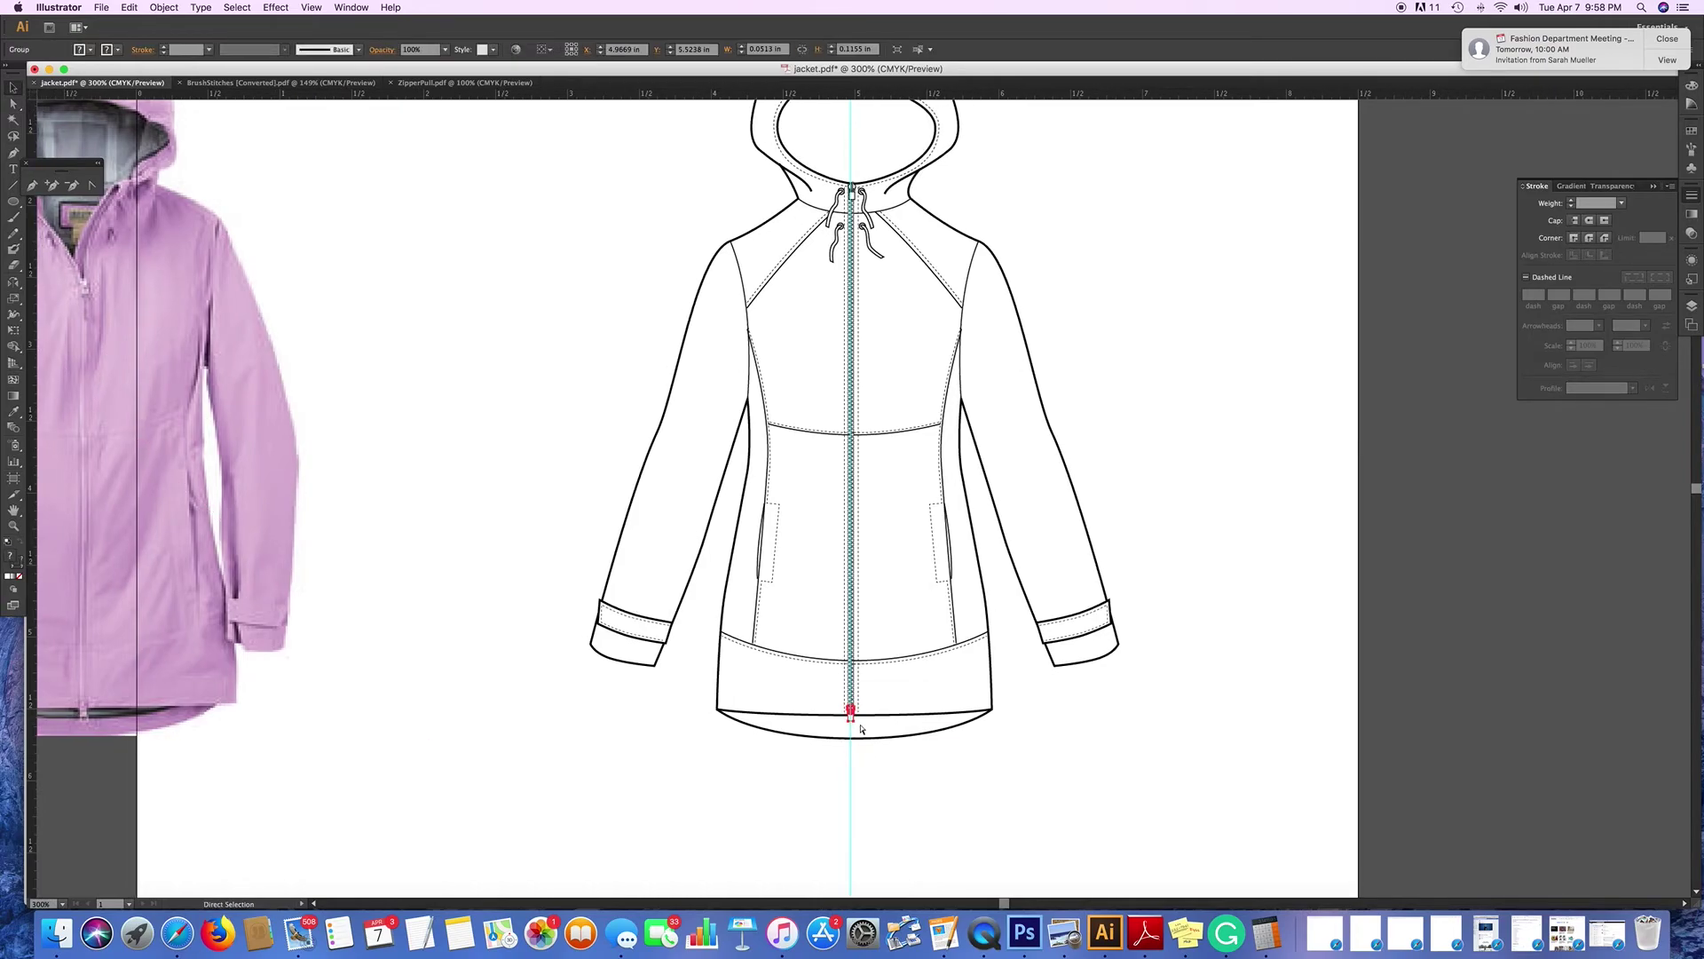
pyautogui.press('super+d')
pyautogui.moveTo(868, 503); pyautogui.dragTo(897, 523)
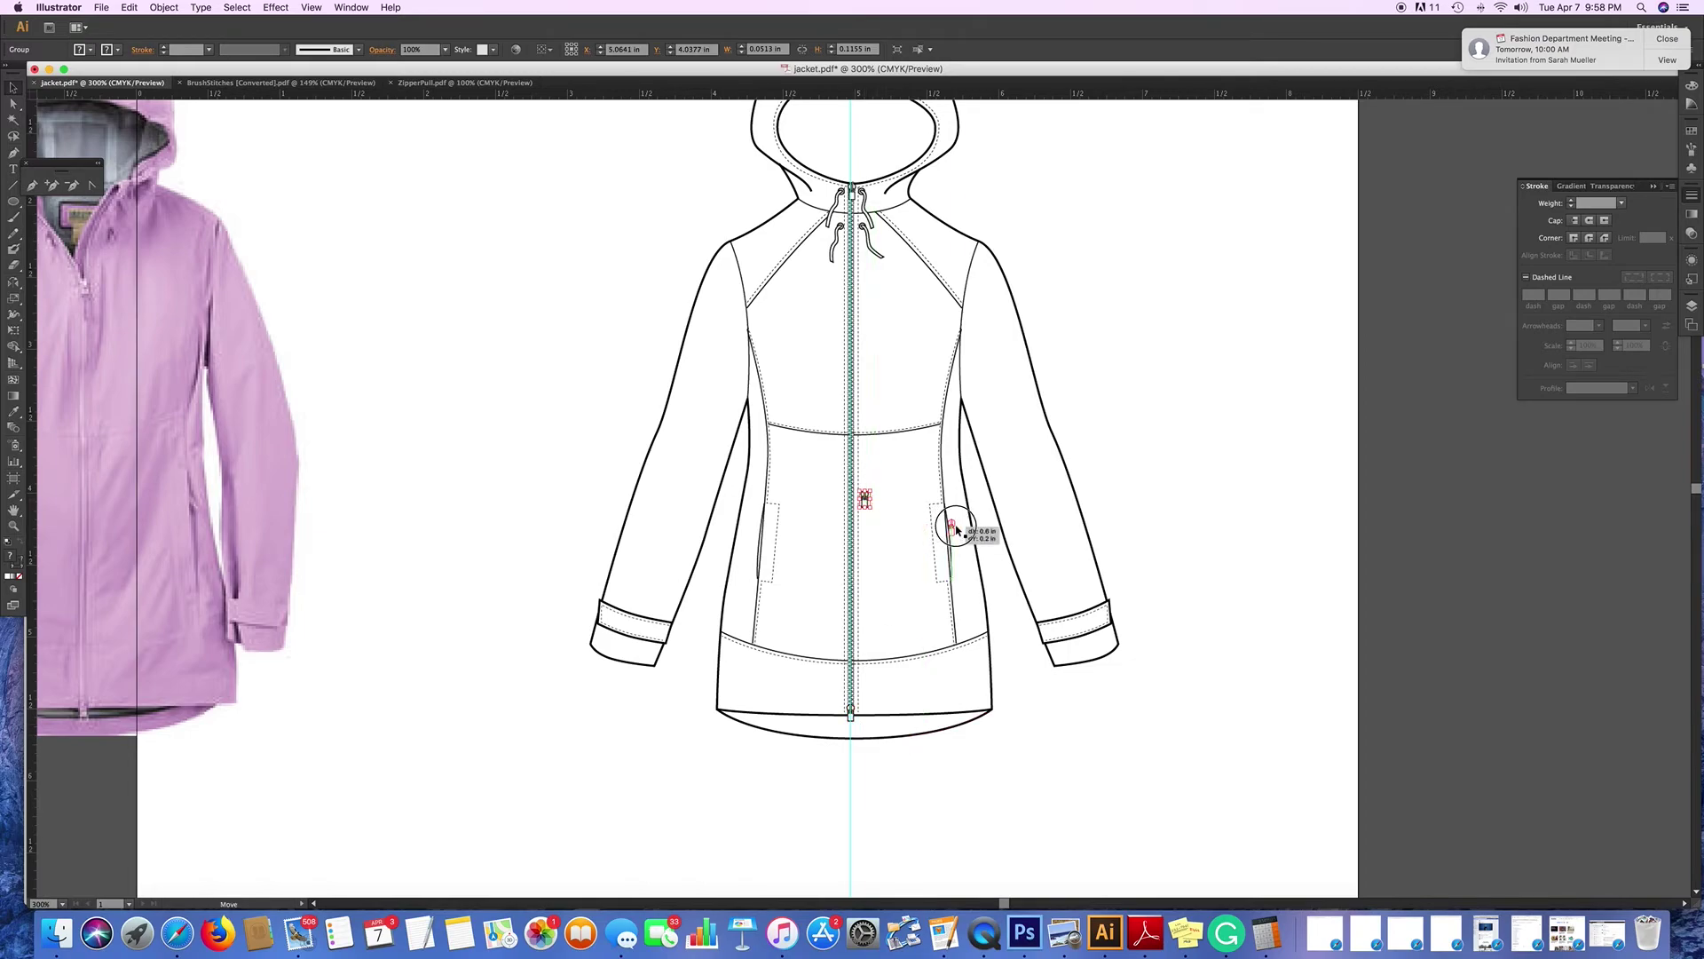
pyautogui.moveTo(956, 530); pyautogui.dragTo(947, 516)
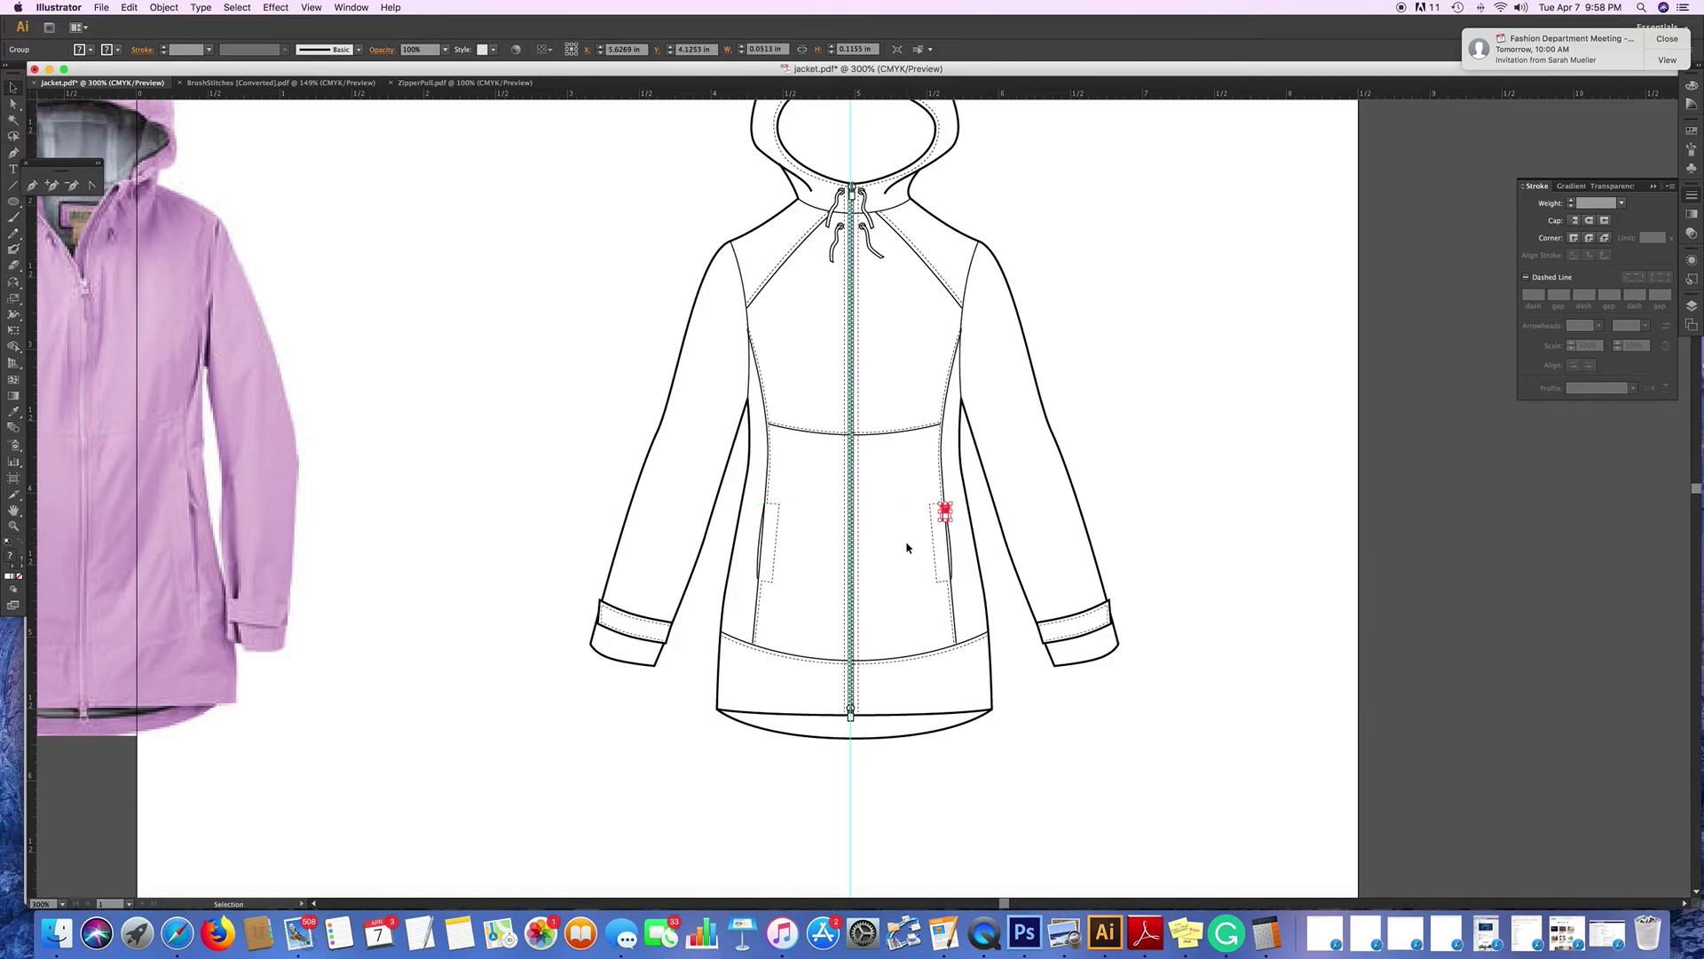
pyautogui.press('super+equal')
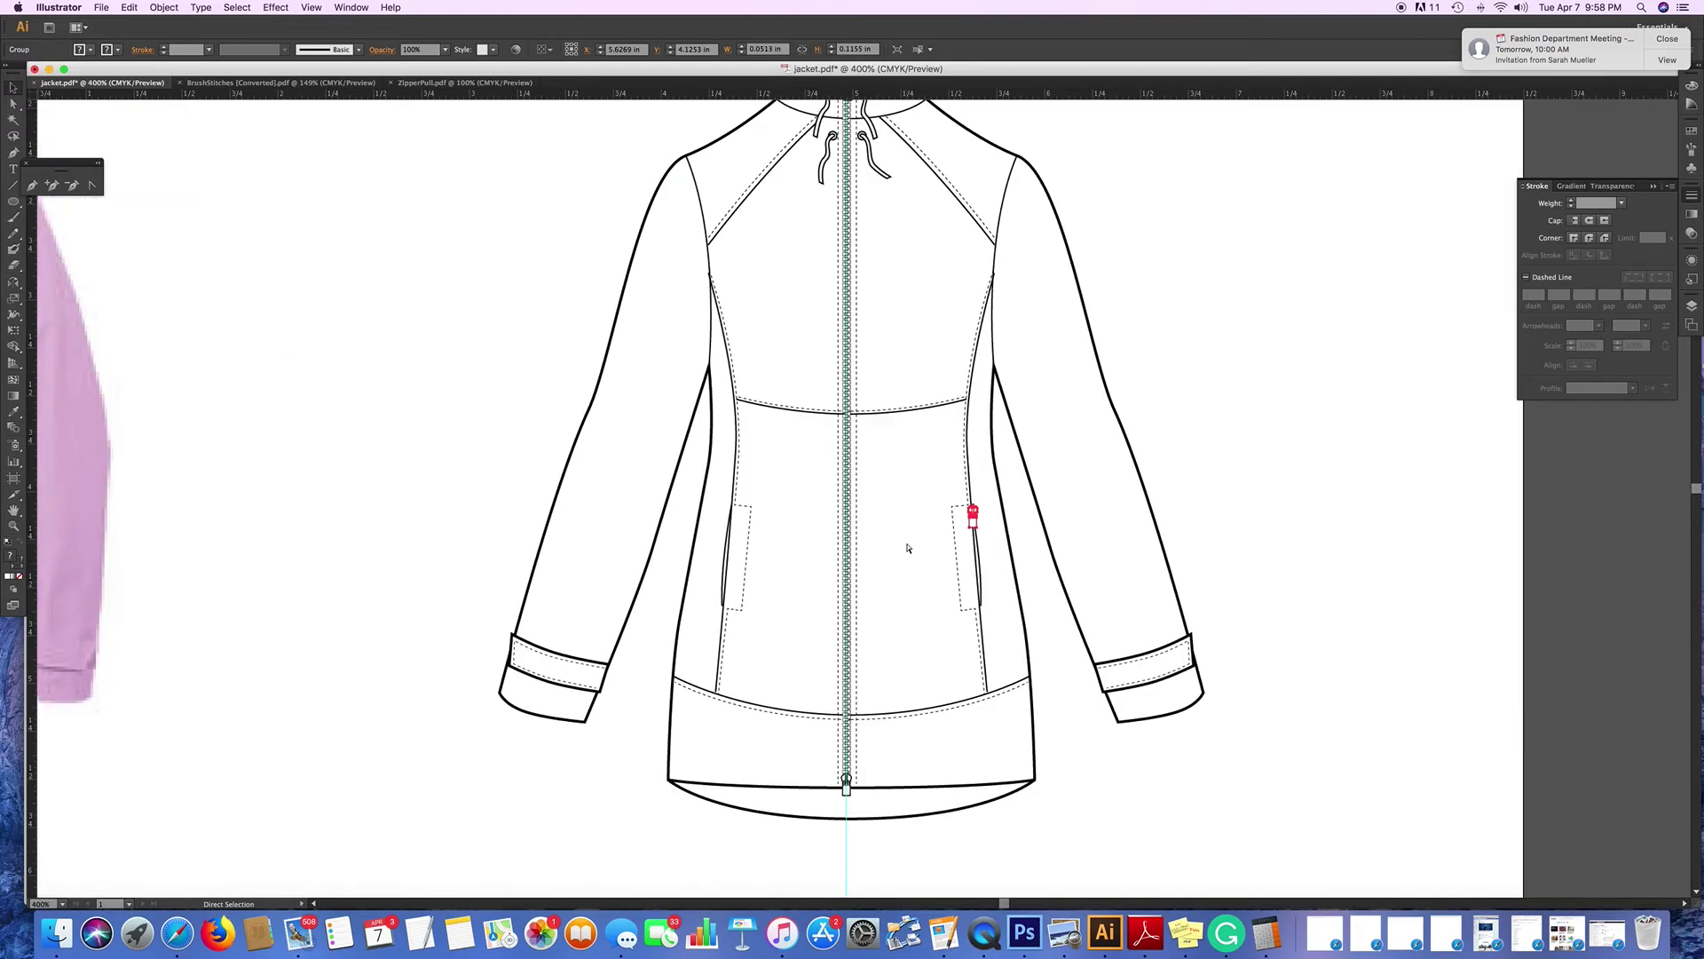
pyautogui.press('super+equal')
pyautogui.scroll(-5, 907, 547)
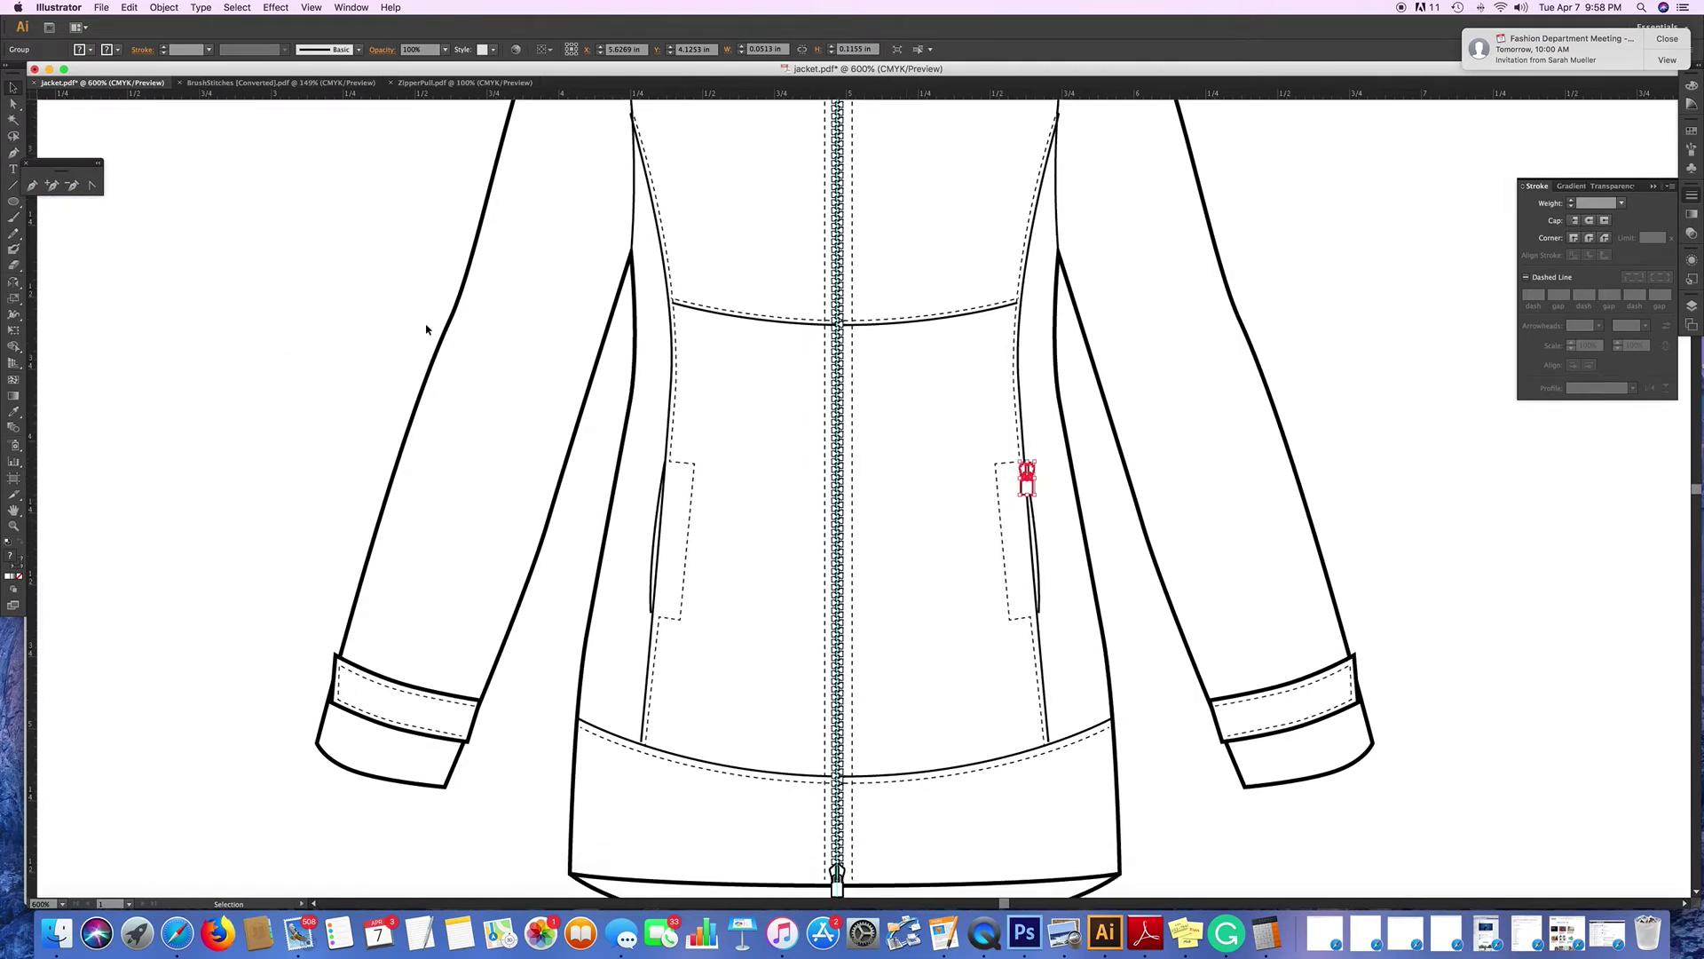
pyautogui.scroll(-4, 197, 289)
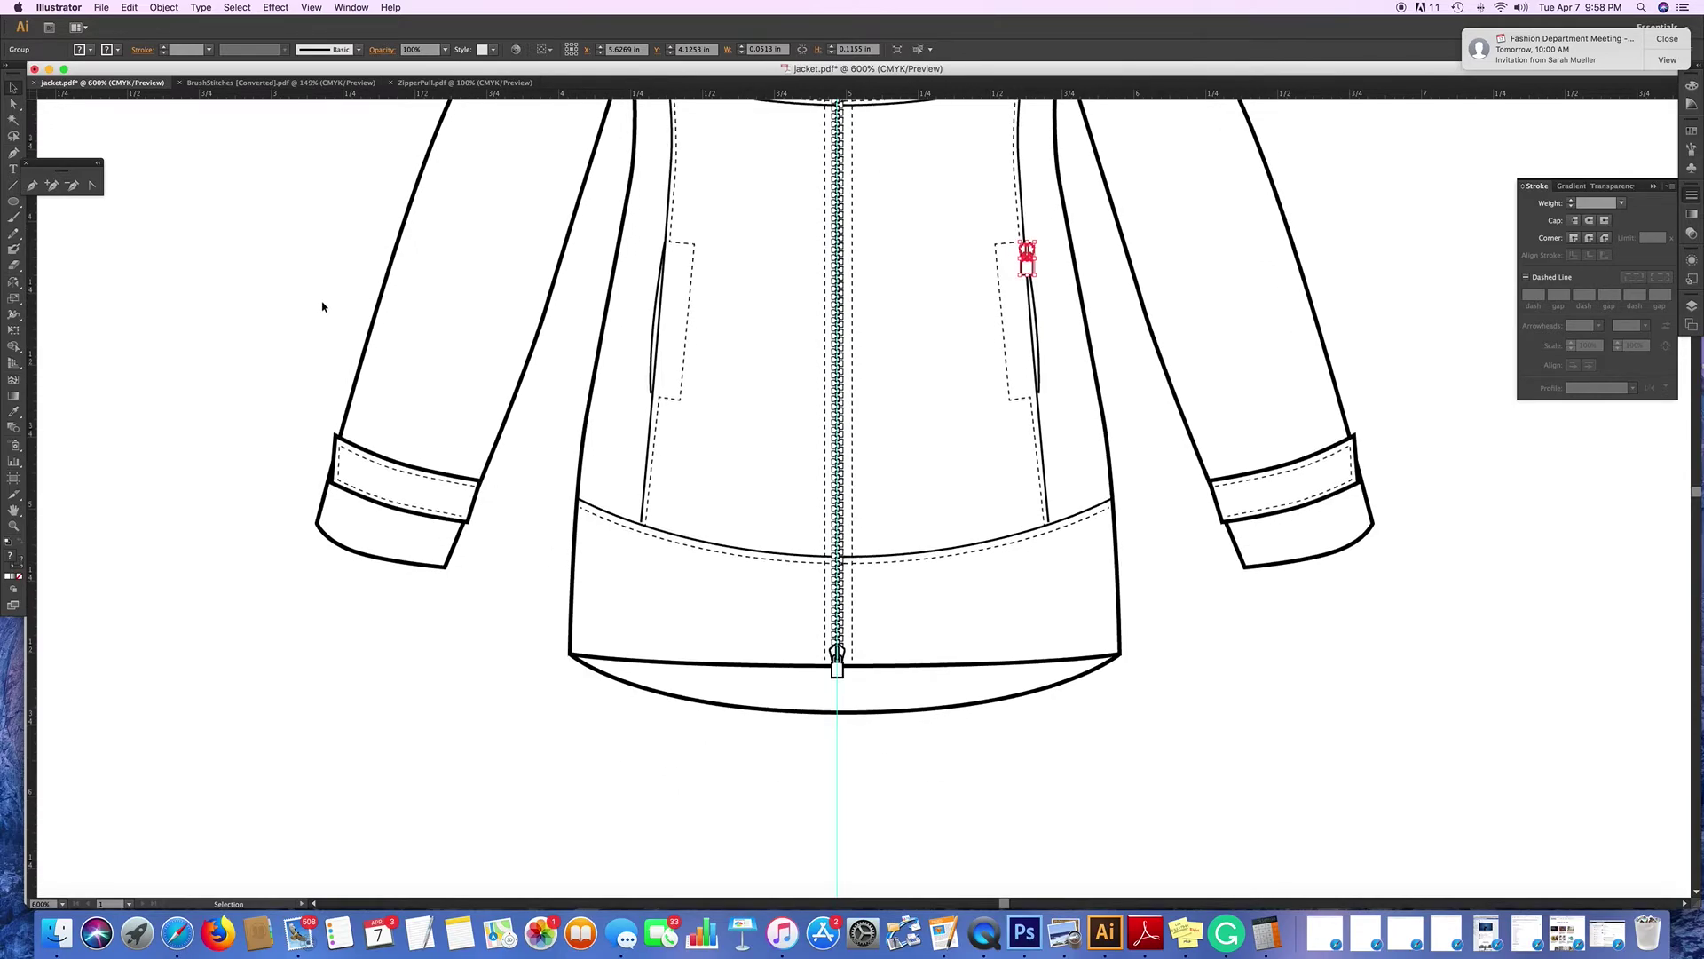
pyautogui.scroll(3, 666, 313)
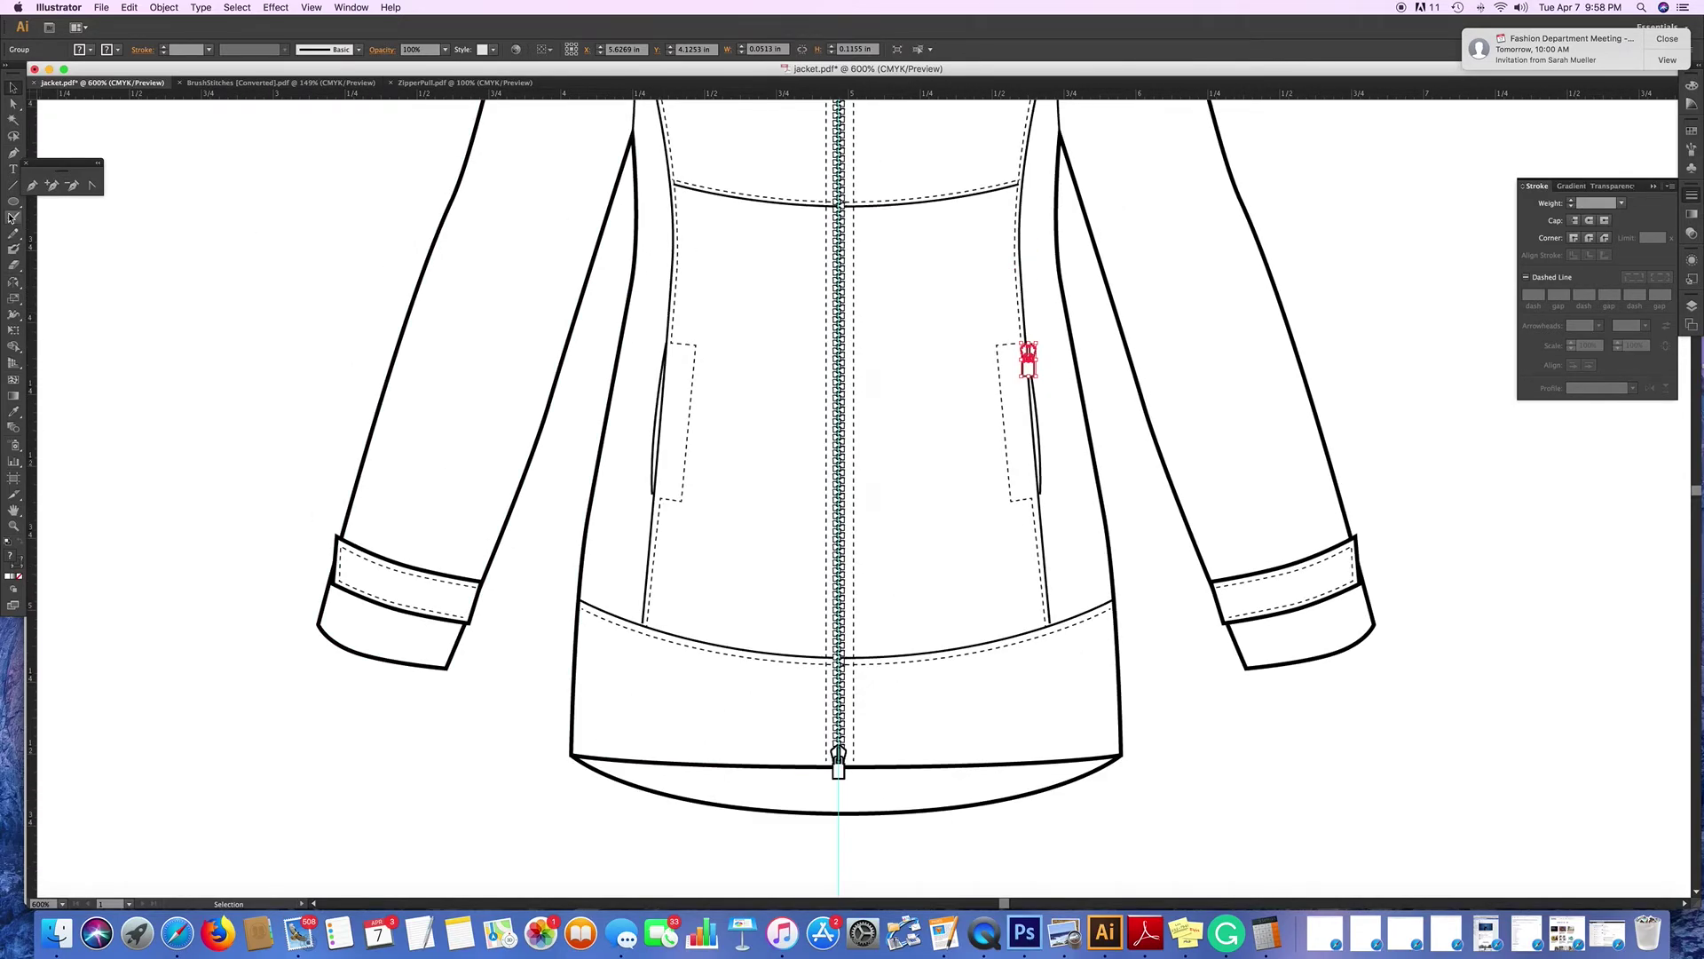
# Rotate the right pocket's zipper pull around its top to follow the slanted opening.
pyautogui.click(16, 286)
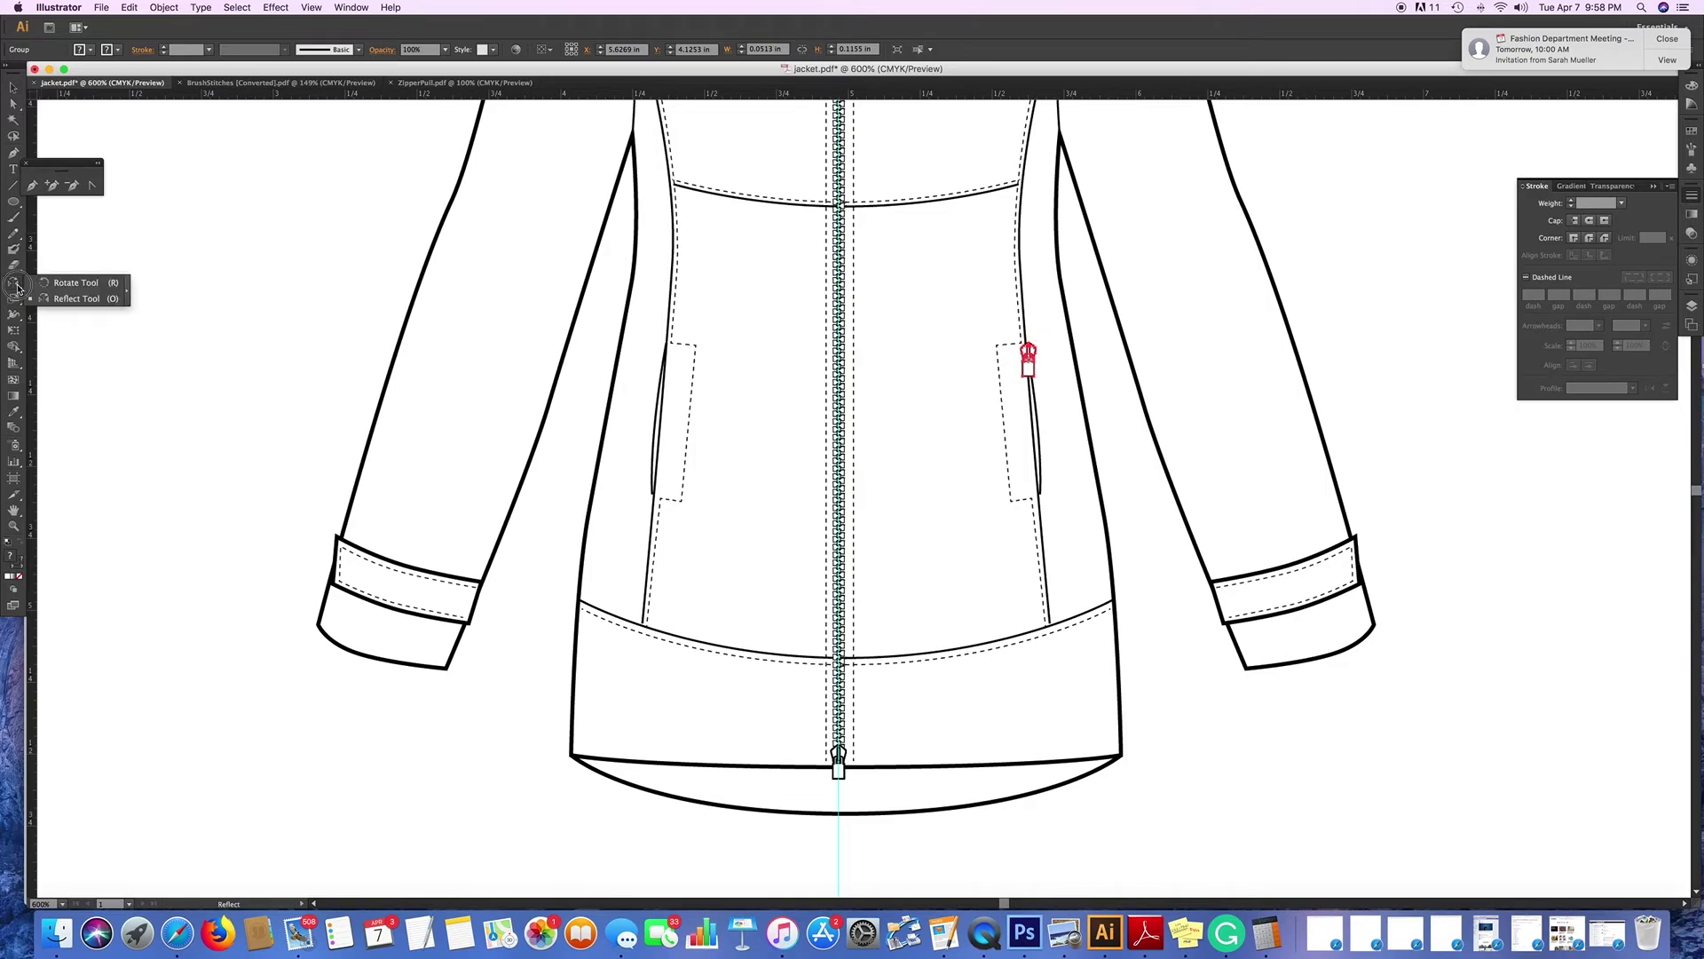
pyautogui.click(66, 282)
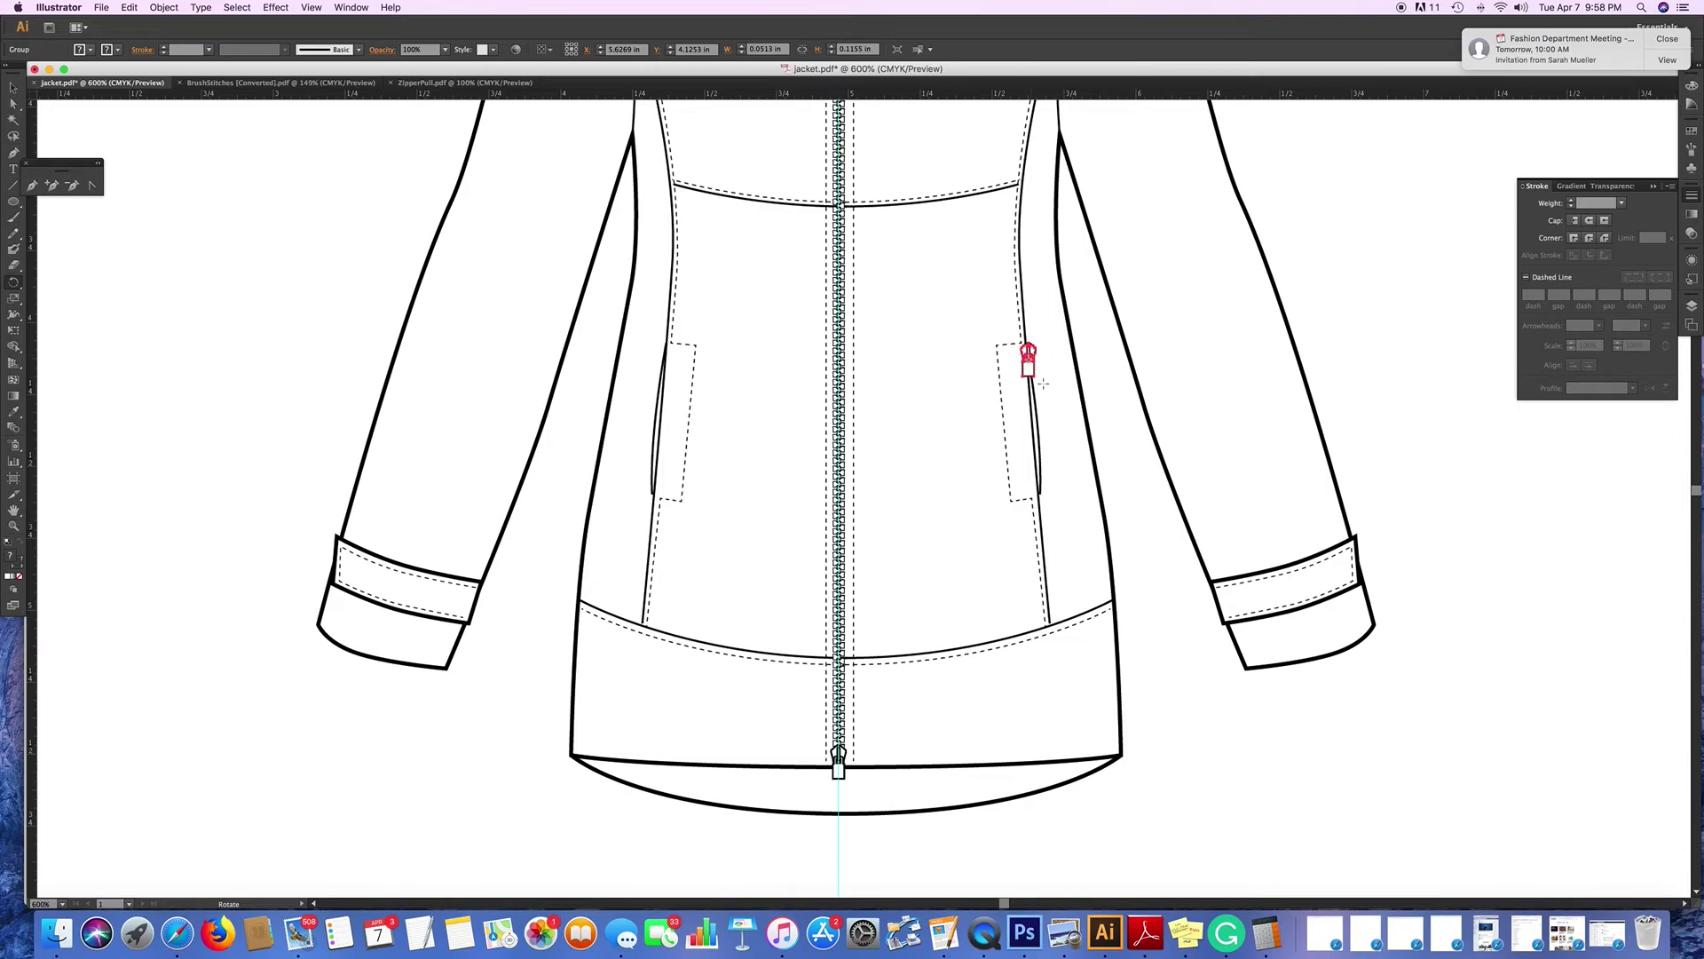
pyautogui.moveTo(1044, 382); pyautogui.dragTo(1050, 386)
pyautogui.click(18, 286)
# Make a vertically mirrored copy of the tilted pull and nudge it to the left pocket opening.
pyautogui.moveTo(21, 291); pyautogui.dragTo(63, 297)
pyautogui.click(15, 285)
pyautogui.doubleClick(15, 286)
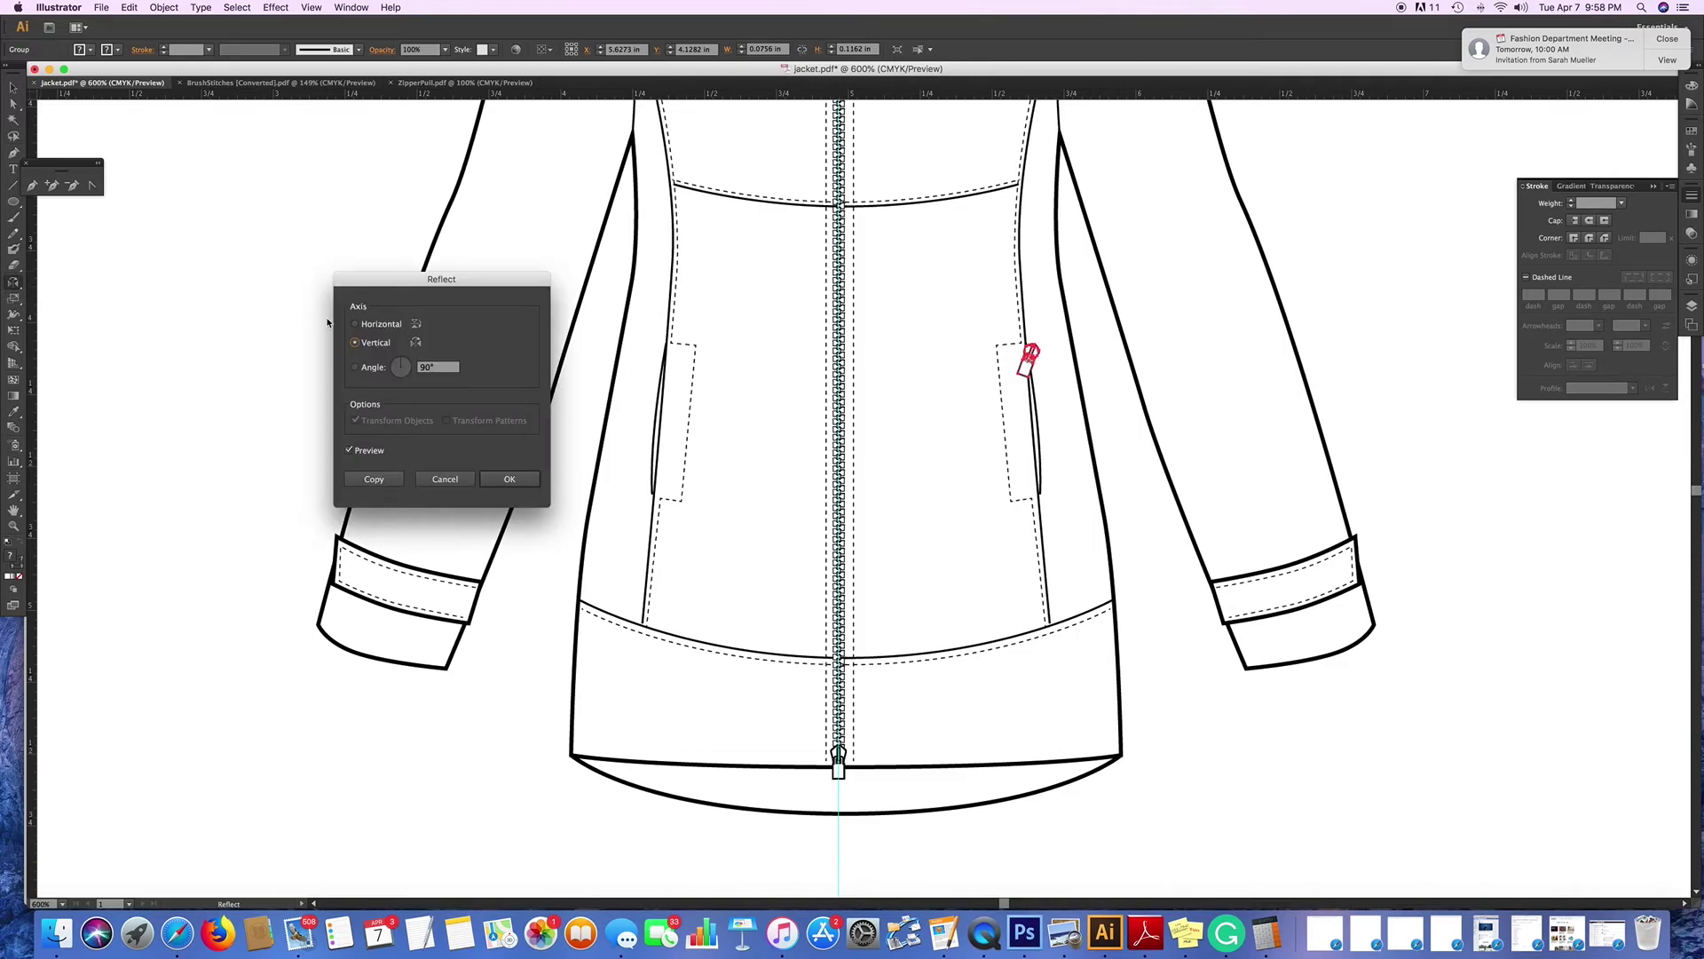
pyautogui.click(371, 478)
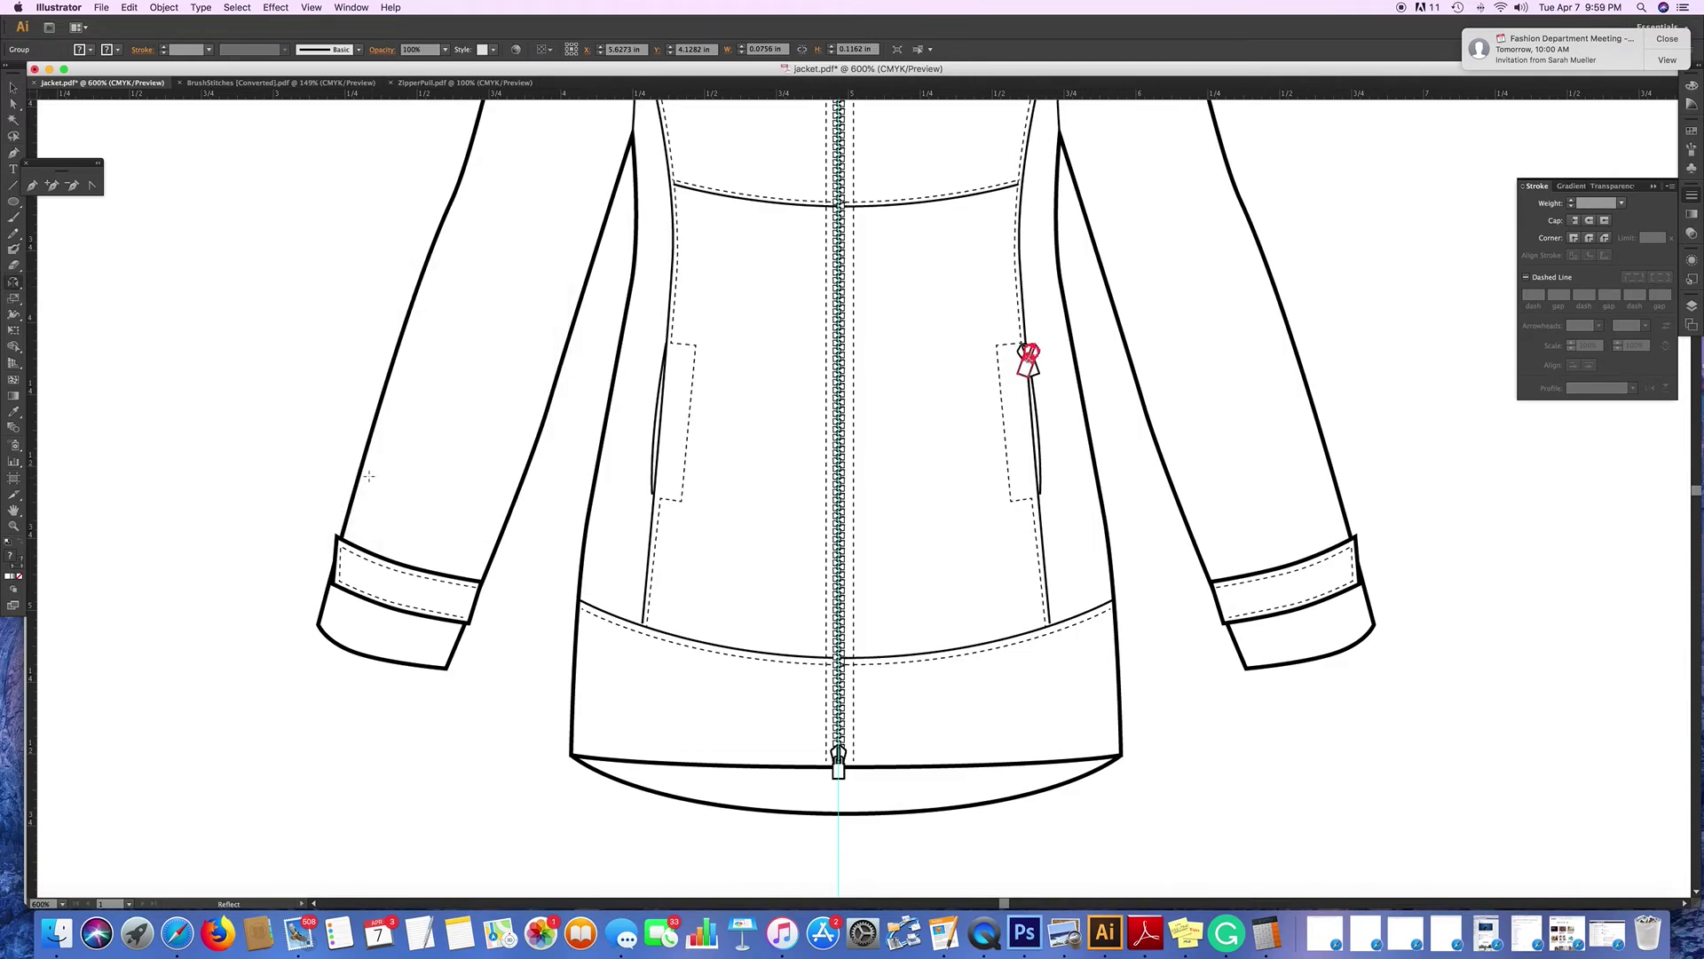
pyautogui.press('Left')
pyautogui.press('Left')
pyautogui.press('Left')
pyautogui.press('Left')
pyautogui.press('Left')
pyautogui.press('Left')
pyautogui.press('Left')
pyautogui.press('Left')
pyautogui.press('Left')
pyautogui.press('Left')
pyautogui.press('Left')
pyautogui.press('Left')
pyautogui.press('Left')
pyautogui.press('Left')
pyautogui.press('Left')
pyautogui.press('Left')
pyautogui.press('Left')
pyautogui.press('Left')
pyautogui.press('Left')
pyautogui.press('Left')
pyautogui.press('Left')
pyautogui.press('Left')
pyautogui.press('Left')
pyautogui.press('Left')
pyautogui.press('Left')
pyautogui.press('Left')
pyautogui.press('Left')
pyautogui.press('Left')
pyautogui.press('Left')
pyautogui.press('Left')
pyautogui.press('Left')
pyautogui.press('Left')
pyautogui.press('Left')
pyautogui.press('Left')
pyautogui.press('Left')
pyautogui.press('Left')
pyautogui.press('Left')
pyautogui.press('Left')
pyautogui.press('Left')
pyautogui.press('Left')
pyautogui.press('Left')
pyautogui.press('Left')
pyautogui.press('Left')
pyautogui.press('Left')
pyautogui.press('Left')
pyautogui.press('Left')
pyautogui.press('Left')
pyautogui.press('Left')
pyautogui.press('Left')
pyautogui.press('Left')
pyautogui.press('Left')
pyautogui.press('Left')
pyautogui.press('Left')
pyautogui.press('Left')
pyautogui.press('Left')
pyautogui.press('Left')
pyautogui.press('Left')
pyautogui.press('Left')
pyautogui.press('Left')
pyautogui.press('Left')
pyautogui.press('Left')
pyautogui.press('Left')
pyautogui.press('Left')
pyautogui.press('Left')
pyautogui.press('Left')
pyautogui.press('Left')
pyautogui.press('Left')
pyautogui.press('Left')
pyautogui.press('Left')
# Draw a mask outline with the Pen over the left pocket's zipper pull.
pyautogui.press('a')
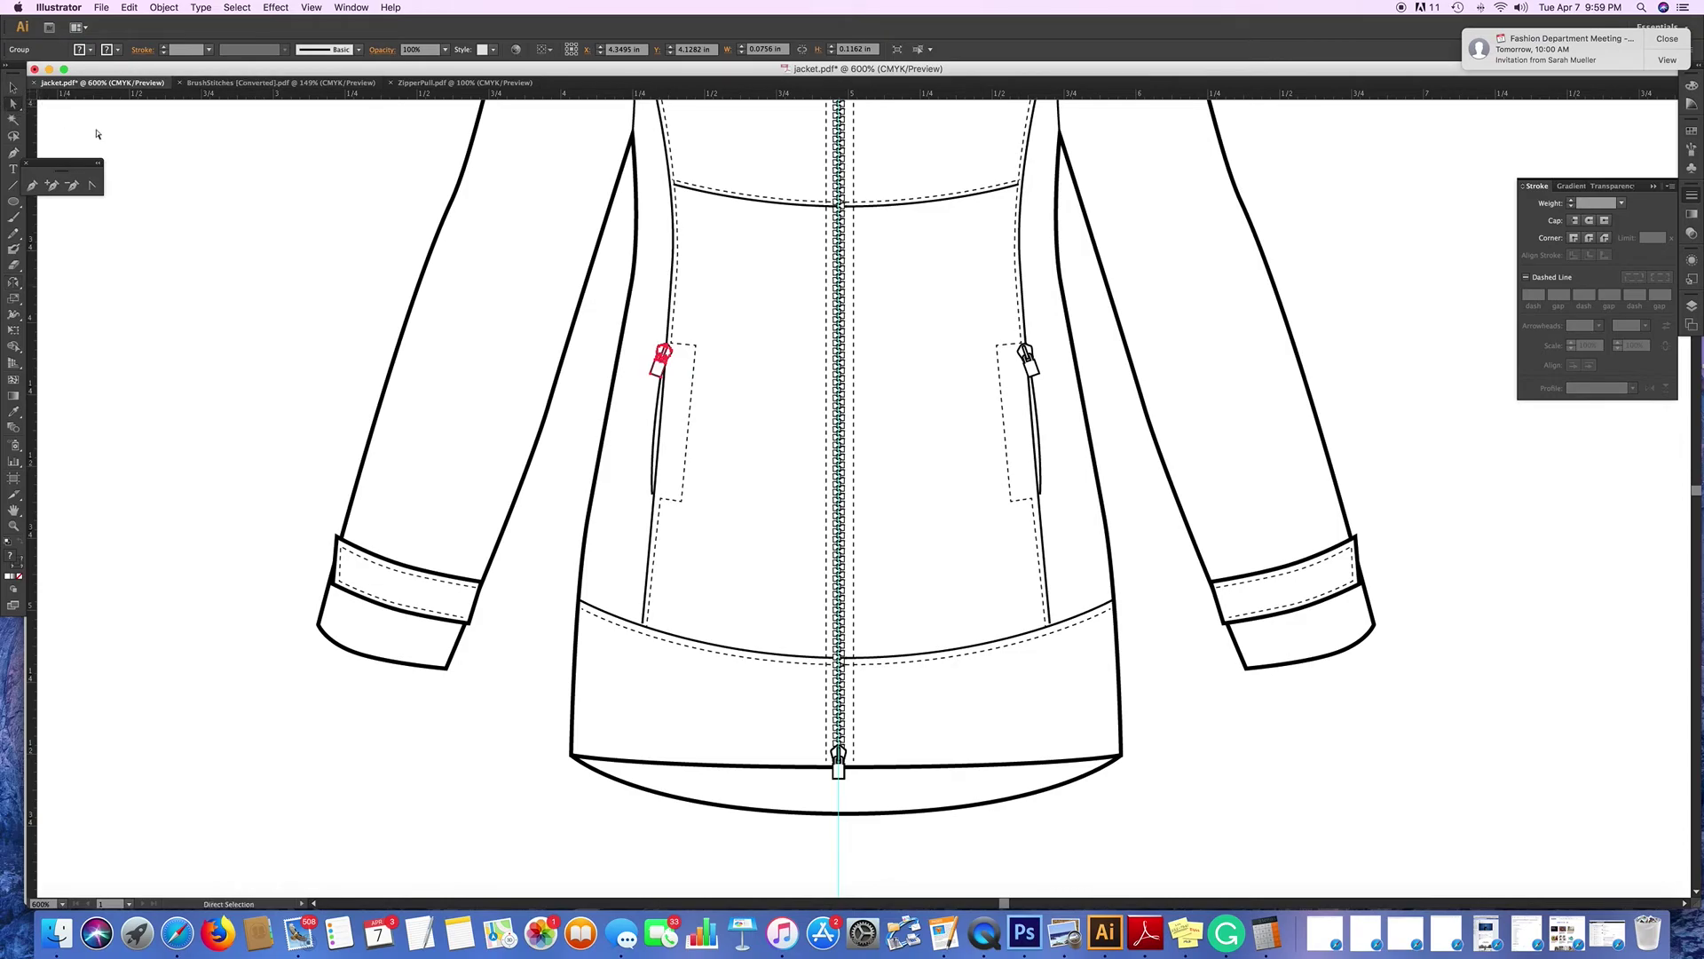
pyautogui.click(713, 321)
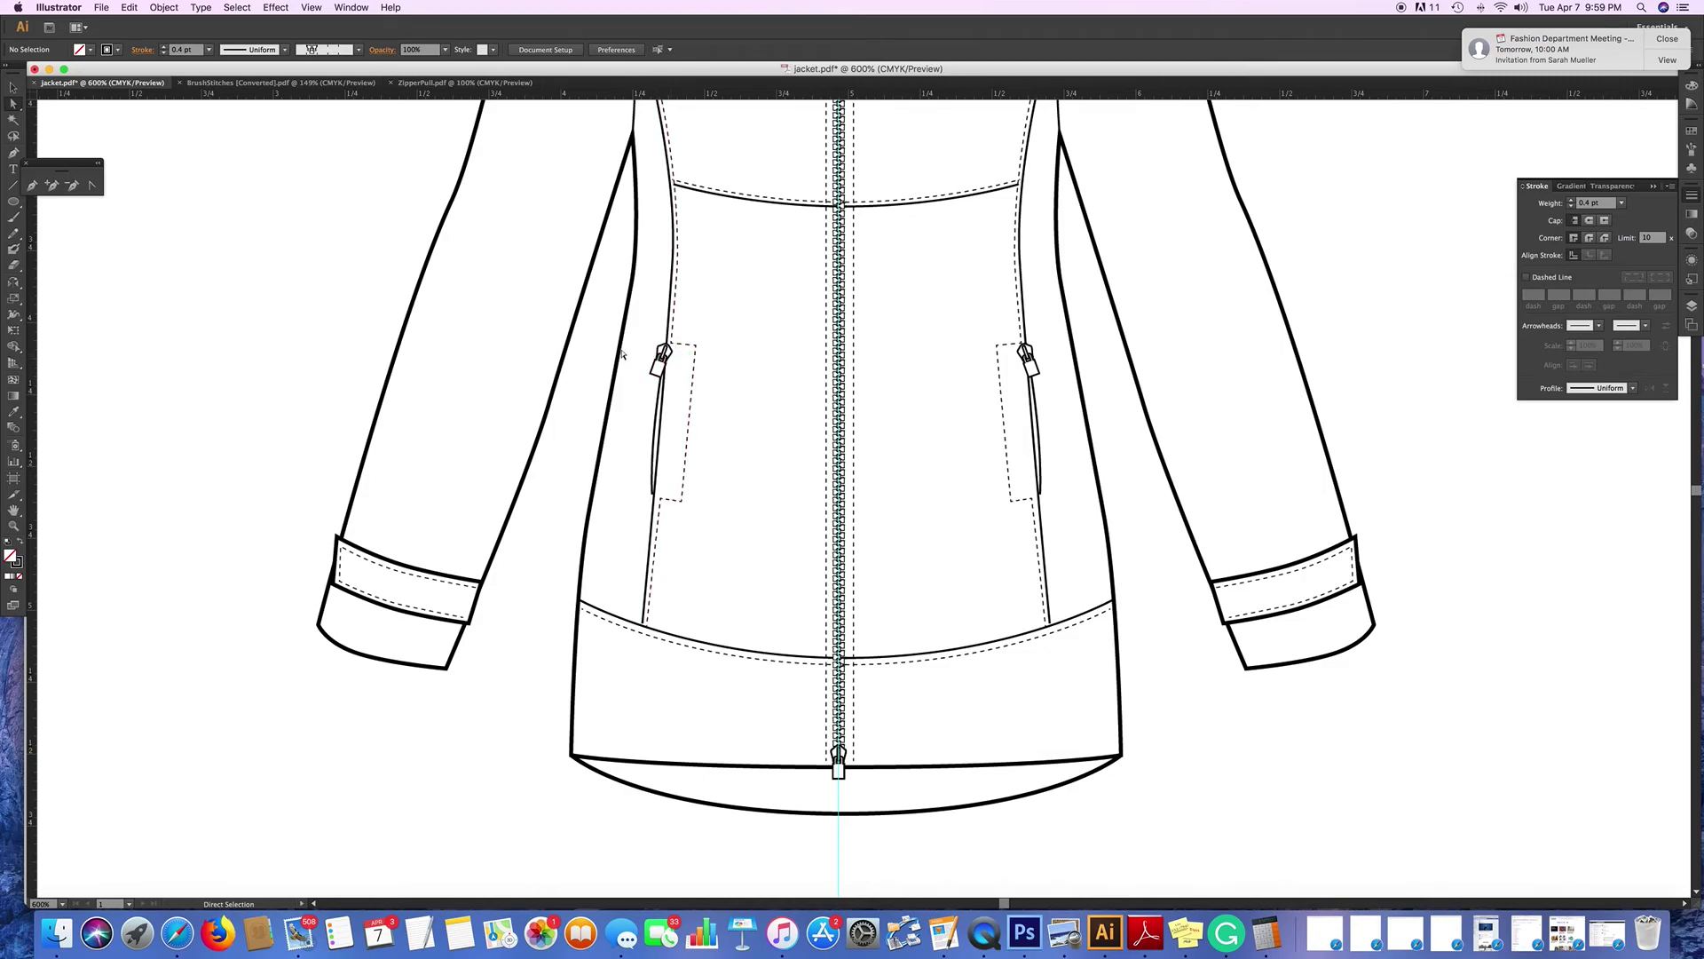
pyautogui.click(14, 152)
pyautogui.moveTo(668, 345)
pyautogui.mouseDown()
pyautogui.moveTo(666, 387)
pyautogui.moveTo(647, 342)
pyautogui.moveTo(665, 343)
pyautogui.mouseUp()
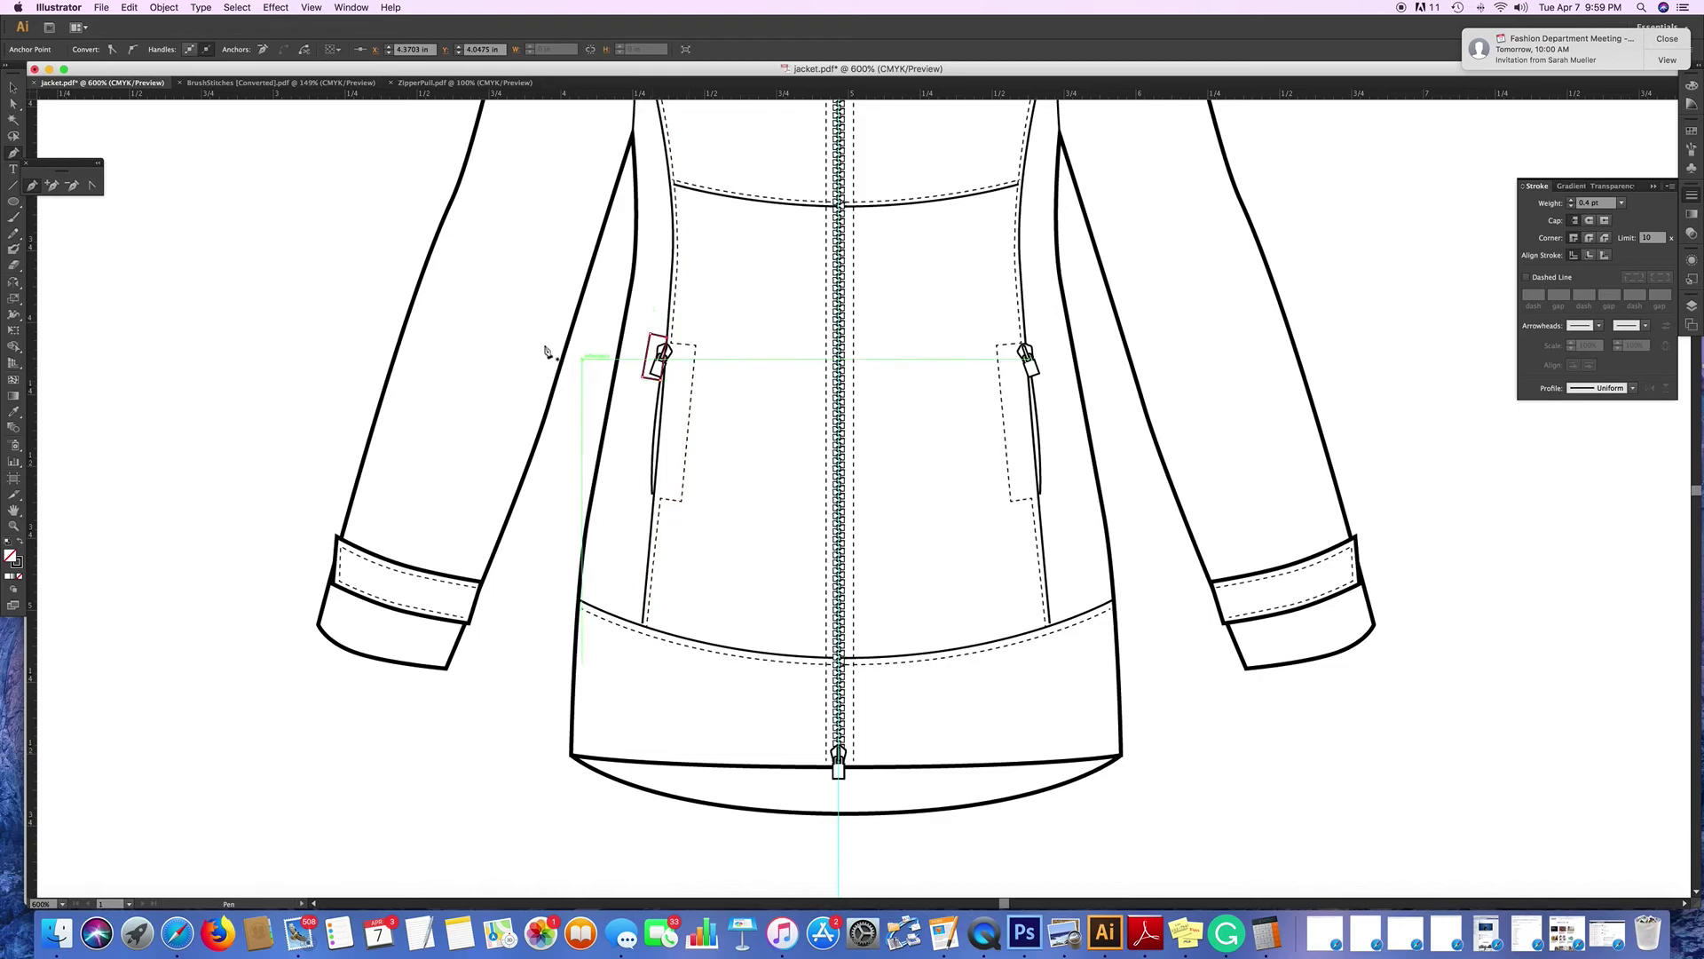
# Select the mask shape together with the left pull and make a clipping mask.
pyautogui.click(12, 105)
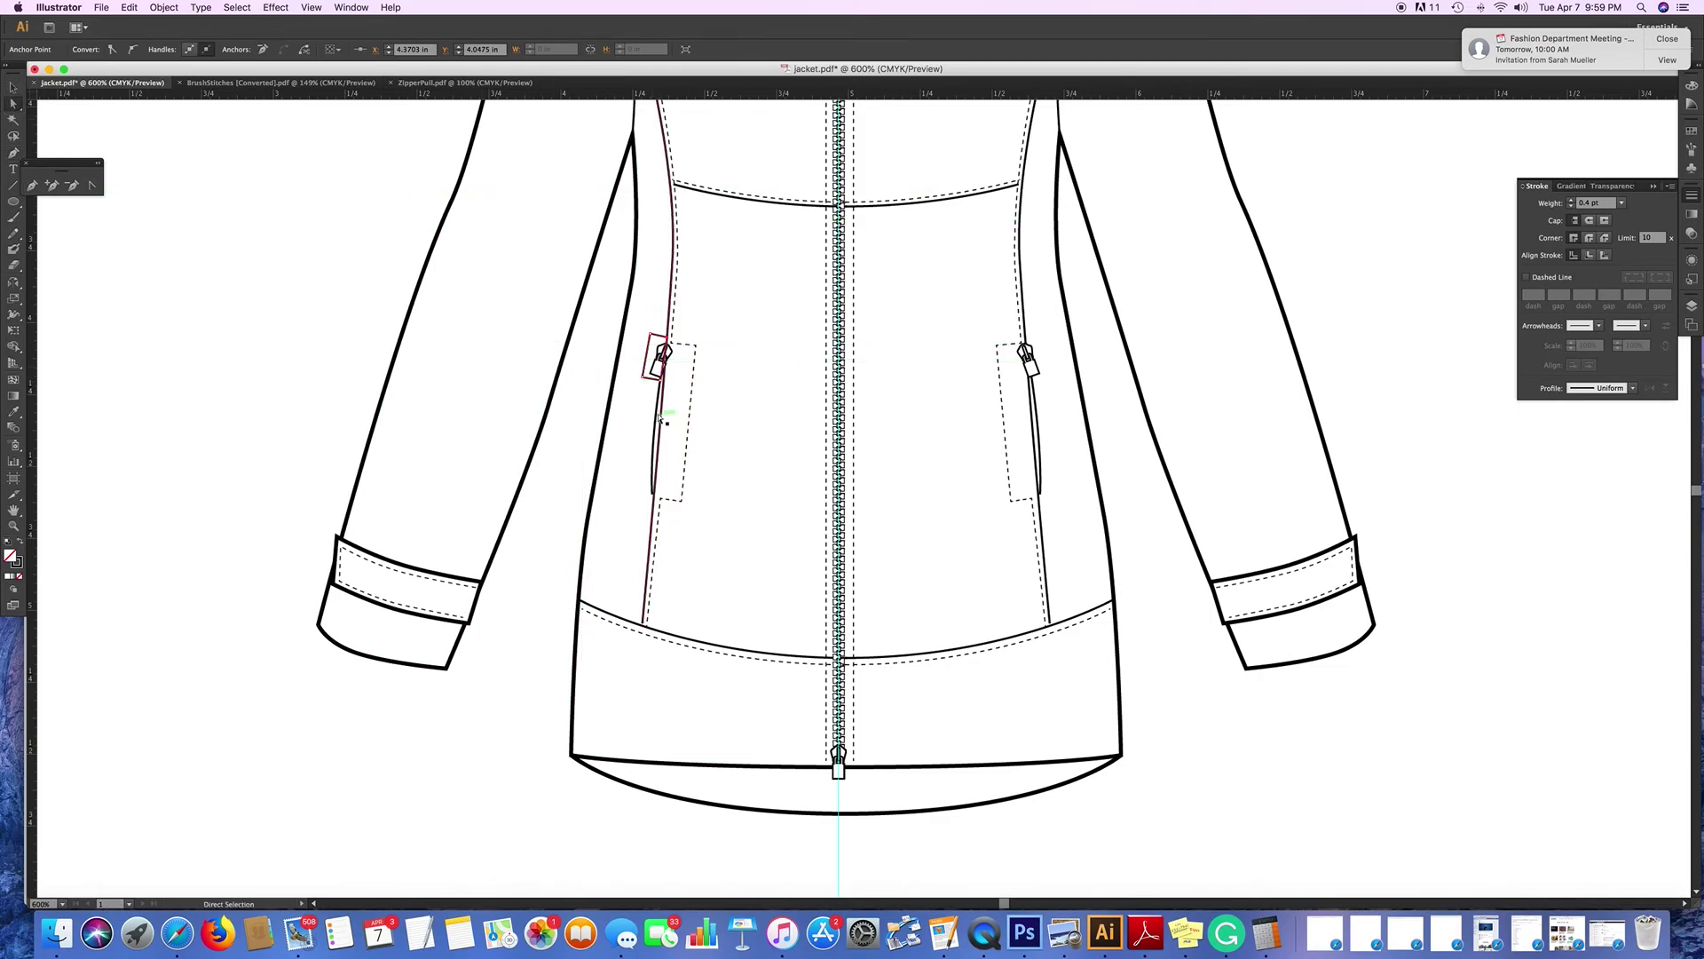
pyautogui.click(655, 381)
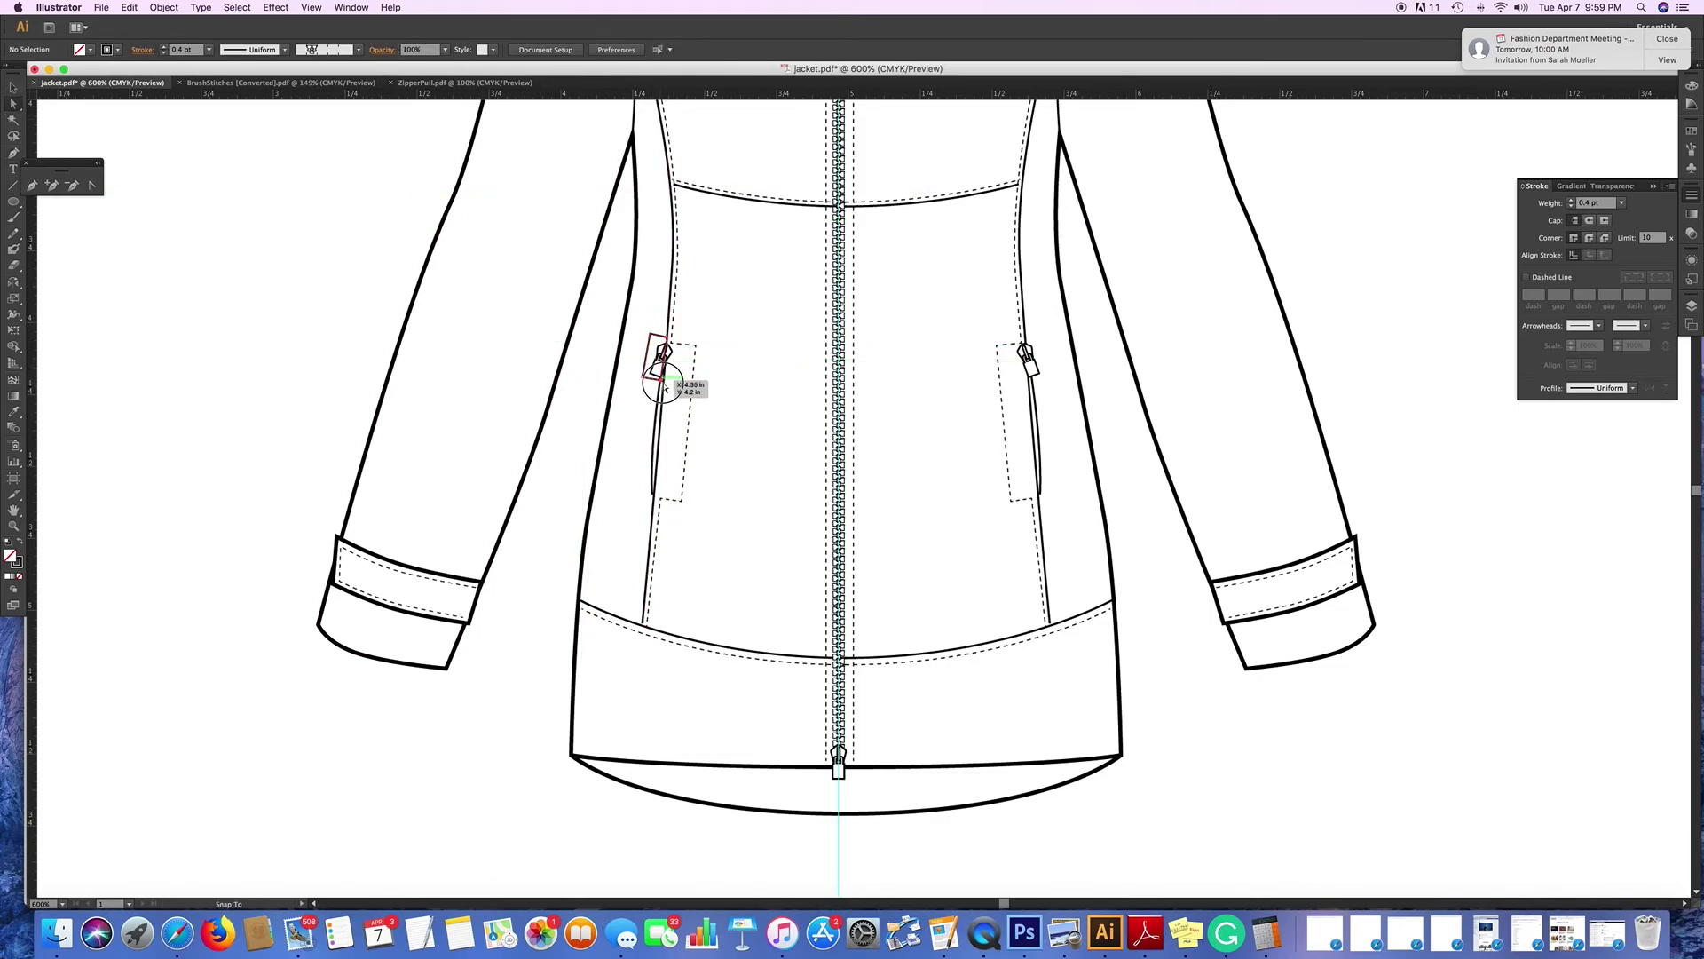
pyautogui.click(668, 365)
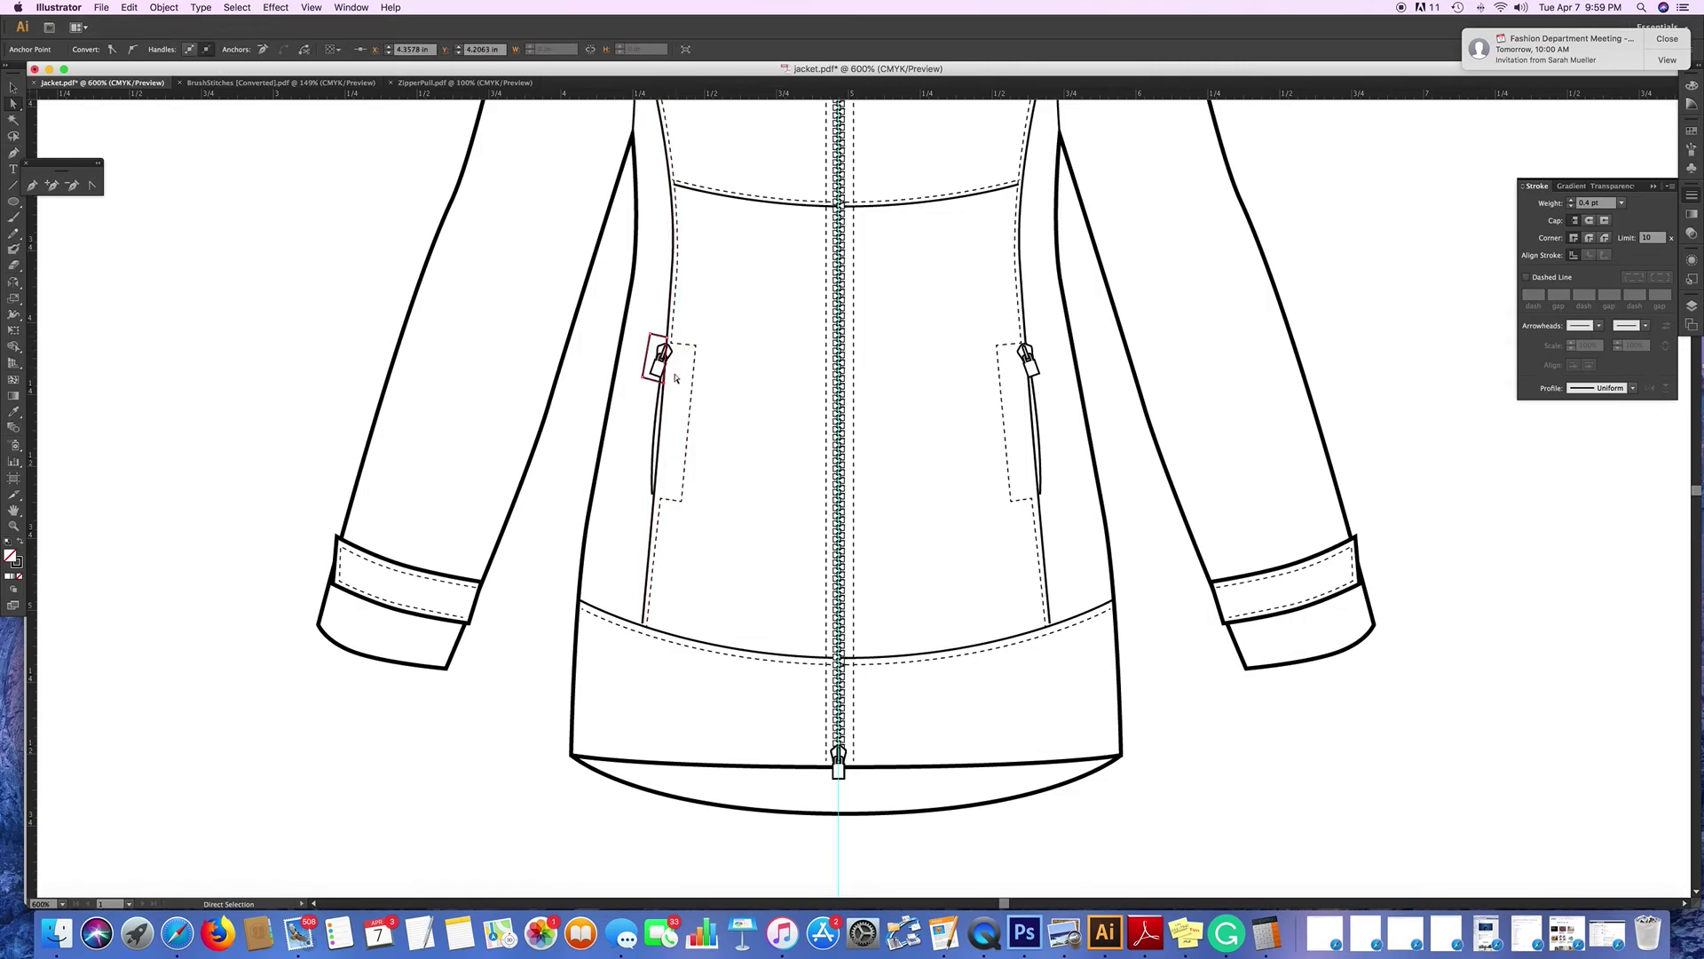
pyautogui.click(13, 87)
pyautogui.click(649, 364)
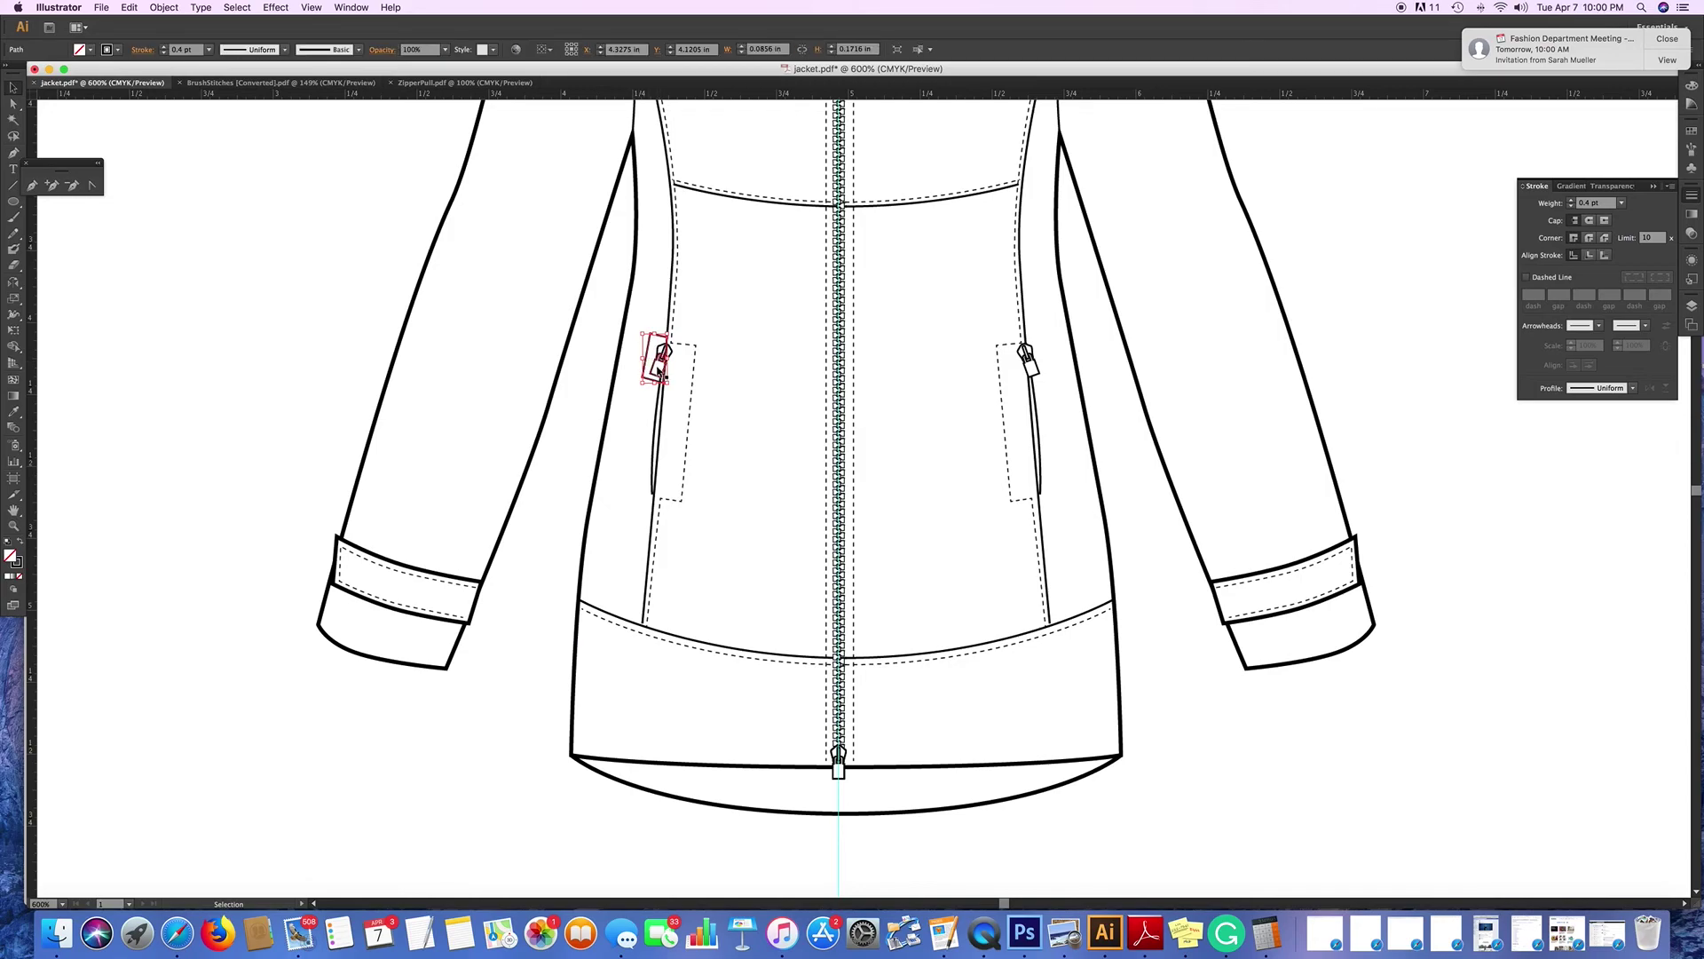
pyautogui.keyDown('shift'); pyautogui.click(655, 368); pyautogui.keyUp('shift')
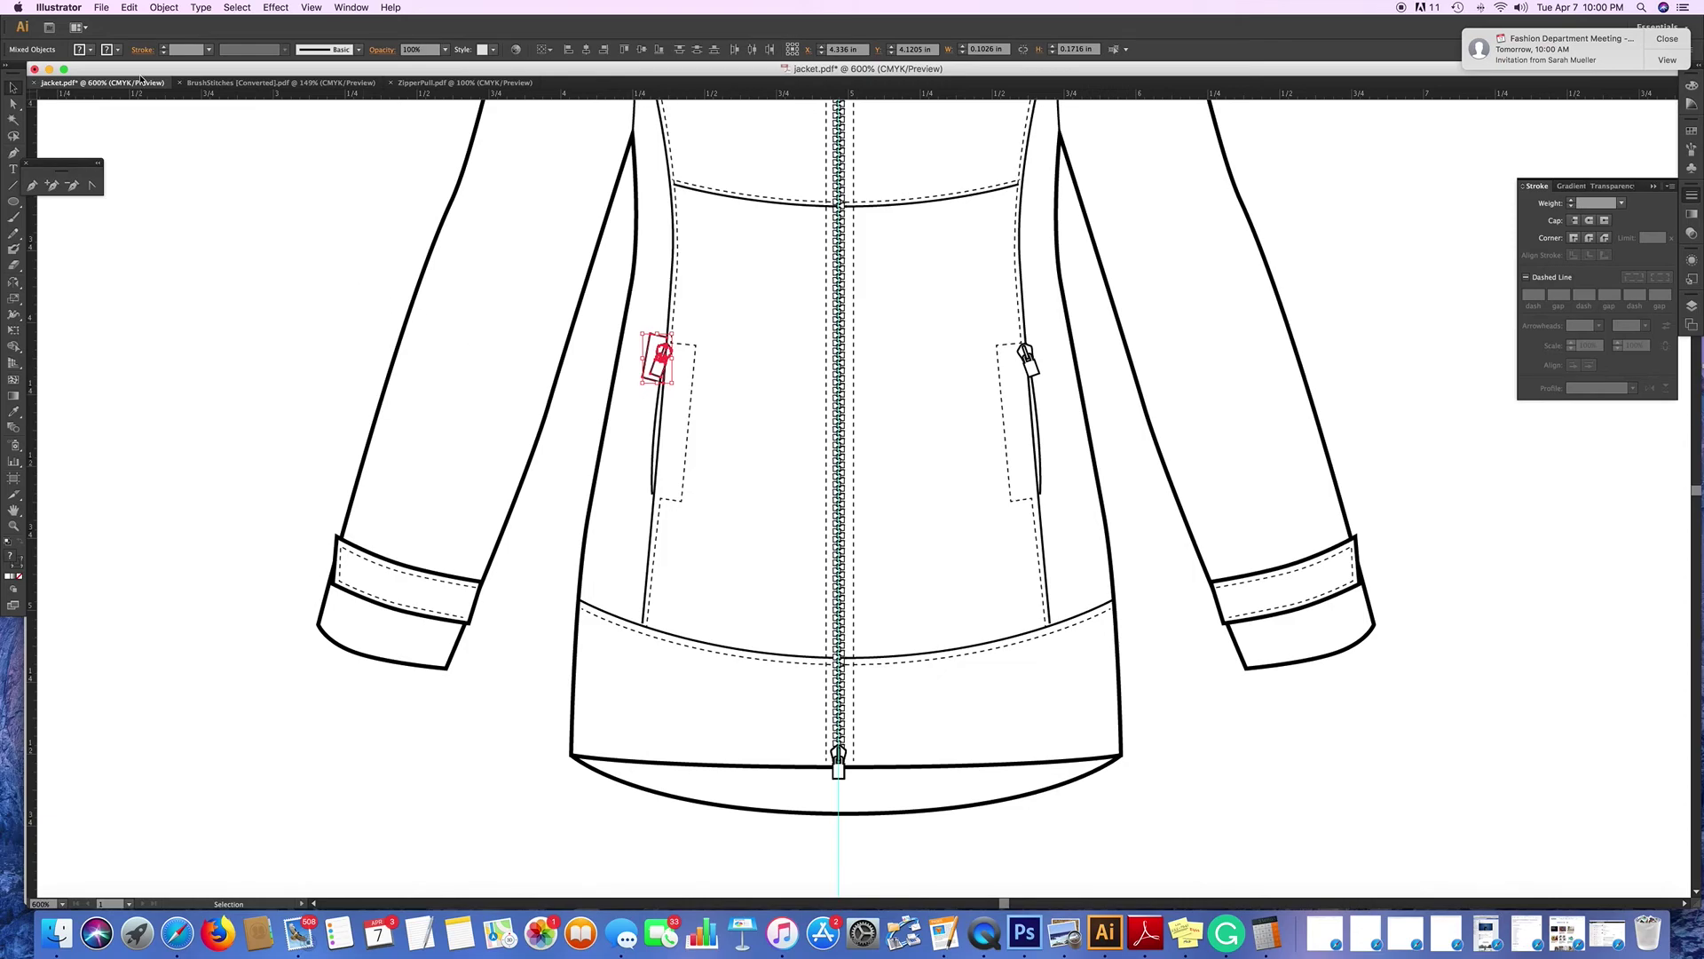
pyautogui.click(165, 7)
pyautogui.moveTo(173, 270)
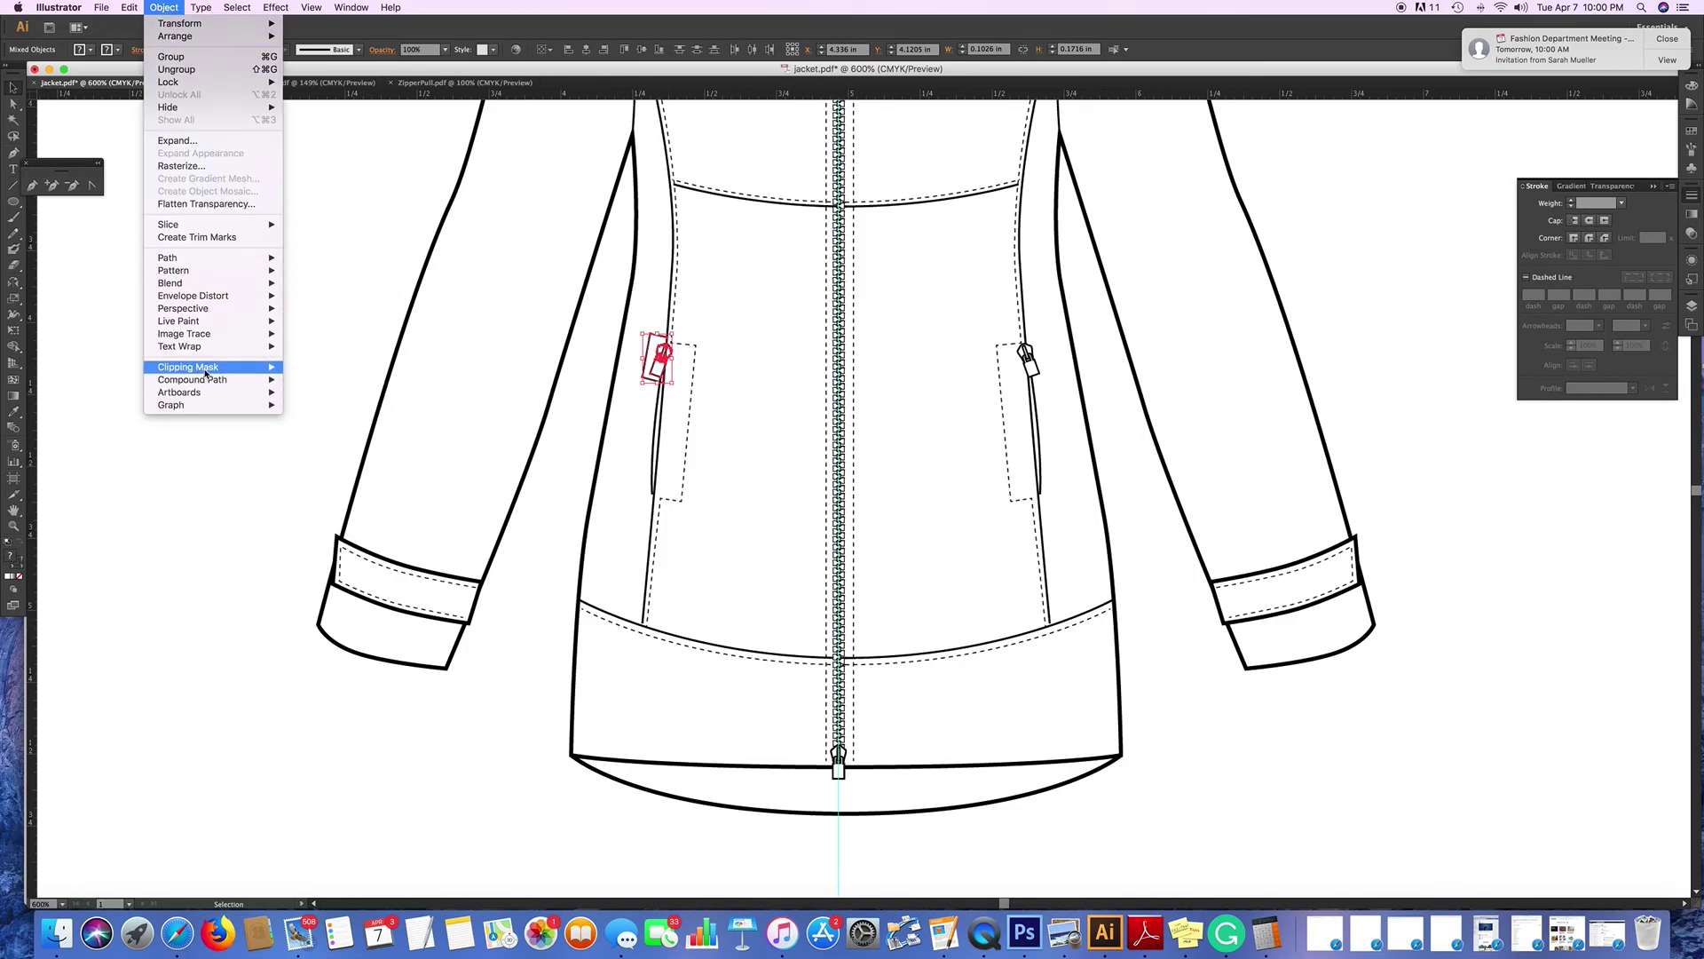
pyautogui.moveTo(204, 366)
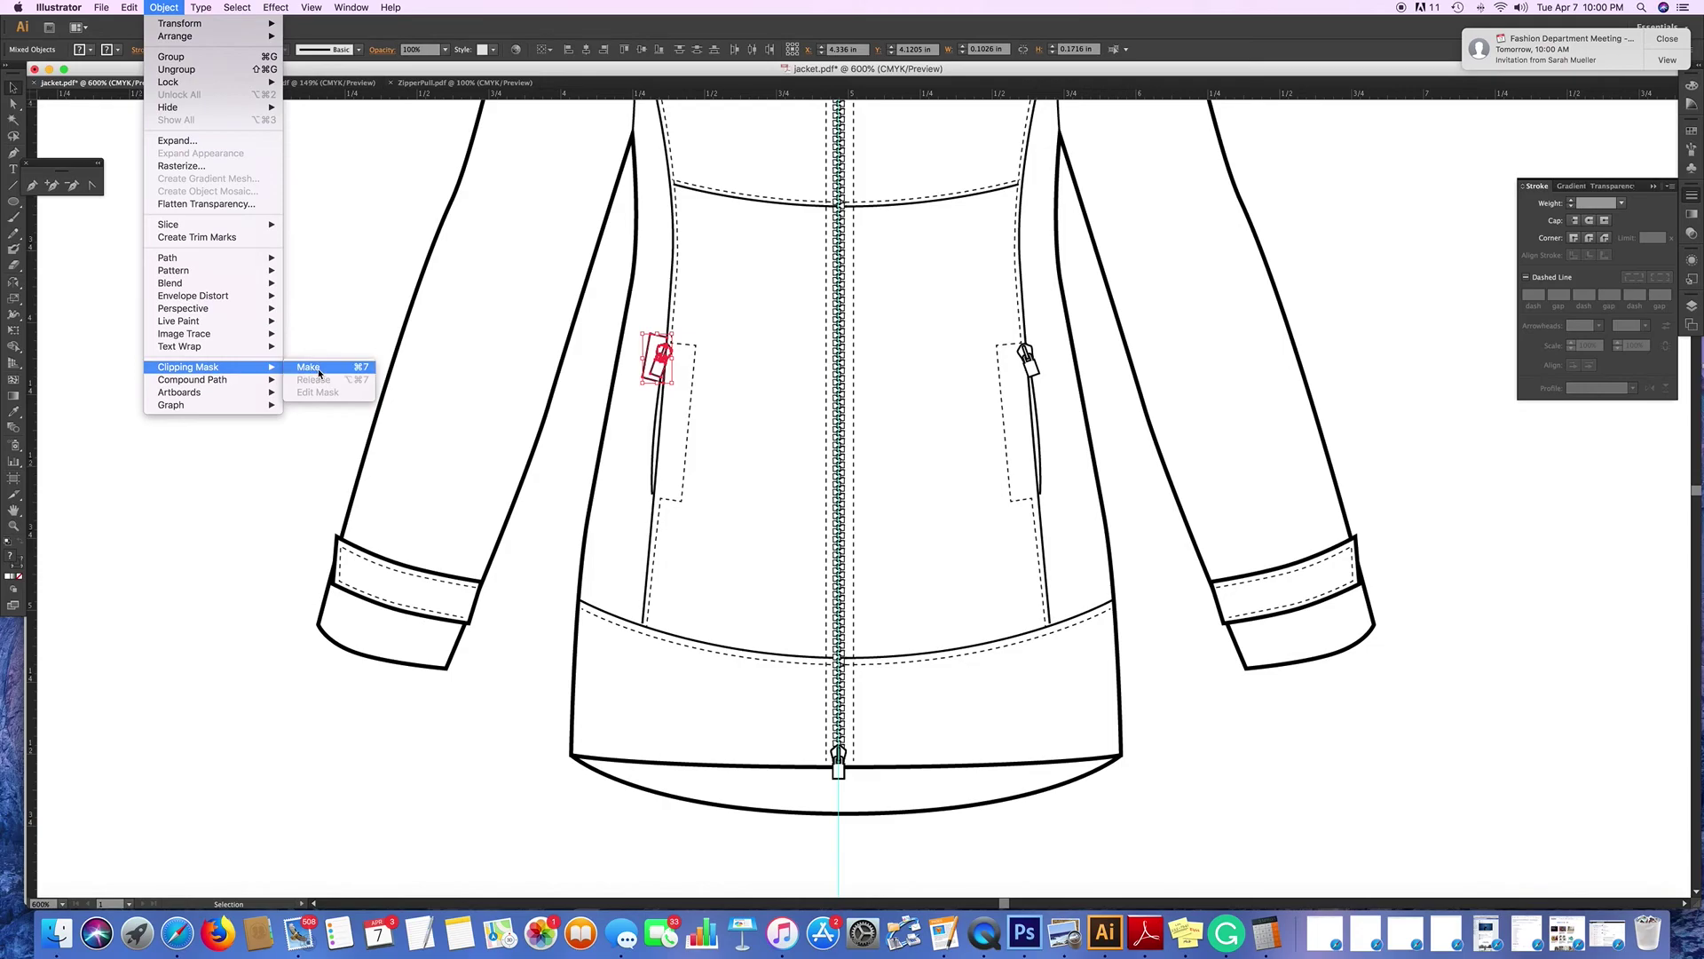
pyautogui.click(319, 373)
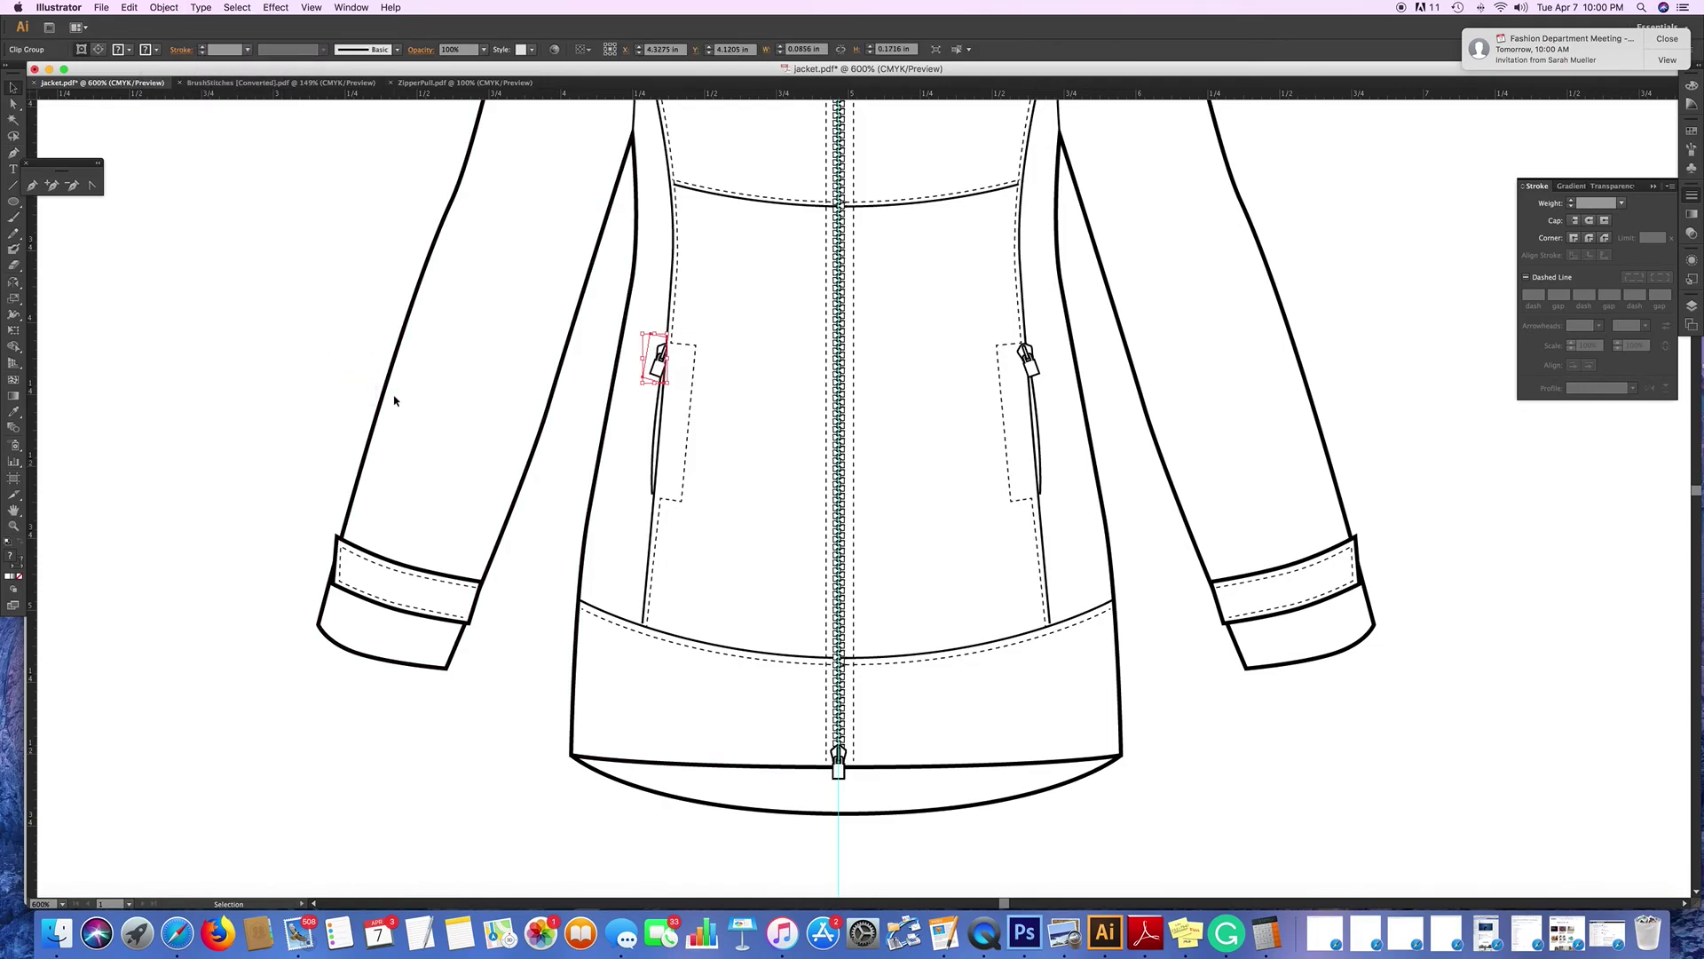
pyautogui.click(306, 355)
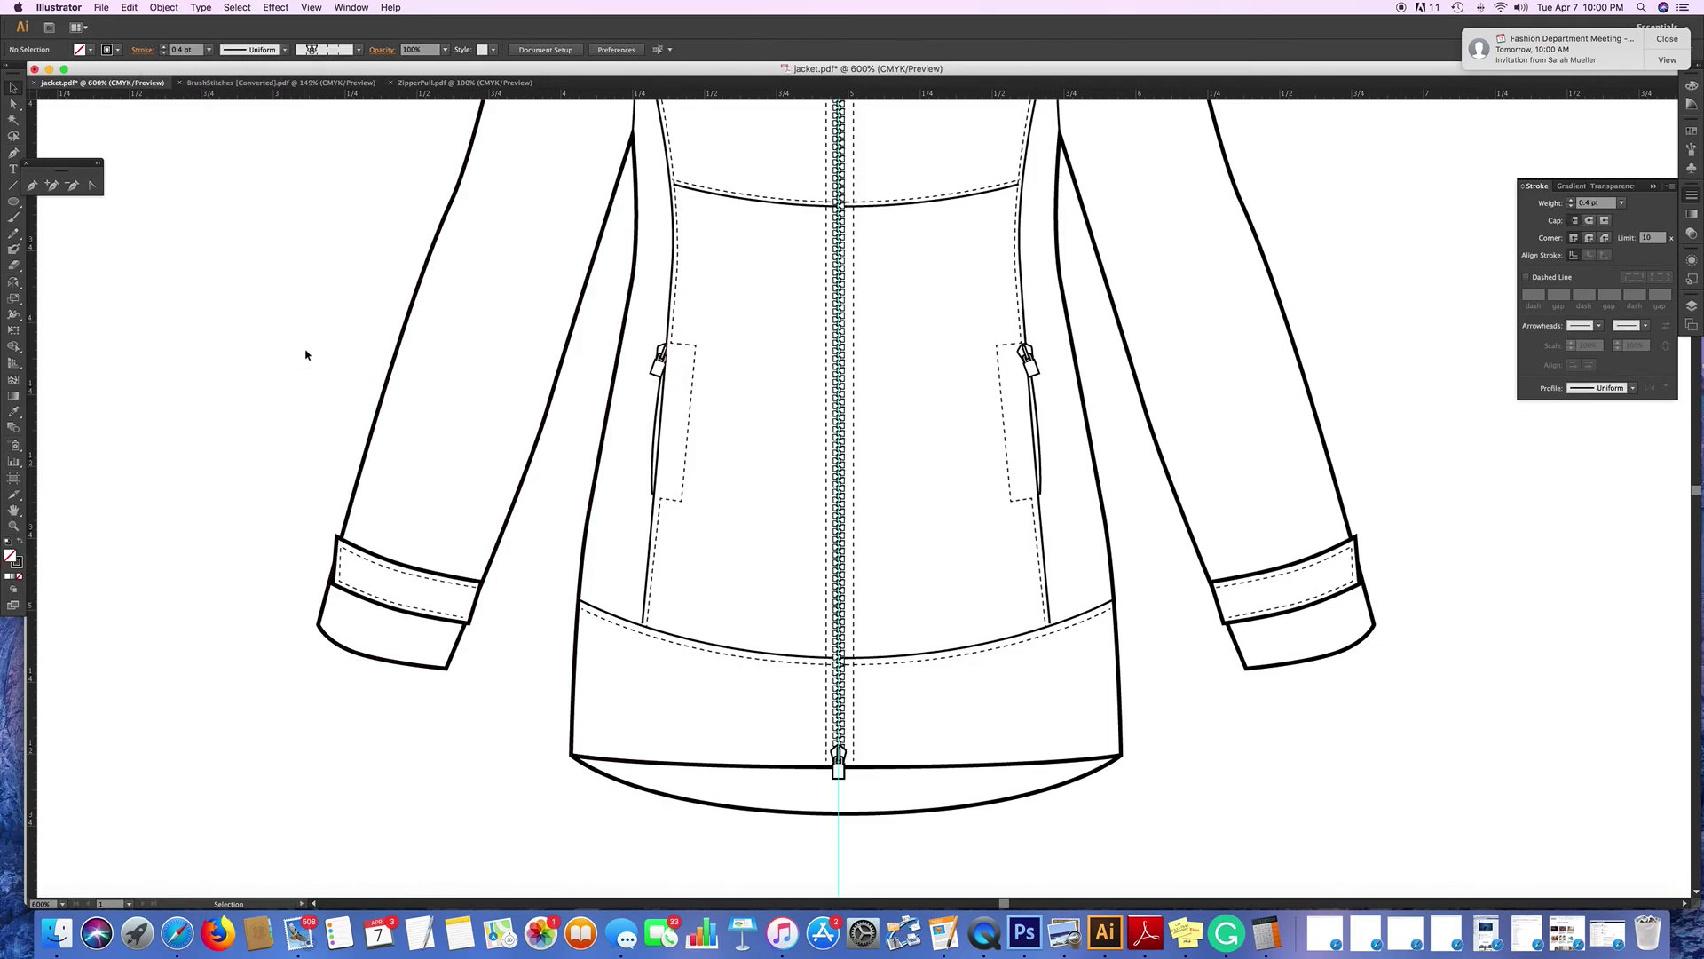
# Delete the right pocket's pull and make a vertically mirrored copy of the clipped left pull.
pyautogui.click(1030, 364)
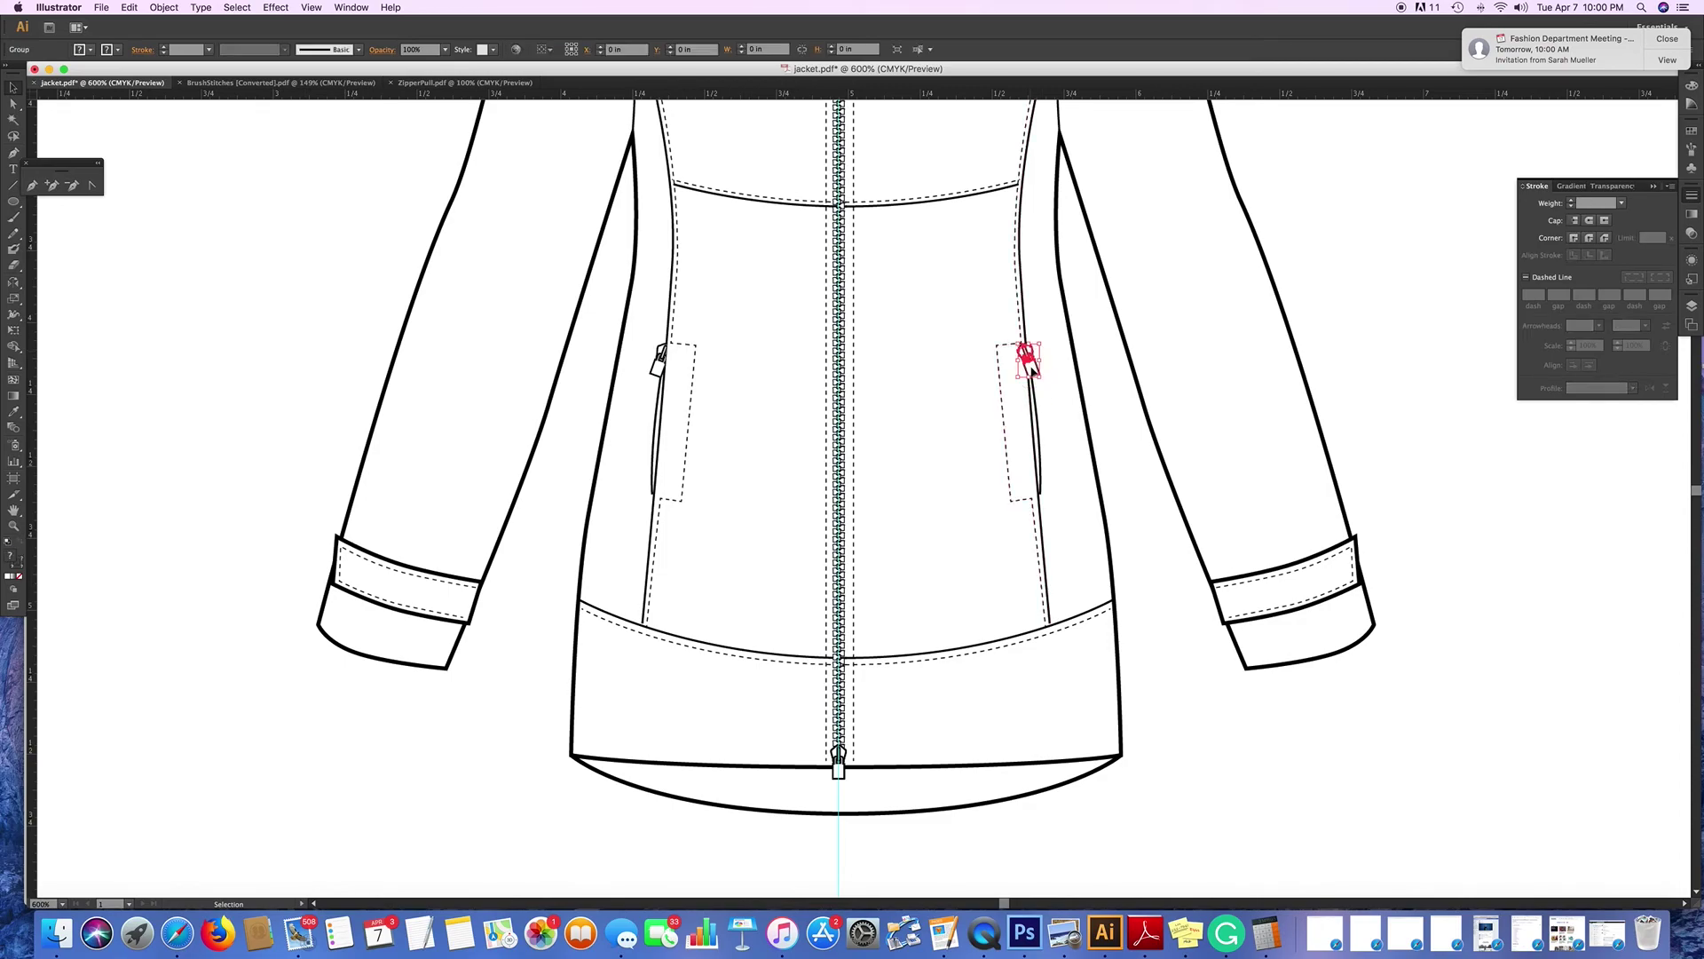
pyautogui.press('Delete')
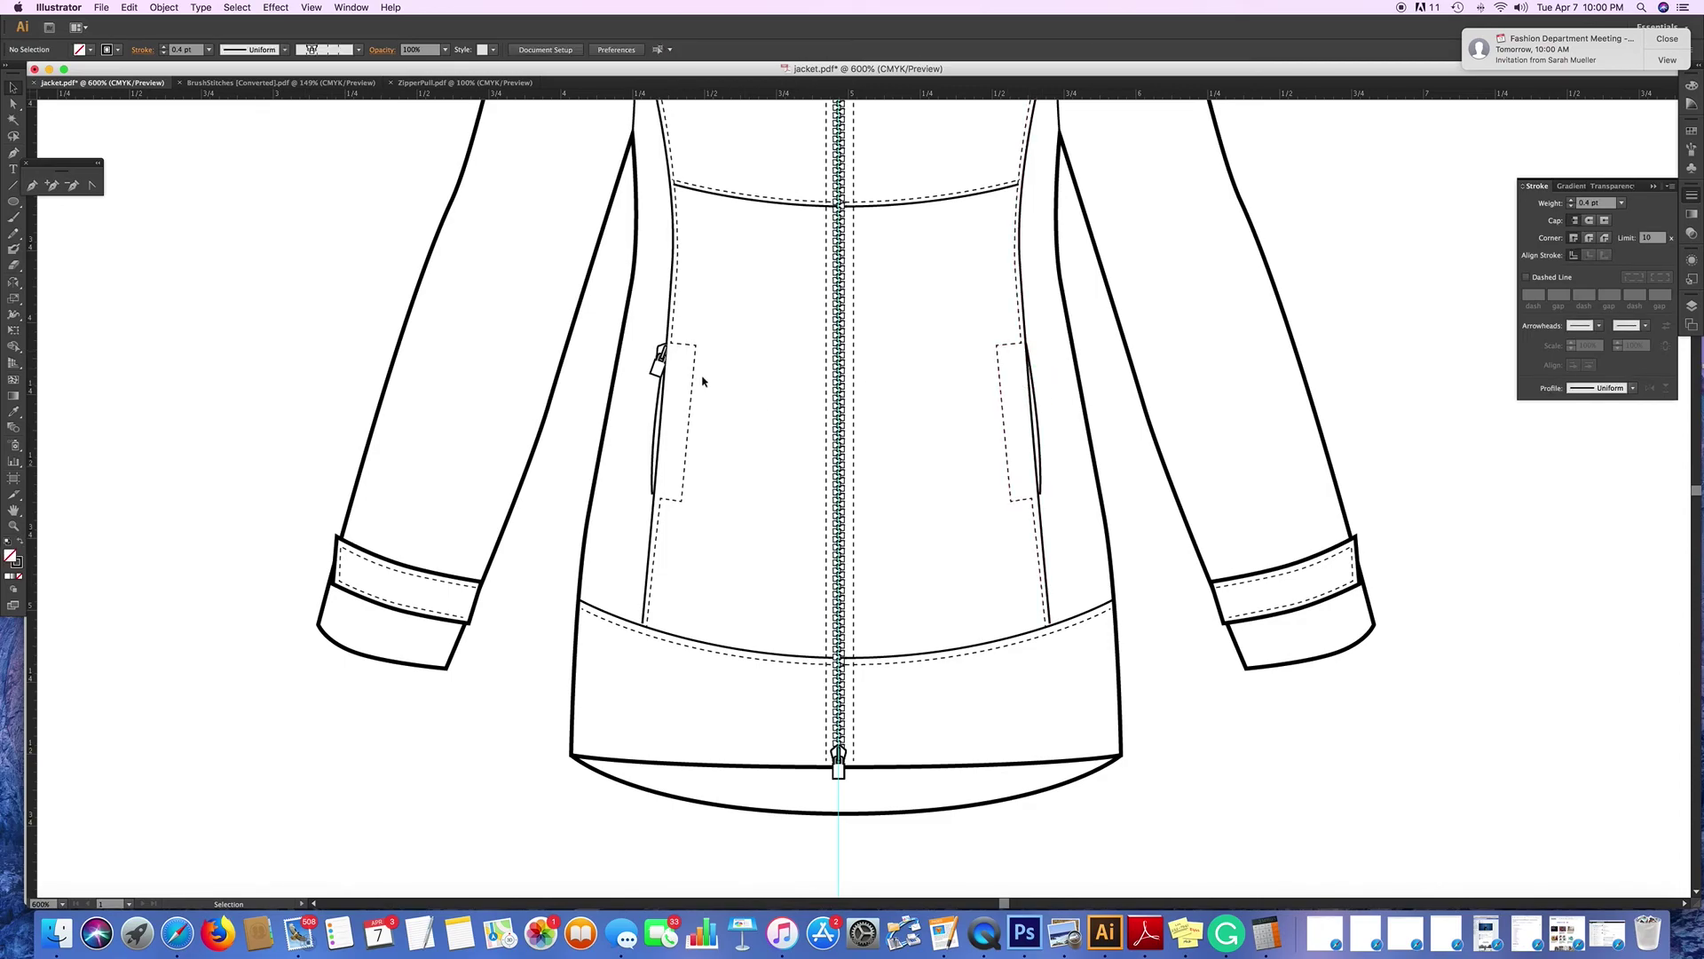
pyautogui.click(658, 368)
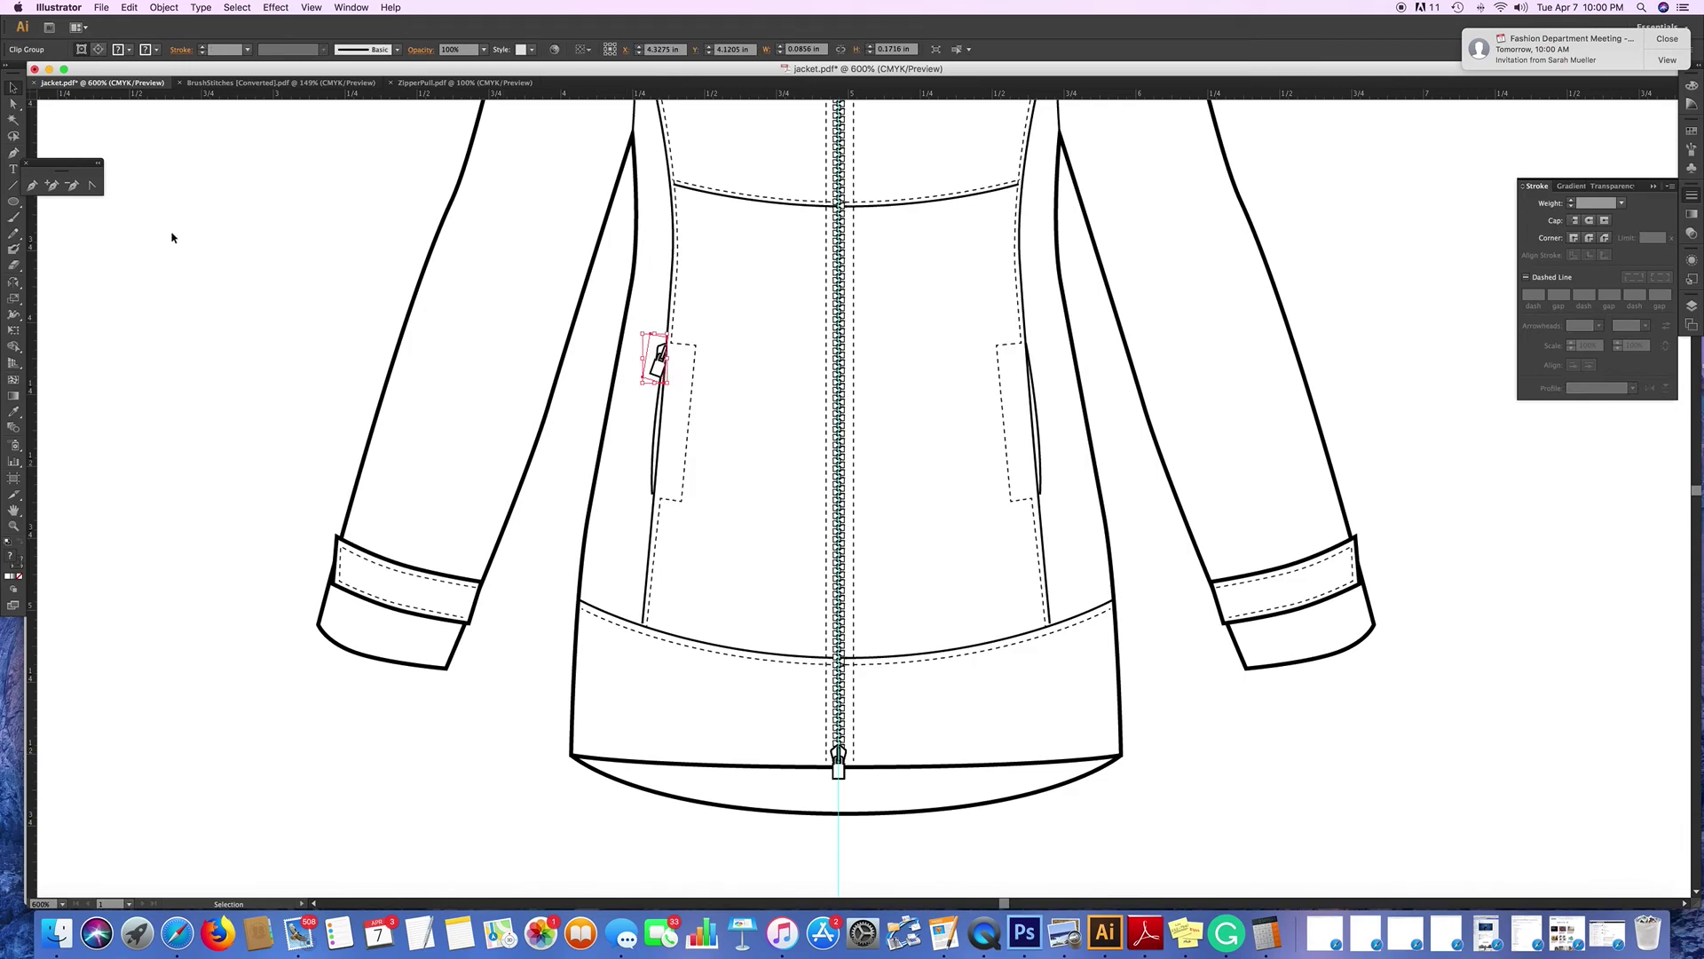
pyautogui.doubleClick(18, 284)
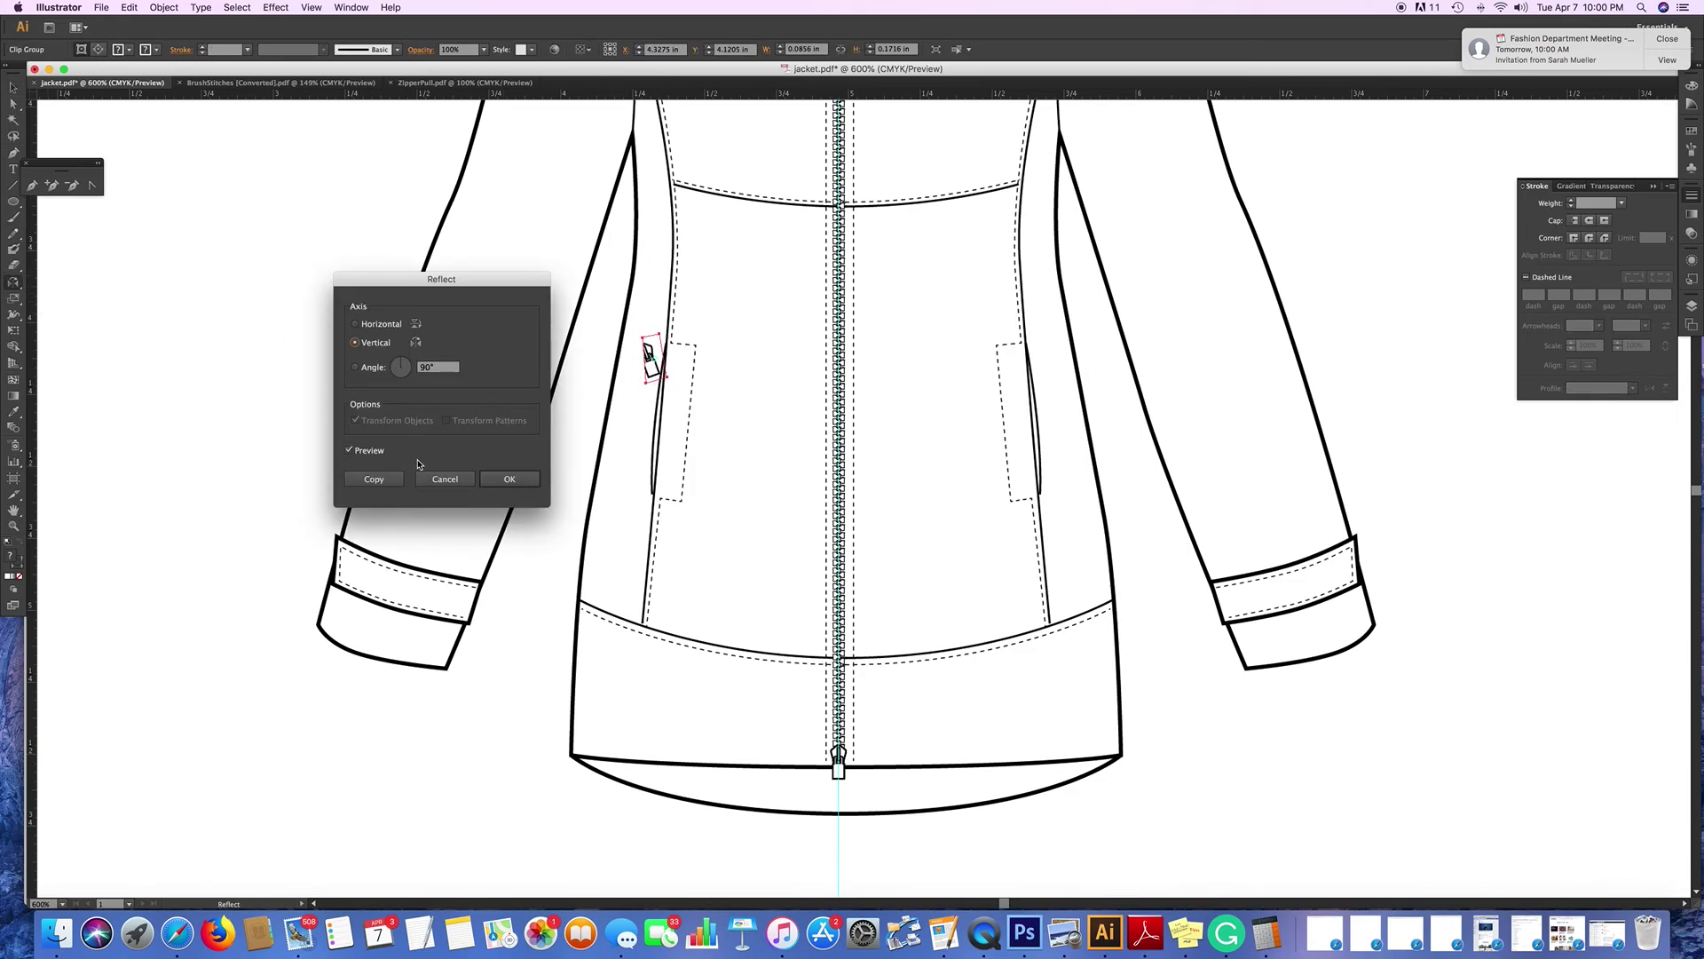
pyautogui.click(373, 478)
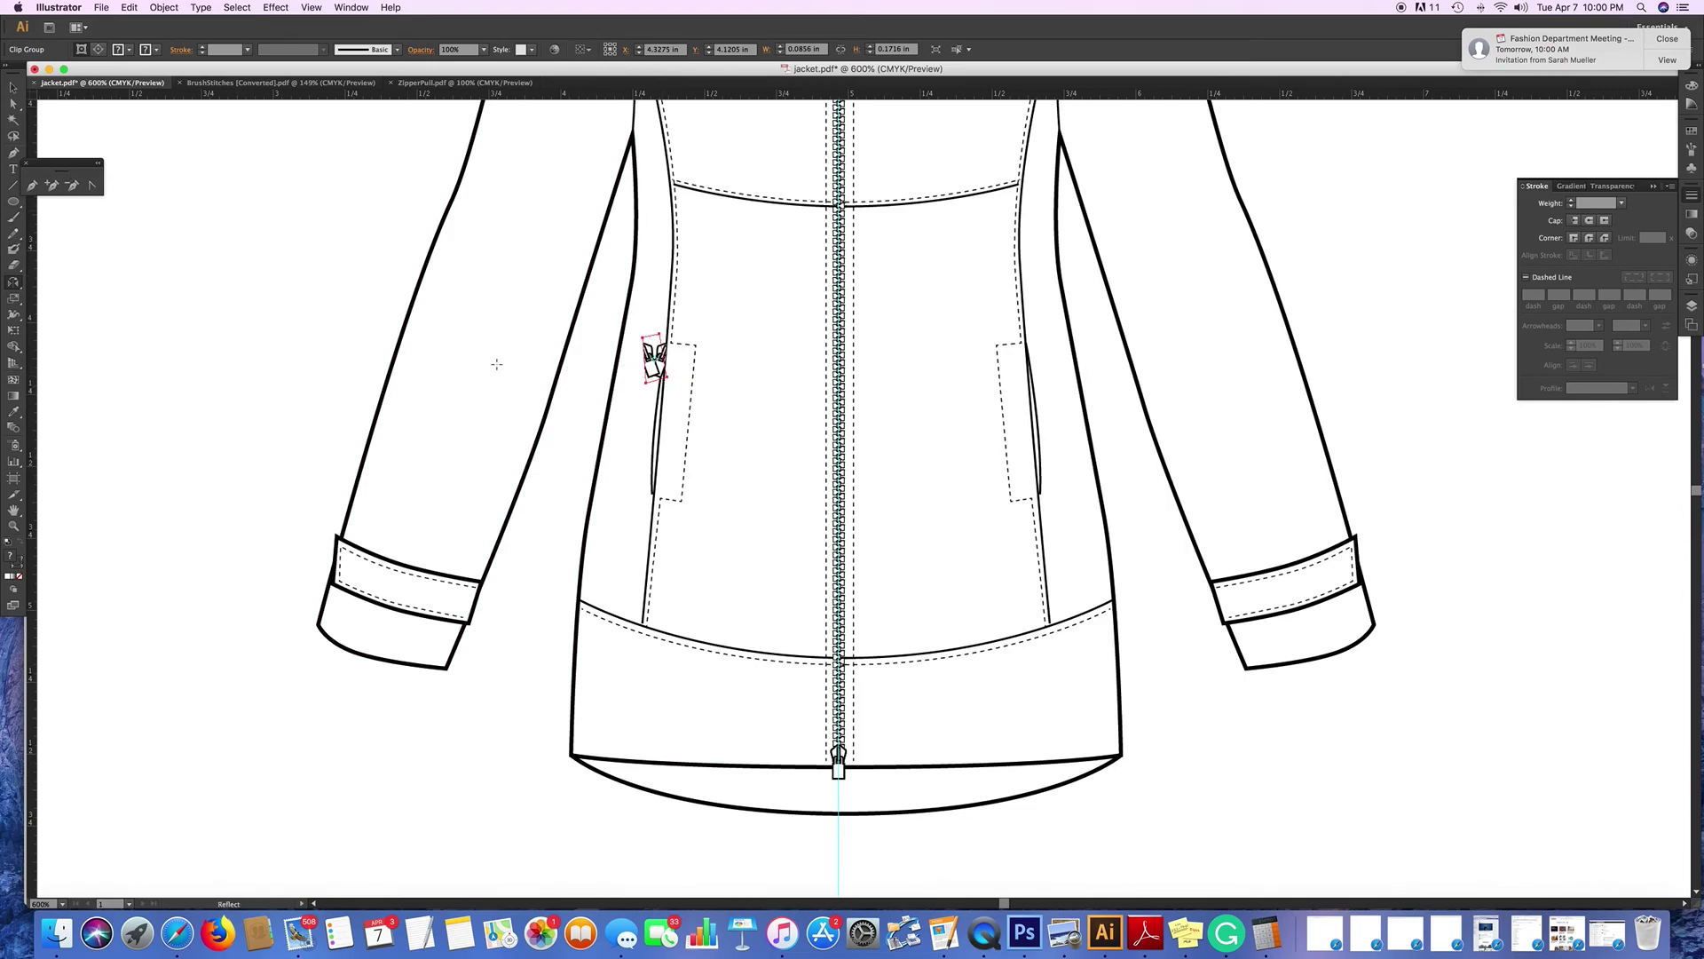
# Move the mirrored clipped pull onto the right pocket opening.
pyautogui.moveTo(677, 361); pyautogui.dragTo(696, 404)
pyautogui.press('cmd+z')
pyautogui.click(13, 87)
pyautogui.moveTo(654, 364); pyautogui.dragTo(1033, 398)
pyautogui.click(1064, 427)
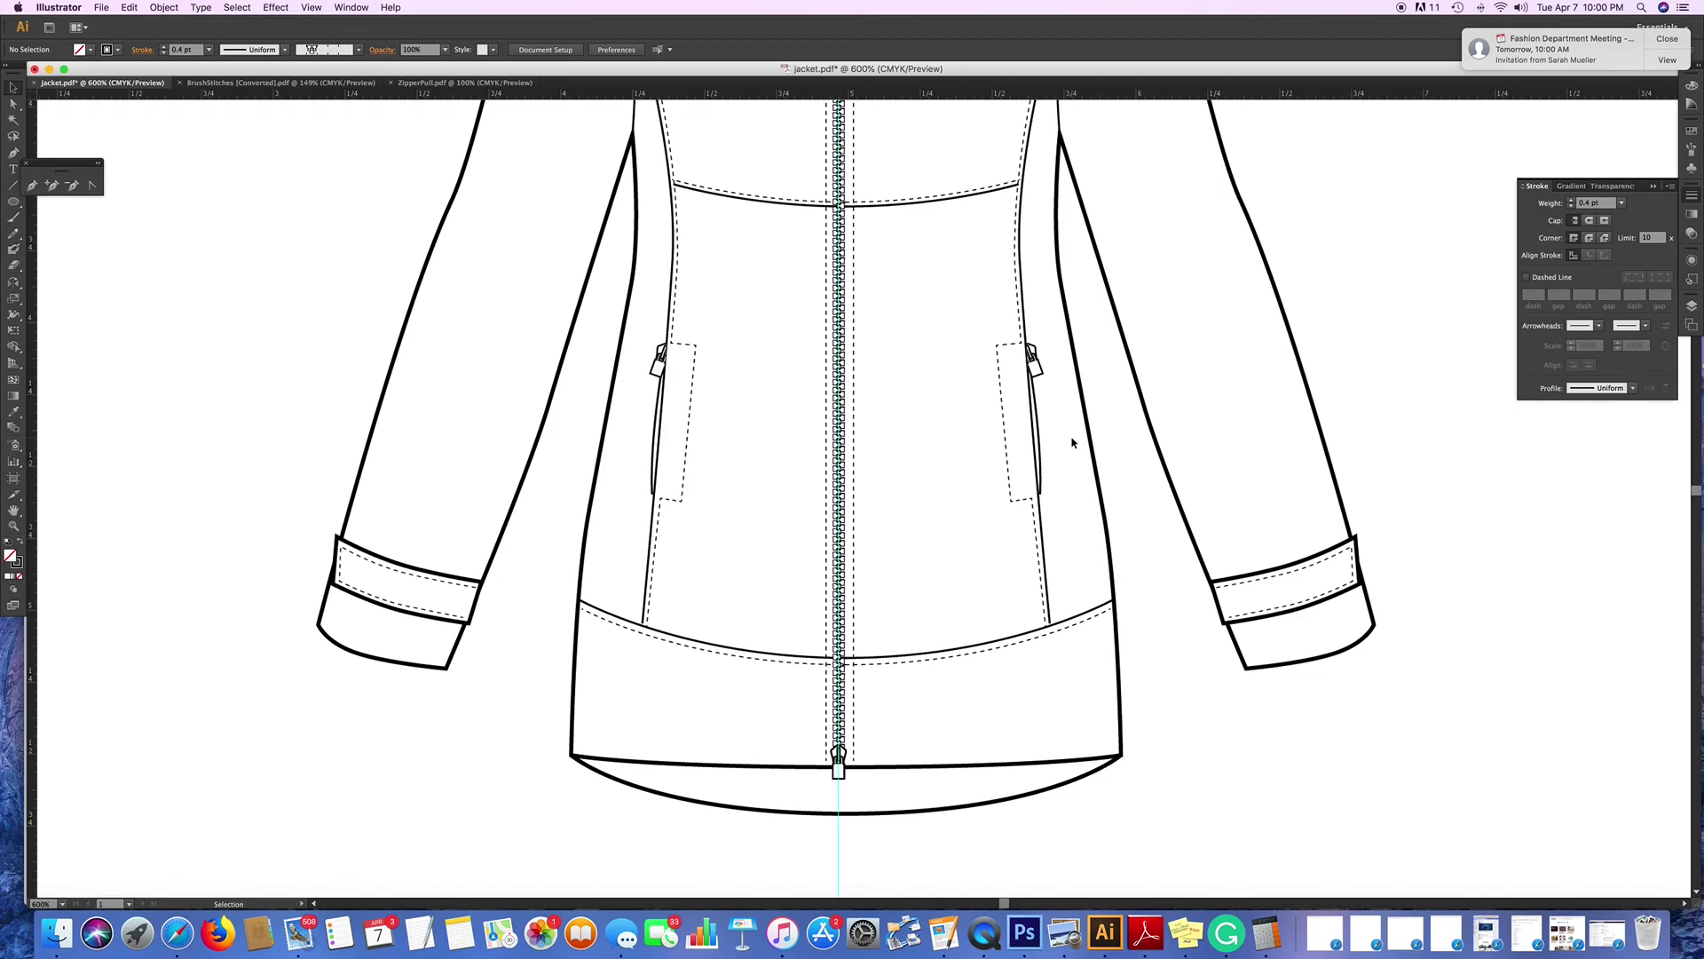
# Group every jacket piece except the centre guide and shift the group slightly left.
pyautogui.press('super+0')
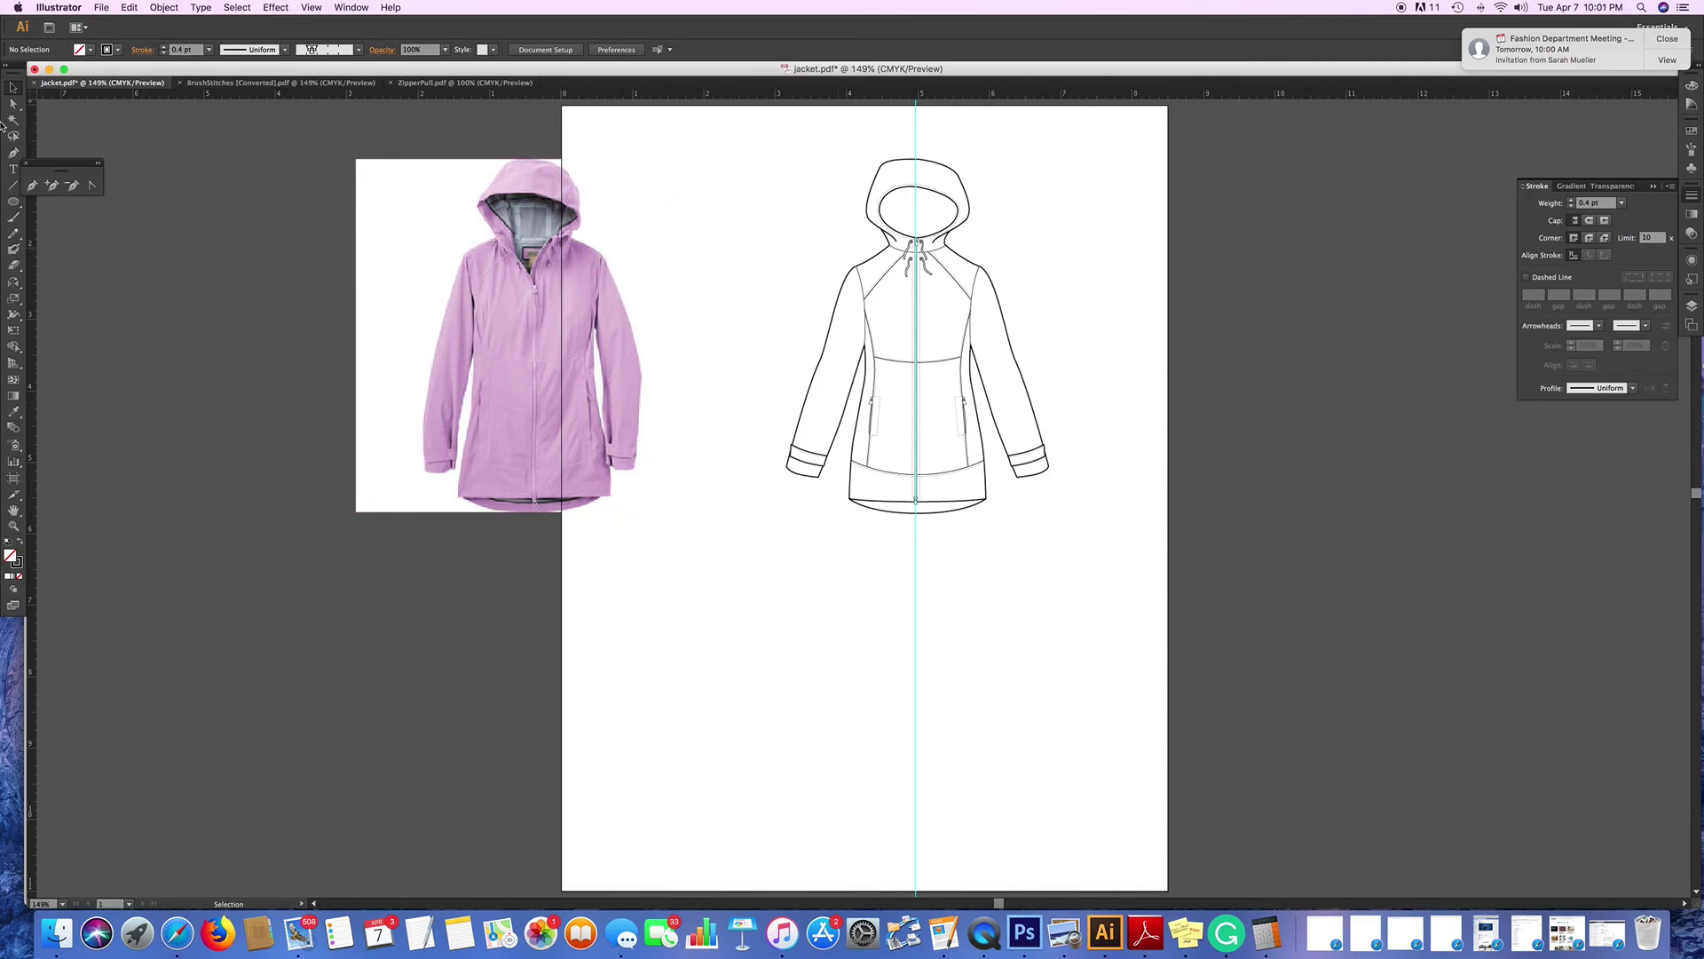
pyautogui.moveTo(755, 142)
pyautogui.mouseDown()
pyautogui.moveTo(915, 413)
pyautogui.moveTo(1099, 506)
pyautogui.moveTo(1099, 525)
pyautogui.mouseUp()
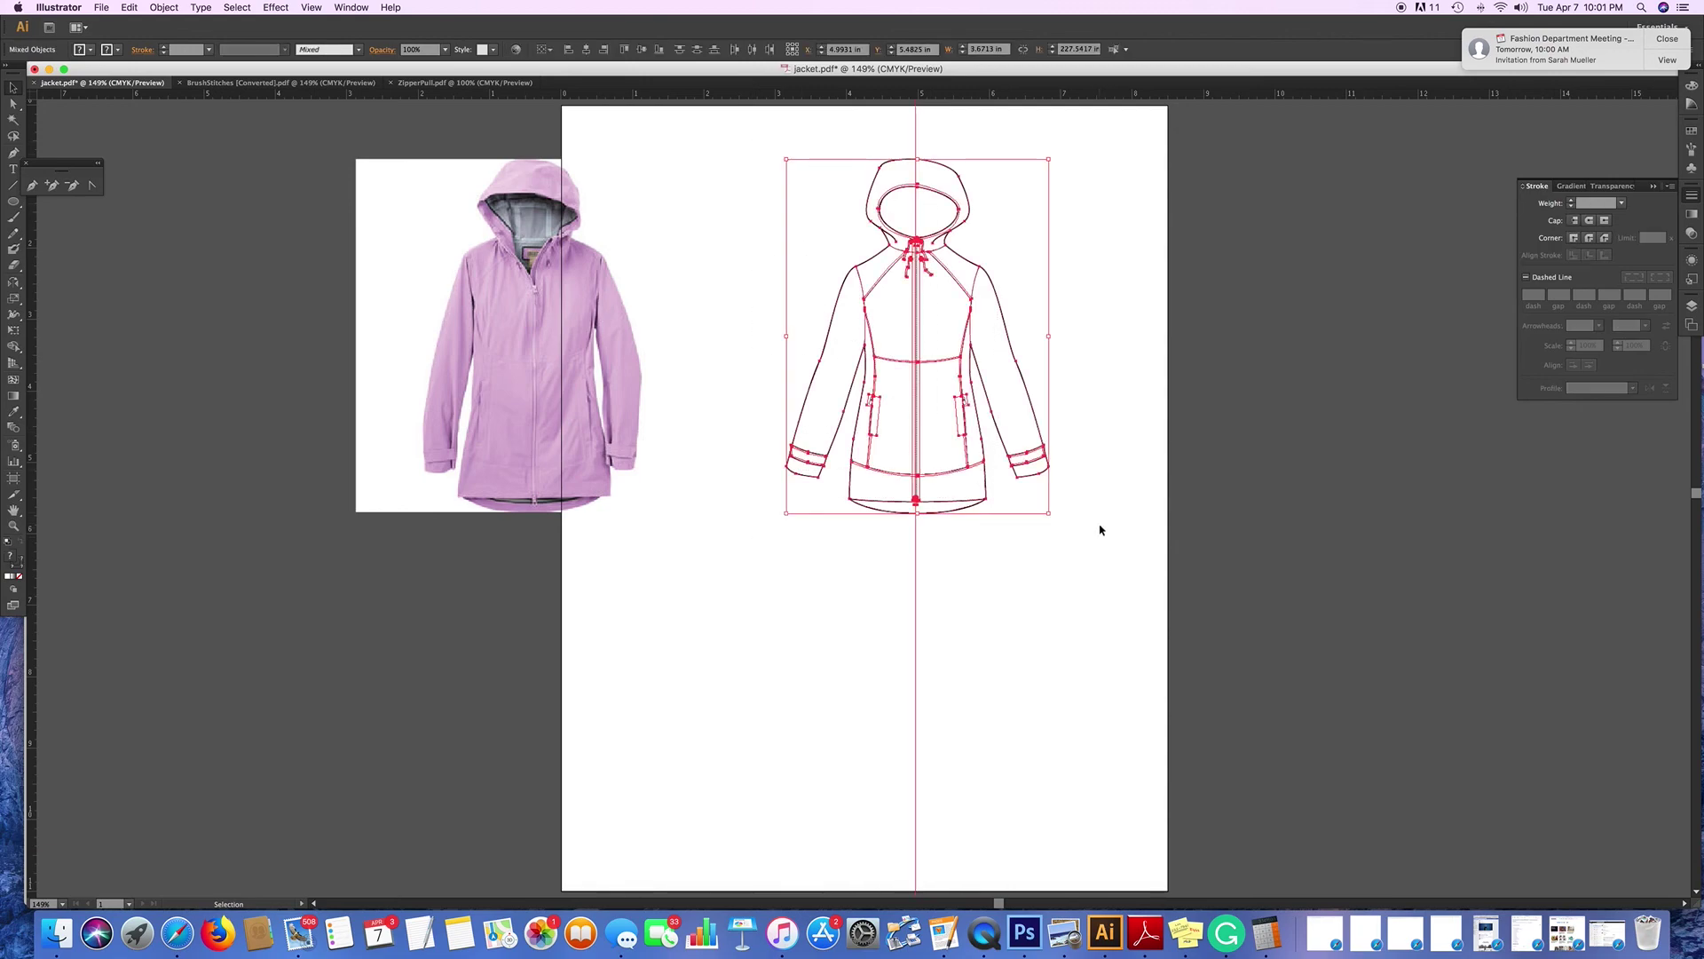
pyautogui.keyDown('shift'); pyautogui.click(917, 133); pyautogui.keyUp('shift')
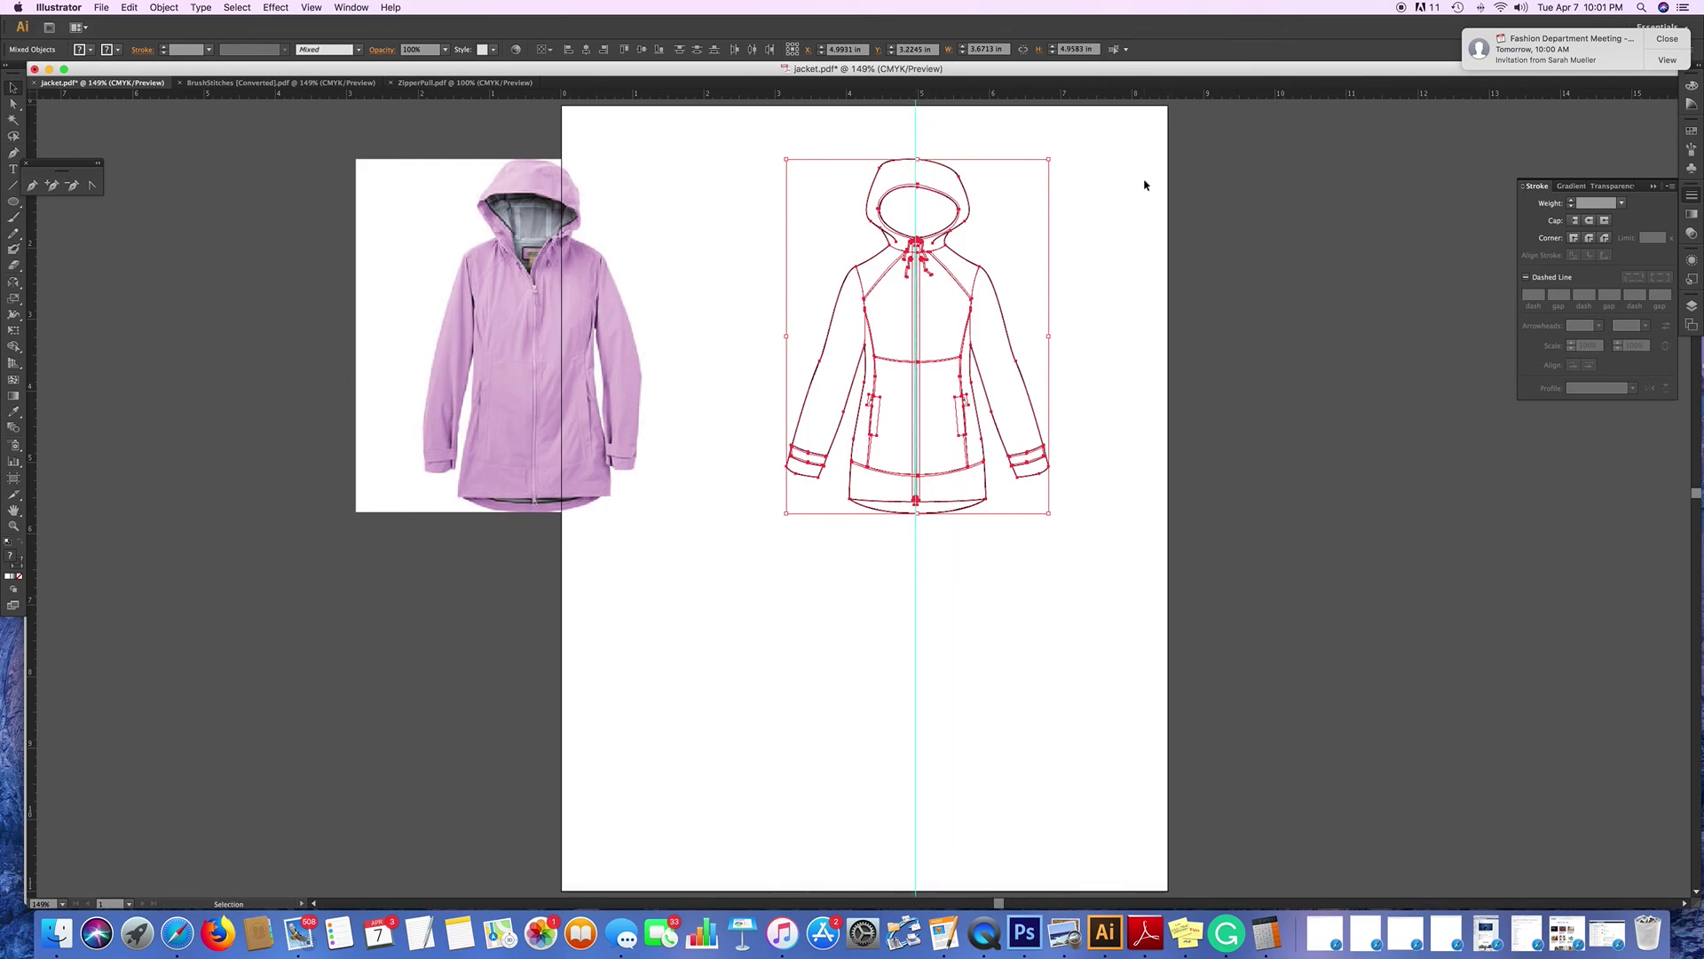
pyautogui.press('a')
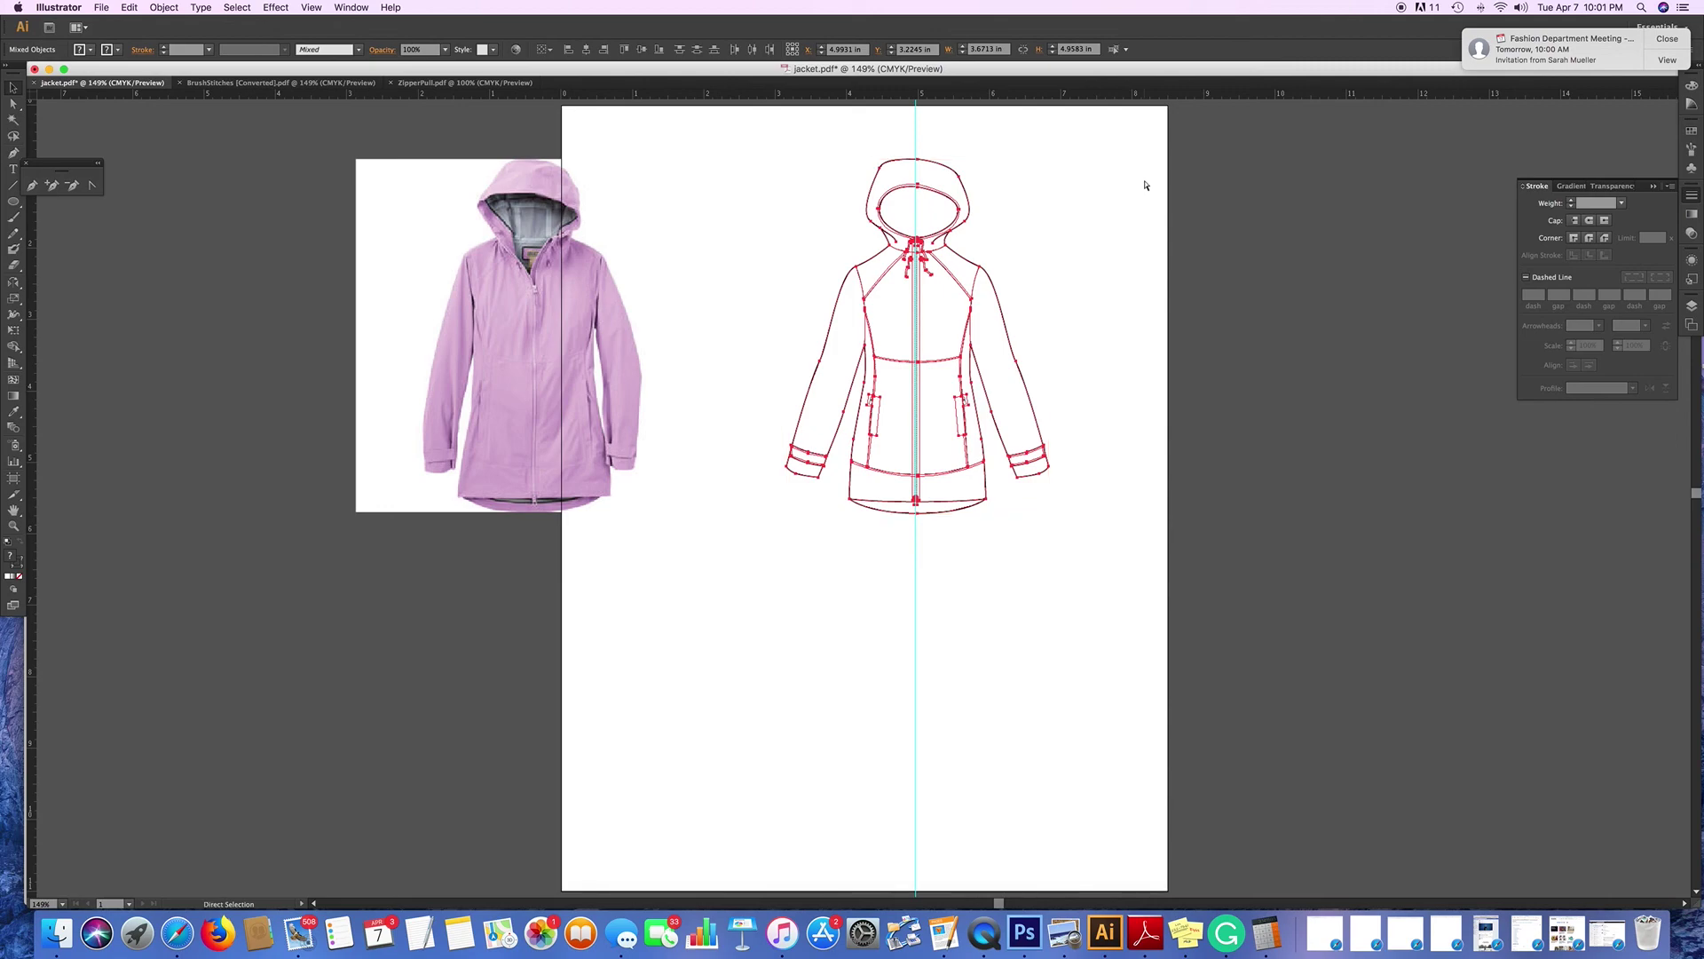
pyautogui.press('v')
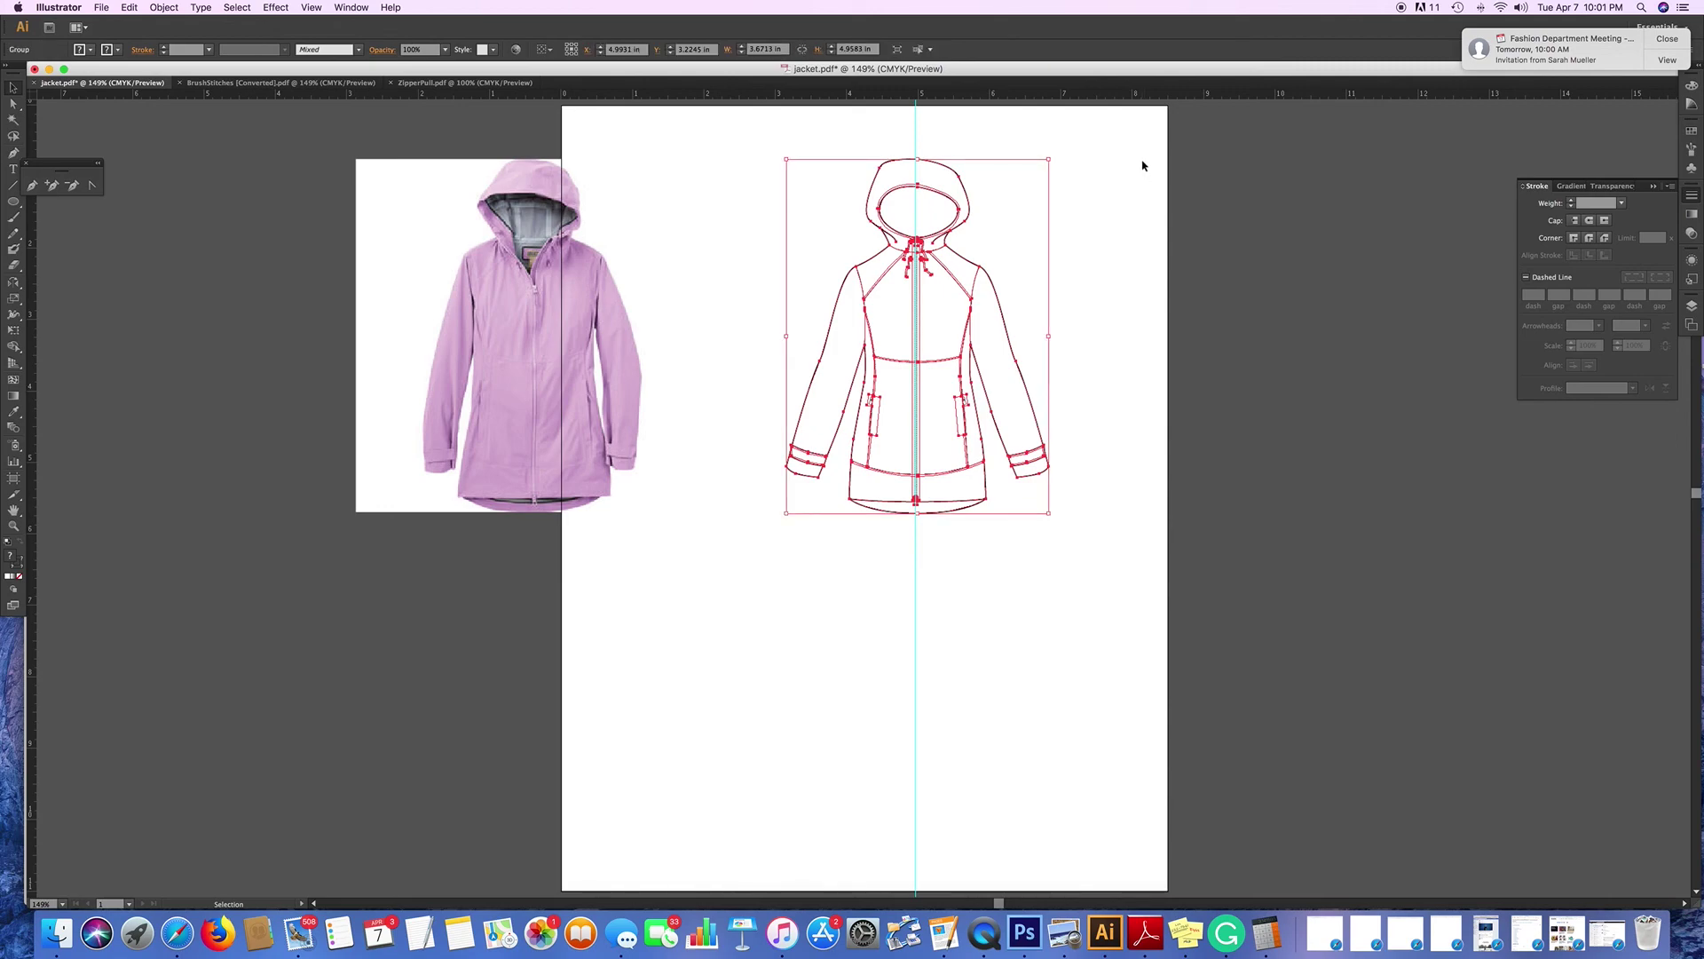
pyautogui.click(176, 13)
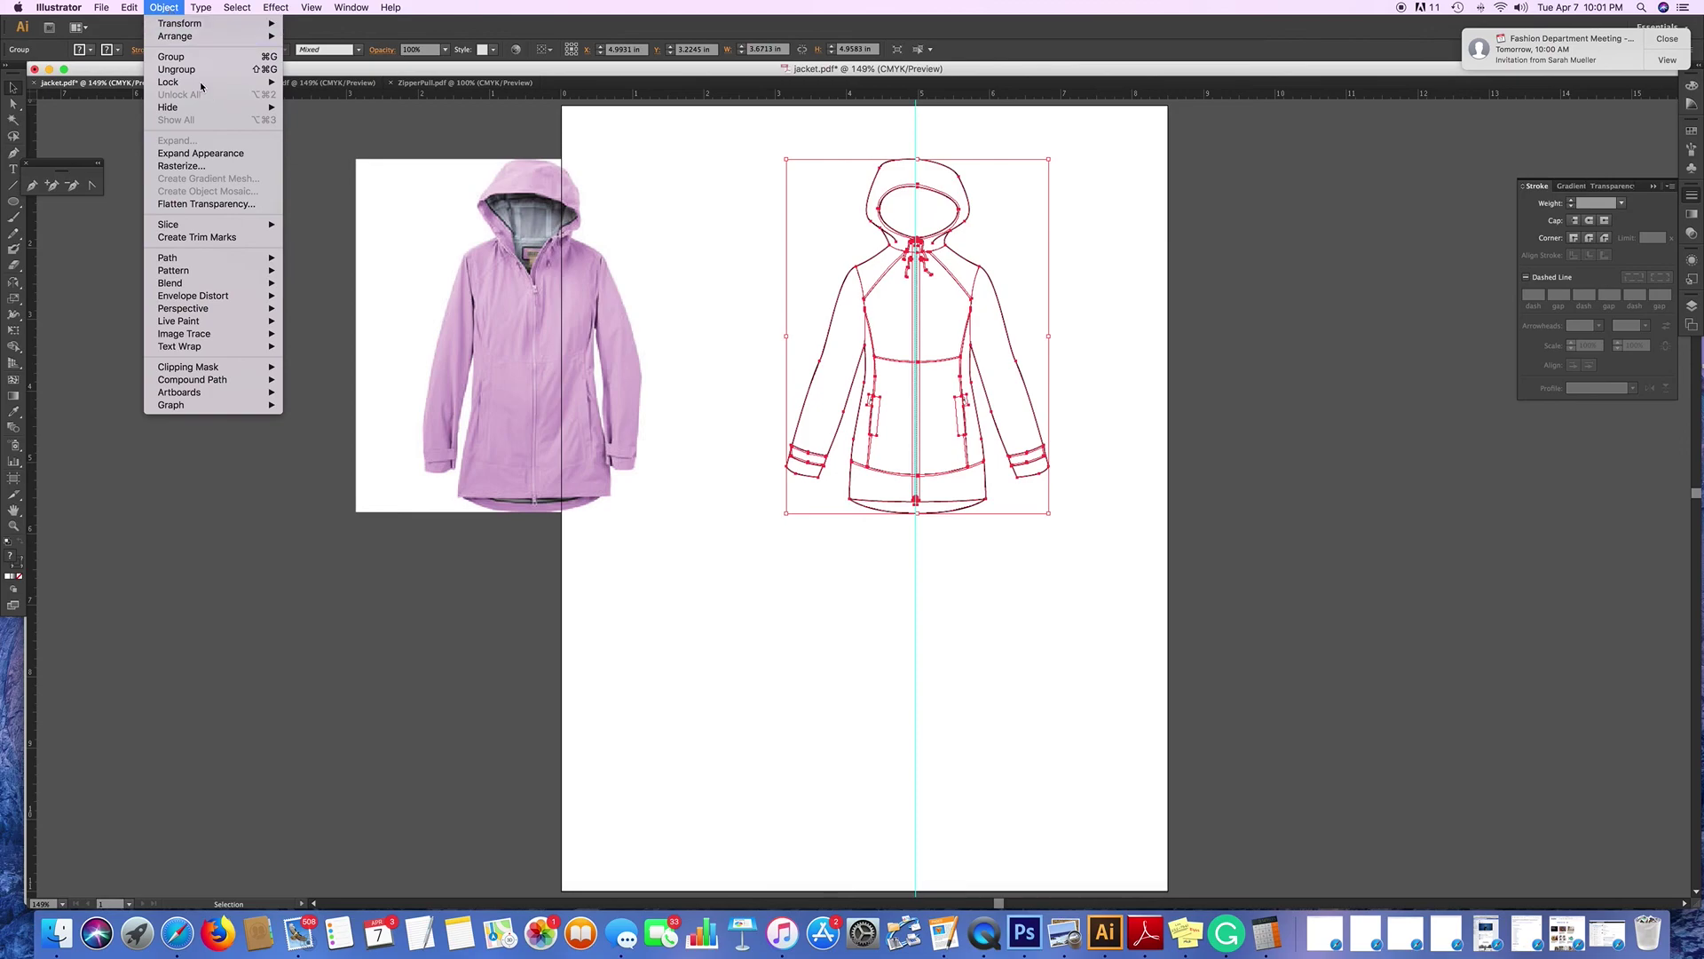
pyautogui.click(1106, 215)
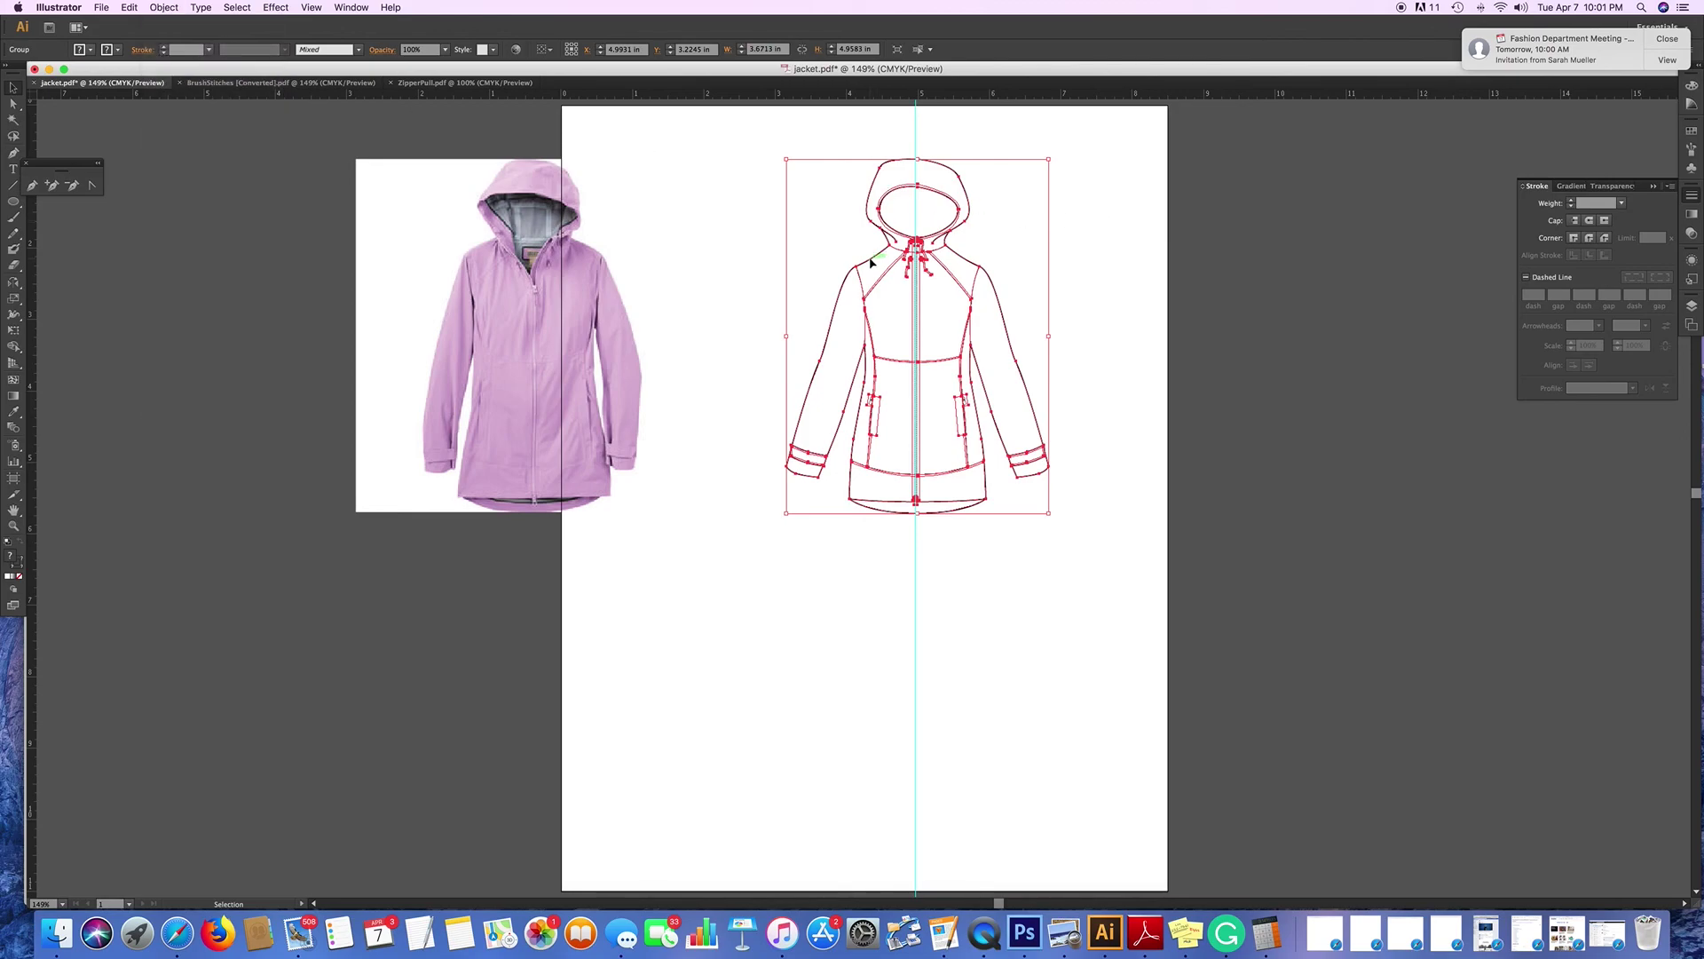
pyautogui.moveTo(873, 259); pyautogui.dragTo(1319, 373)
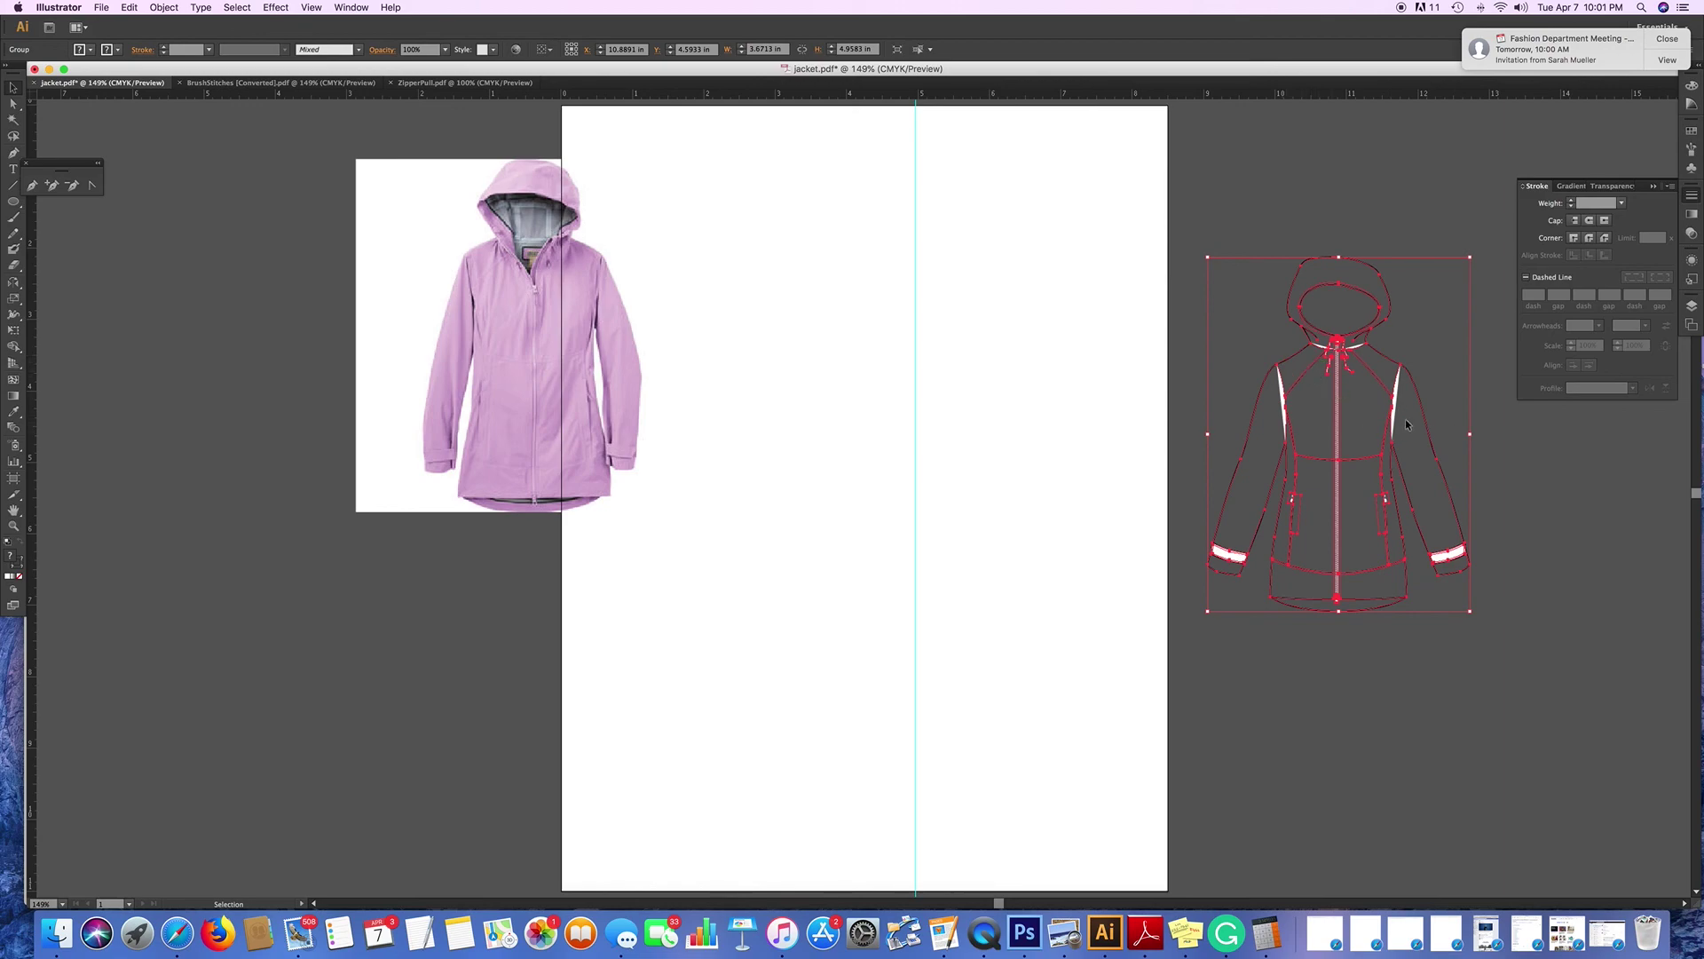
pyautogui.moveTo(1294, 356); pyautogui.dragTo(846, 274)
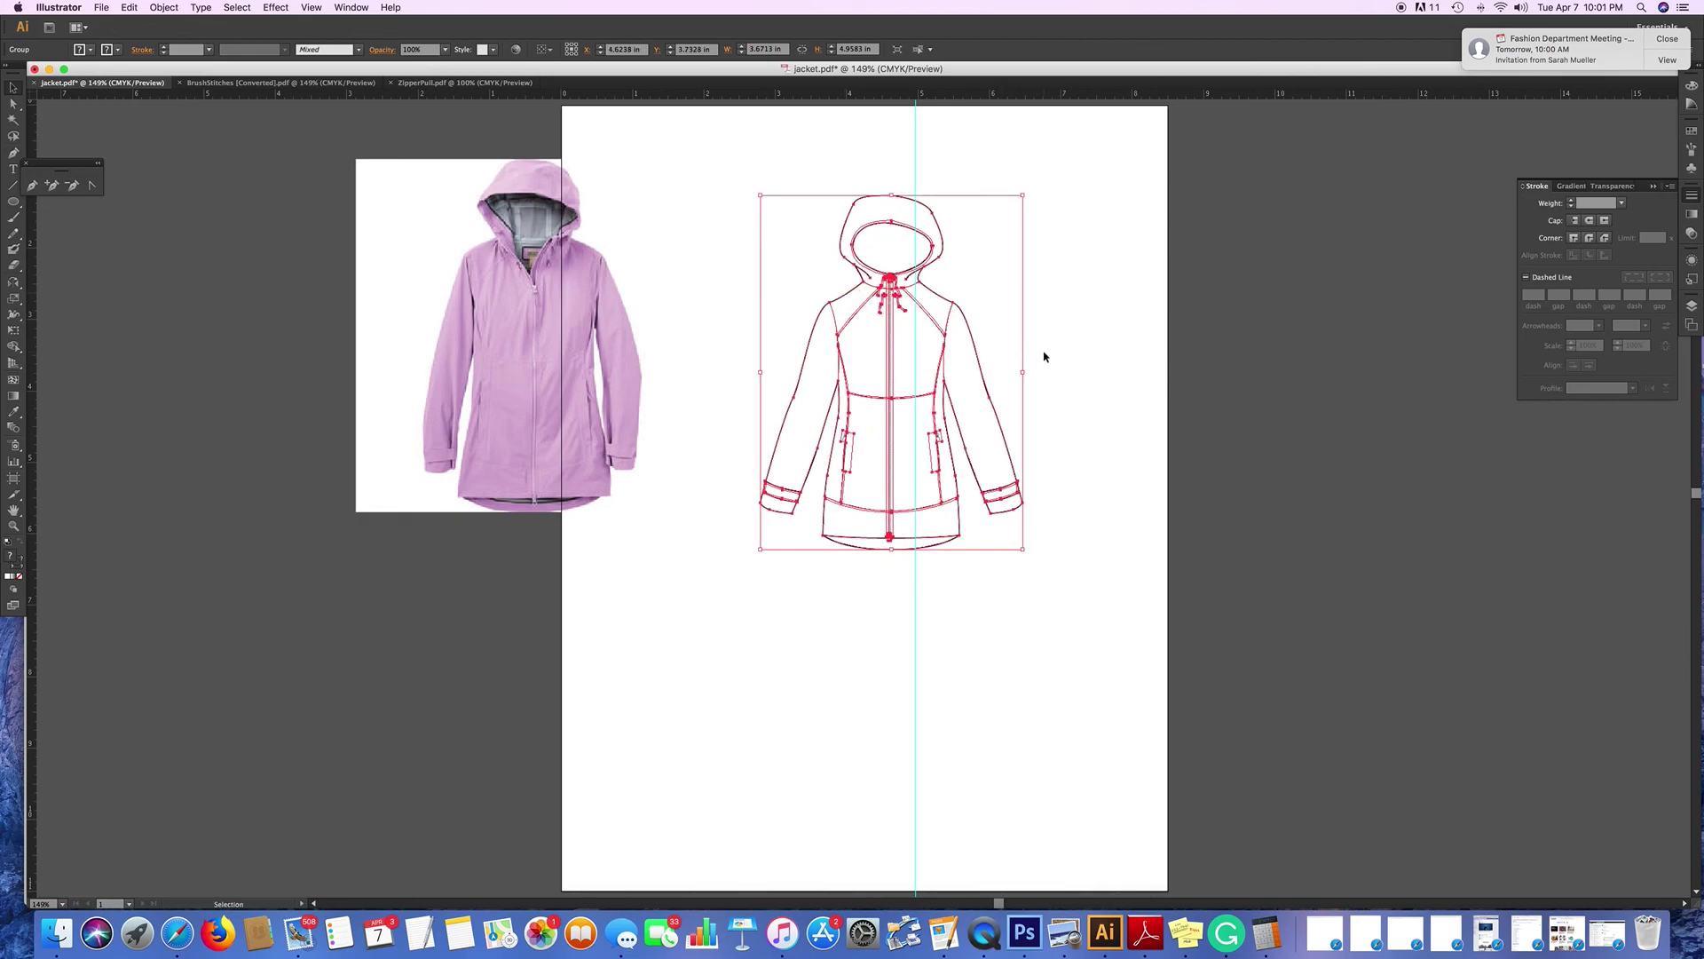